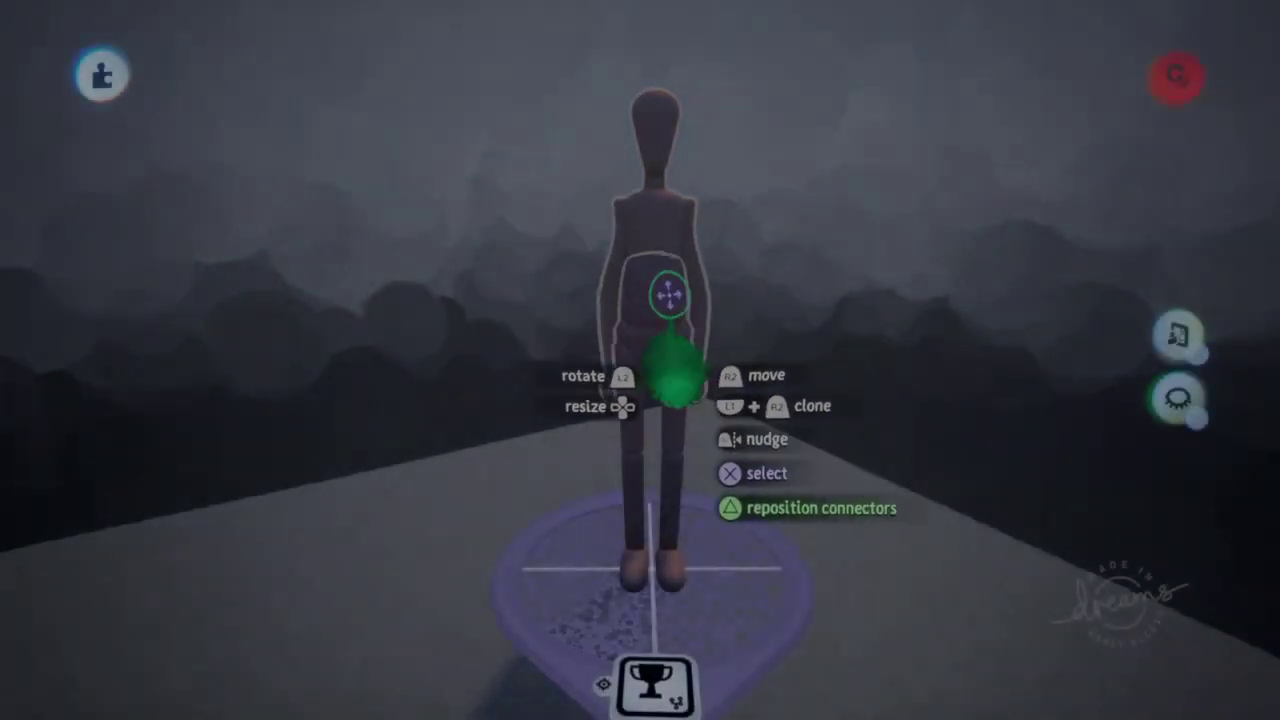
- Open the puppet's logic microchip so its Puppet Logic canvas is shown above the figure
{"action": "key", "text": "Escape"}
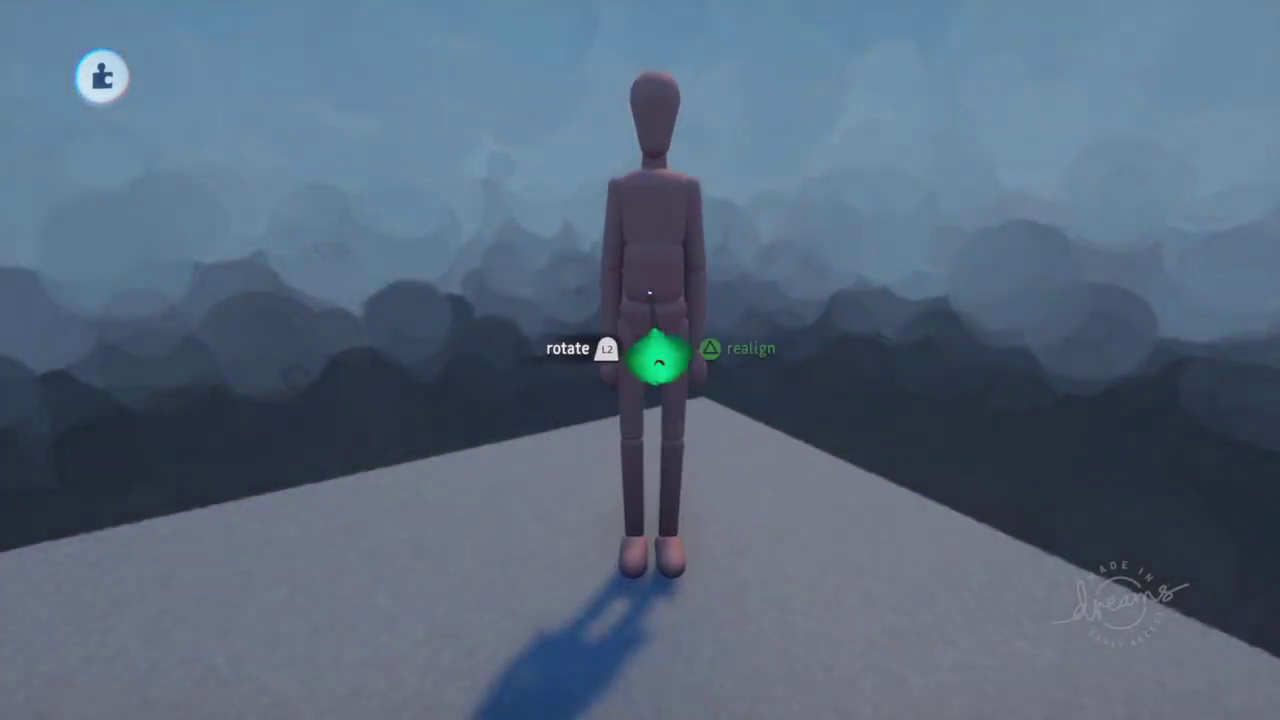
{"action": "left_click", "coordinate": [653, 345]}
{"action": "left_click", "coordinate": [678, 680]}
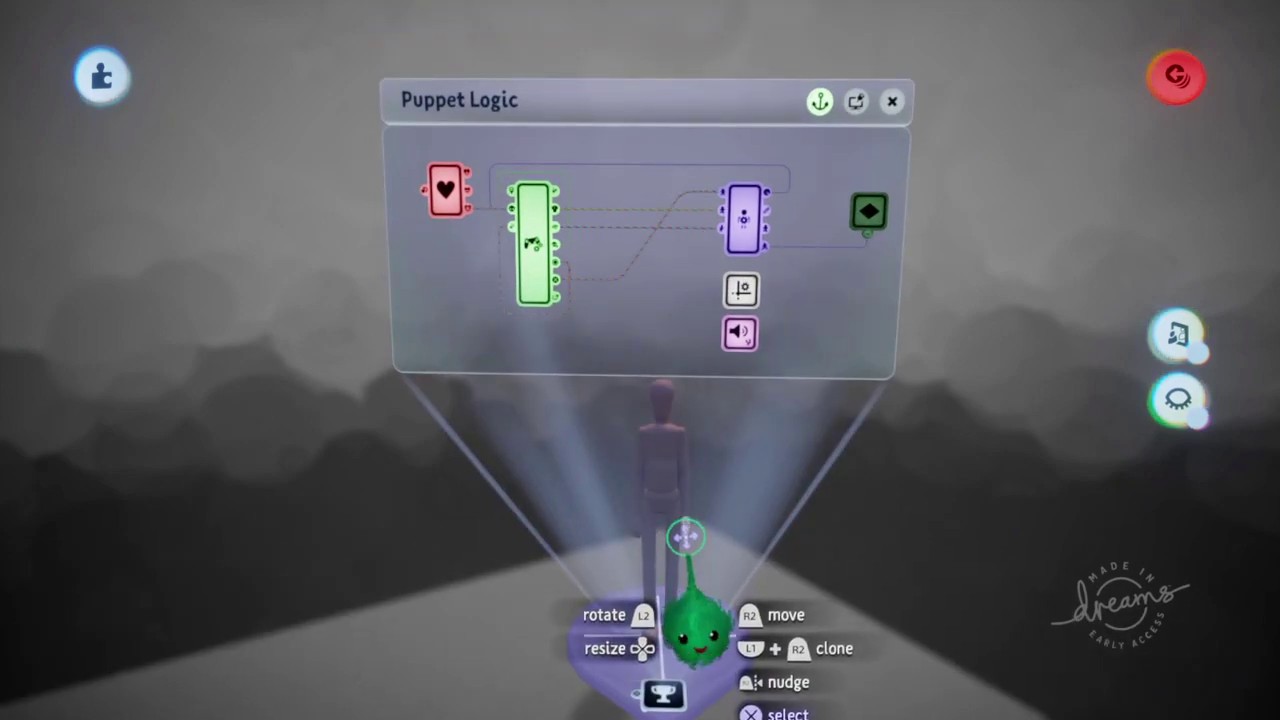
{"action": "scroll", "coordinate": [688, 524], "scroll_direction": "down", "scroll_amount": 2}
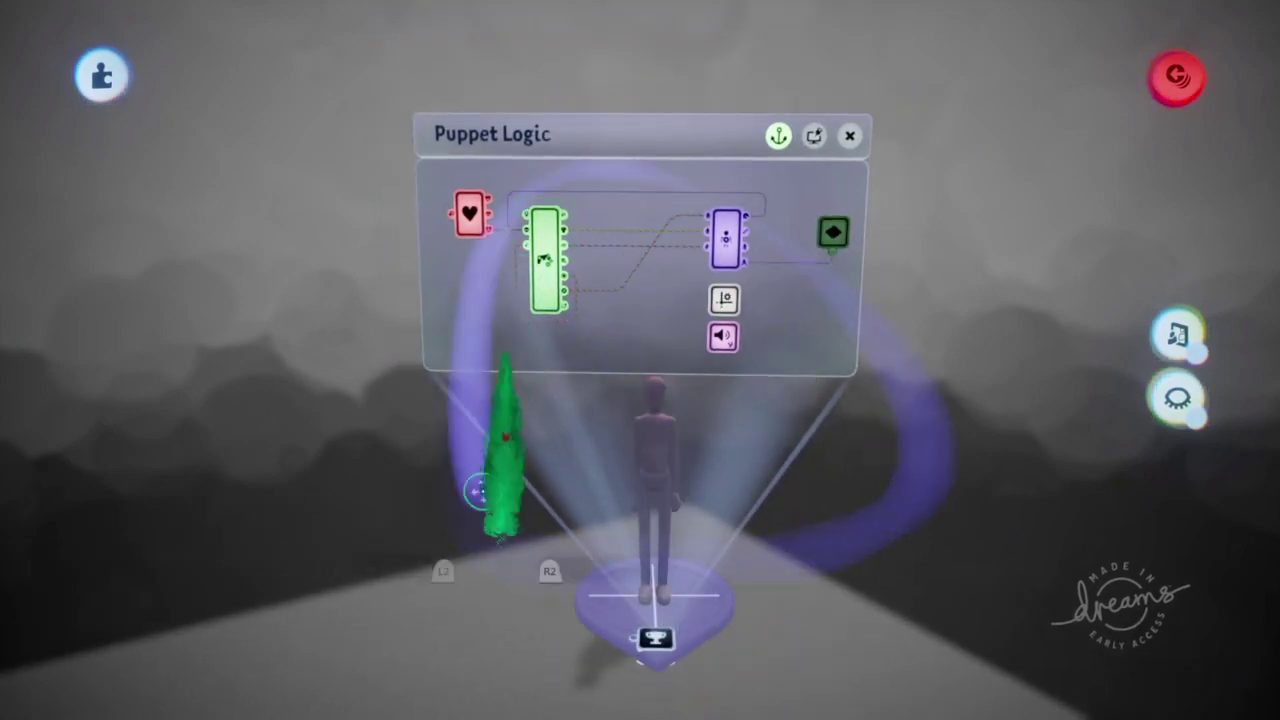
{"action": "key", "text": "Escape"}
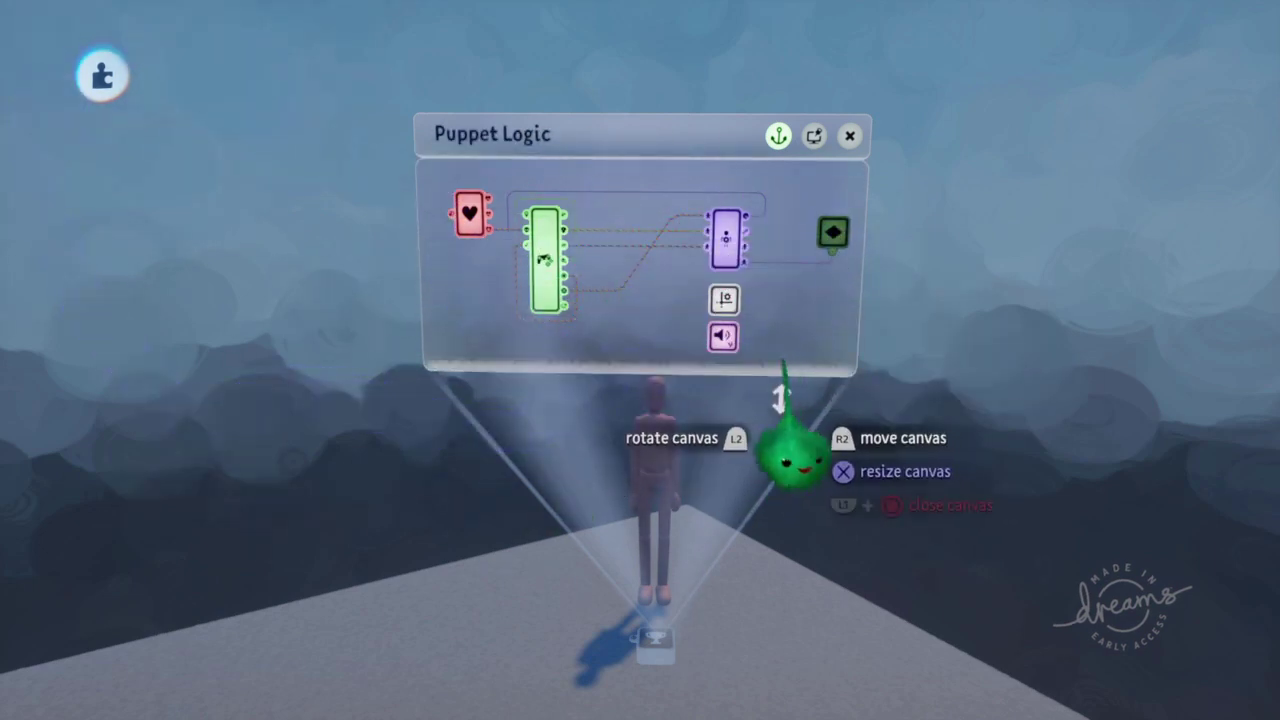
- Scope into the puppet so its individual body parts can be selected
{"action": "middle_click_drag", "start_coordinate": [780, 400], "coordinate": [709, 358]}
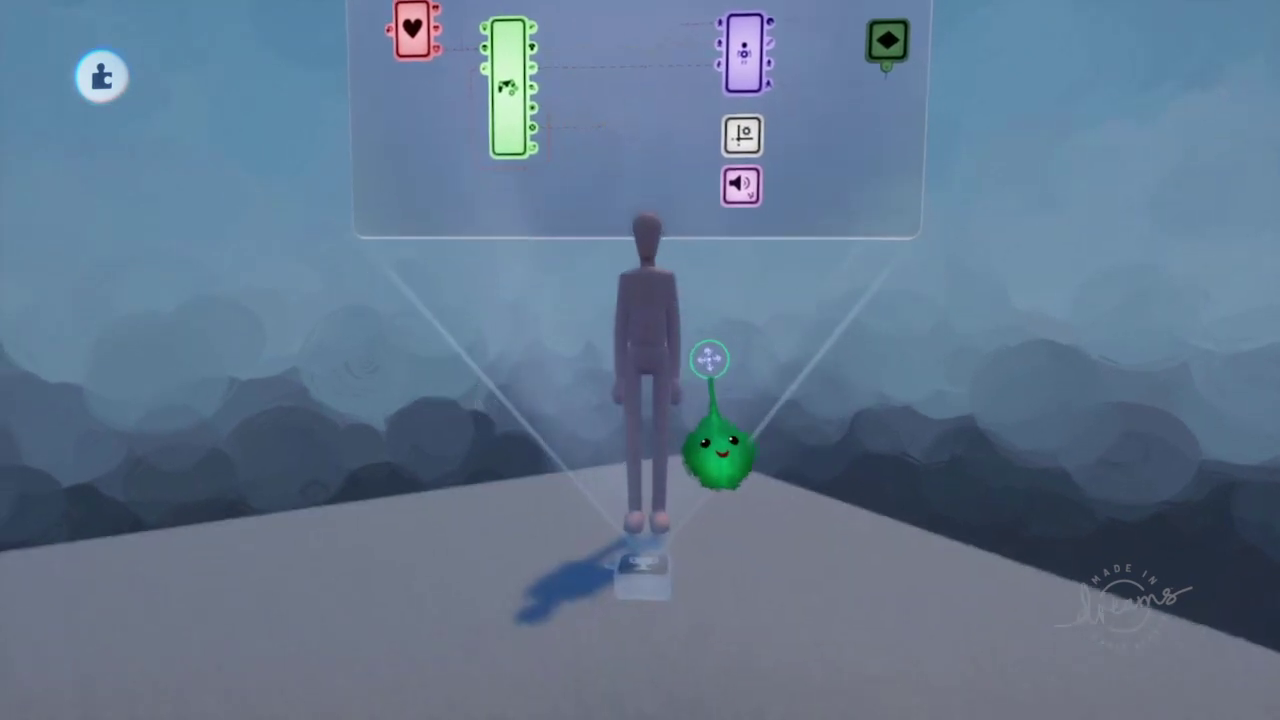
{"action": "left_click", "coordinate": [674, 400]}
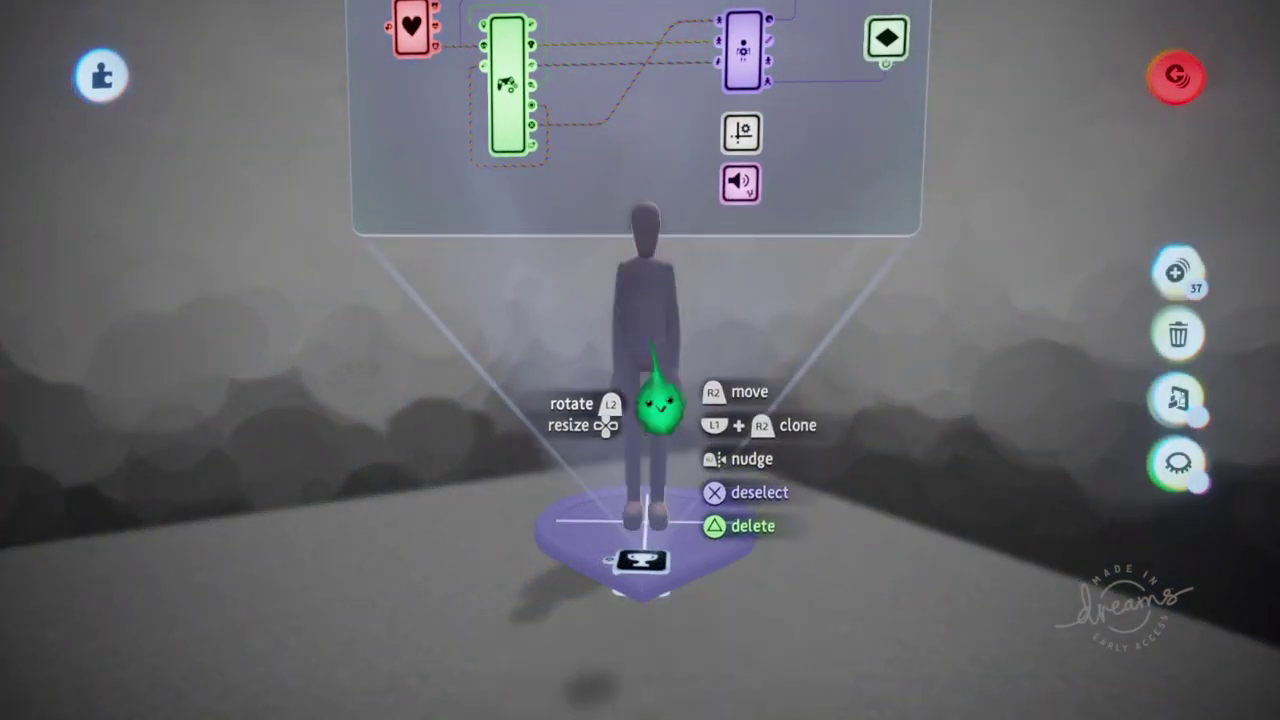
{"action": "left_click_drag", "start_coordinate": [573, 383], "coordinate": [601, 385]}
{"action": "mouse_move", "coordinate": [602, 395]}
{"action": "middle_mouse_down"}
{"action": "mouse_move", "coordinate": [754, 434]}
{"action": "mouse_move", "coordinate": [660, 420]}
{"action": "middle_mouse_up"}
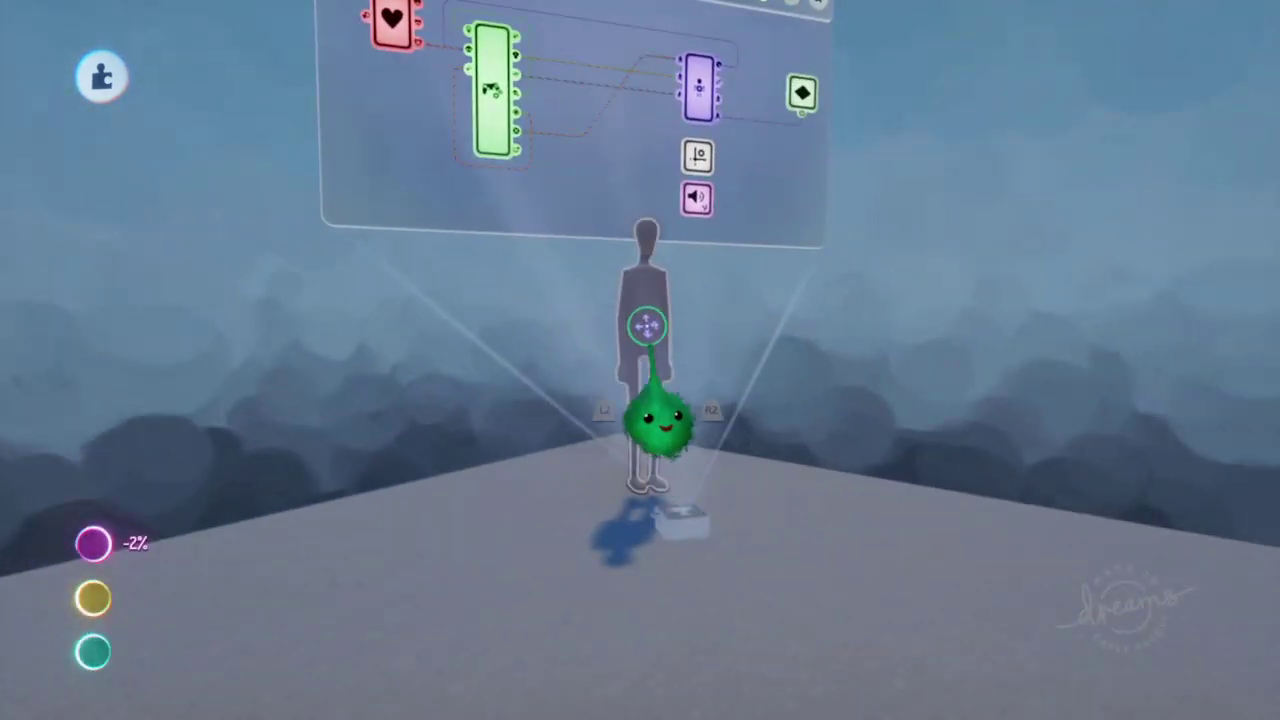
{"action": "left_click", "coordinate": [686, 406]}
{"action": "middle_click_drag", "start_coordinate": [700, 340], "coordinate": [707, 363]}
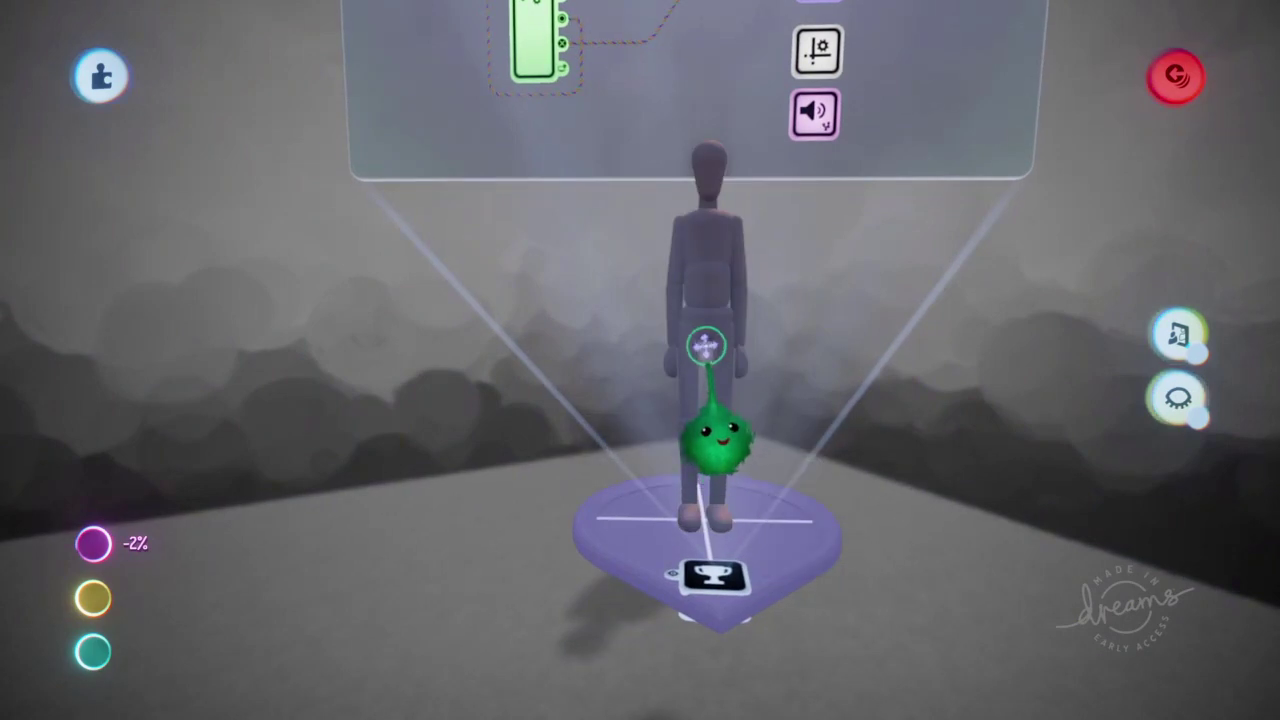
{"action": "key", "text": "Escape"}
{"action": "left_click", "coordinate": [713, 395]}
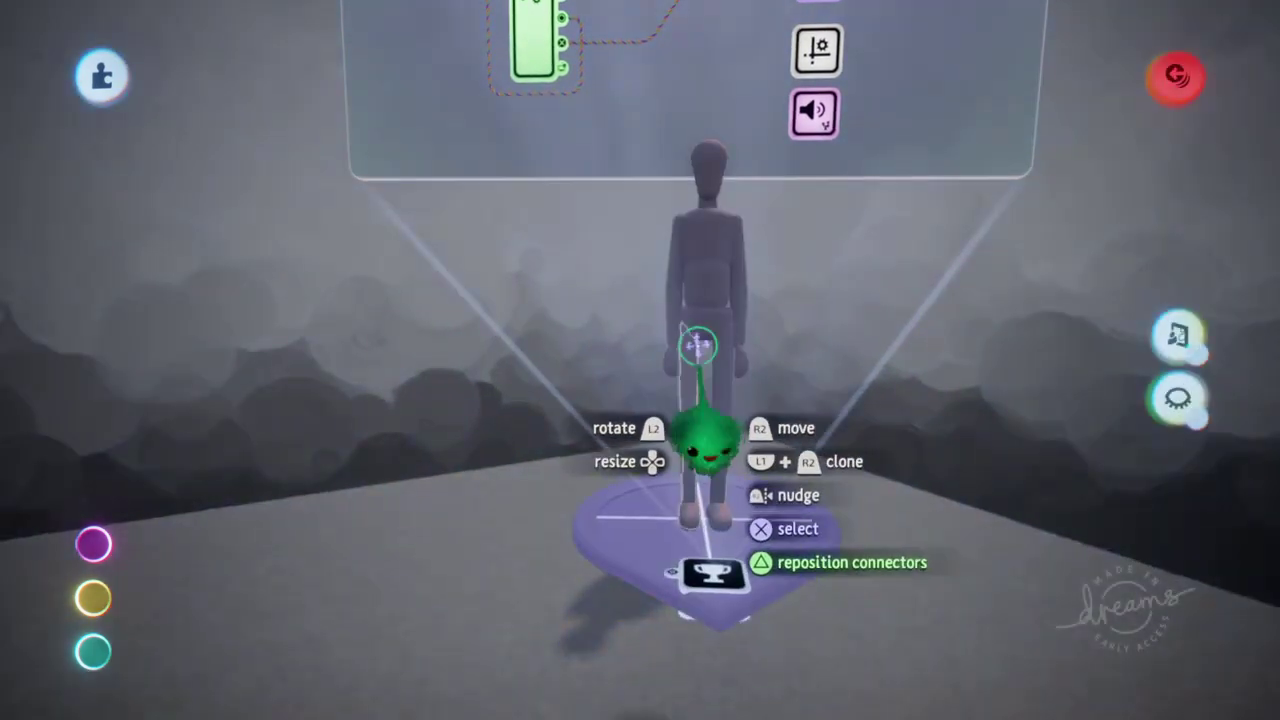
- Turn on the display of connectors so the joints inside the puppet's body are shown
{"action": "scroll", "coordinate": [700, 434], "scroll_direction": "up", "scroll_amount": 3}
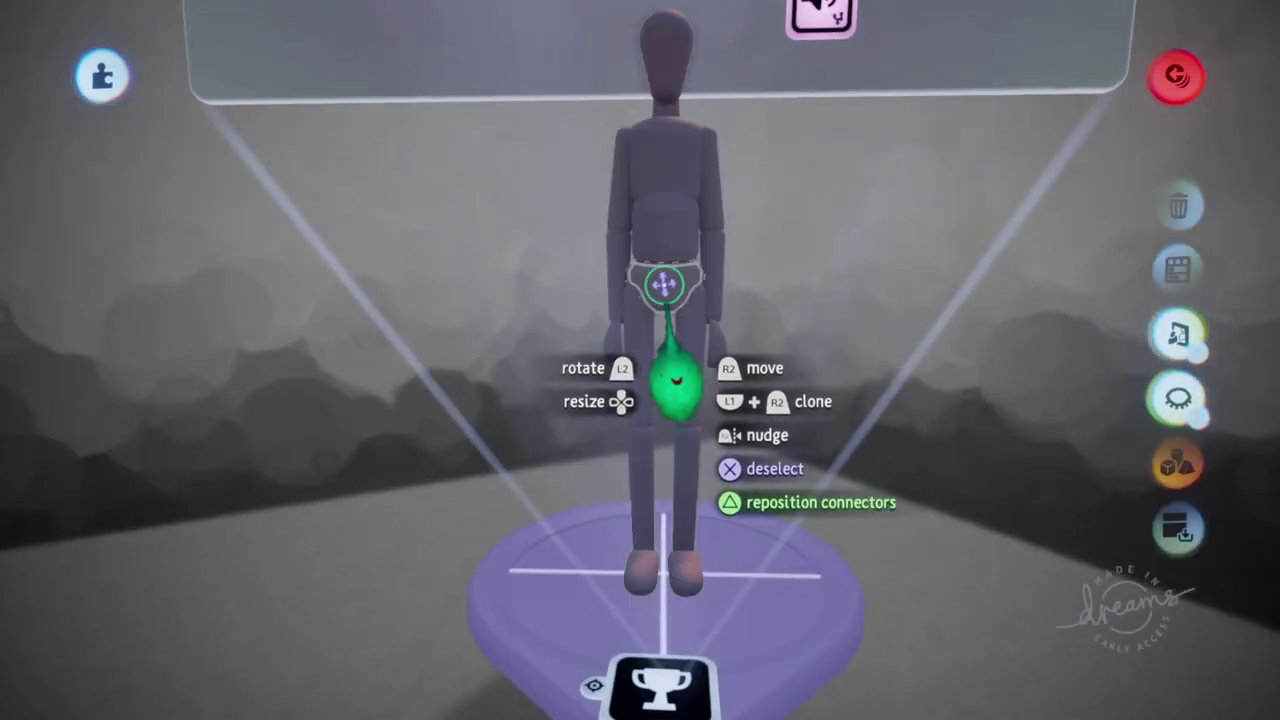
{"action": "scroll", "coordinate": [713, 357], "scroll_direction": "down", "scroll_amount": 3}
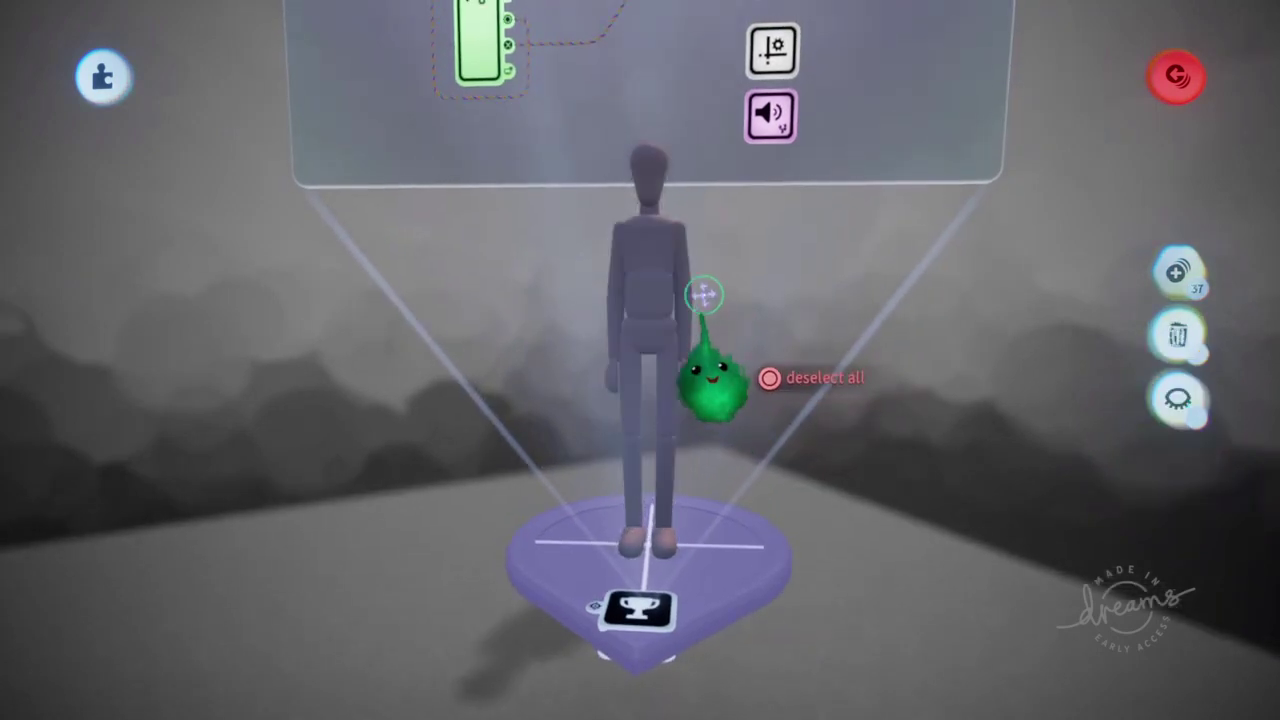
{"action": "scroll", "coordinate": [704, 295], "scroll_direction": "up", "scroll_amount": 4}
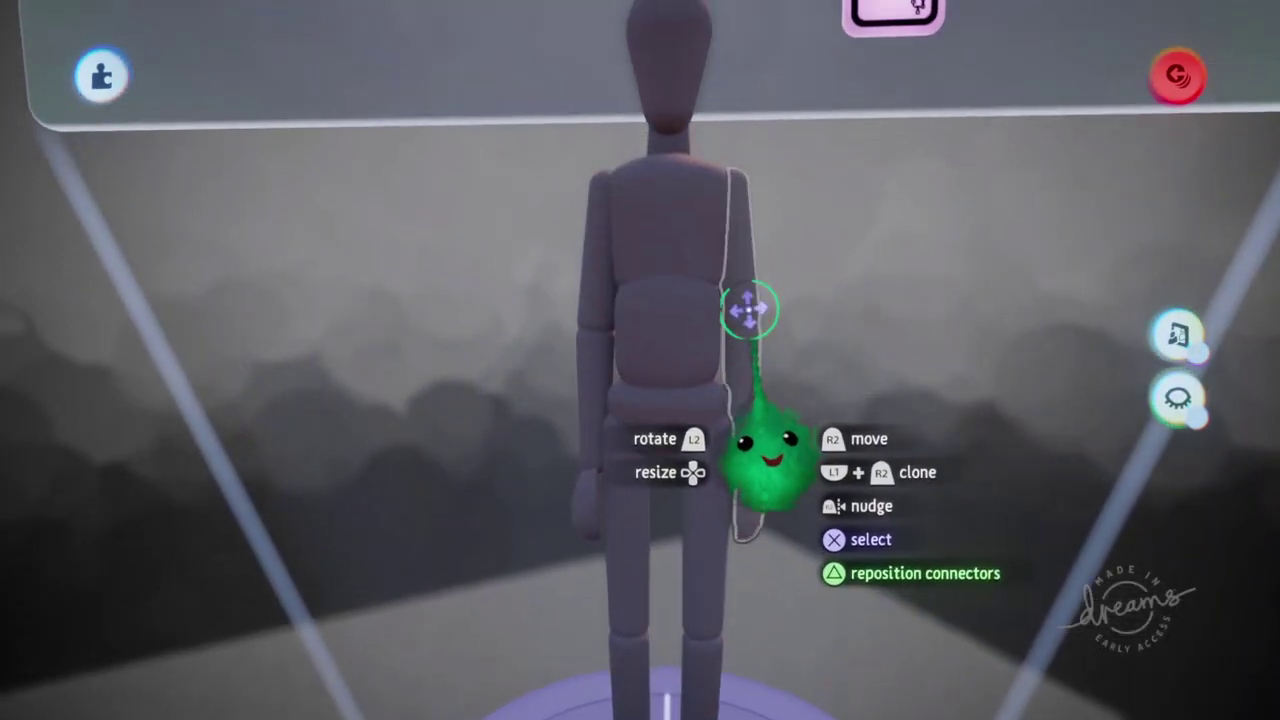
{"action": "scroll", "coordinate": [749, 310], "scroll_direction": "down", "scroll_amount": 3}
{"action": "scroll", "coordinate": [740, 340], "scroll_direction": "up", "scroll_amount": 3}
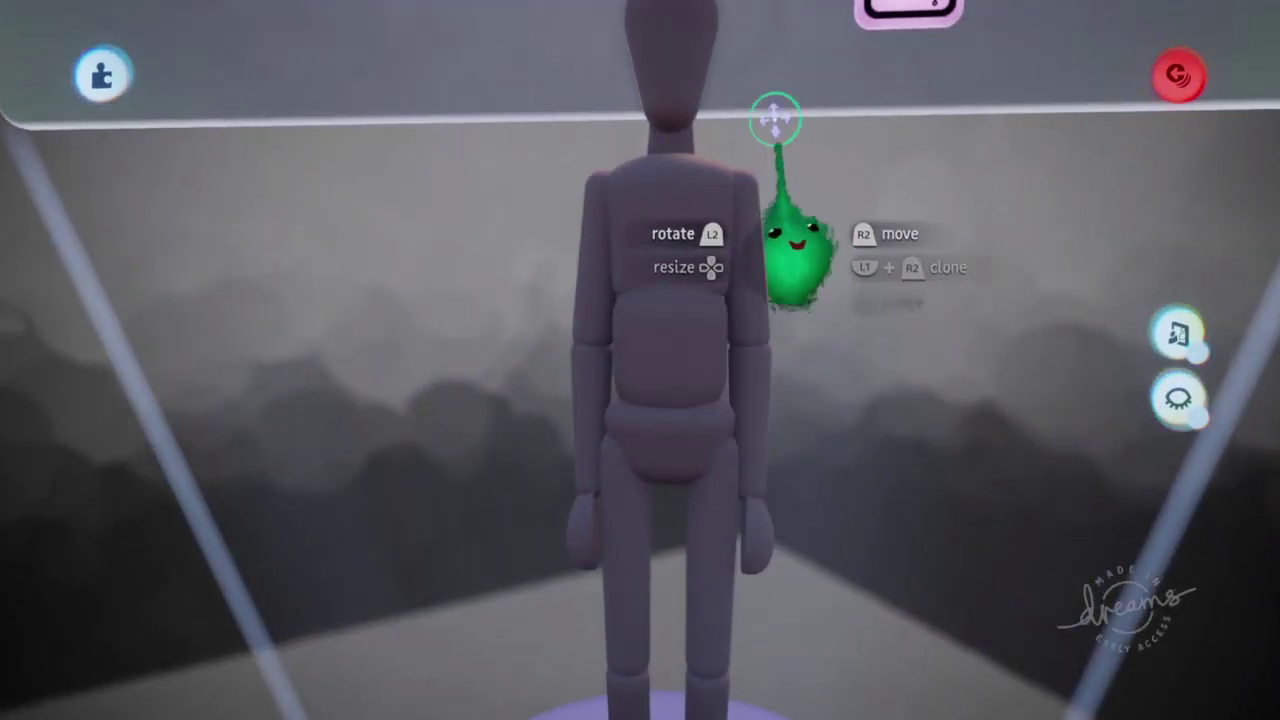
{"action": "left_click_drag", "start_coordinate": [776, 119], "coordinate": [764, 2]}
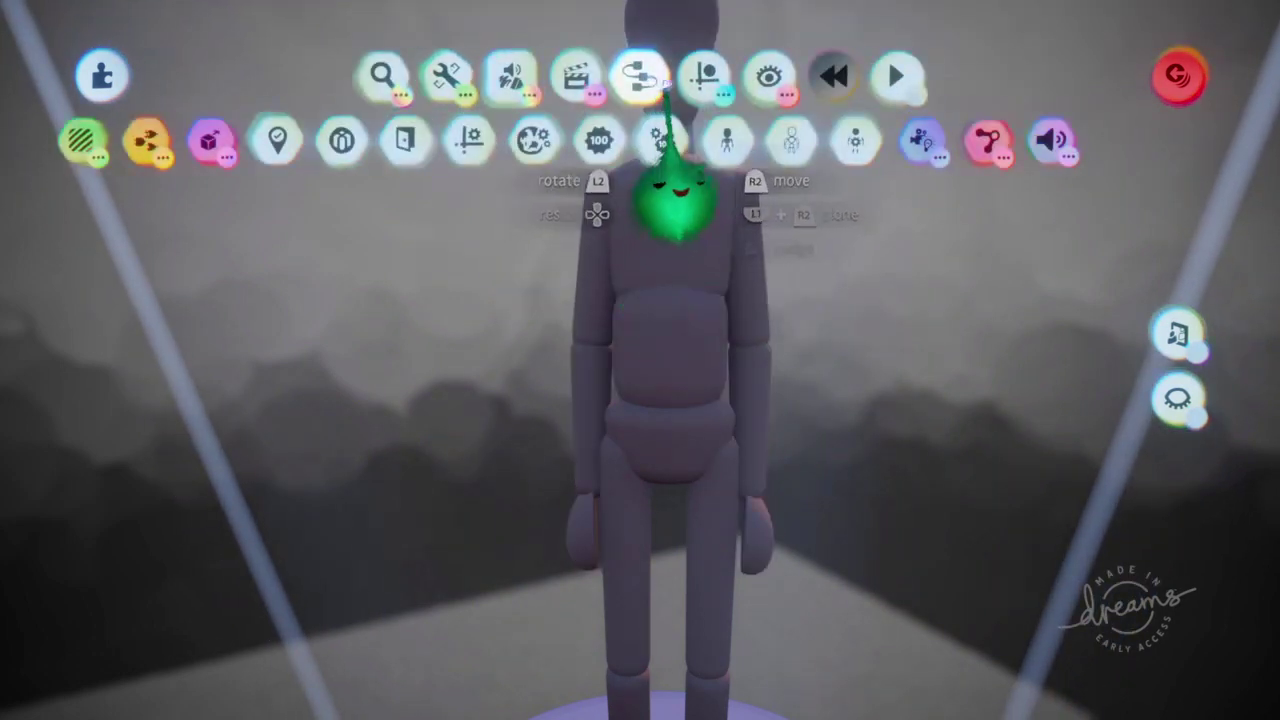
{"action": "left_click", "coordinate": [768, 78]}
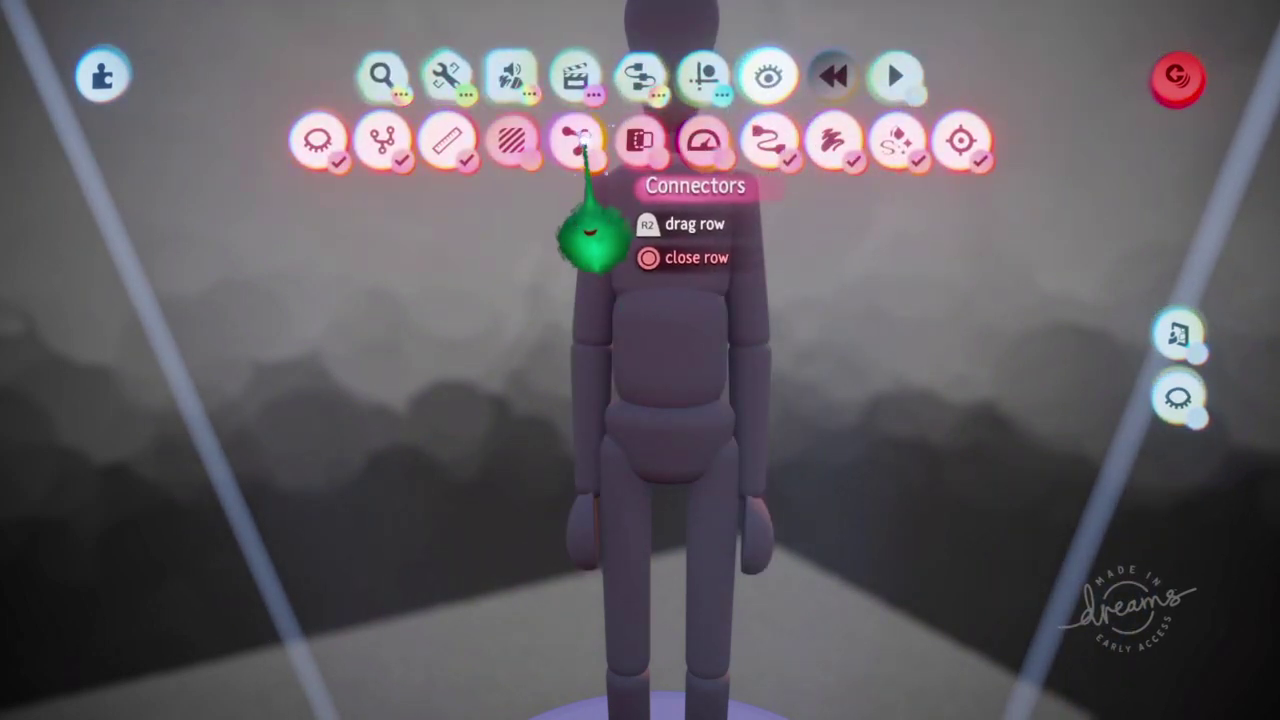
{"action": "left_click", "coordinate": [640, 140]}
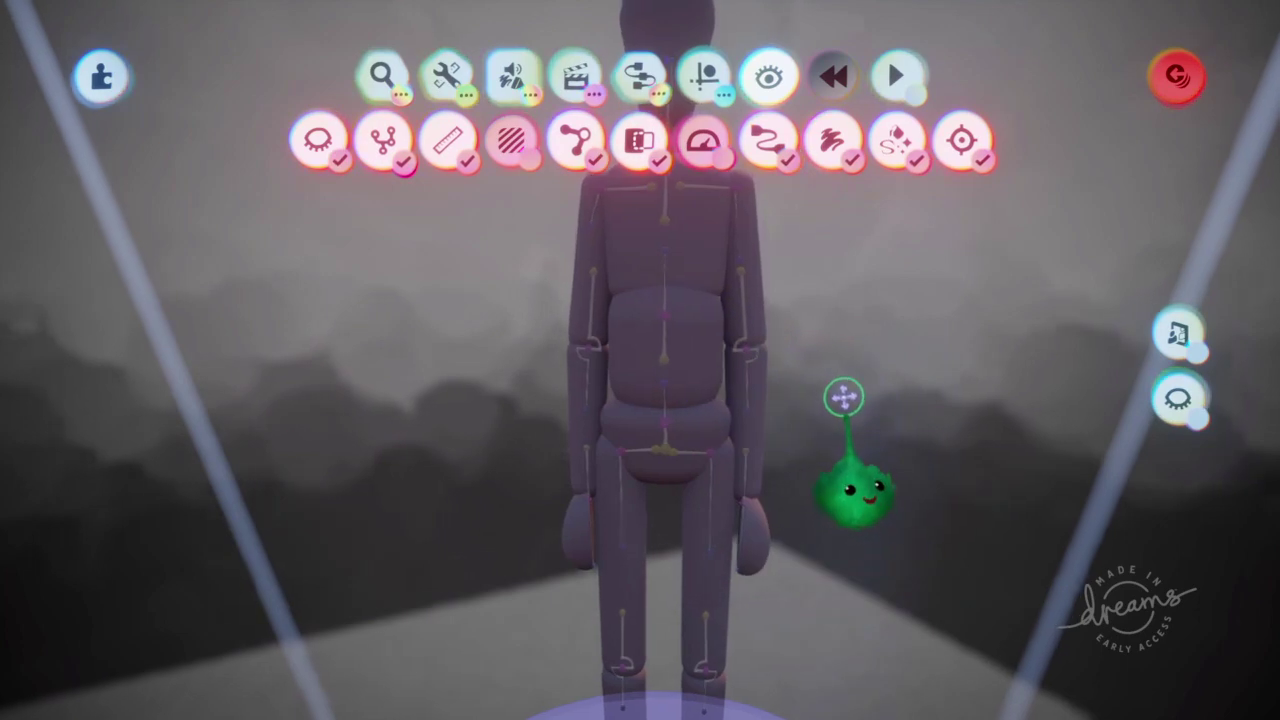
- Hide the puppet's connectors and show them again to compare the figure with and without its joints
{"action": "middle_click_drag", "start_coordinate": [844, 397], "coordinate": [837, 351]}
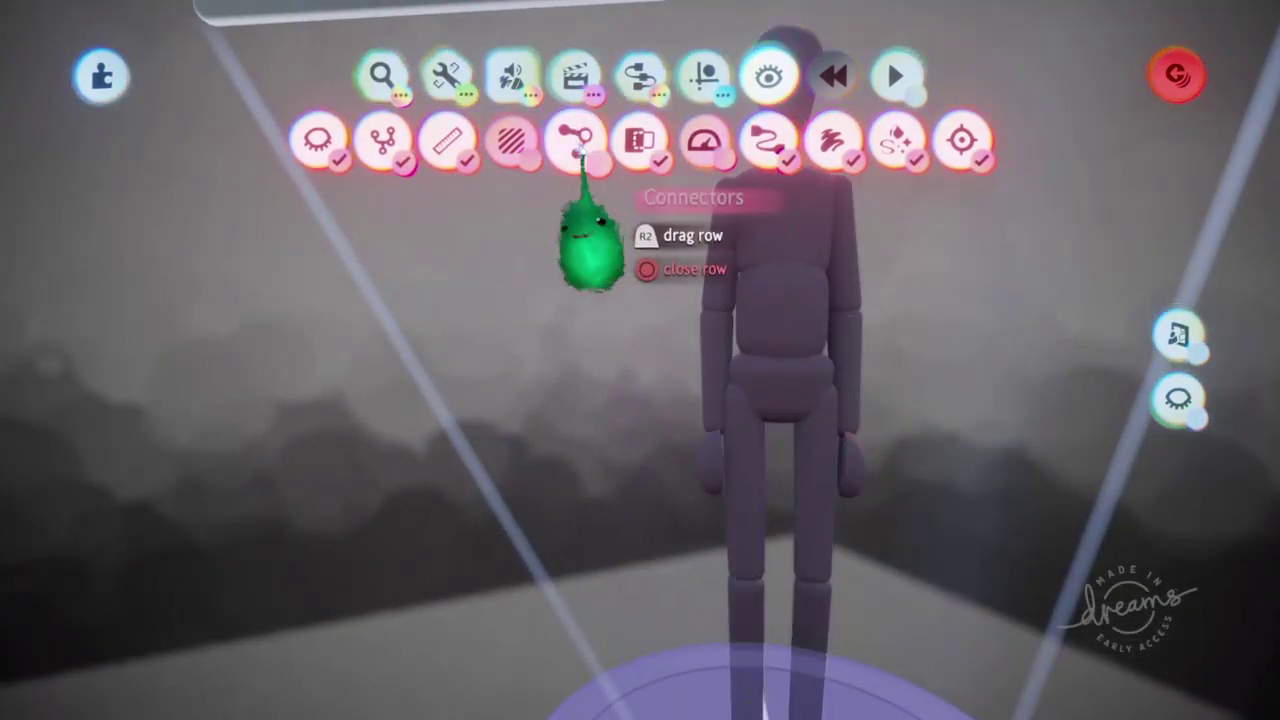
{"action": "left_click", "coordinate": [580, 146]}
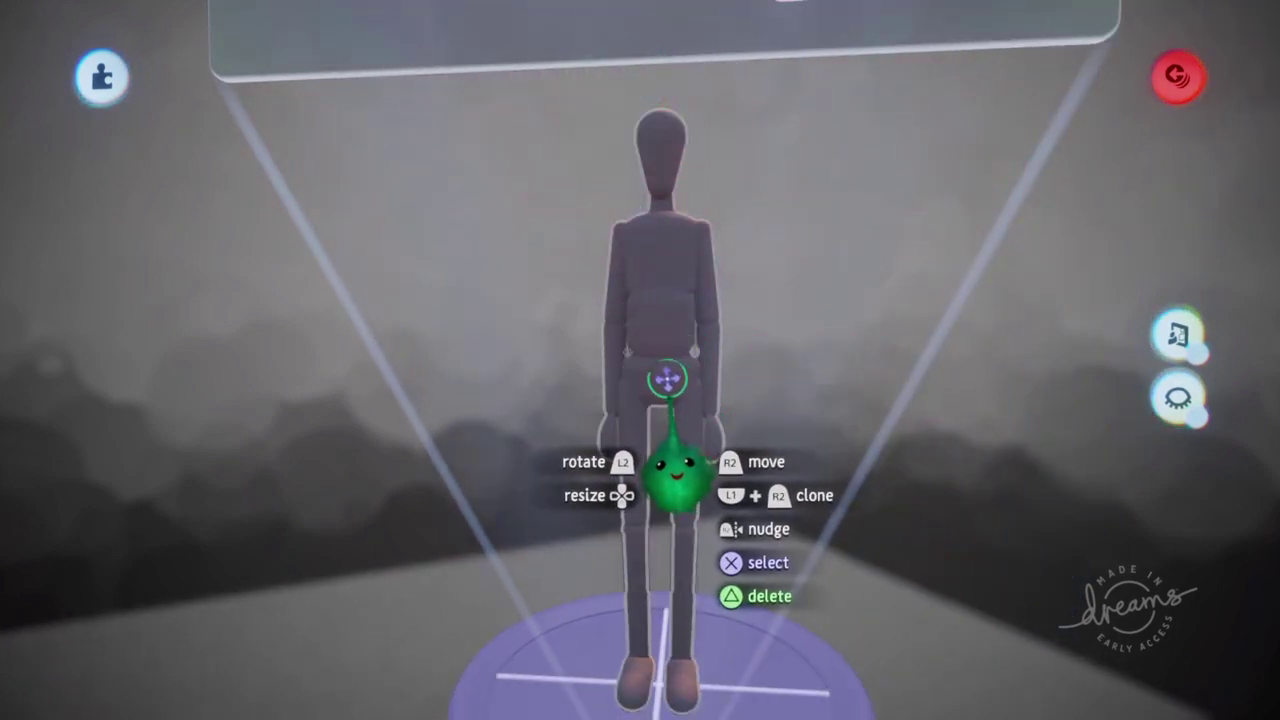
{"action": "left_click", "coordinate": [755, 358]}
{"action": "middle_click_drag", "start_coordinate": [755, 358], "coordinate": [694, 383]}
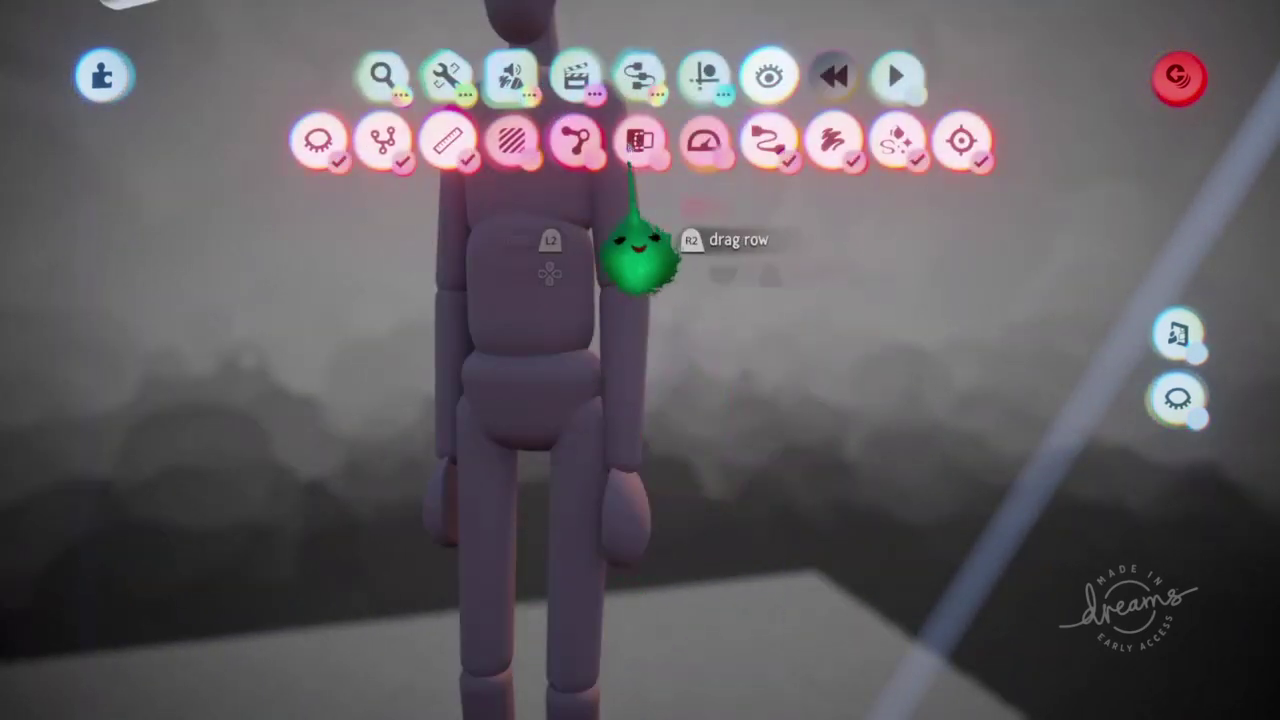
{"action": "left_click", "coordinate": [652, 155]}
- Examine the connectors around the puppet's pelvis and the puppet's body structure settings
{"action": "middle_click_drag", "start_coordinate": [711, 343], "coordinate": [620, 334]}
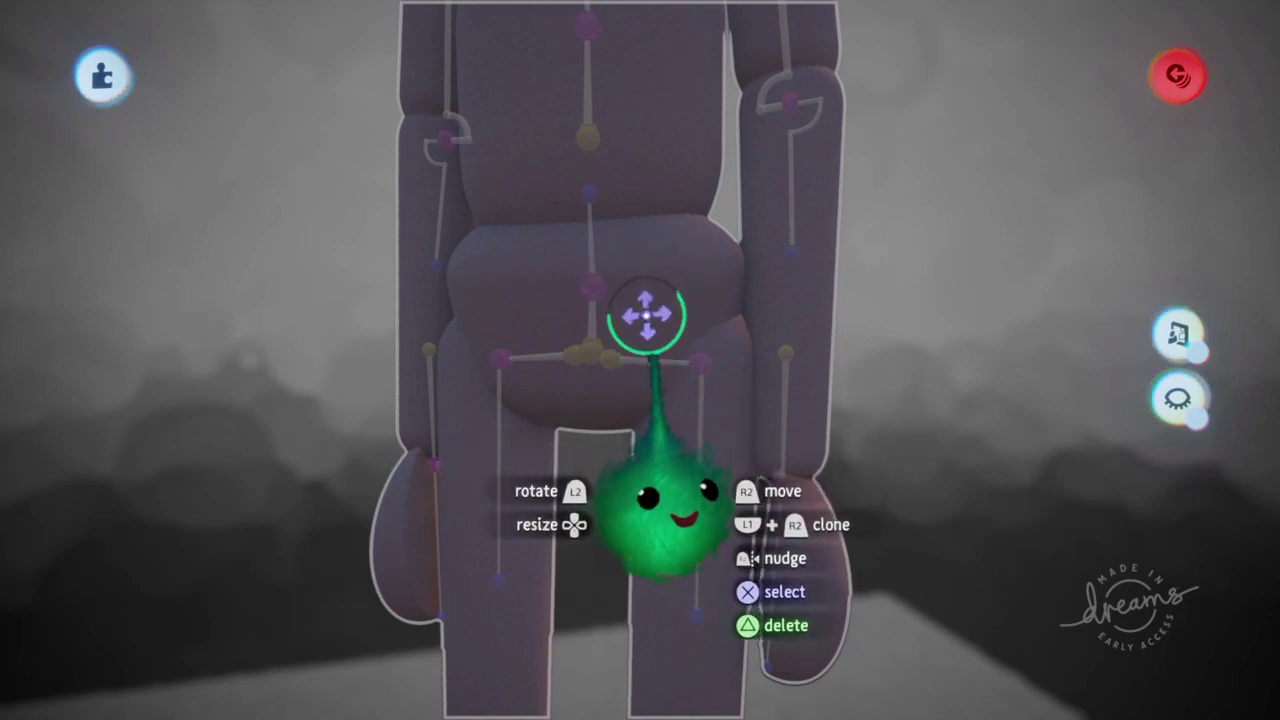
{"action": "scroll", "coordinate": [646, 316], "scroll_direction": "down", "scroll_amount": 10}
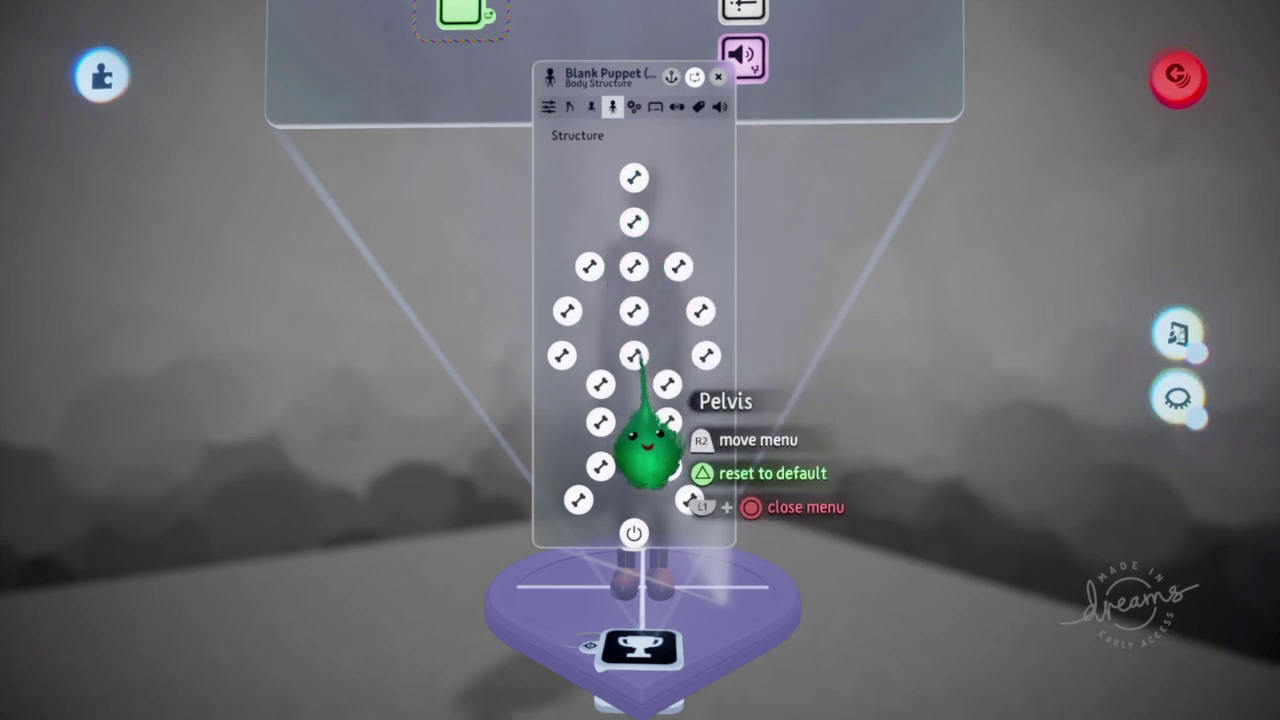
{"action": "key", "text": "Escape"}
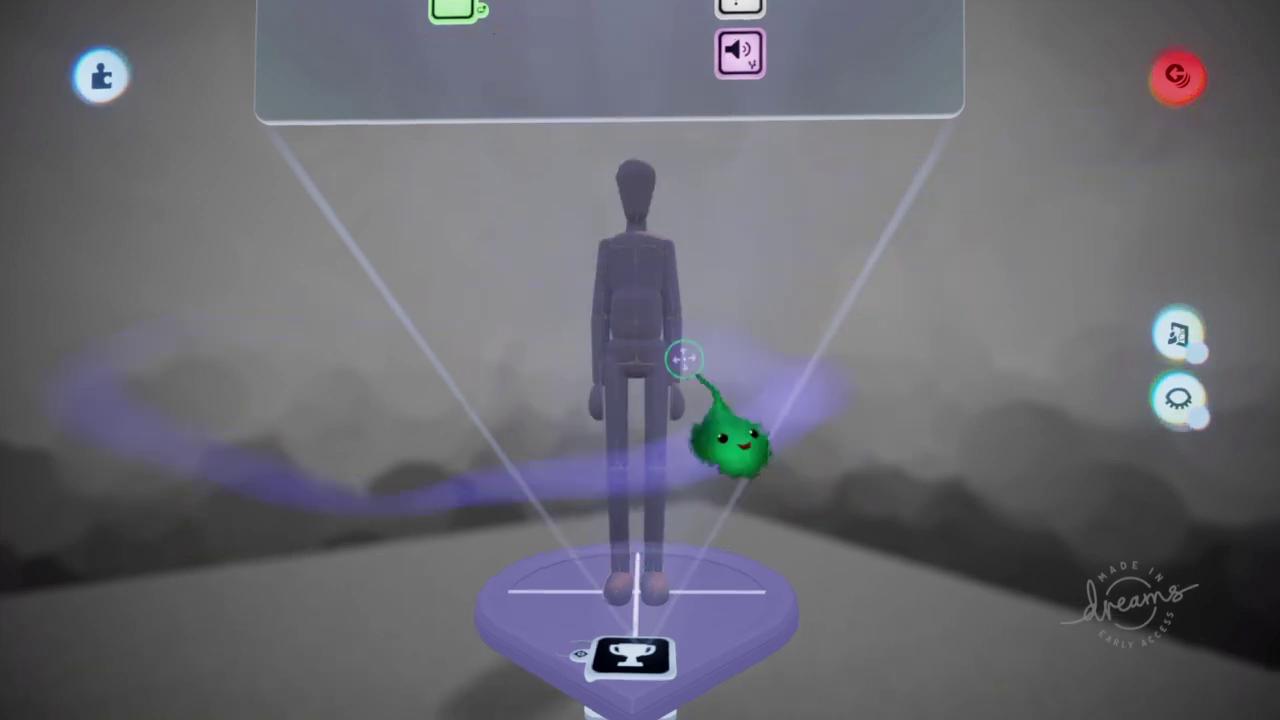
- Inspect the connectors linking the puppet's torso, arms and legs from the front and the side
{"action": "middle_click_drag", "start_coordinate": [683, 357], "coordinate": [661, 323]}
{"action": "scroll", "coordinate": [661, 340], "scroll_direction": "up", "scroll_amount": 4}
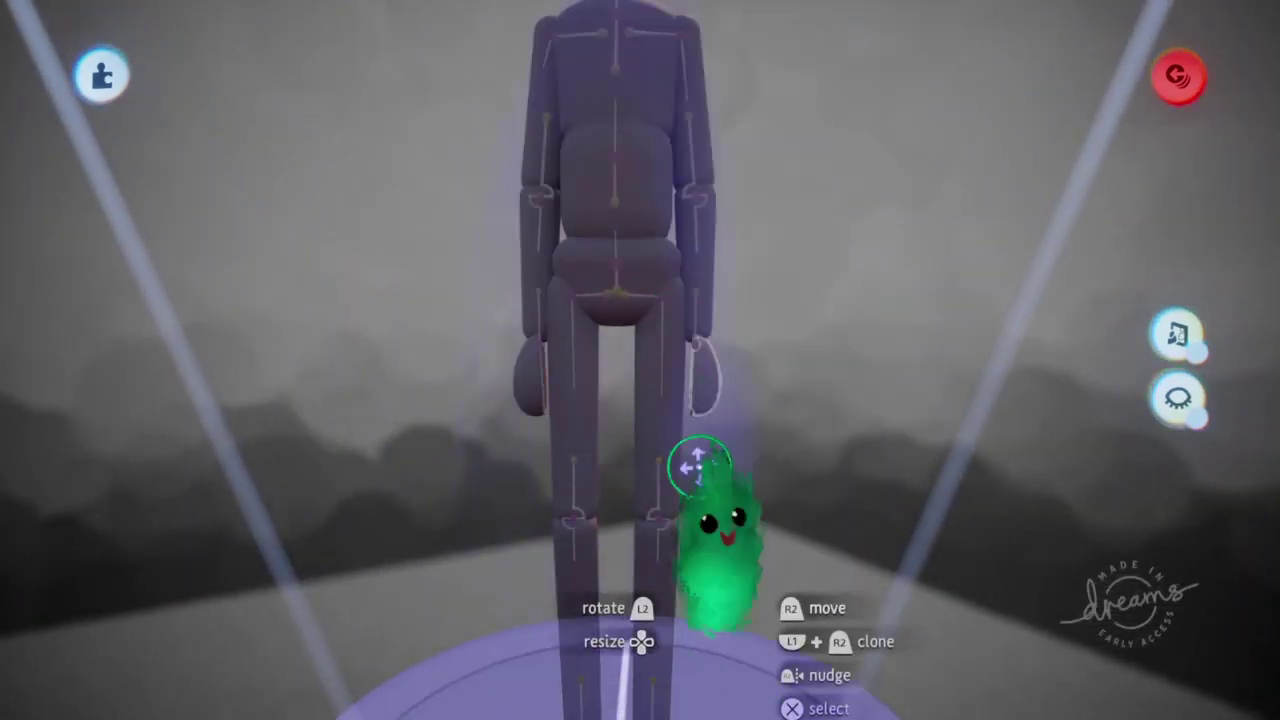
{"action": "middle_click_drag", "start_coordinate": [697, 469], "coordinate": [607, 330]}
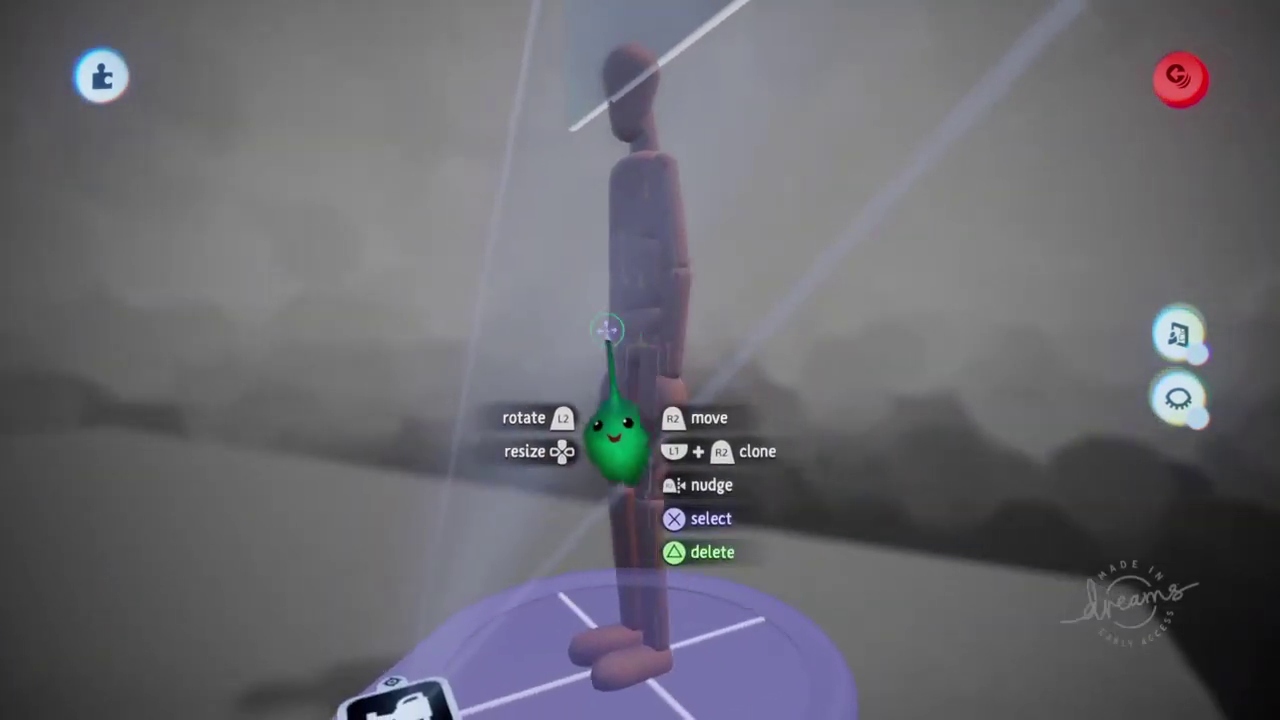
{"action": "left_click_drag", "start_coordinate": [607, 326], "coordinate": [634, 426]}
{"action": "middle_click_drag", "start_coordinate": [634, 426], "coordinate": [641, 314]}
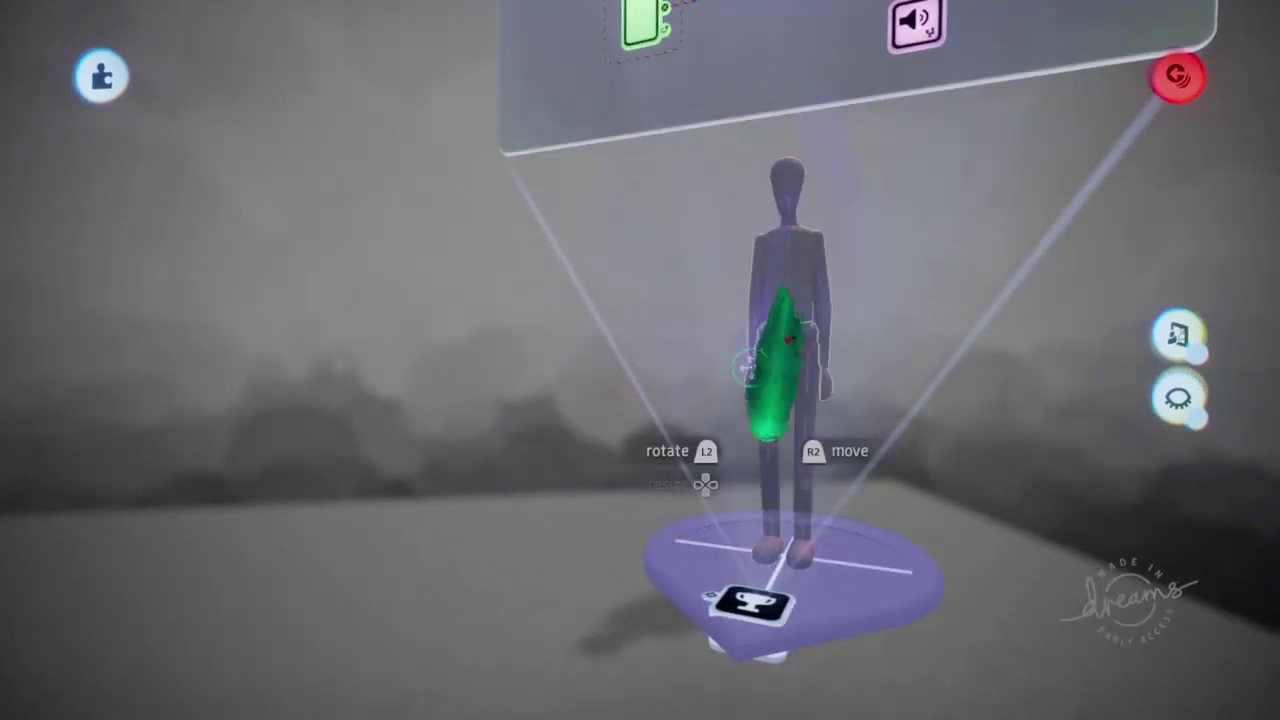
- Leave the puppet's scope and add a cube sculpture in Sculpt mode on the empty floor beside it
{"action": "key", "text": "Escape"}
{"action": "middle_click_drag", "start_coordinate": [449, 294], "coordinate": [610, 274]}
{"action": "key", "text": "Tab"}
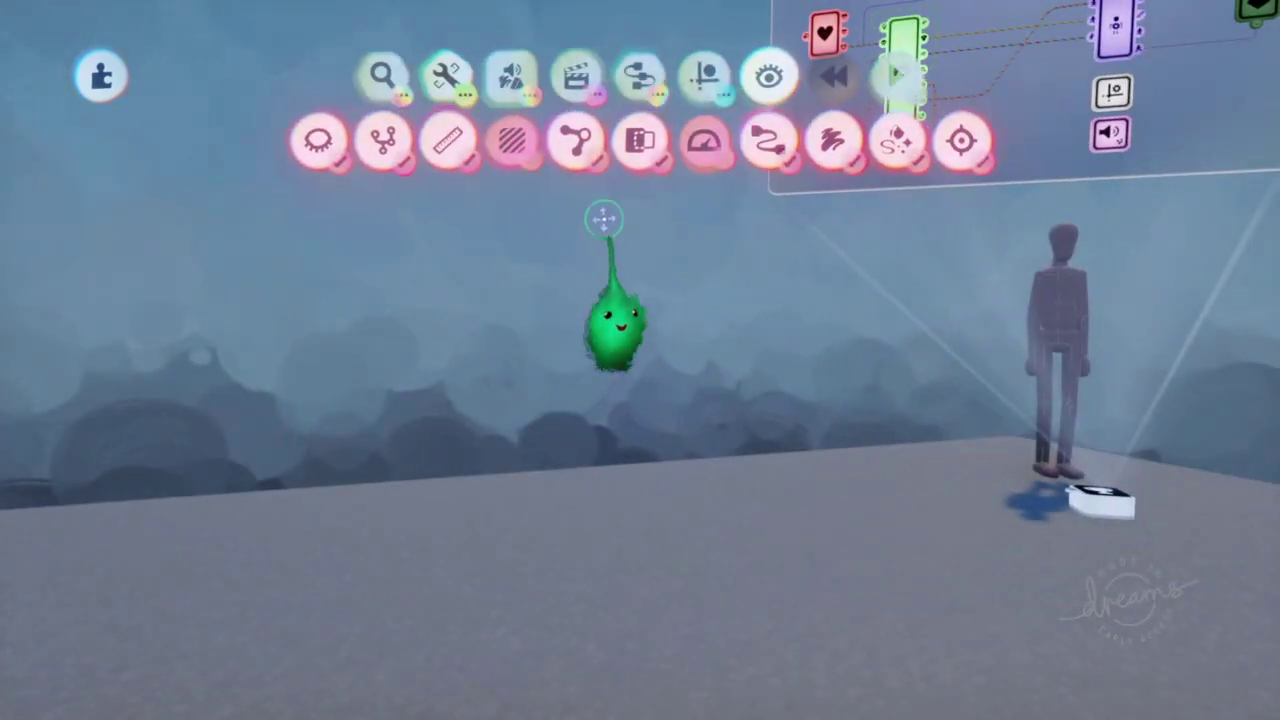
{"action": "left_click", "coordinate": [506, 84]}
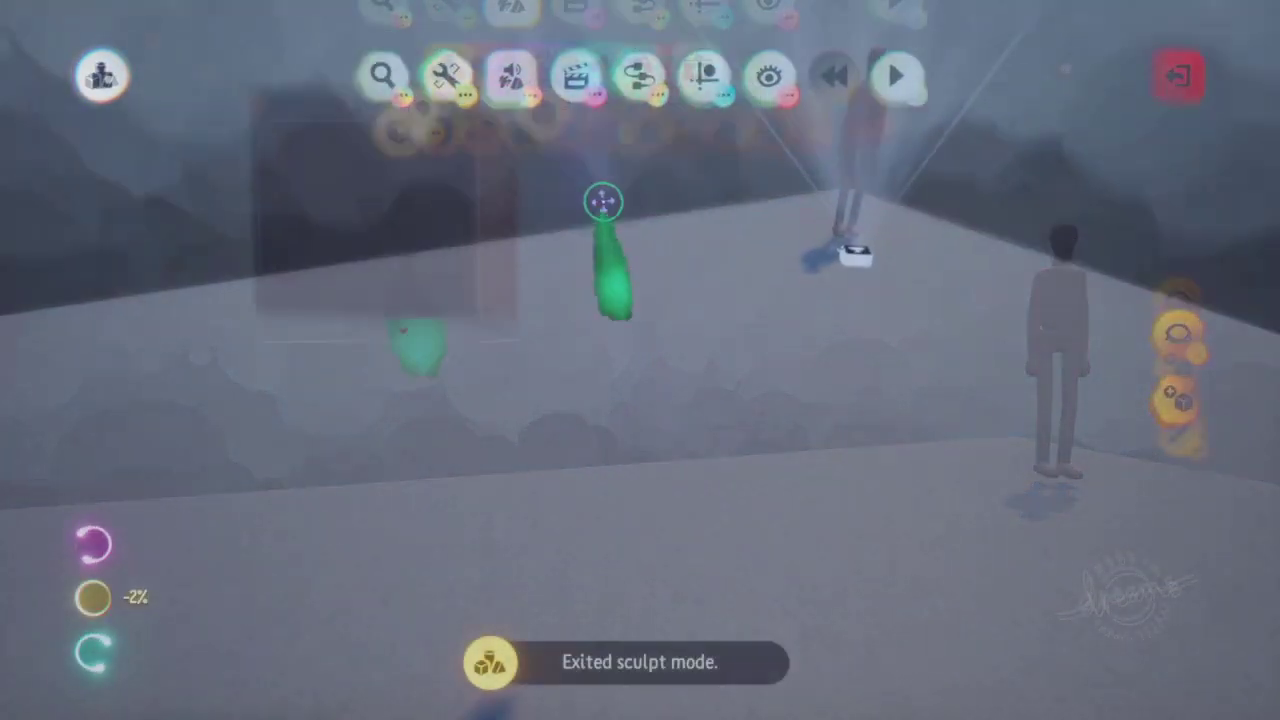
{"action": "middle_click_drag", "start_coordinate": [603, 200], "coordinate": [569, 120]}
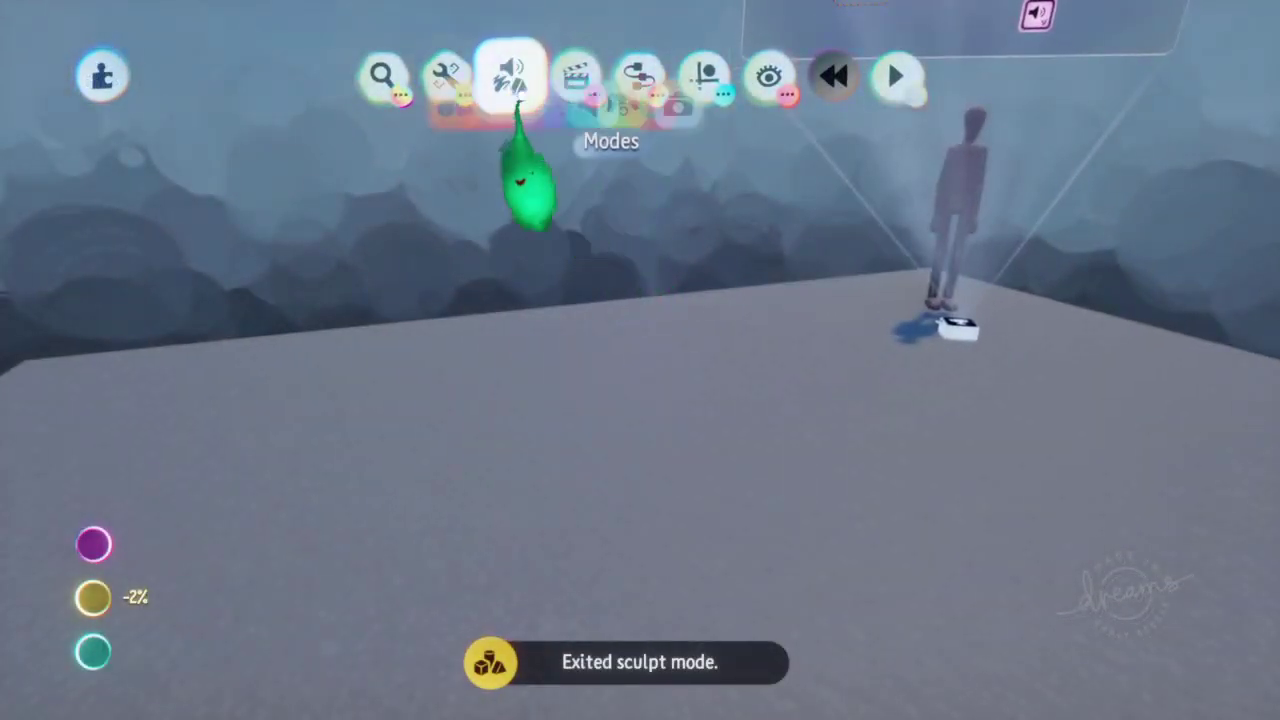
{"action": "left_click", "coordinate": [380, 137]}
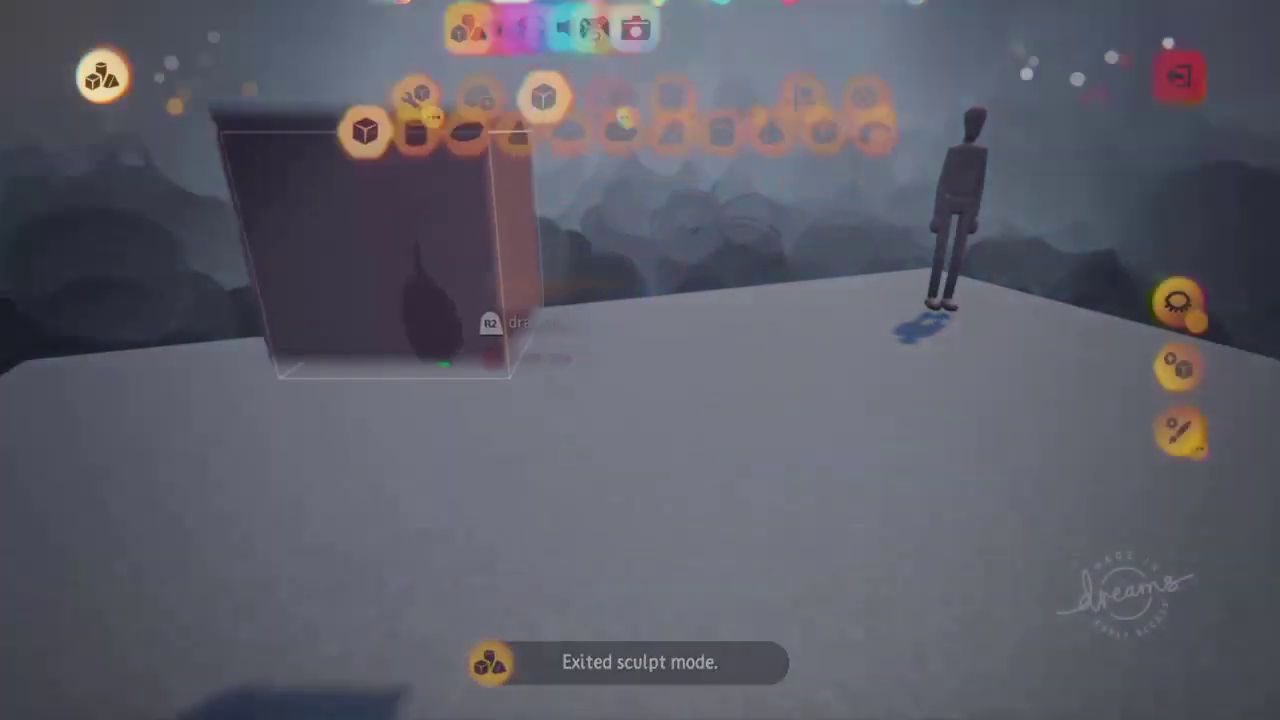
- Start a new sculpture, smear a cube into a long block beside the first cube, and leave Sculpt mode
{"action": "left_click", "coordinate": [1180, 369]}
{"action": "left_click_drag", "start_coordinate": [806, 385], "coordinate": [1050, 355]}
{"action": "key", "text": "Escape"}
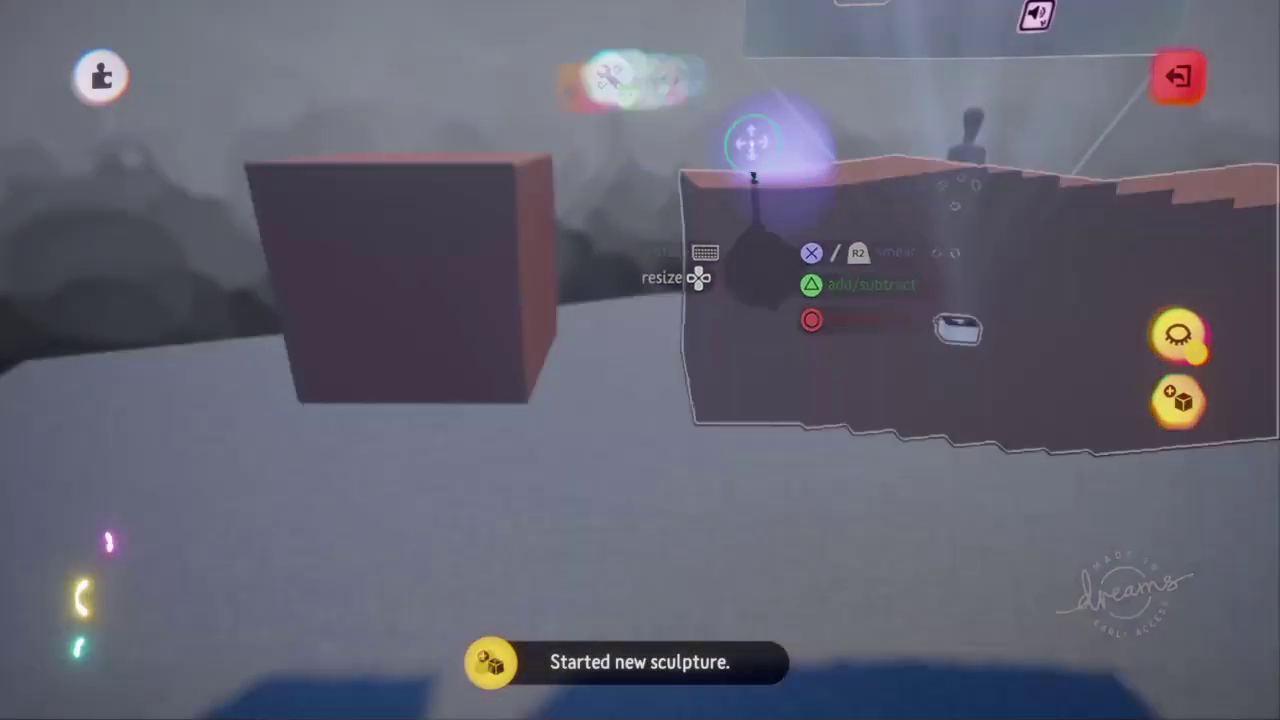
- Join the cube to the long block with a joint connector, using the cube as the parent
{"action": "mouse_move", "coordinate": [754, 251]}
{"action": "middle_mouse_down"}
{"action": "mouse_move", "coordinate": [688, 266]}
{"action": "mouse_move", "coordinate": [686, 240]}
{"action": "middle_mouse_up"}
{"action": "left_click", "coordinate": [630, 82]}
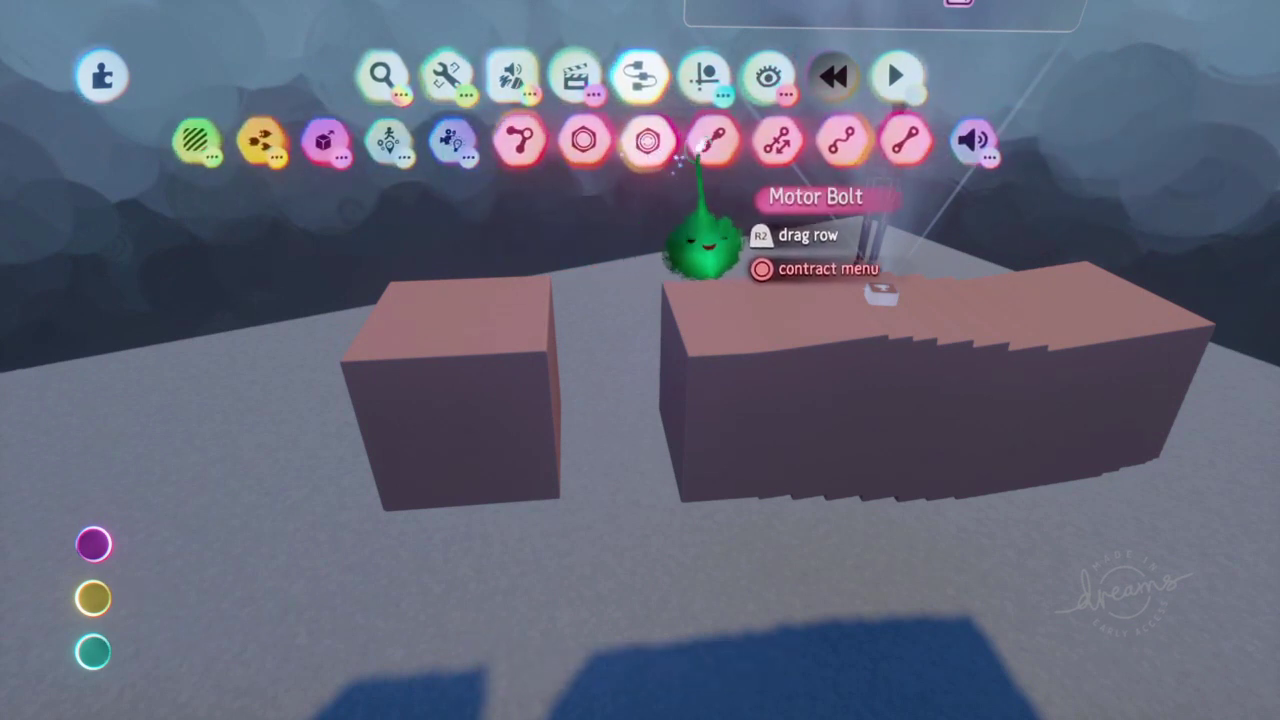
{"action": "left_click", "coordinate": [522, 140]}
{"action": "left_click", "coordinate": [465, 315]}
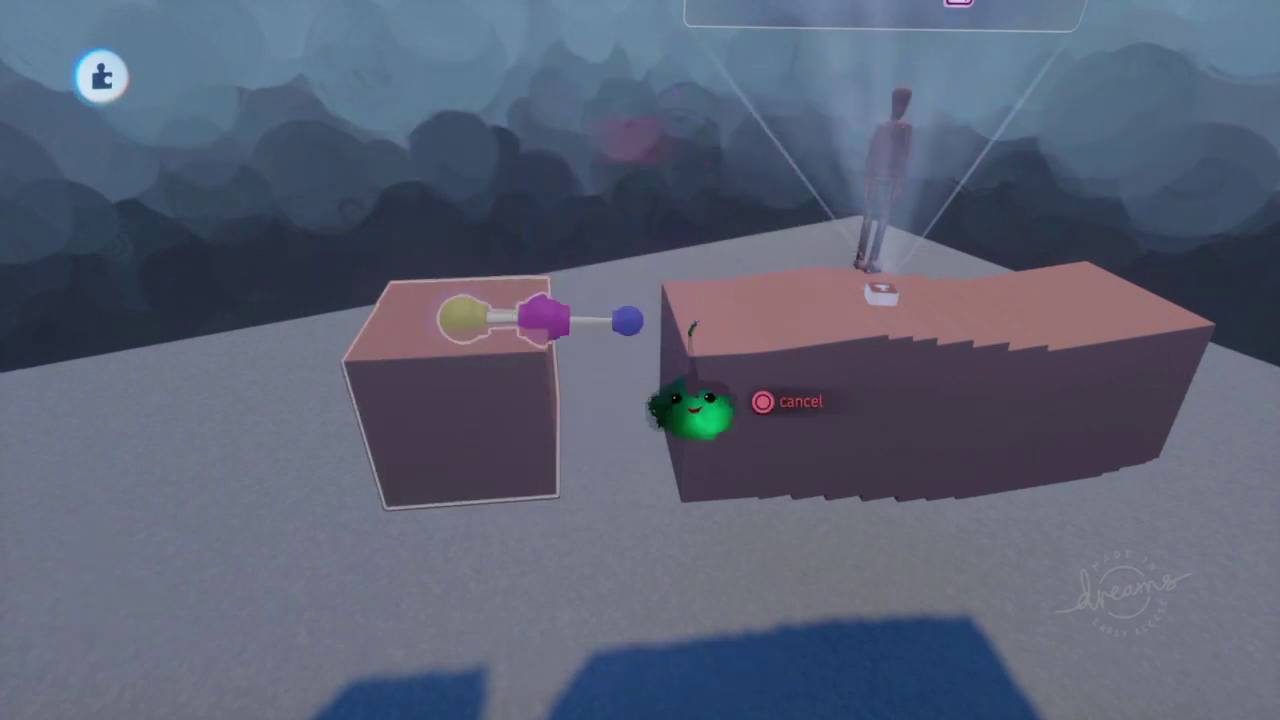
{"action": "left_click", "coordinate": [937, 318]}
{"action": "key", "text": "Escape"}
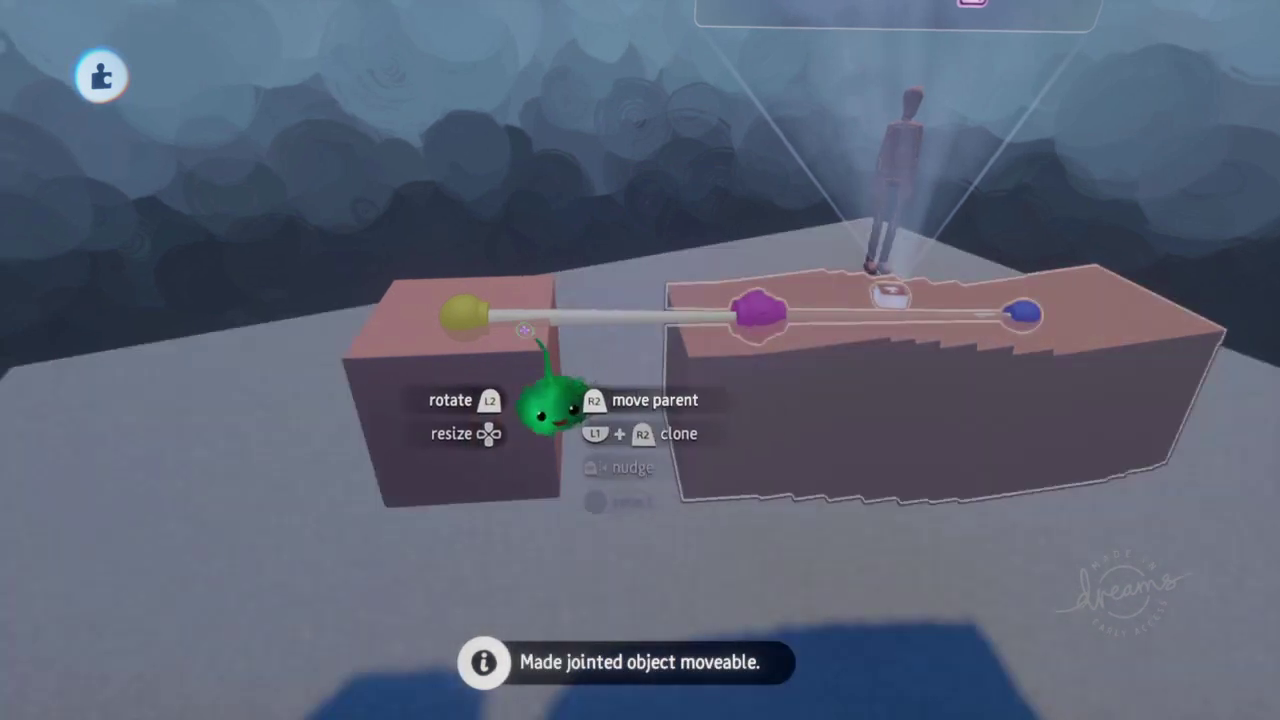
- Move the parent cube together with its joined block, and shift the long block on its joint
{"action": "left_click_drag", "start_coordinate": [454, 406], "coordinate": [438, 332]}
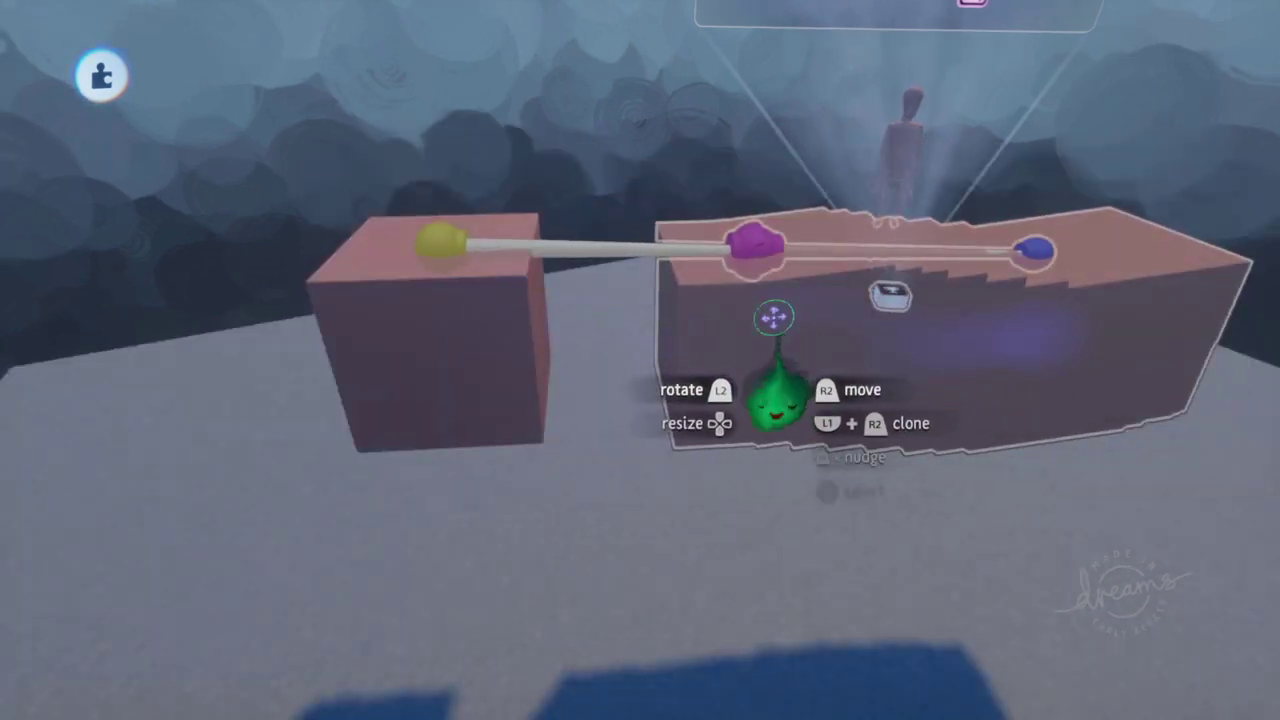
{"action": "mouse_move", "coordinate": [808, 337]}
{"action": "left_mouse_down"}
{"action": "mouse_move", "coordinate": [860, 314]}
{"action": "mouse_move", "coordinate": [814, 371]}
{"action": "mouse_move", "coordinate": [817, 345]}
{"action": "mouse_move", "coordinate": [783, 360]}
{"action": "mouse_move", "coordinate": [834, 348]}
{"action": "mouse_move", "coordinate": [815, 346]}
{"action": "left_mouse_up"}
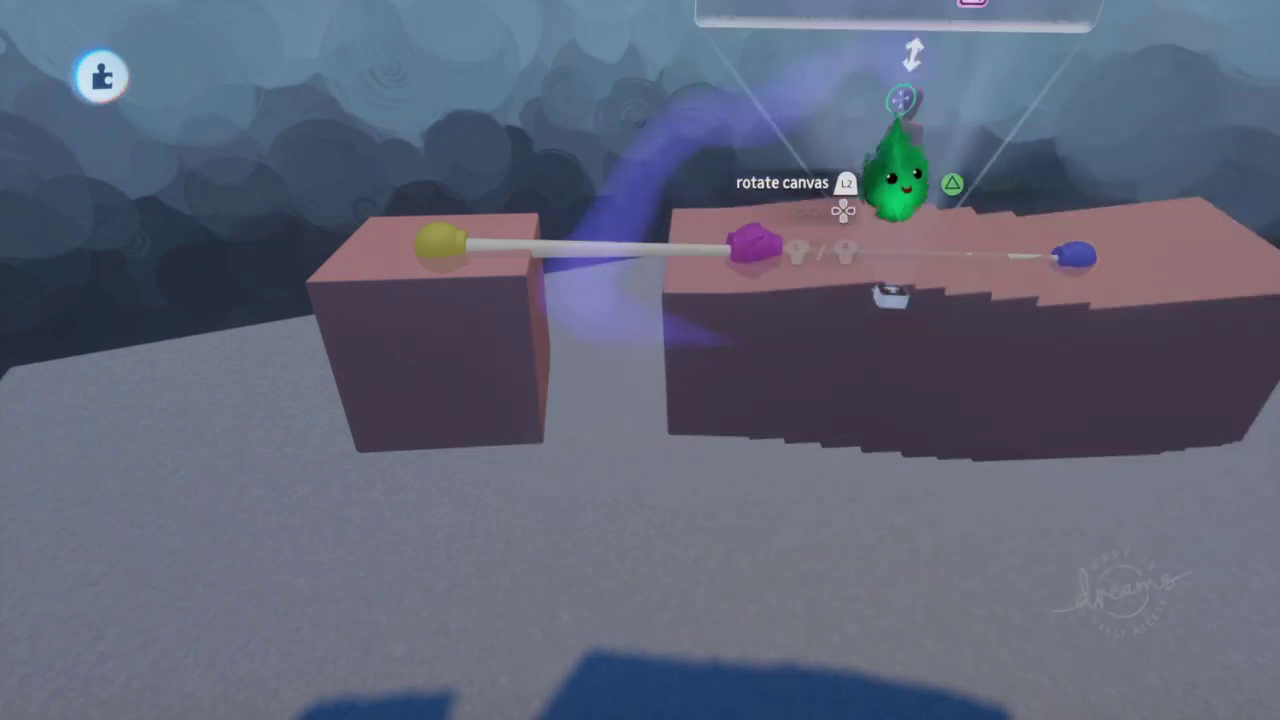
- Clone the cube to the free end of the long block and join the block to the clone with a ball joint
{"action": "mouse_move", "coordinate": [901, 99]}
{"action": "middle_mouse_down"}
{"action": "mouse_move", "coordinate": [783, 306]}
{"action": "mouse_move", "coordinate": [677, 366]}
{"action": "middle_mouse_up"}
{"action": "mouse_move", "coordinate": [303, 357]}
{"action": "left_mouse_down"}
{"action": "mouse_move", "coordinate": [335, 320]}
{"action": "mouse_move", "coordinate": [374, 177]}
{"action": "mouse_move", "coordinate": [1058, 331]}
{"action": "mouse_move", "coordinate": [1068, 362]}
{"action": "left_mouse_up"}
{"action": "key", "text": "Delete"}
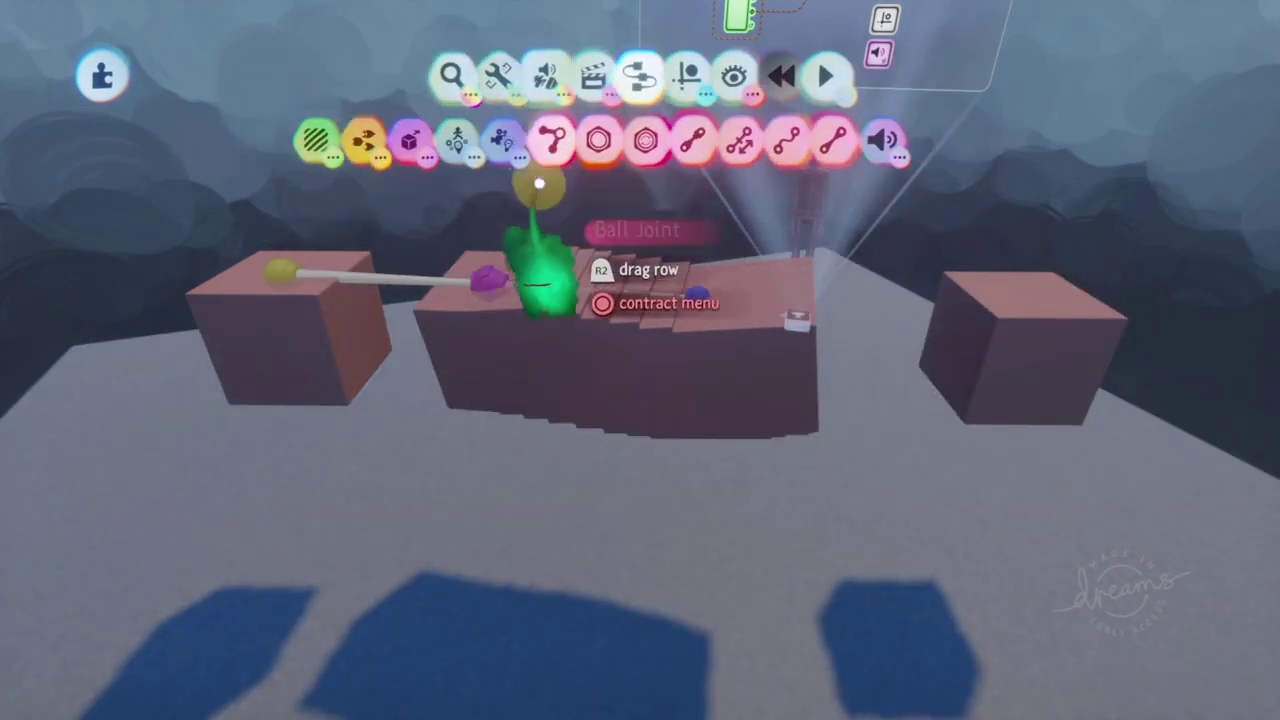
{"action": "left_click", "coordinate": [538, 183]}
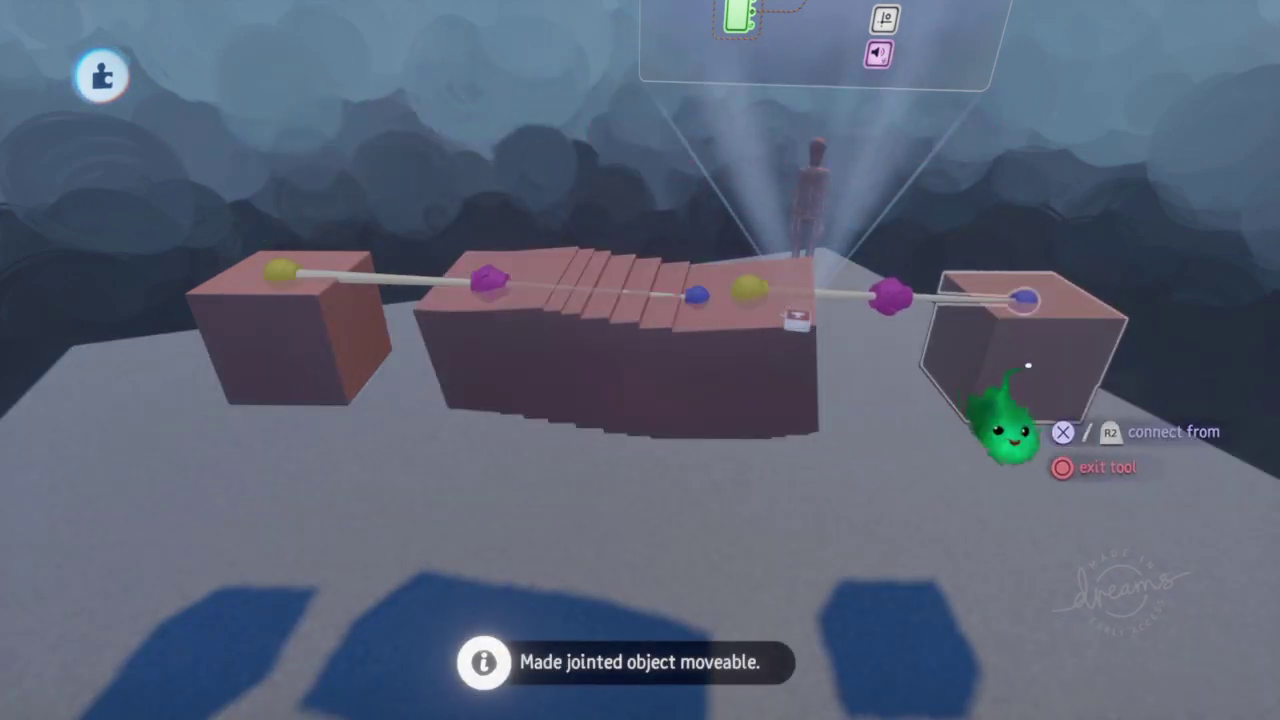
- Swing the end cube on its joint, tilt the long block upward with the cube attached, and reposition the end cube
{"action": "left_click_drag", "start_coordinate": [1028, 367], "coordinate": [960, 358]}
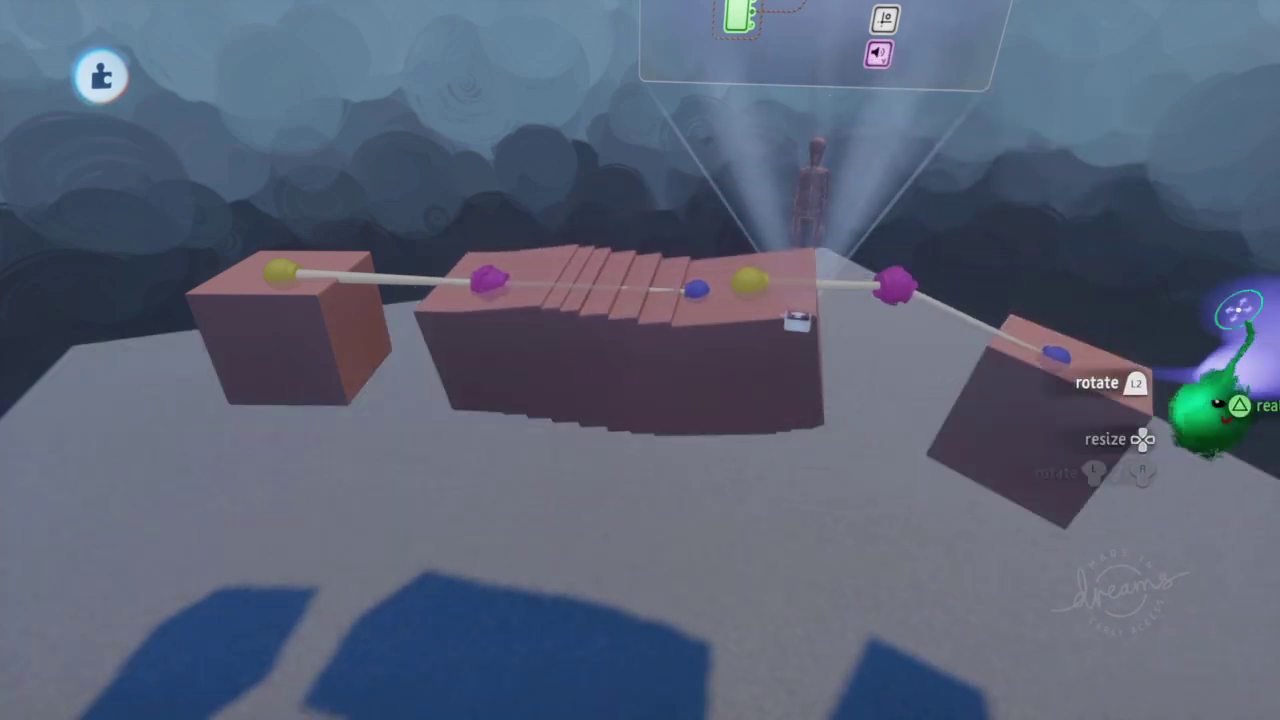
{"action": "left_click_drag", "start_coordinate": [768, 380], "coordinate": [720, 225]}
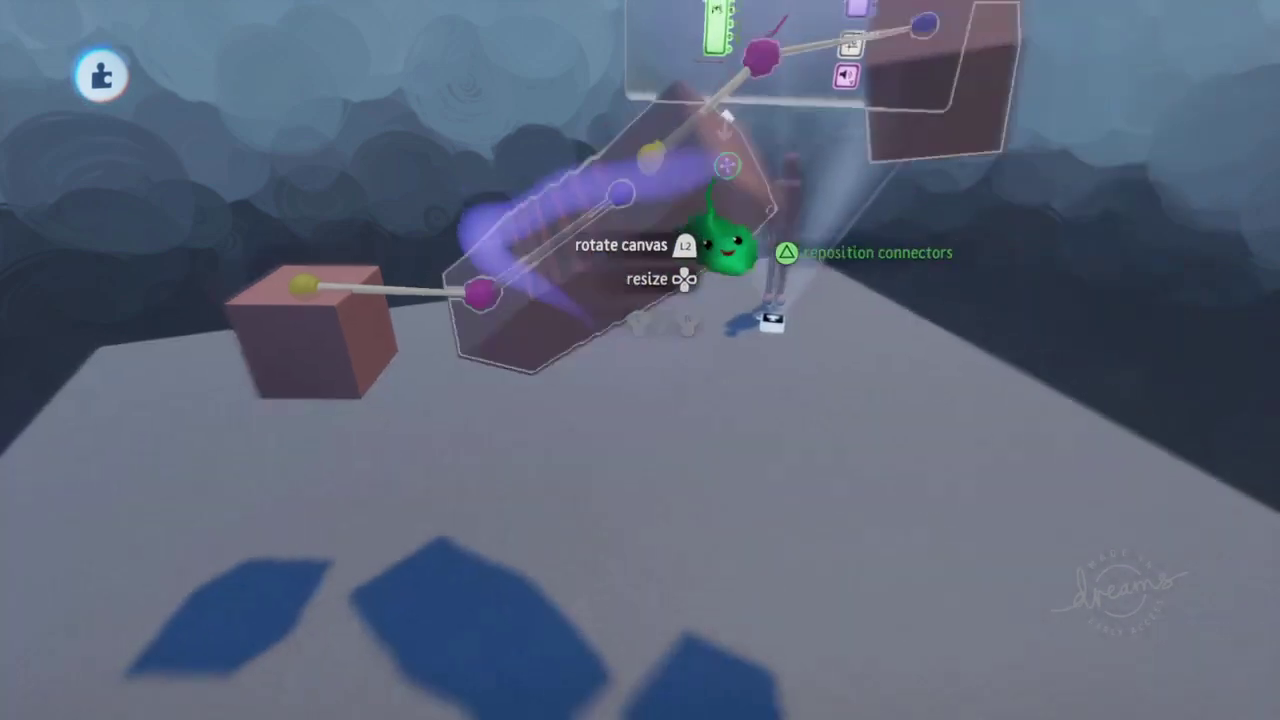
{"action": "left_click_drag", "start_coordinate": [866, 137], "coordinate": [806, 14]}
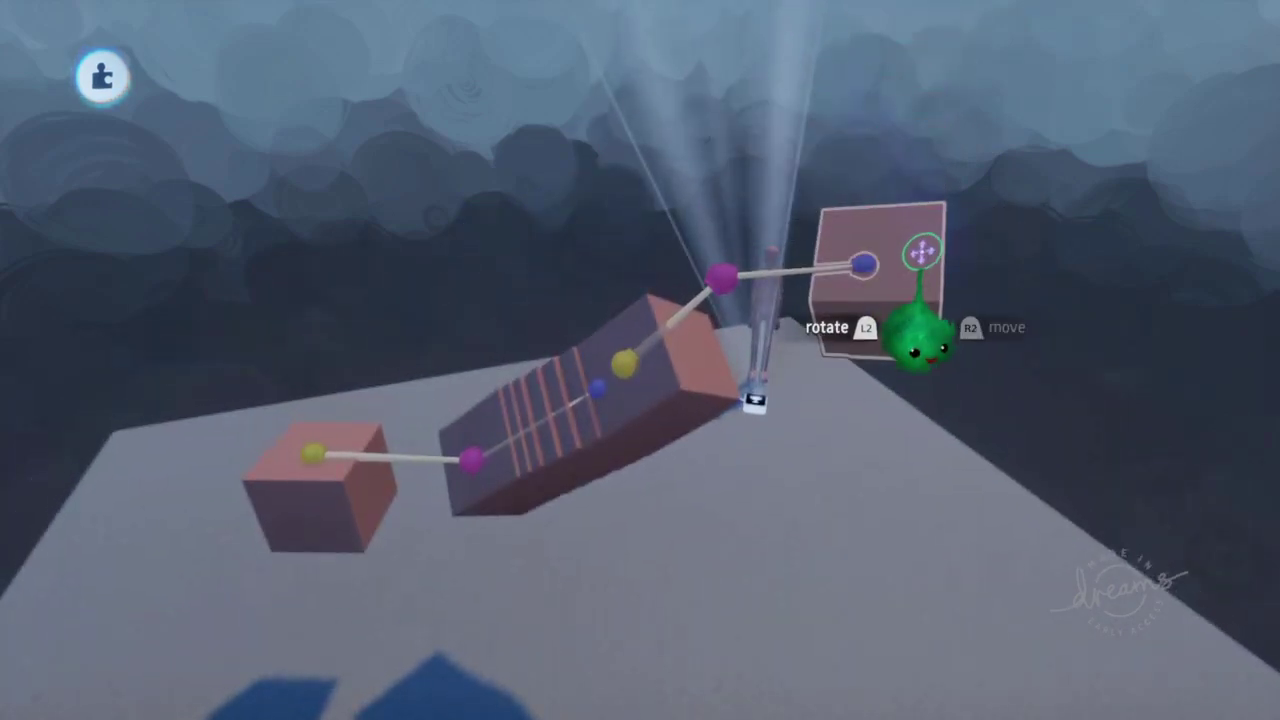
{"action": "left_click_drag", "start_coordinate": [922, 251], "coordinate": [891, 331]}
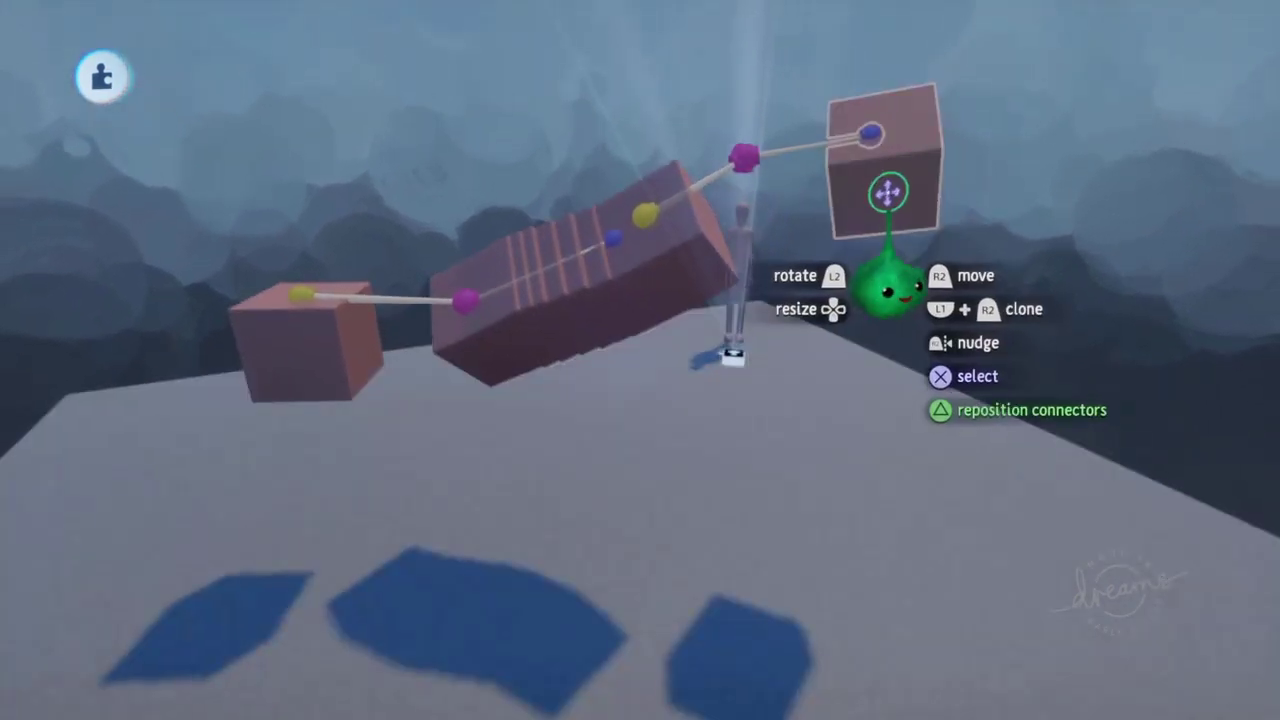
{"action": "left_click_drag", "start_coordinate": [886, 194], "coordinate": [894, 254]}
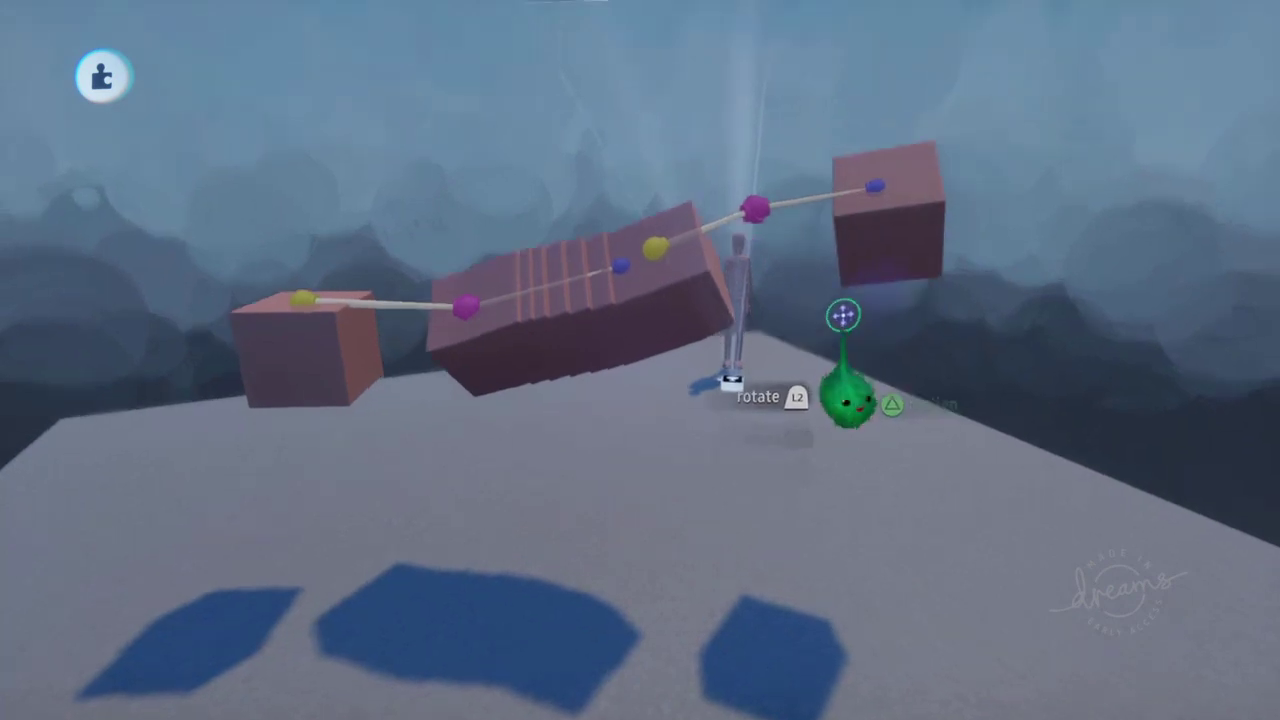
- Try to move the long block together with its jointed end cube, and undo the move
{"action": "middle_click_drag", "start_coordinate": [843, 314], "coordinate": [796, 328]}
{"action": "scroll", "coordinate": [796, 328], "scroll_direction": "down", "scroll_amount": 3}
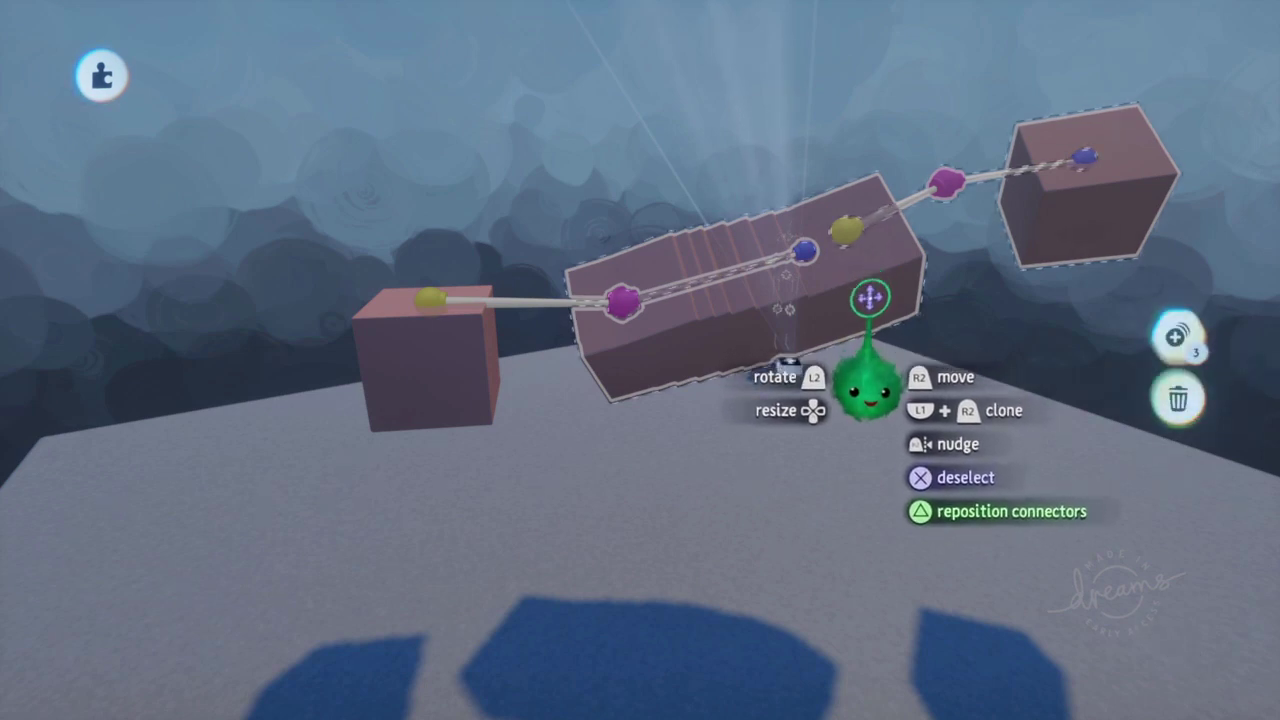
{"action": "mouse_move", "coordinate": [857, 330]}
{"action": "left_mouse_down"}
{"action": "mouse_move", "coordinate": [851, 305]}
{"action": "mouse_move", "coordinate": [845, 378]}
{"action": "mouse_move", "coordinate": [880, 235]}
{"action": "mouse_move", "coordinate": [870, 308]}
{"action": "mouse_move", "coordinate": [1014, 280]}
{"action": "mouse_move", "coordinate": [1000, 386]}
{"action": "mouse_move", "coordinate": [966, 334]}
{"action": "mouse_move", "coordinate": [971, 385]}
{"action": "left_mouse_up"}
{"action": "key", "text": "ctrl+z"}
- Delete the parent cube together with the long block and end cube jointed to it
{"action": "mouse_move", "coordinate": [838, 280]}
{"action": "middle_mouse_down"}
{"action": "mouse_move", "coordinate": [840, 366]}
{"action": "mouse_move", "coordinate": [687, 357]}
{"action": "middle_mouse_up"}
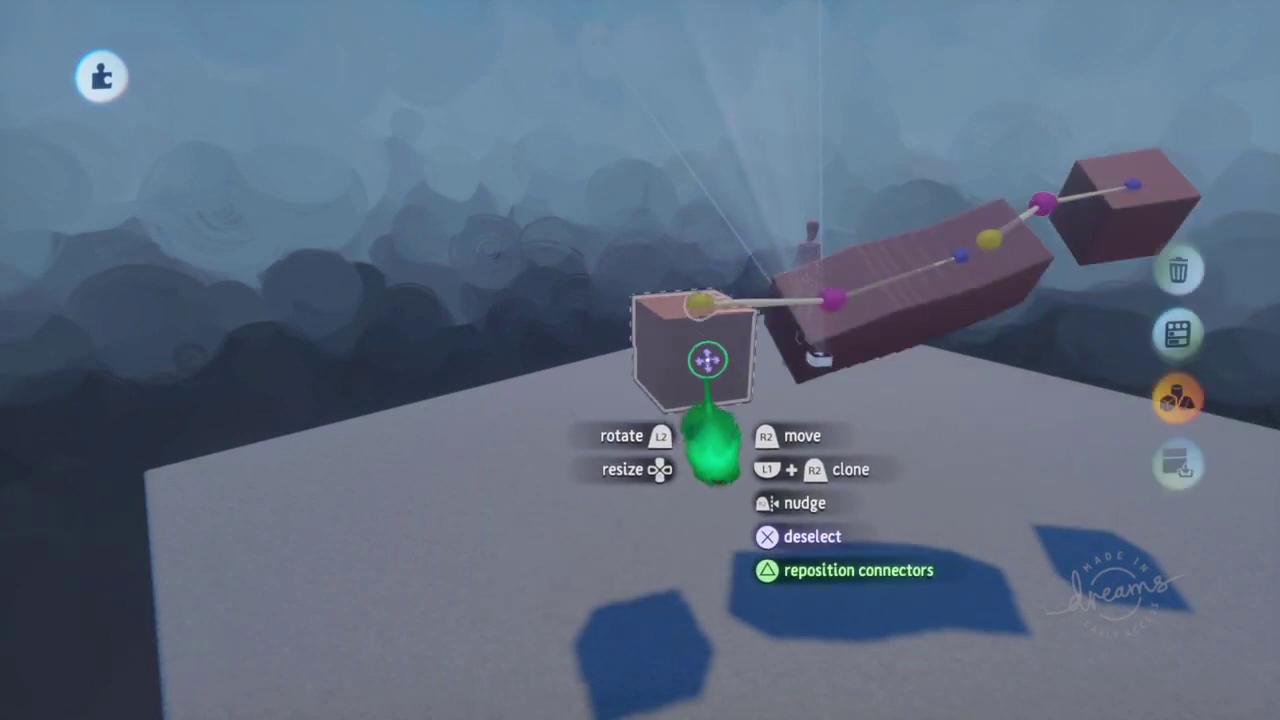
{"action": "mouse_move", "coordinate": [700, 366]}
{"action": "left_mouse_down"}
{"action": "mouse_move", "coordinate": [577, 251]}
{"action": "mouse_move", "coordinate": [590, 261]}
{"action": "left_mouse_up"}
{"action": "key", "text": "Delete"}
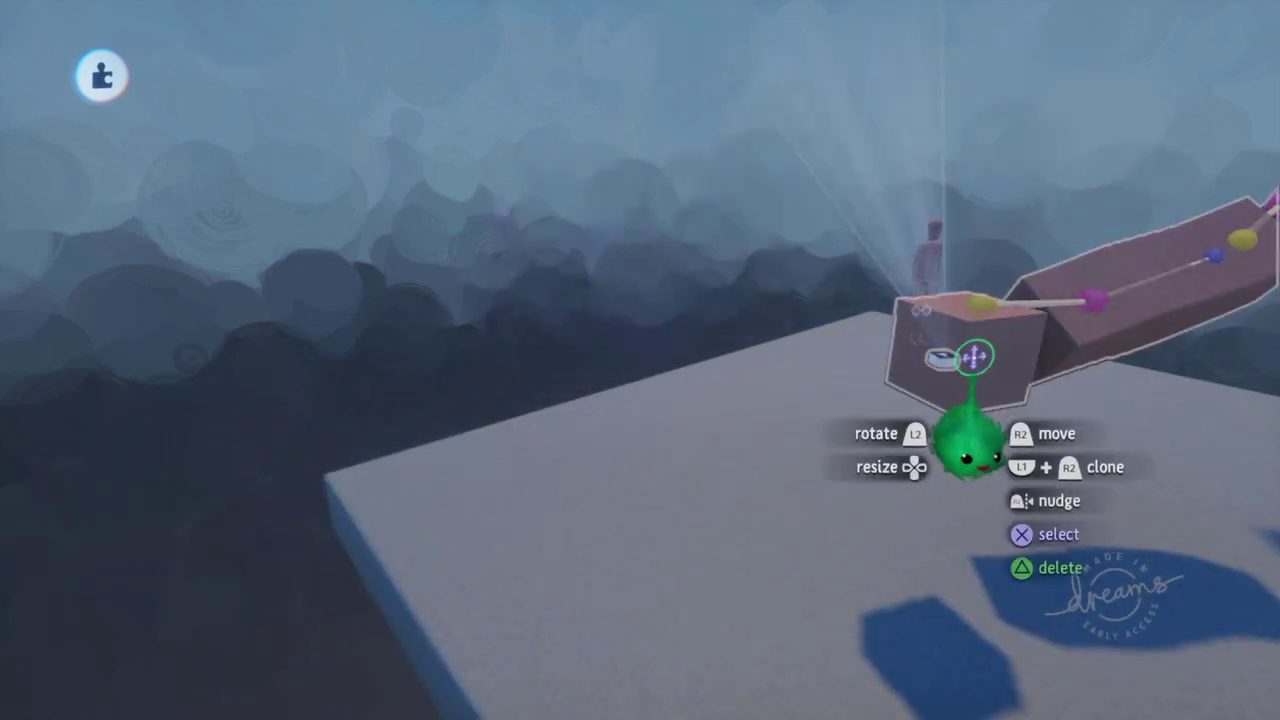
{"action": "key", "text": "Delete"}
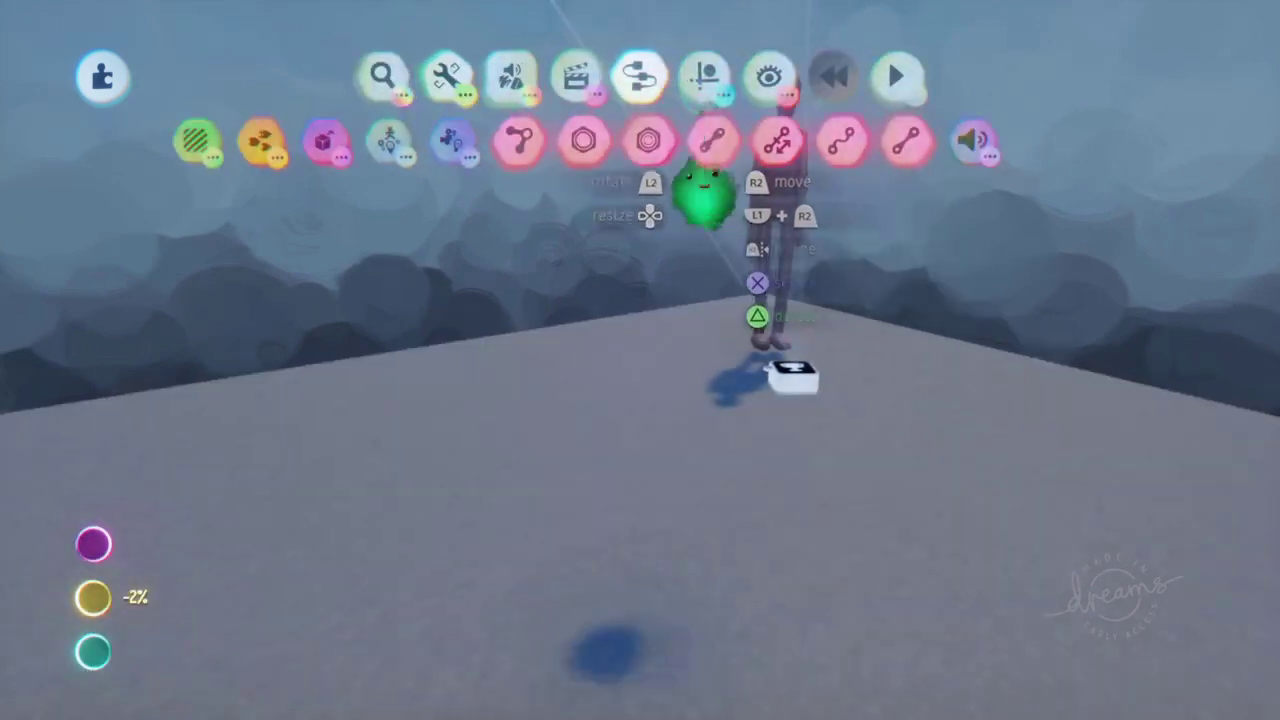
- Scope into the blank puppet to reach its individual body parts
{"action": "left_click", "coordinate": [706, 80]}
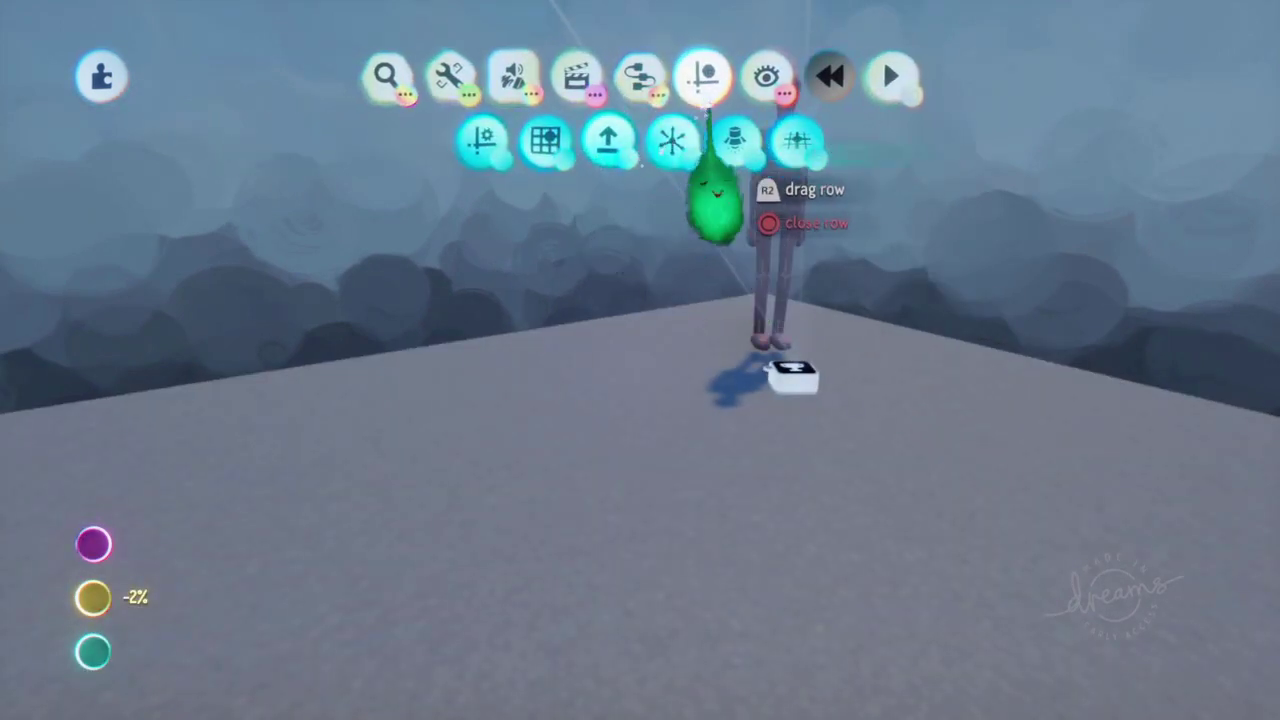
{"action": "scroll", "coordinate": [795, 90], "scroll_direction": "up", "scroll_amount": 5}
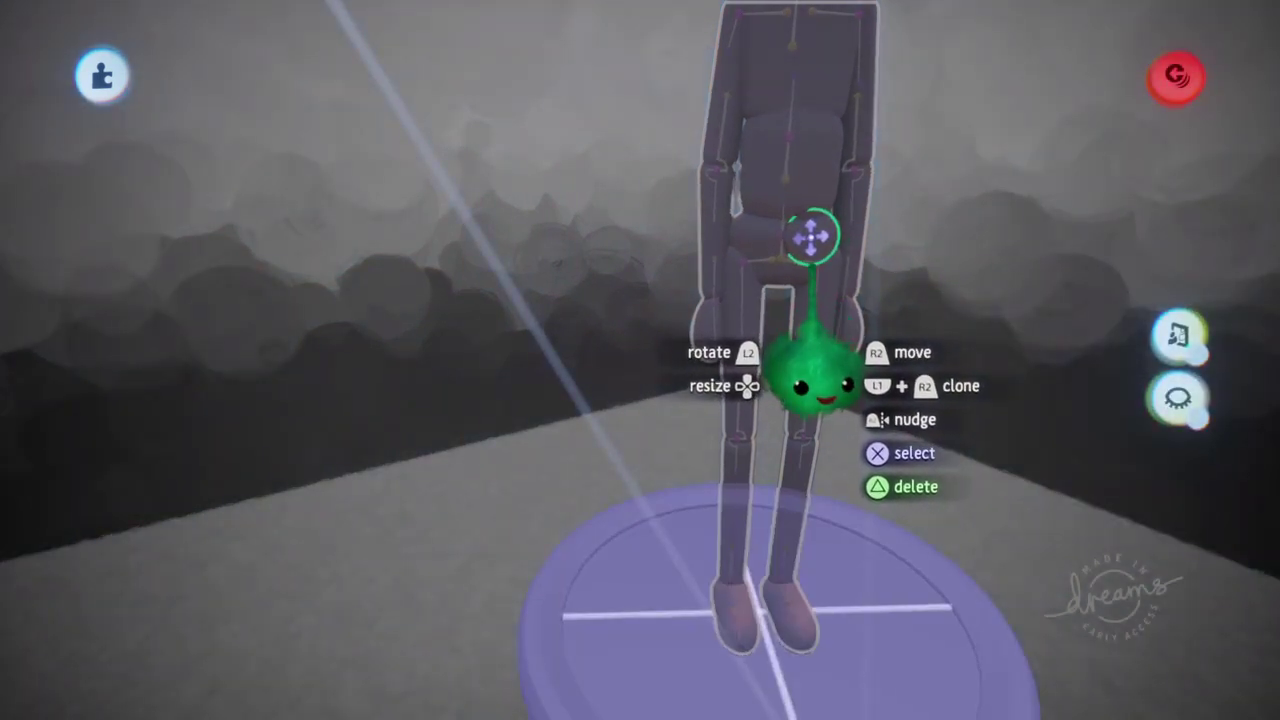
{"action": "left_click", "coordinate": [812, 395]}
- Select the puppet's pelvis, extend the selection to all its connected body parts, and deselect everything
{"action": "left_click", "coordinate": [812, 238]}
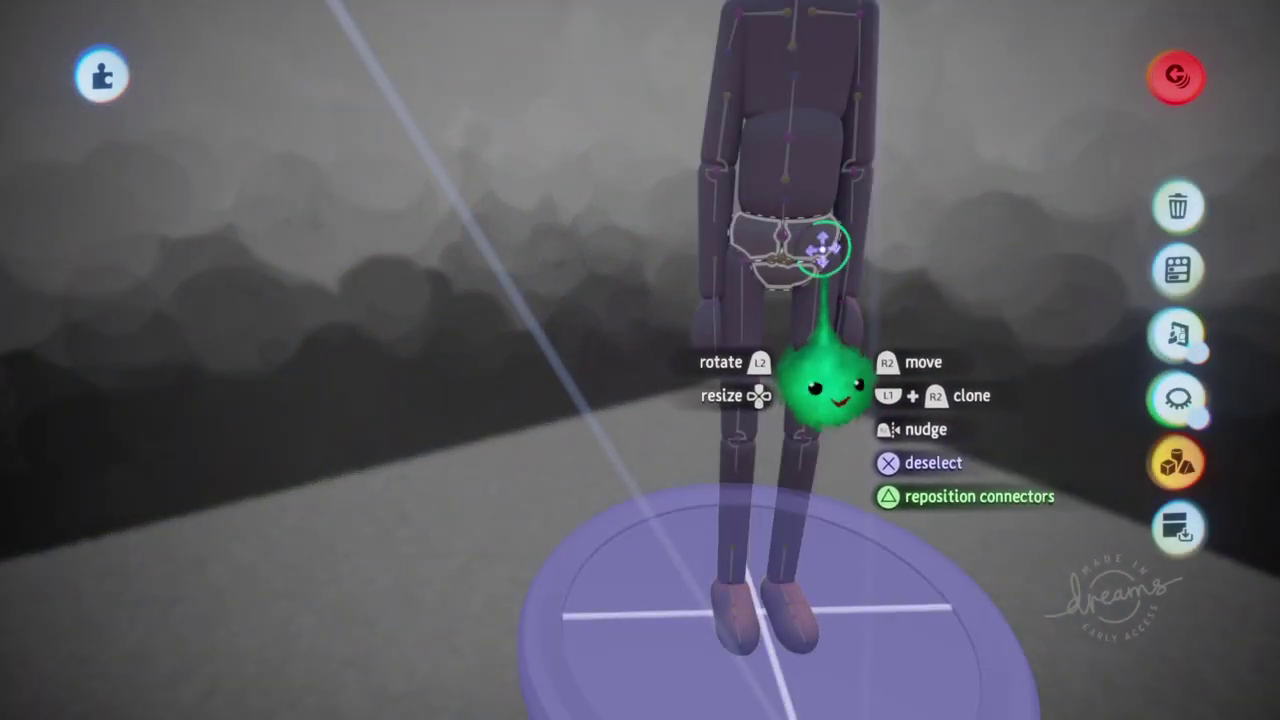
{"action": "left_click", "coordinate": [815, 238]}
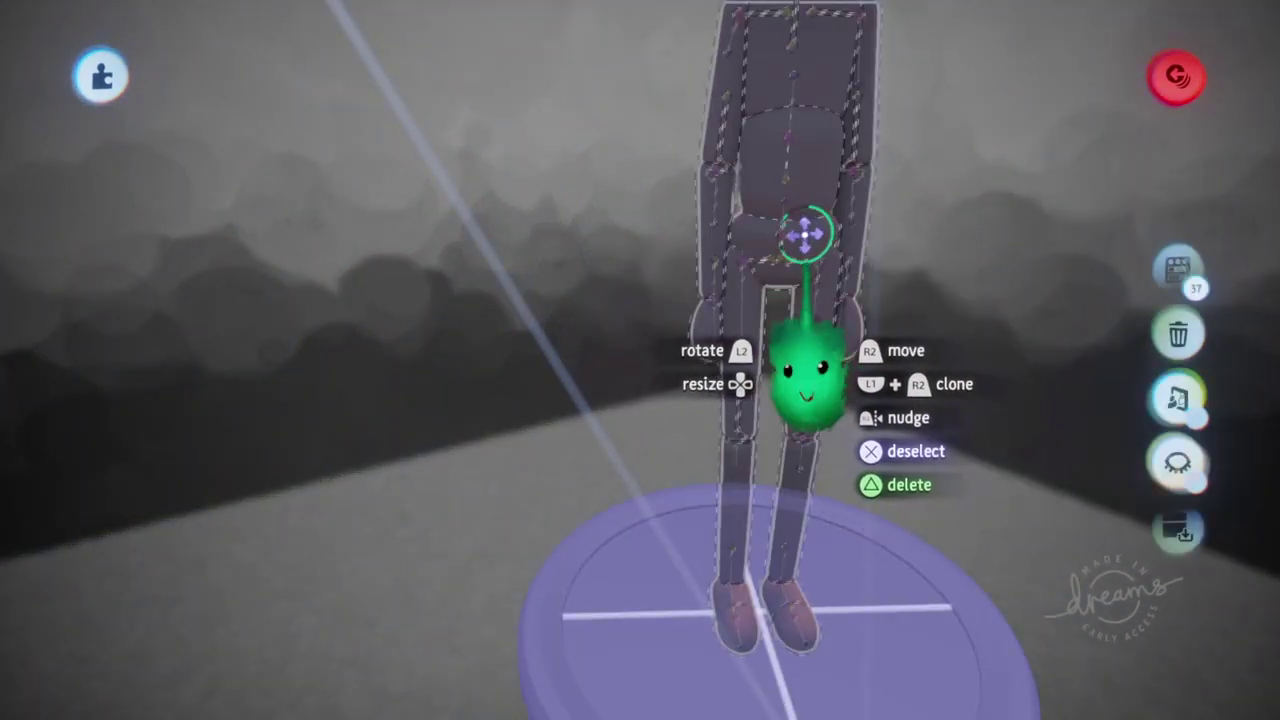
{"action": "scroll", "coordinate": [771, 343], "scroll_direction": "down", "scroll_amount": 5}
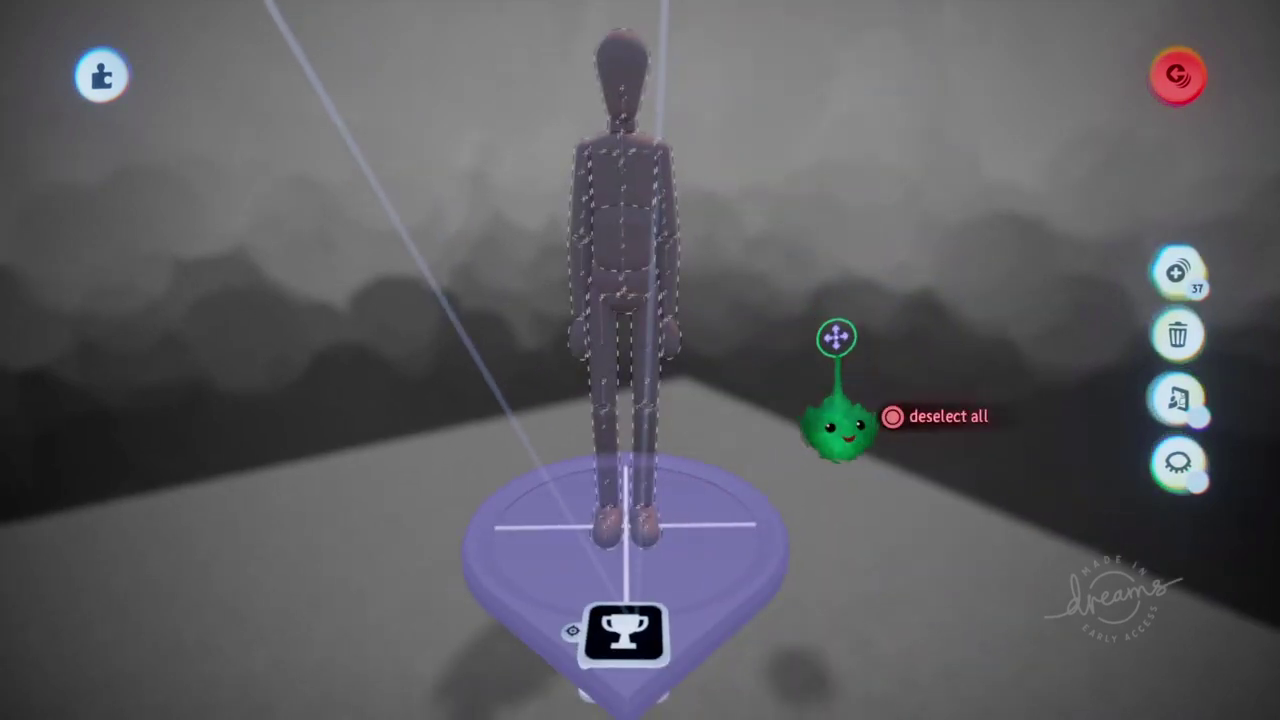
{"action": "key", "text": "Escape"}
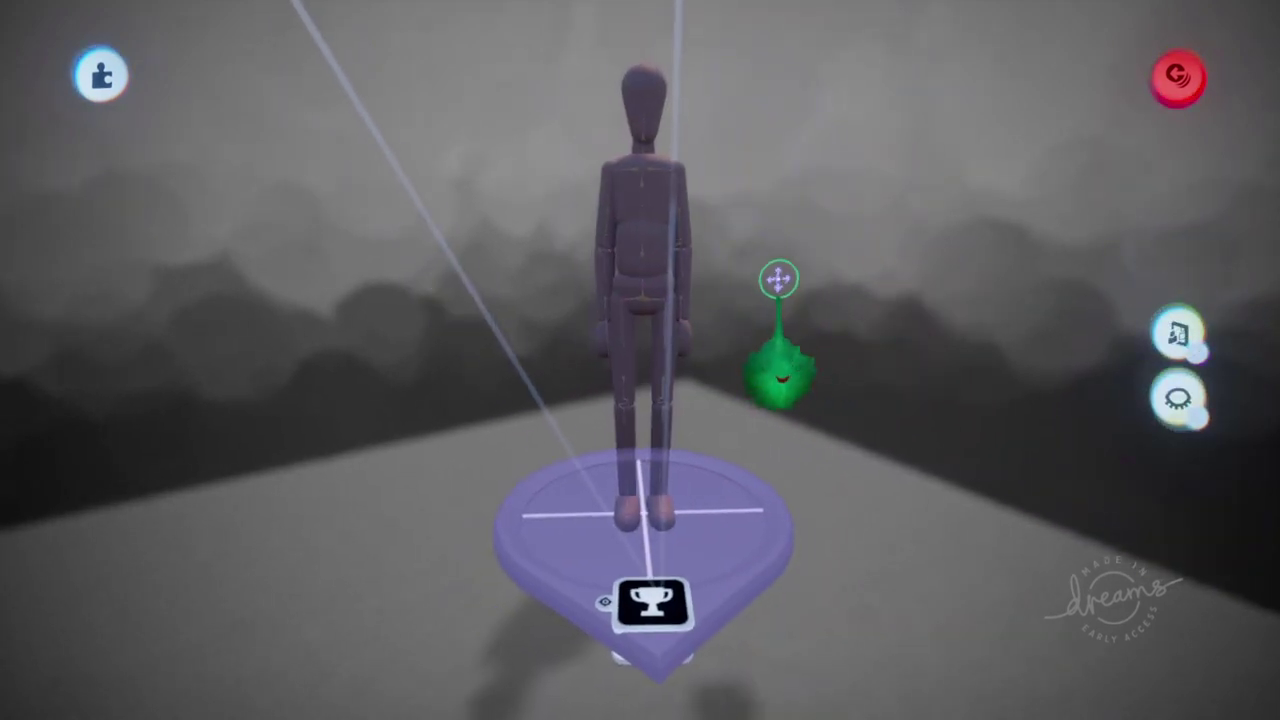
- Add a cube sculpture in Sculpt mode inside the puppet's scope, and leave Sculpt mode
{"action": "scroll", "coordinate": [847, 333], "scroll_direction": "up", "scroll_amount": 3}
{"action": "scroll", "coordinate": [772, 311], "scroll_direction": "down", "scroll_amount": 4}
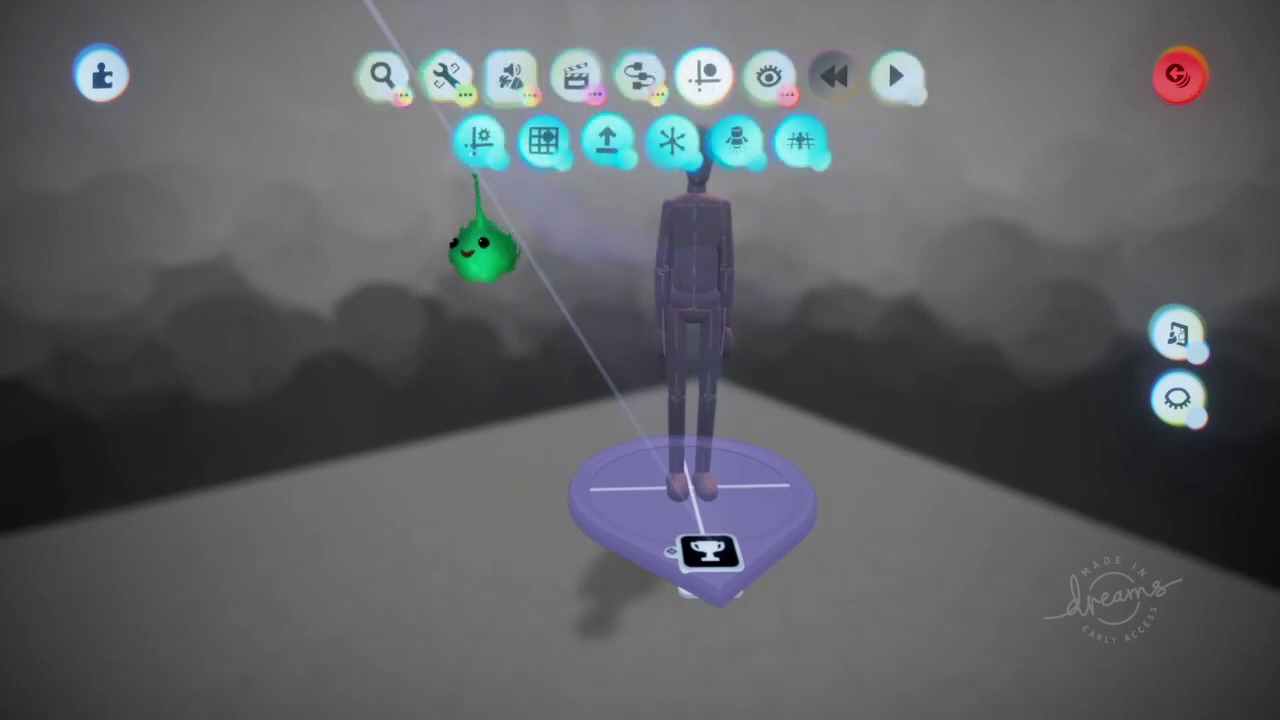
{"action": "left_click", "coordinate": [517, 70]}
{"action": "left_click", "coordinate": [380, 141]}
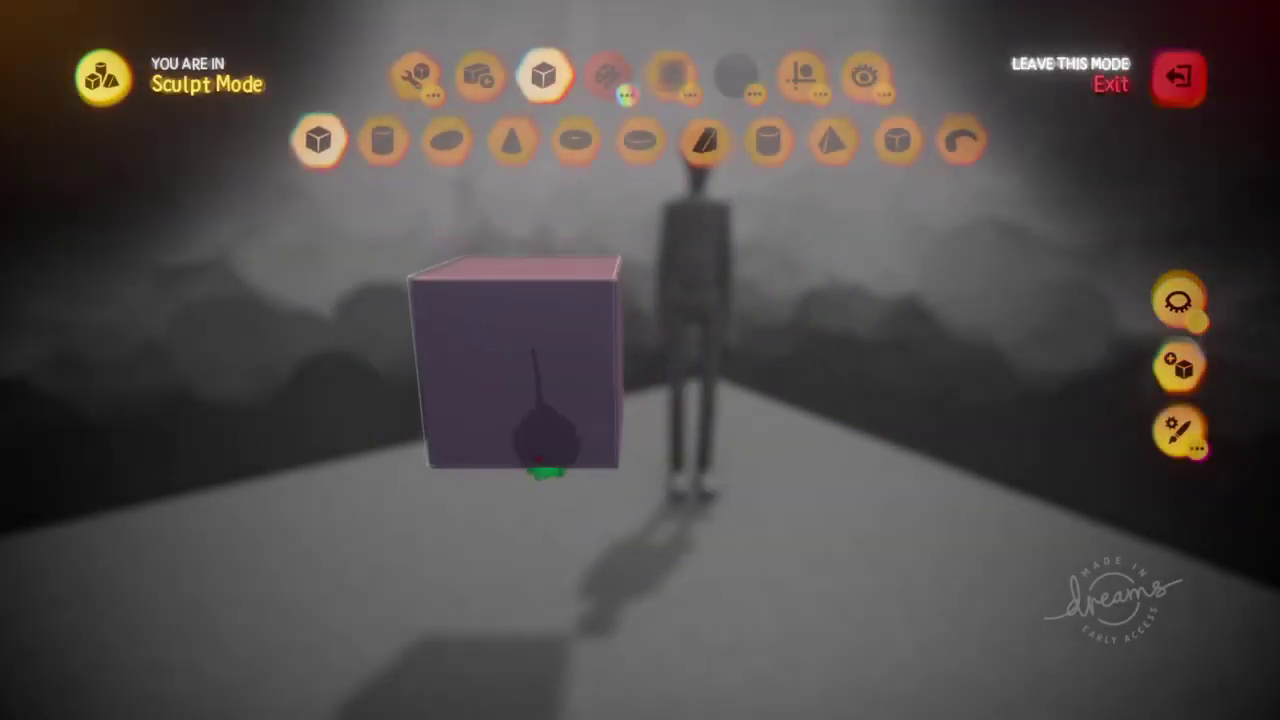
{"action": "key", "text": "Escape"}
- Move the cube into place beside the puppet, stepping out of the puppet's scope and back in
{"action": "left_click_drag", "start_coordinate": [549, 337], "coordinate": [537, 286]}
{"action": "mouse_move", "coordinate": [540, 478]}
{"action": "left_mouse_down"}
{"action": "mouse_move", "coordinate": [580, 491]}
{"action": "mouse_move", "coordinate": [540, 249]}
{"action": "mouse_move", "coordinate": [585, 350]}
{"action": "left_mouse_up"}
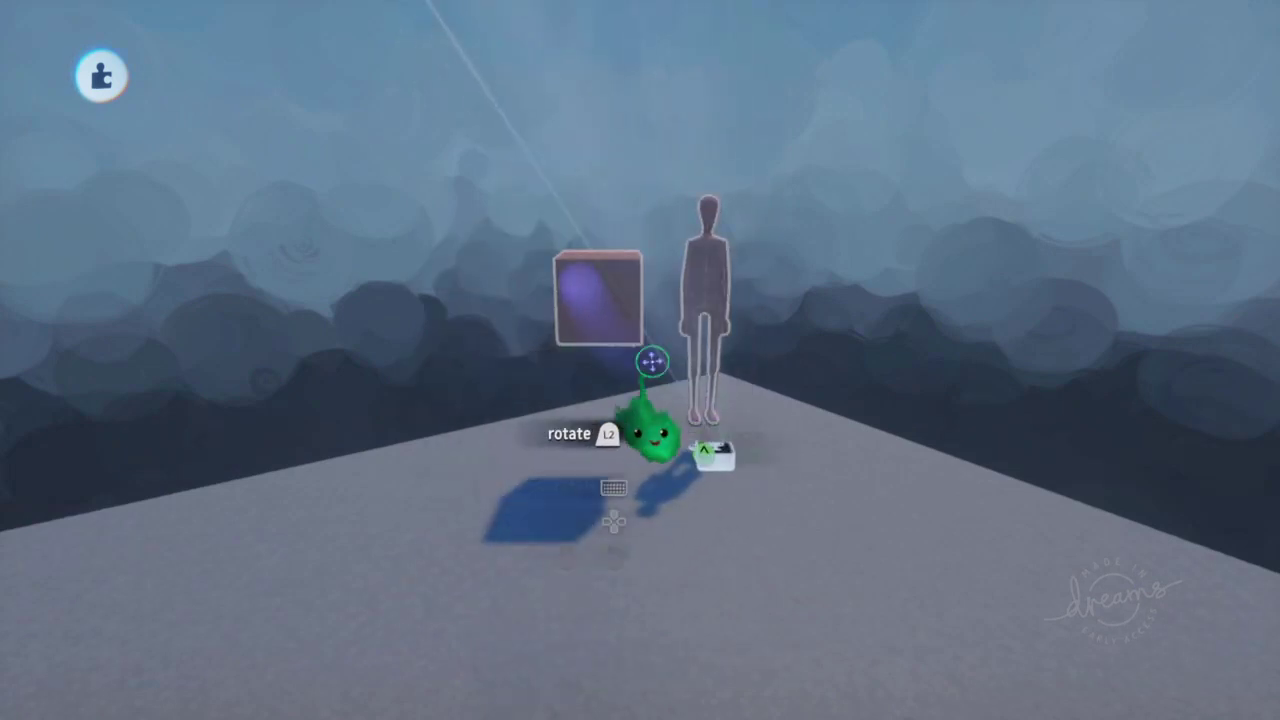
{"action": "left_click", "coordinate": [587, 292]}
{"action": "left_click_drag", "start_coordinate": [597, 306], "coordinate": [600, 272]}
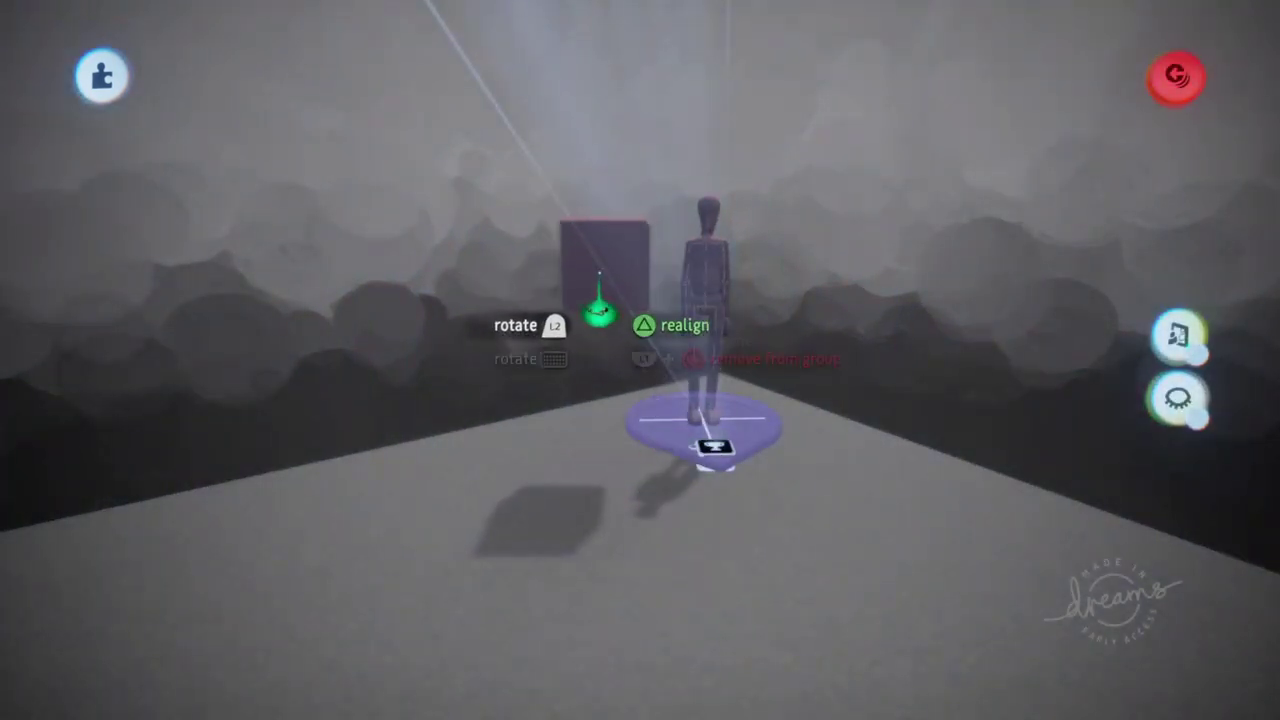
- Select the whole puppet together with the unconnected cube inside the scope, and clear the selection
{"action": "scroll", "coordinate": [727, 366], "scroll_direction": "up", "scroll_amount": 4}
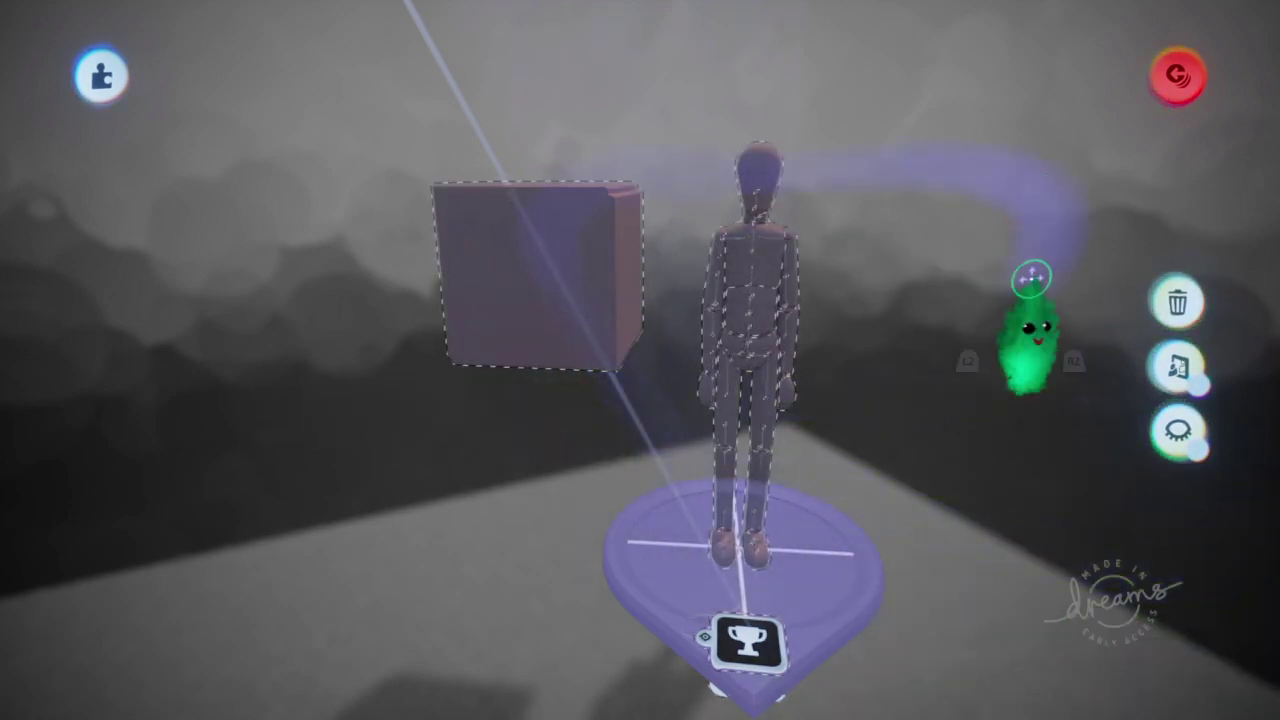
{"action": "left_click", "coordinate": [788, 222]}
{"action": "scroll", "coordinate": [771, 337], "scroll_direction": "down", "scroll_amount": 4}
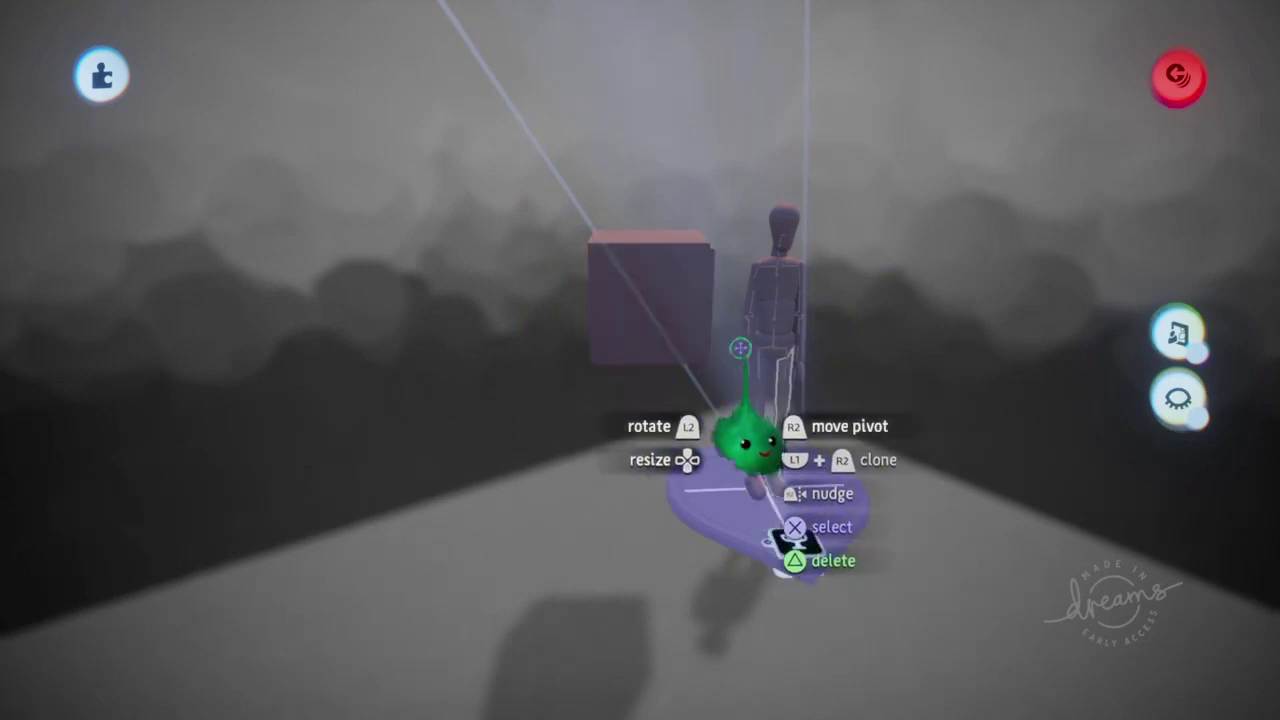
- Place a separate cube outside the puppet's scope on the puppet's far side, and raise it above the floor
{"action": "left_click_drag", "start_coordinate": [668, 345], "coordinate": [923, 378]}
{"action": "mouse_move", "coordinate": [524, 341]}
{"action": "left_mouse_down"}
{"action": "mouse_move", "coordinate": [503, 322]}
{"action": "mouse_move", "coordinate": [530, 343]}
{"action": "left_mouse_up"}
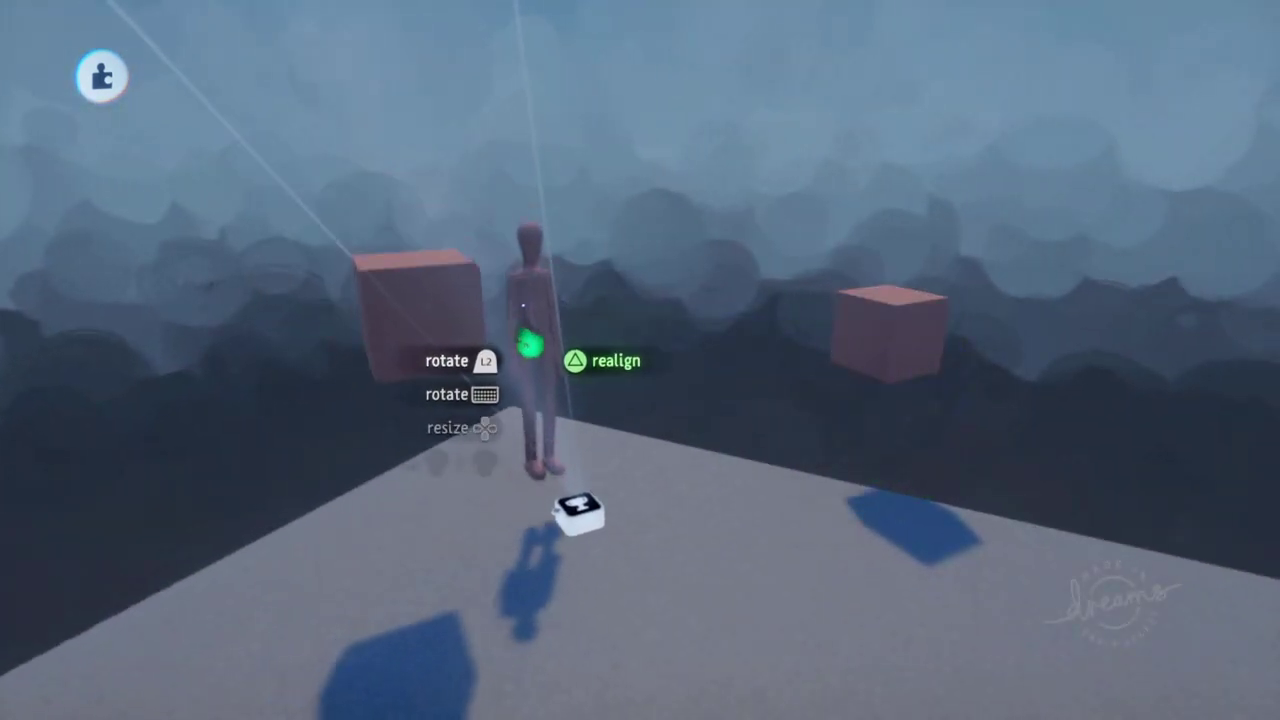
{"action": "mouse_move", "coordinate": [863, 306]}
{"action": "left_mouse_down"}
{"action": "mouse_move", "coordinate": [895, 184]}
{"action": "mouse_move", "coordinate": [900, 323]}
{"action": "mouse_move", "coordinate": [426, 421]}
{"action": "mouse_move", "coordinate": [820, 383]}
{"action": "left_mouse_up"}
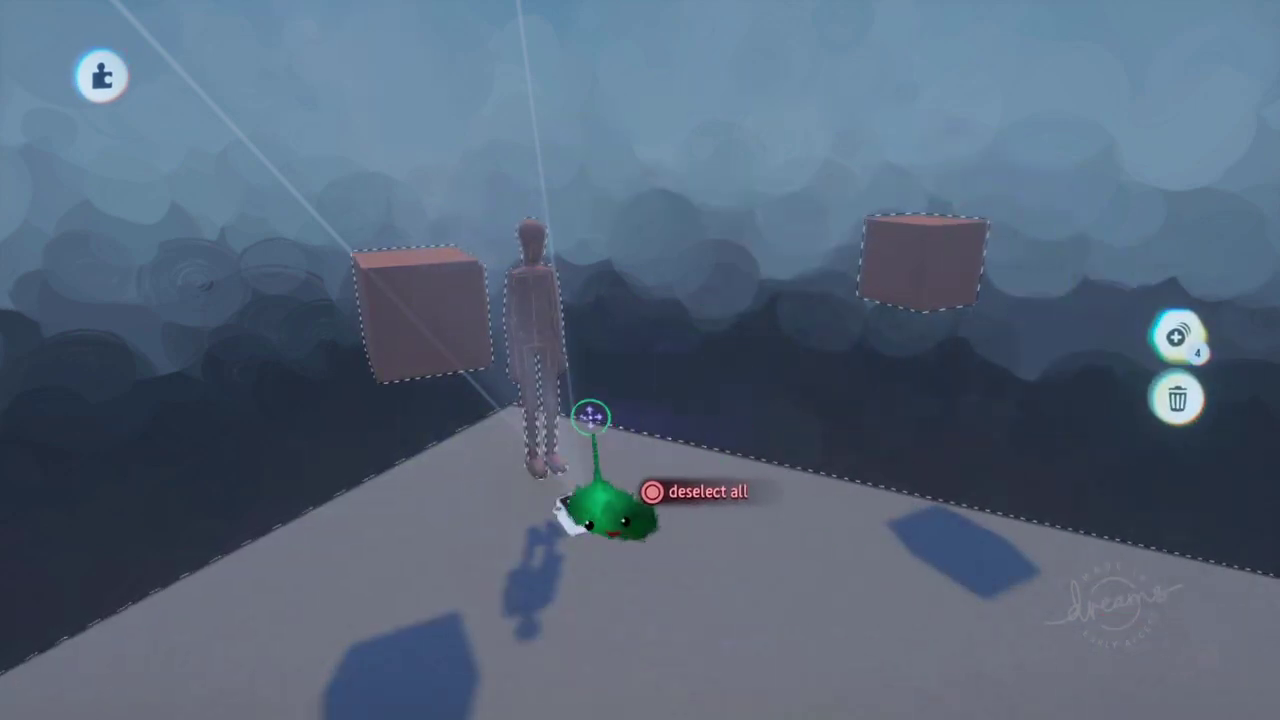
- Deselect everything in the scene and delete the separate cube outside the puppet's group
{"action": "mouse_move", "coordinate": [840, 345]}
{"action": "left_mouse_down"}
{"action": "mouse_move", "coordinate": [951, 386]}
{"action": "mouse_move", "coordinate": [943, 337]}
{"action": "mouse_move", "coordinate": [983, 350]}
{"action": "left_mouse_up"}
{"action": "key", "text": "Escape"}
{"action": "key", "text": "Delete"}
- Scope back into the puppet, select its body parts together with the cube in its group, and clear the selection
{"action": "middle_click_drag", "start_coordinate": [914, 283], "coordinate": [571, 297]}
{"action": "left_click", "coordinate": [571, 297]}
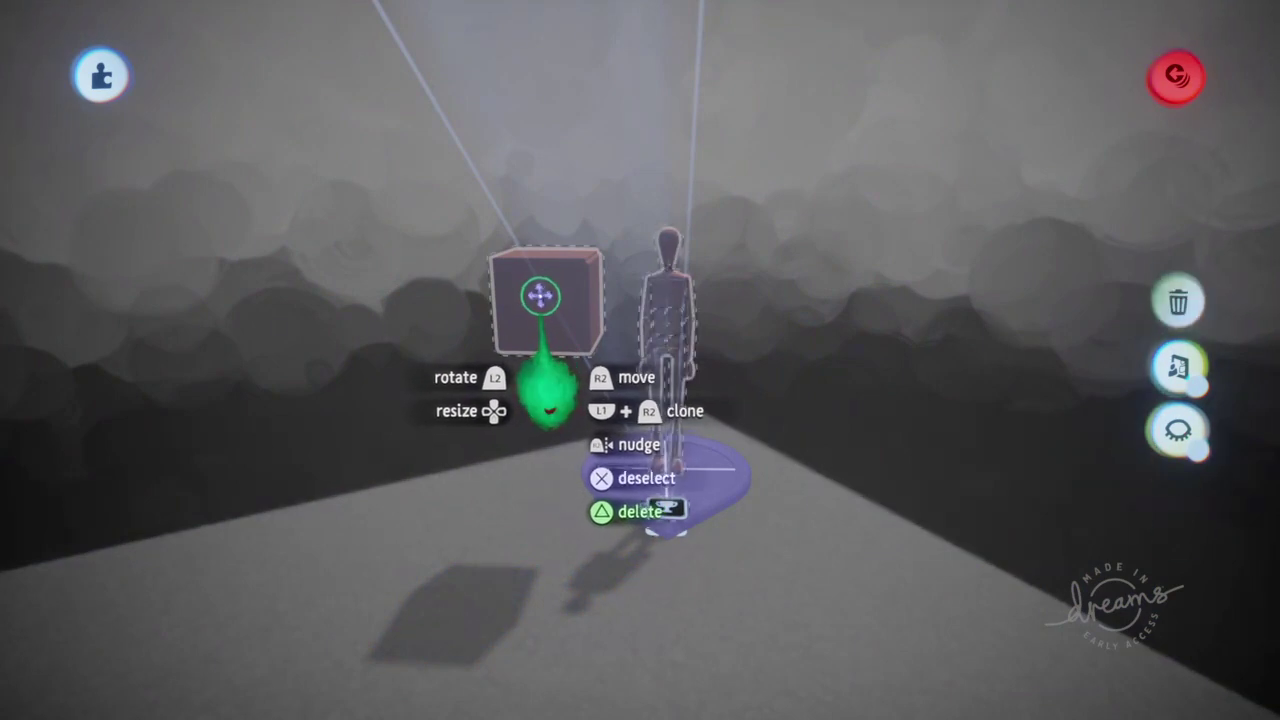
{"action": "middle_click_drag", "start_coordinate": [540, 480], "coordinate": [850, 478]}
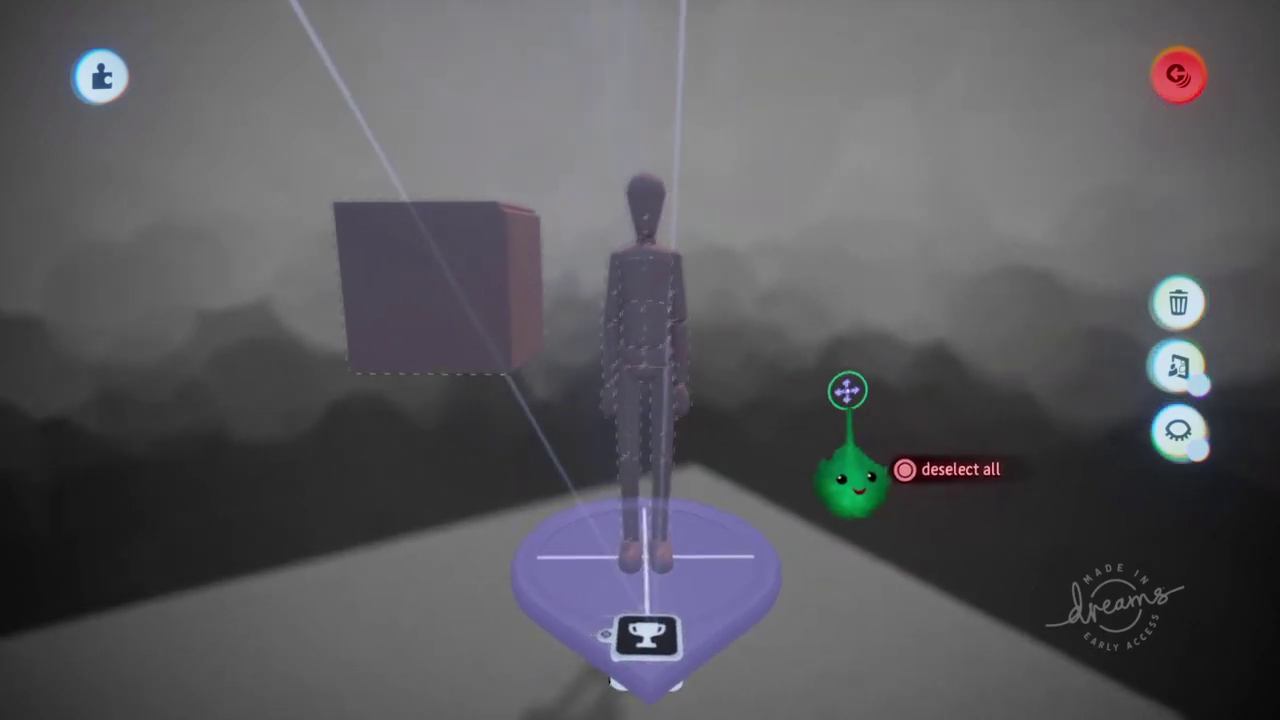
{"action": "scroll", "coordinate": [583, 366], "scroll_direction": "up", "scroll_amount": 4}
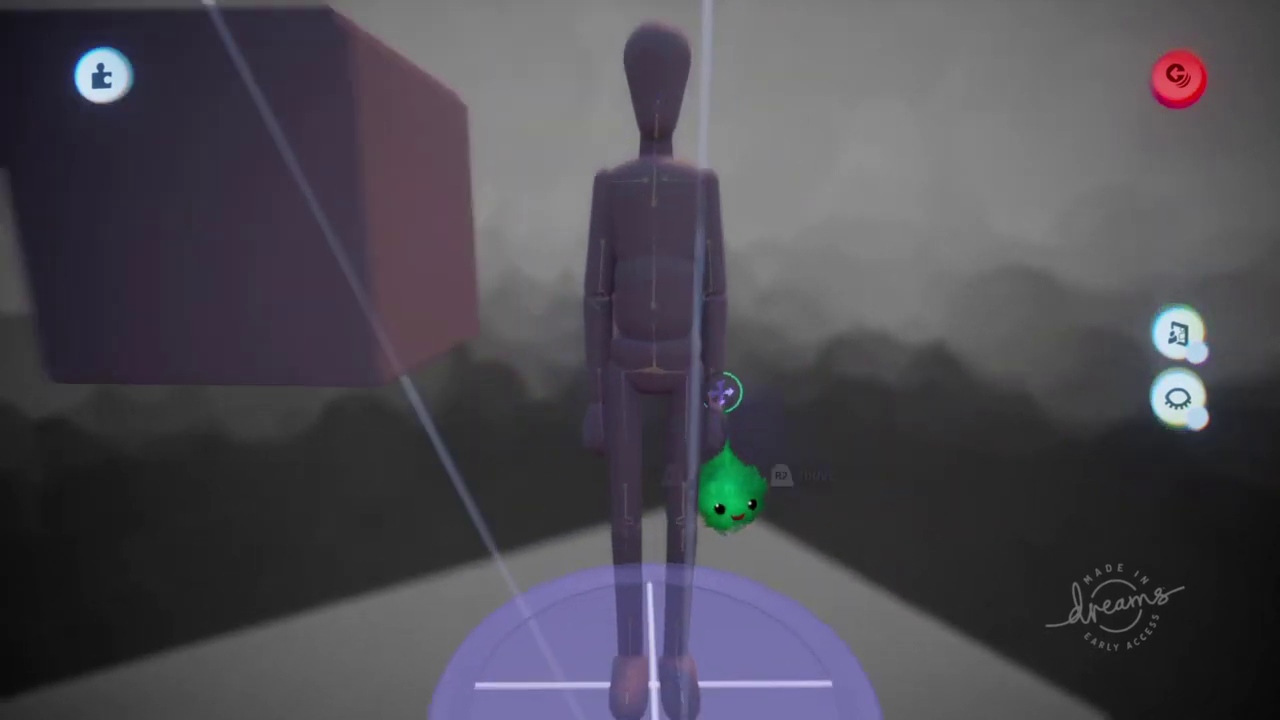
- Select the pelvis, extend the selection to only the body parts connected to it, and deselect them
{"action": "left_click", "coordinate": [677, 348]}
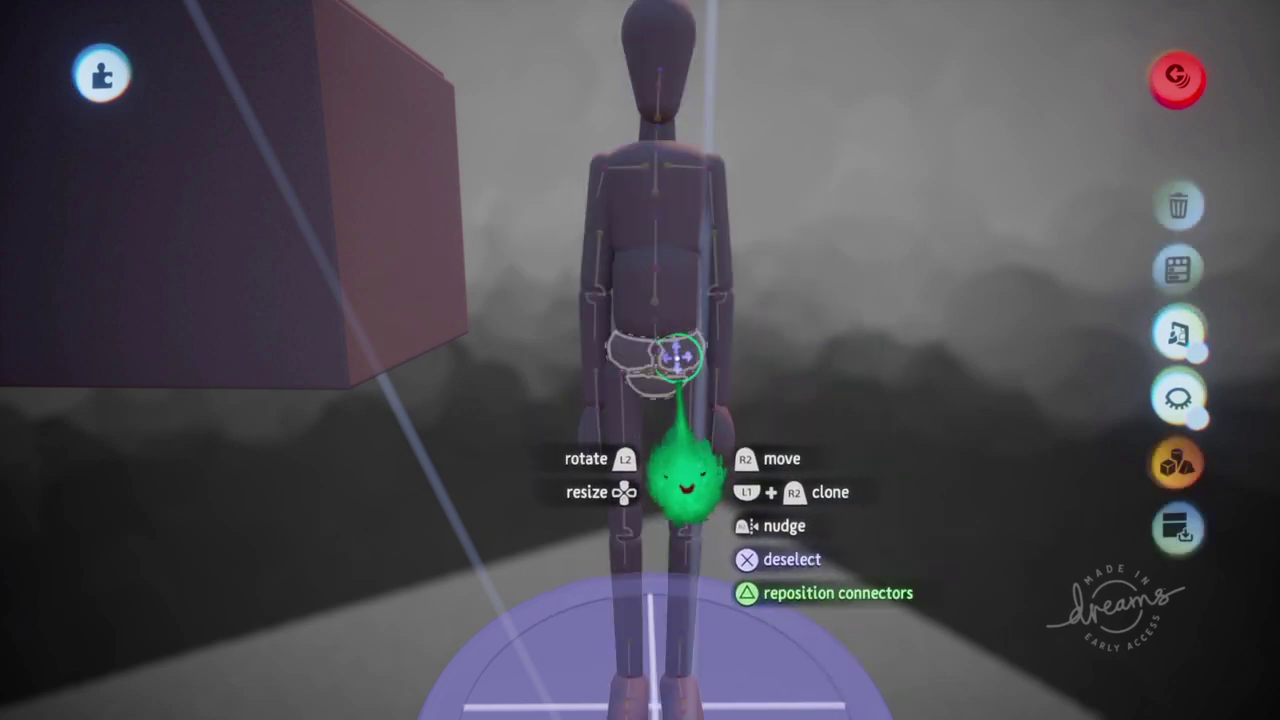
{"action": "scroll", "coordinate": [583, 201], "scroll_direction": "down", "scroll_amount": 4}
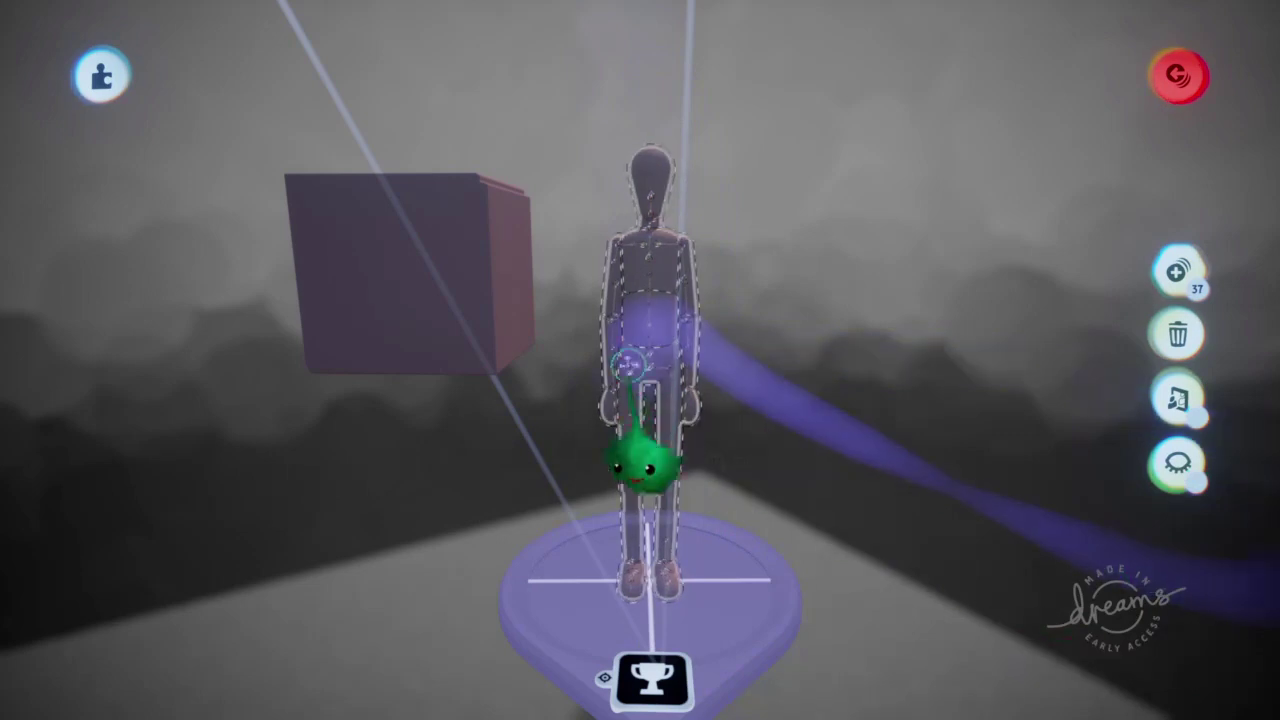
{"action": "scroll", "coordinate": [695, 414], "scroll_direction": "up", "scroll_amount": 2}
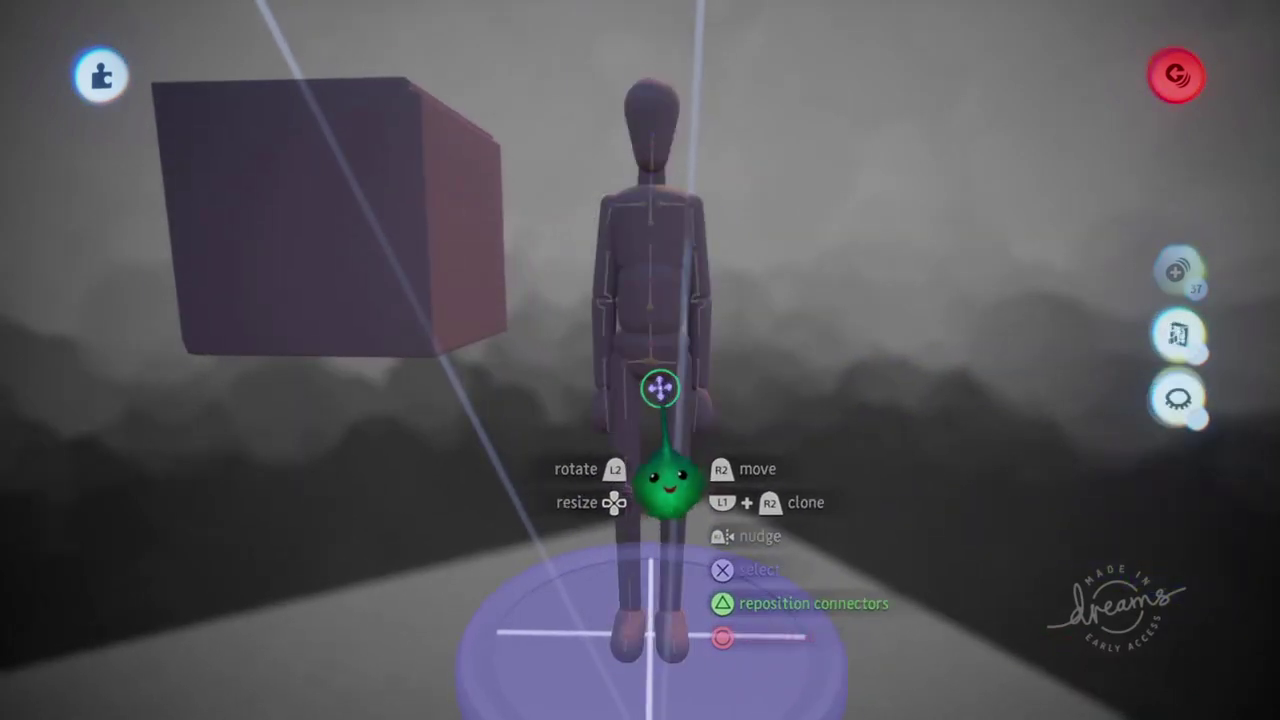
{"action": "scroll", "coordinate": [668, 372], "scroll_direction": "up", "scroll_amount": 3}
{"action": "scroll", "coordinate": [680, 353], "scroll_direction": "down", "scroll_amount": 4}
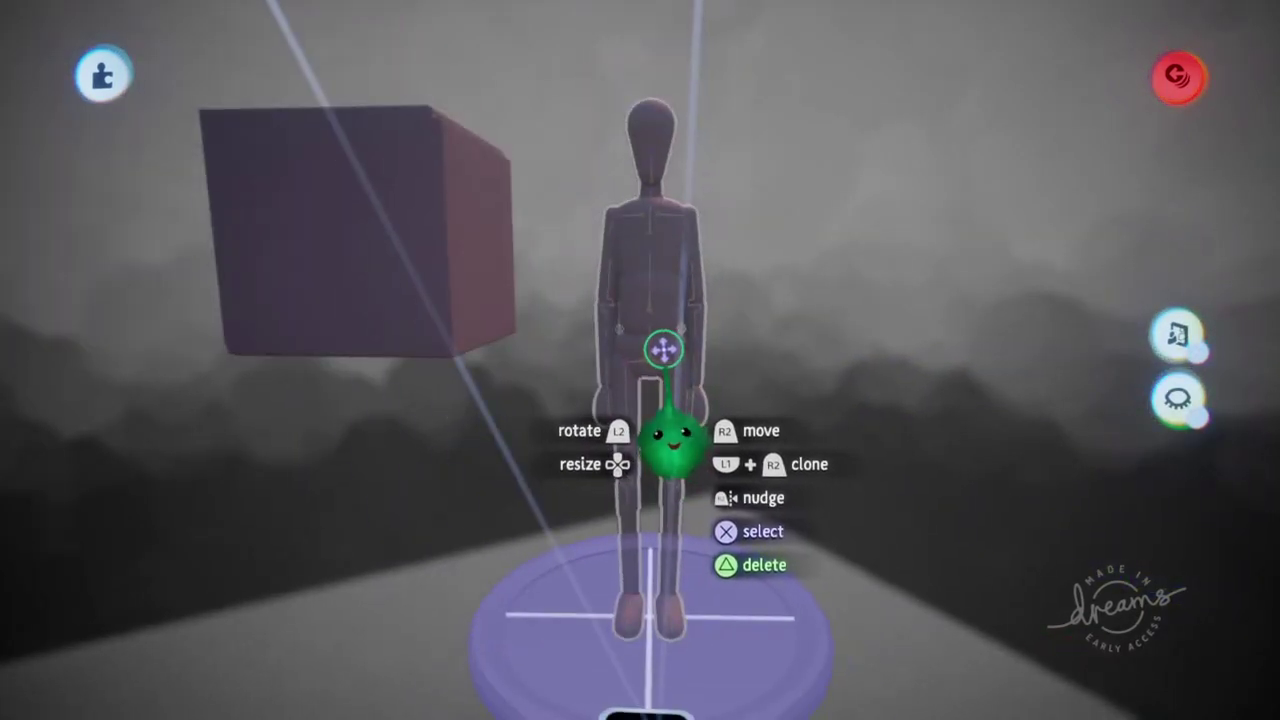
- Delete the unconnected cube beside the puppet from the puppet's group
{"action": "scroll", "coordinate": [696, 441], "scroll_direction": "down", "scroll_amount": 5}
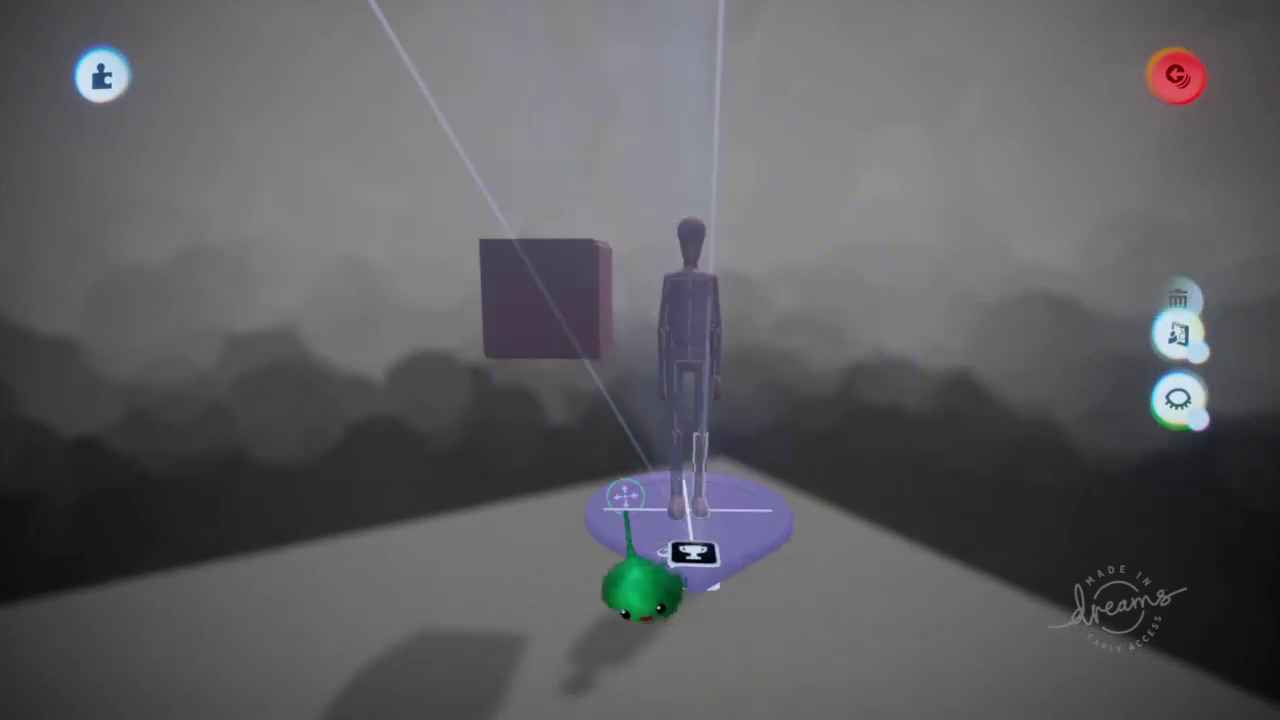
{"action": "key", "text": "Delete"}
- Try to clone from the puppet's connected body parts at the pelvis, and undo the clone
{"action": "scroll", "coordinate": [755, 478], "scroll_direction": "up", "scroll_amount": 5}
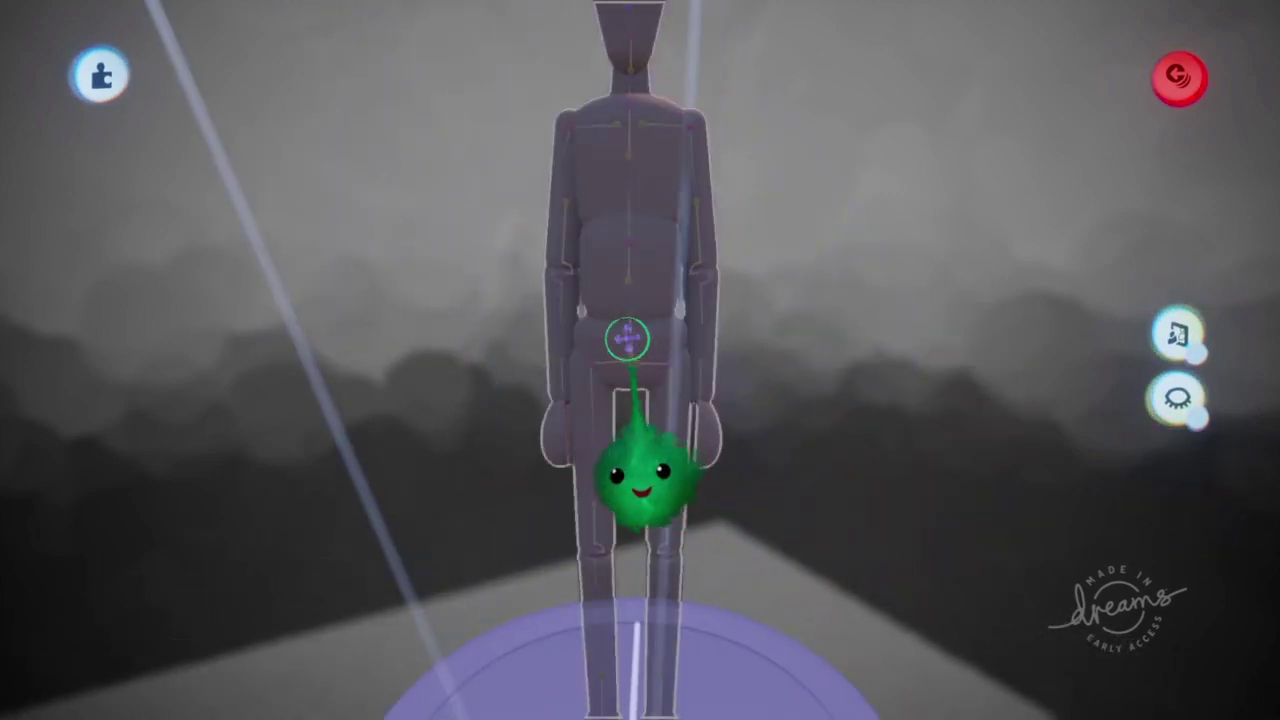
{"action": "mouse_move", "coordinate": [660, 338]}
{"action": "left_mouse_down"}
{"action": "mouse_move", "coordinate": [535, 348]}
{"action": "mouse_move", "coordinate": [552, 324]}
{"action": "mouse_move", "coordinate": [617, 336]}
{"action": "mouse_move", "coordinate": [622, 306]}
{"action": "left_mouse_up"}
{"action": "key", "text": "ctrl+z"}
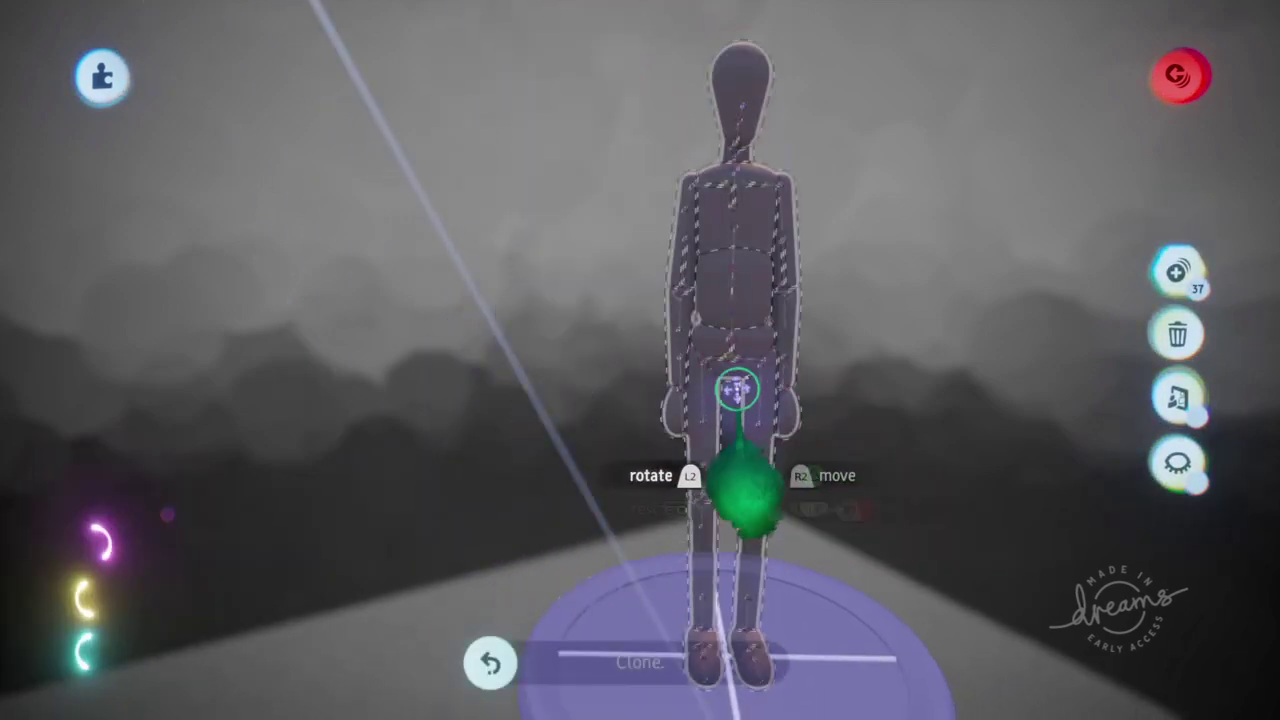
- Clone the puppet's connected body parts from the pelvis, place the copy away from the original, and leave the puppet's scope
{"action": "scroll", "coordinate": [757, 358], "scroll_direction": "up", "scroll_amount": 3}
{"action": "key", "text": "Escape"}
{"action": "left_click", "coordinate": [812, 488]}
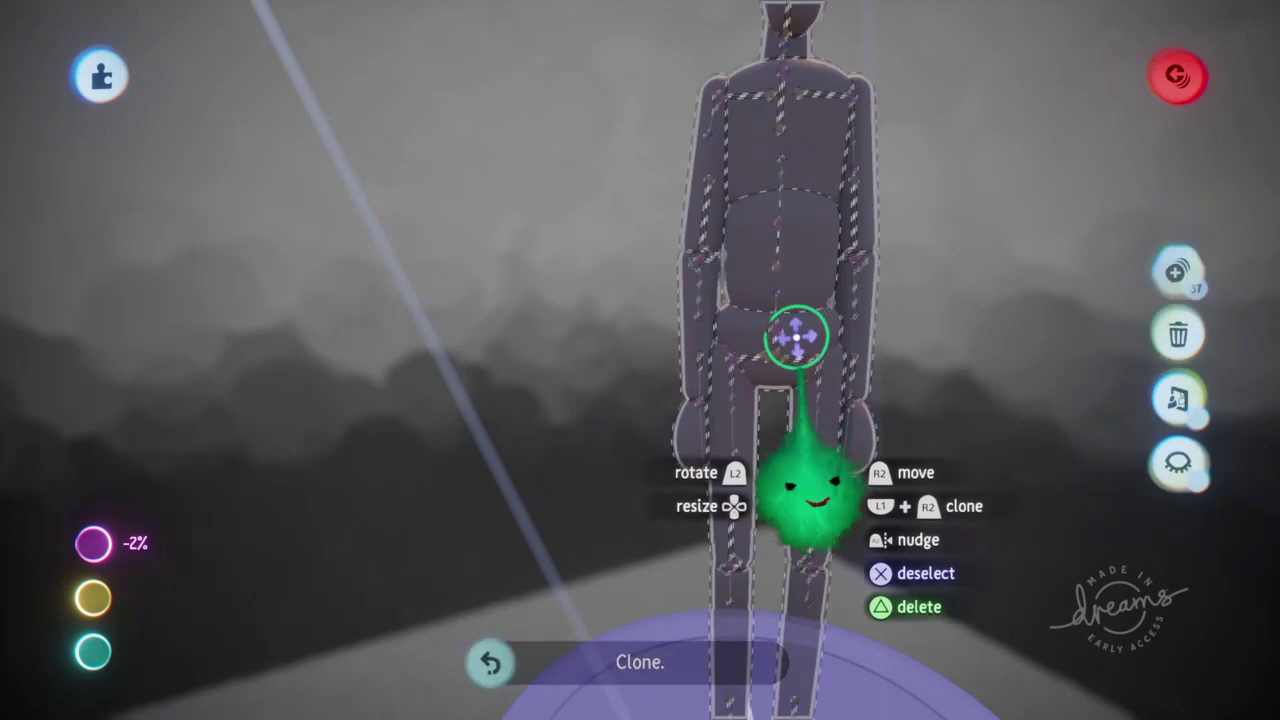
{"action": "mouse_move", "coordinate": [803, 500]}
{"action": "middle_mouse_down"}
{"action": "mouse_move", "coordinate": [743, 449]}
{"action": "mouse_move", "coordinate": [652, 458]}
{"action": "middle_mouse_up"}
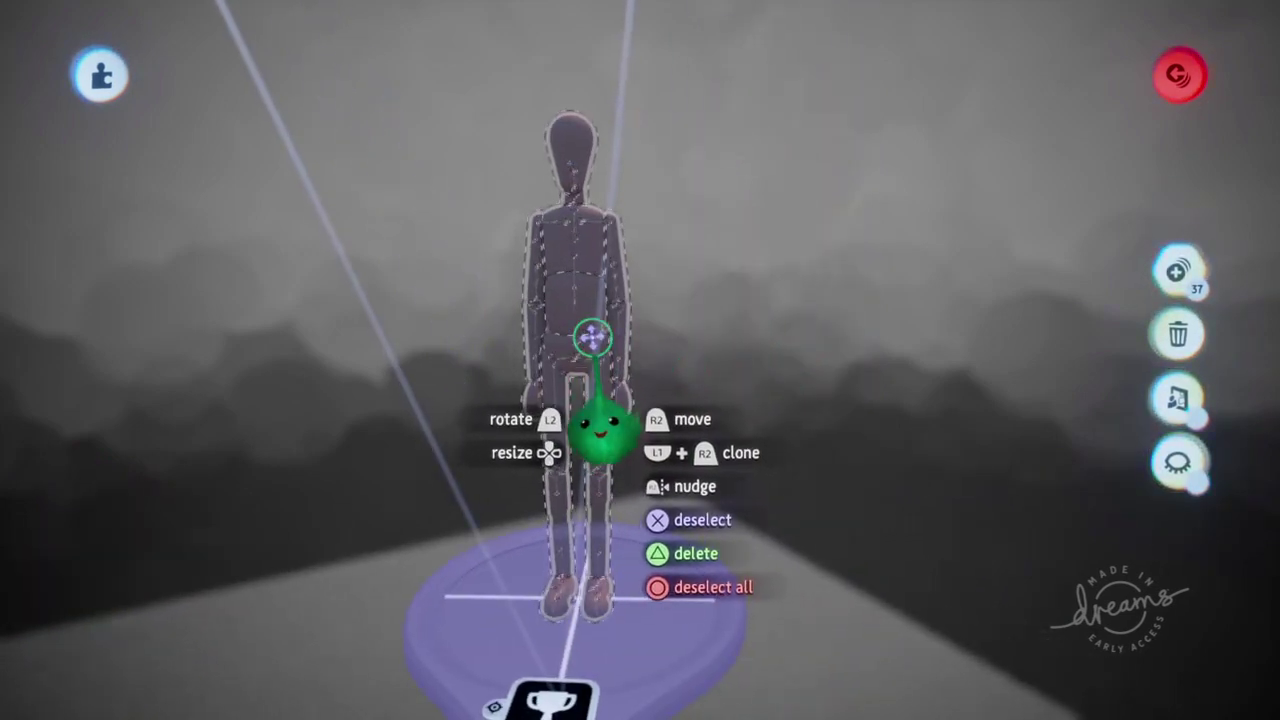
{"action": "left_click_drag", "start_coordinate": [575, 418], "coordinate": [492, 404]}
{"action": "key", "text": "Escape"}
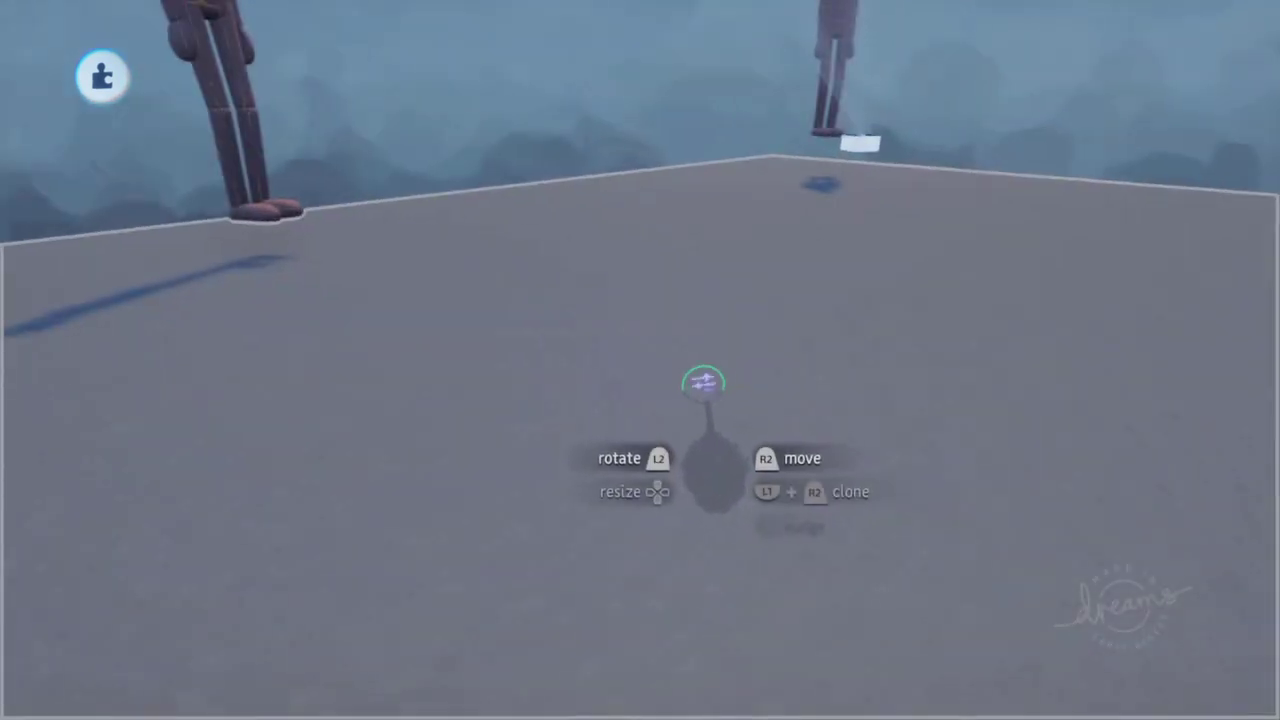
- Make sure Moveable is off in the floor sculpture's physical properties, and close its settings
{"action": "right_click", "coordinate": [703, 383]}
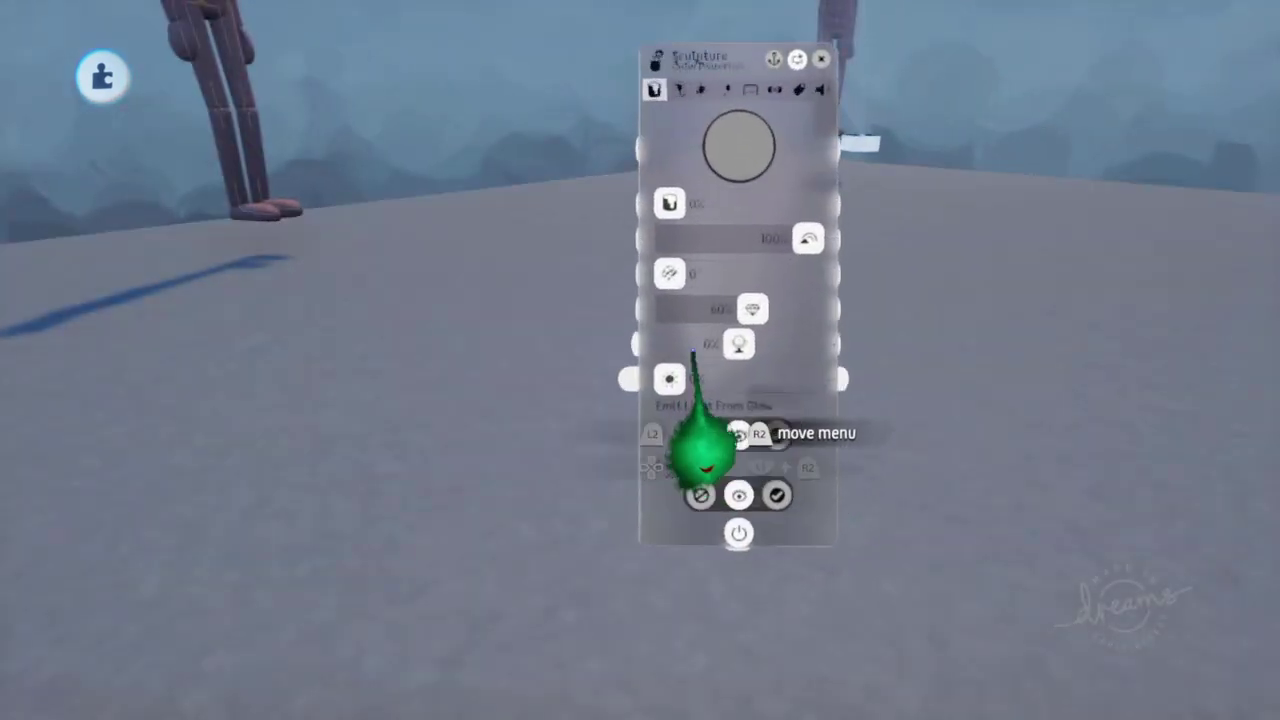
{"action": "left_click", "coordinate": [750, 89]}
{"action": "left_click", "coordinate": [741, 125]}
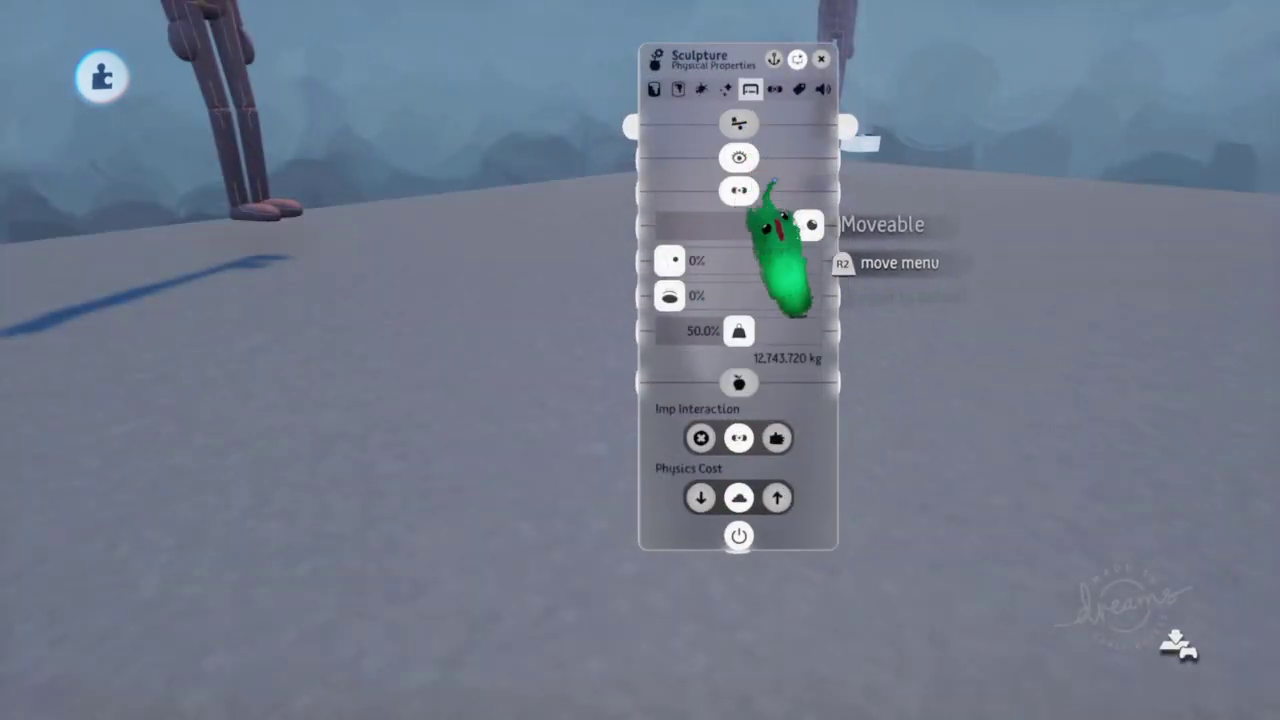
{"action": "key", "text": "Escape"}
- Select the cloned body's pelvis, extend the selection to all connected parts, and check their physical properties
{"action": "mouse_move", "coordinate": [718, 192]}
{"action": "middle_mouse_down"}
{"action": "mouse_move", "coordinate": [687, 281]}
{"action": "mouse_move", "coordinate": [712, 333]}
{"action": "middle_mouse_up"}
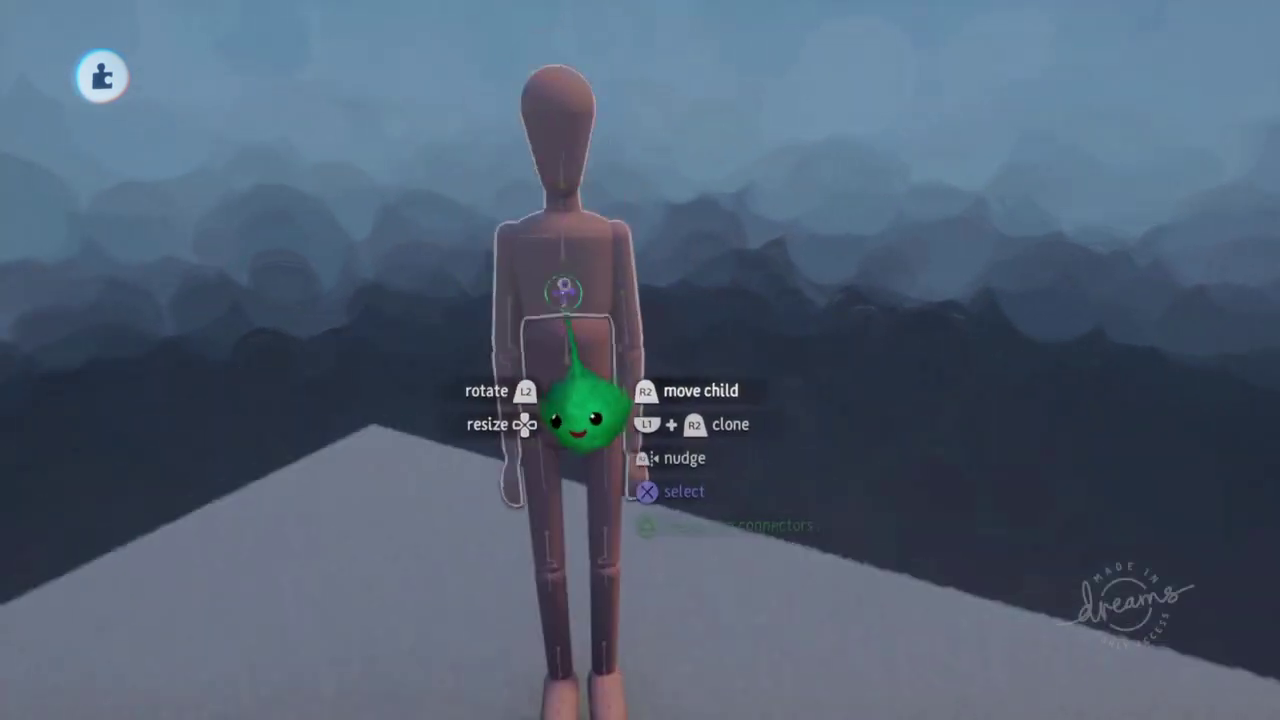
{"action": "left_click", "coordinate": [596, 407]}
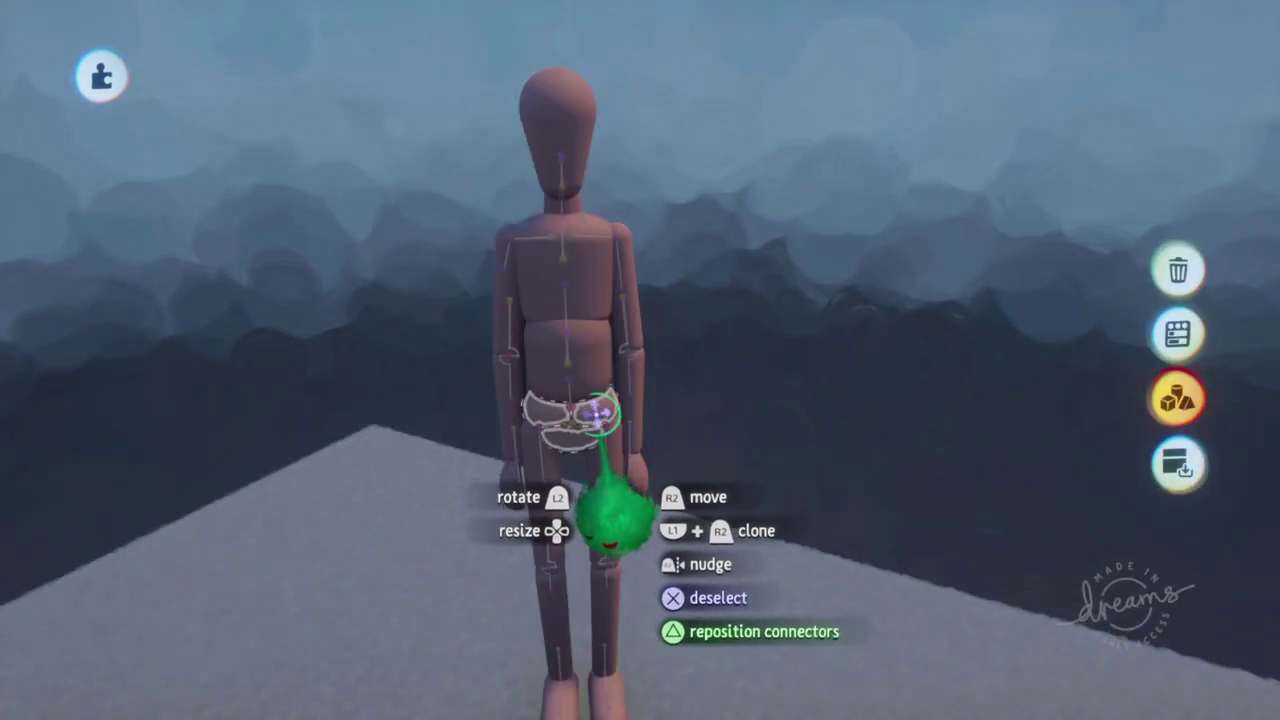
{"action": "left_click", "coordinate": [590, 410]}
{"action": "left_click", "coordinate": [594, 414]}
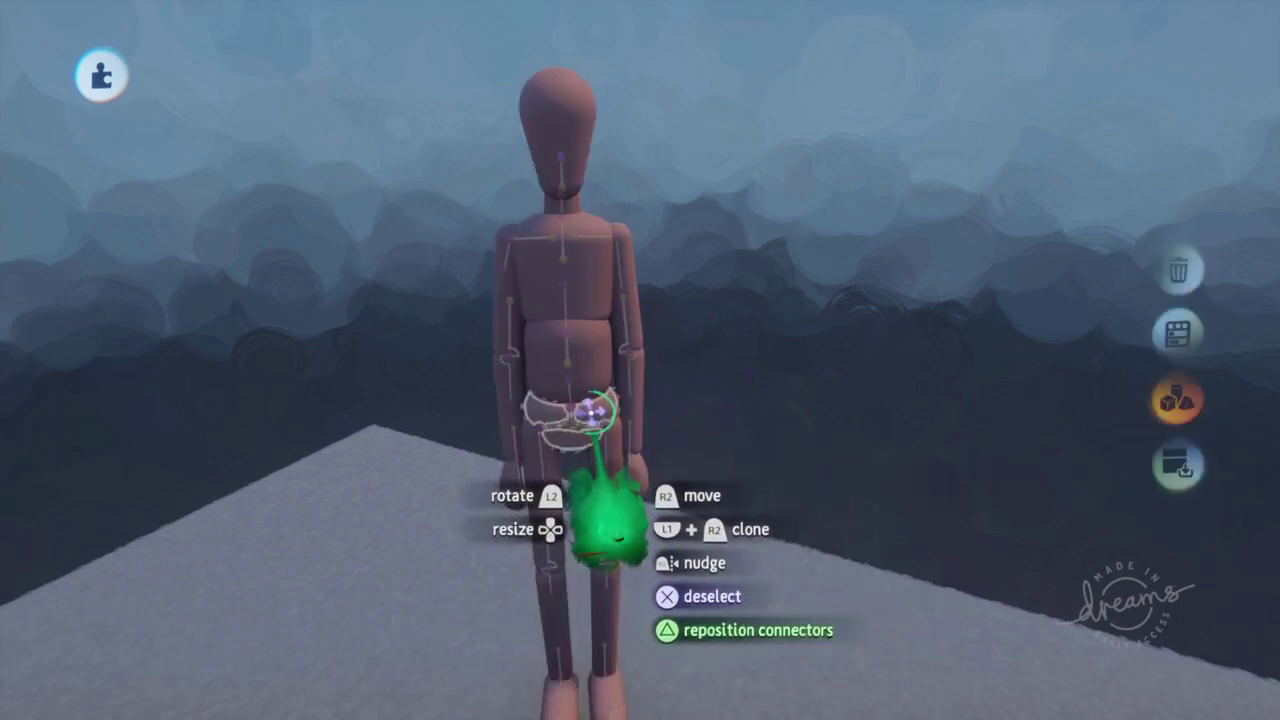
{"action": "left_click", "coordinate": [597, 410]}
{"action": "right_click", "coordinate": [600, 412]}
{"action": "left_click", "coordinate": [684, 91]}
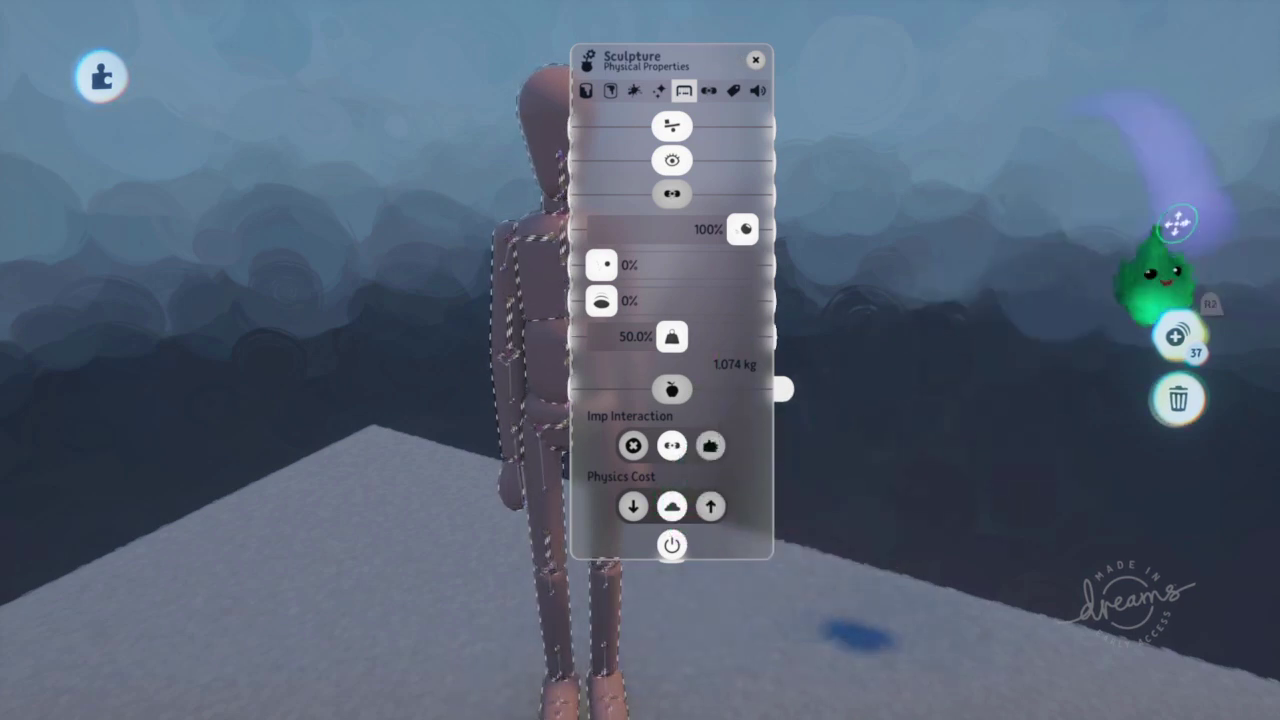
{"action": "key", "text": "Escape"}
- Open the original blank puppet's physical properties and examine its collision shape settings for vertical position, height and width
{"action": "middle_click_drag", "start_coordinate": [965, 370], "coordinate": [785, 327]}
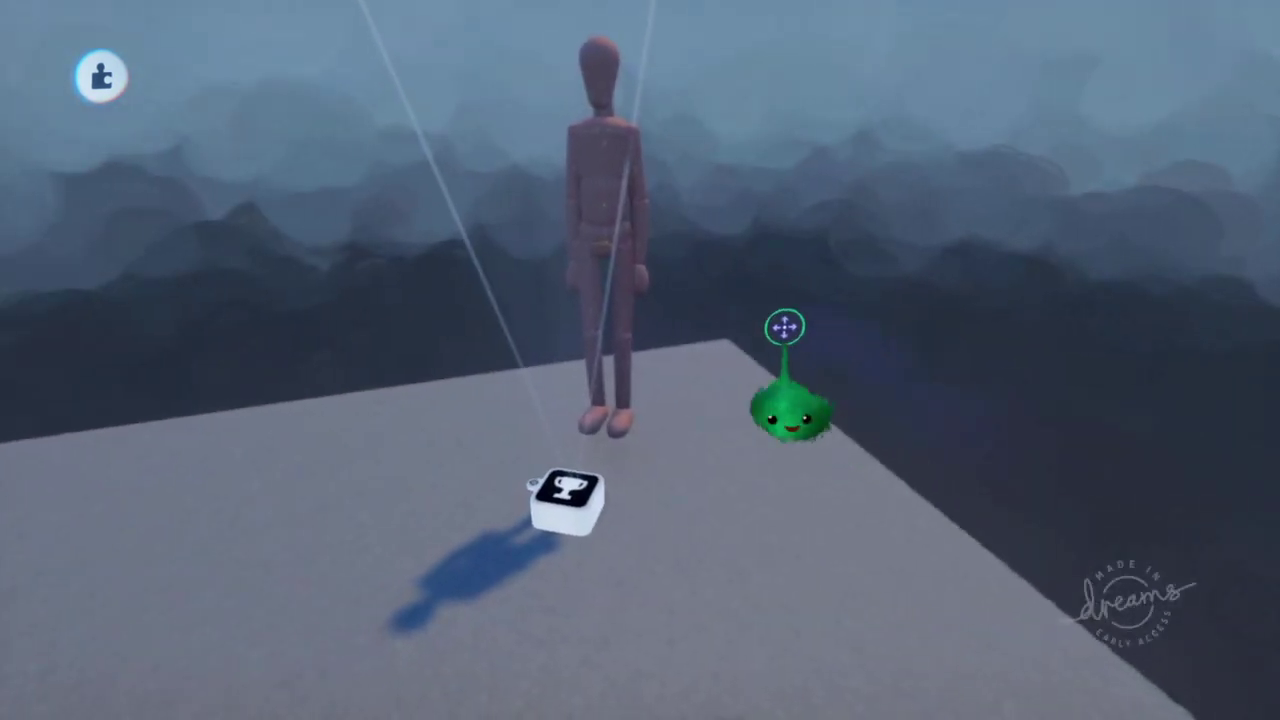
{"action": "left_click", "coordinate": [615, 212]}
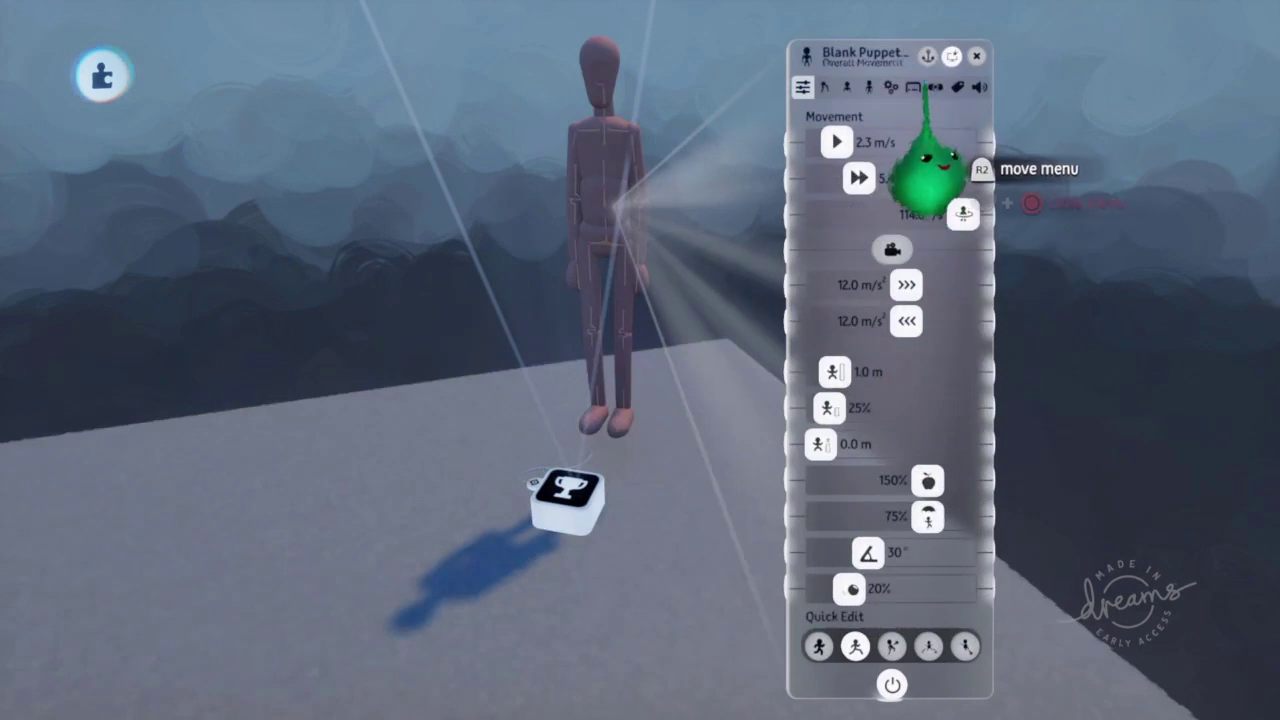
{"action": "left_click", "coordinate": [935, 87]}
{"action": "left_click", "coordinate": [915, 90]}
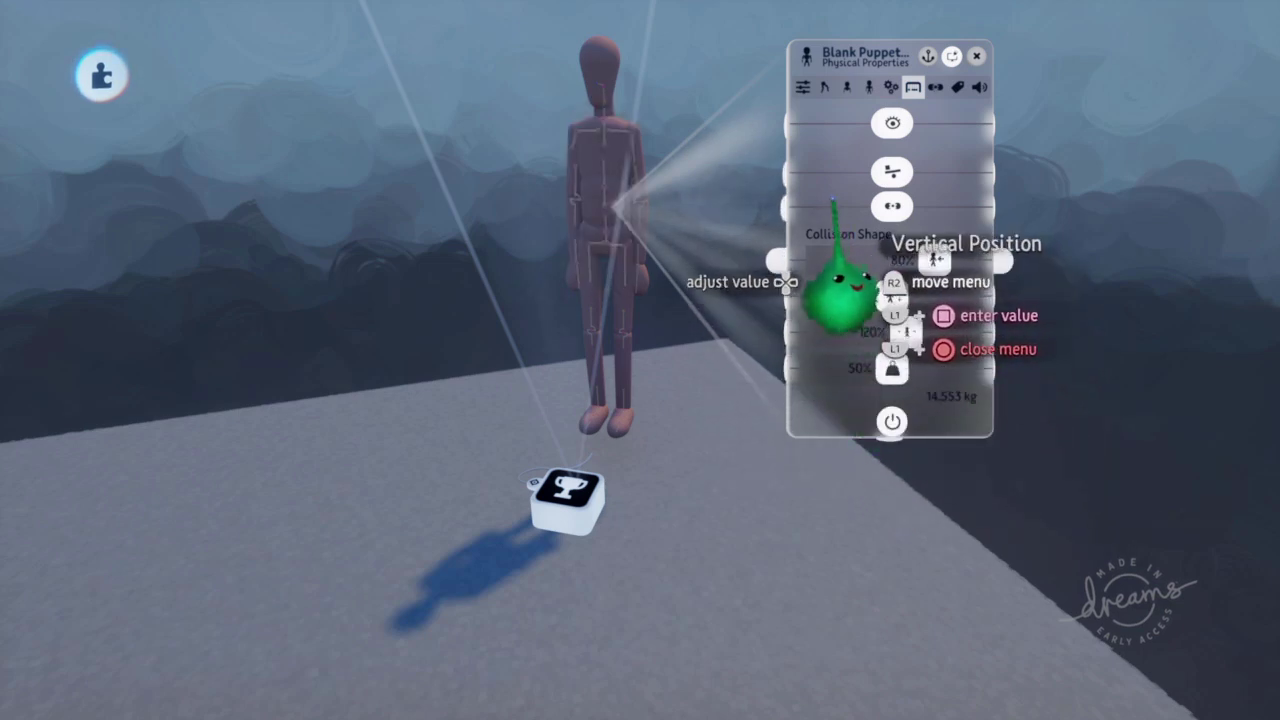
{"action": "left_click_drag", "start_coordinate": [843, 225], "coordinate": [855, 179]}
{"action": "middle_click_drag", "start_coordinate": [855, 179], "coordinate": [888, 252]}
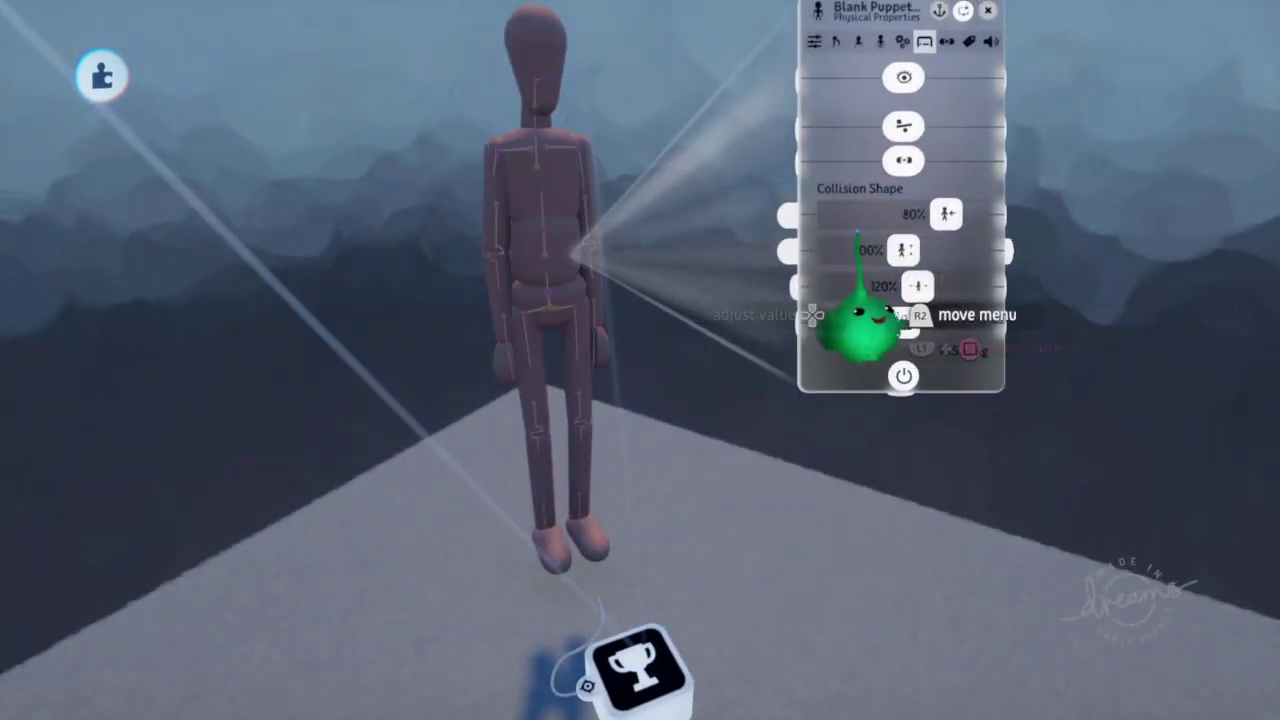
{"action": "mouse_move", "coordinate": [905, 325]}
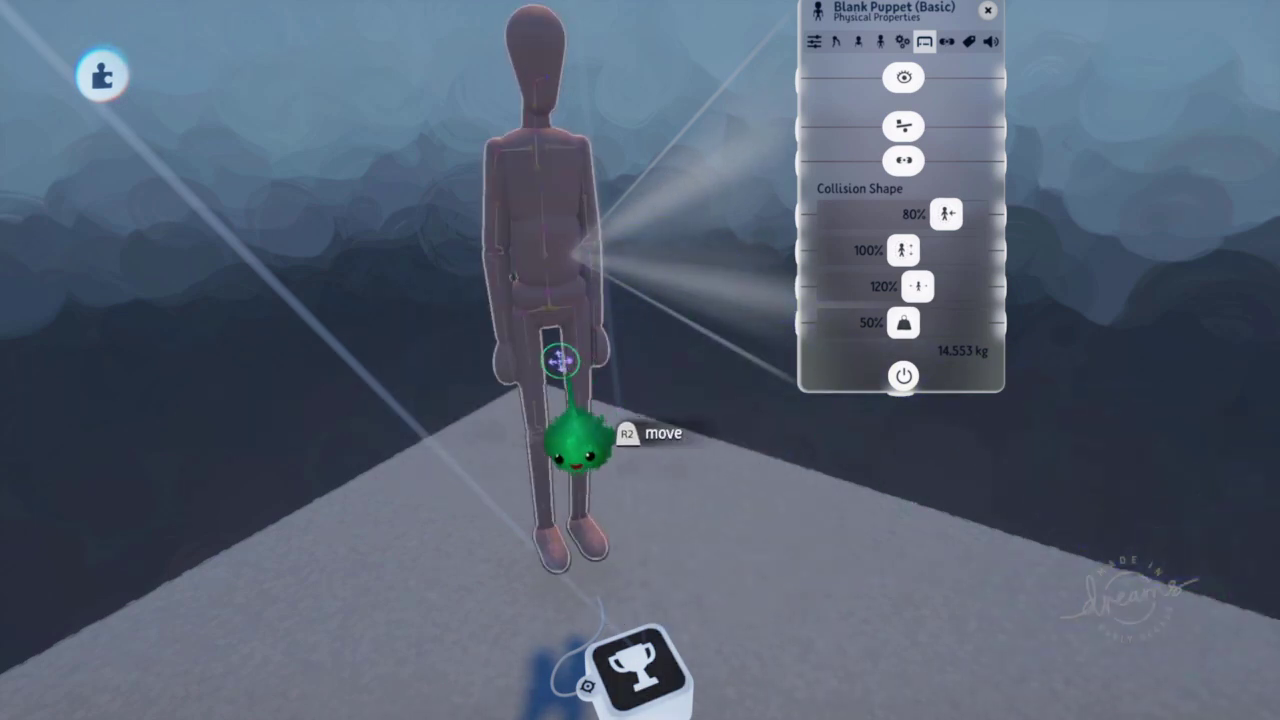
{"action": "middle_click_drag", "start_coordinate": [519, 246], "coordinate": [566, 346]}
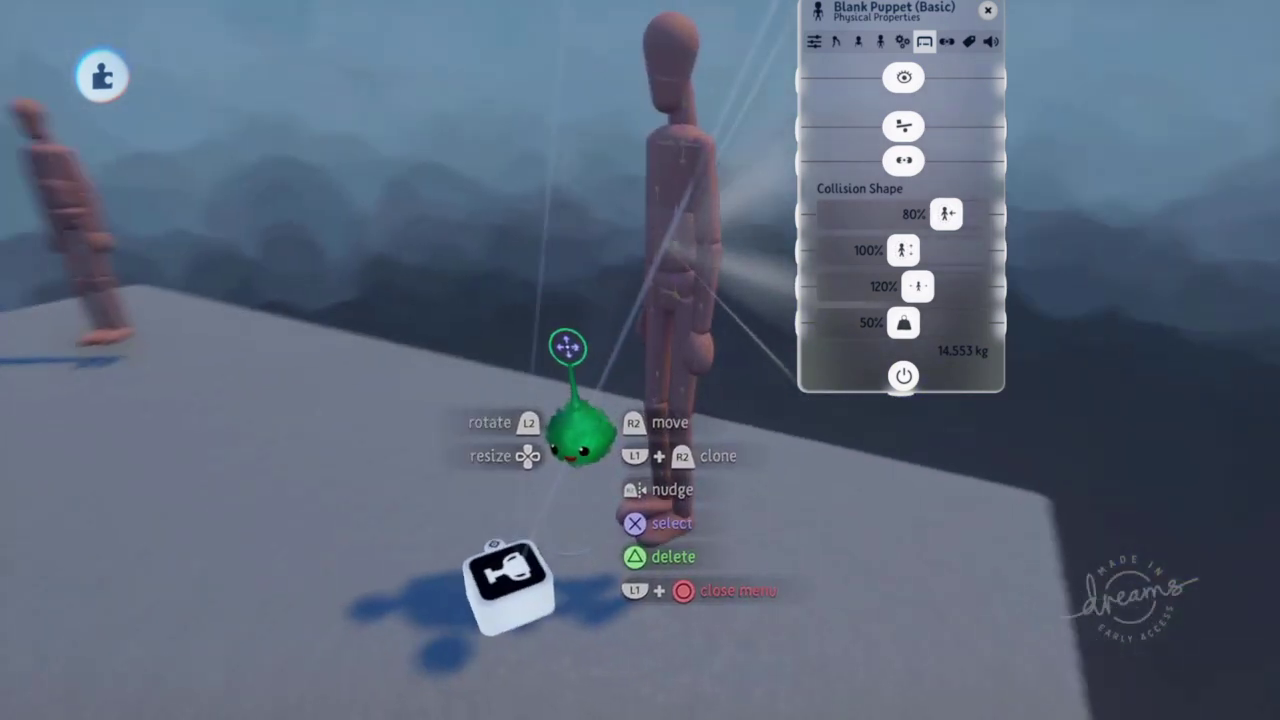
{"action": "middle_click_drag", "start_coordinate": [531, 440], "coordinate": [694, 284]}
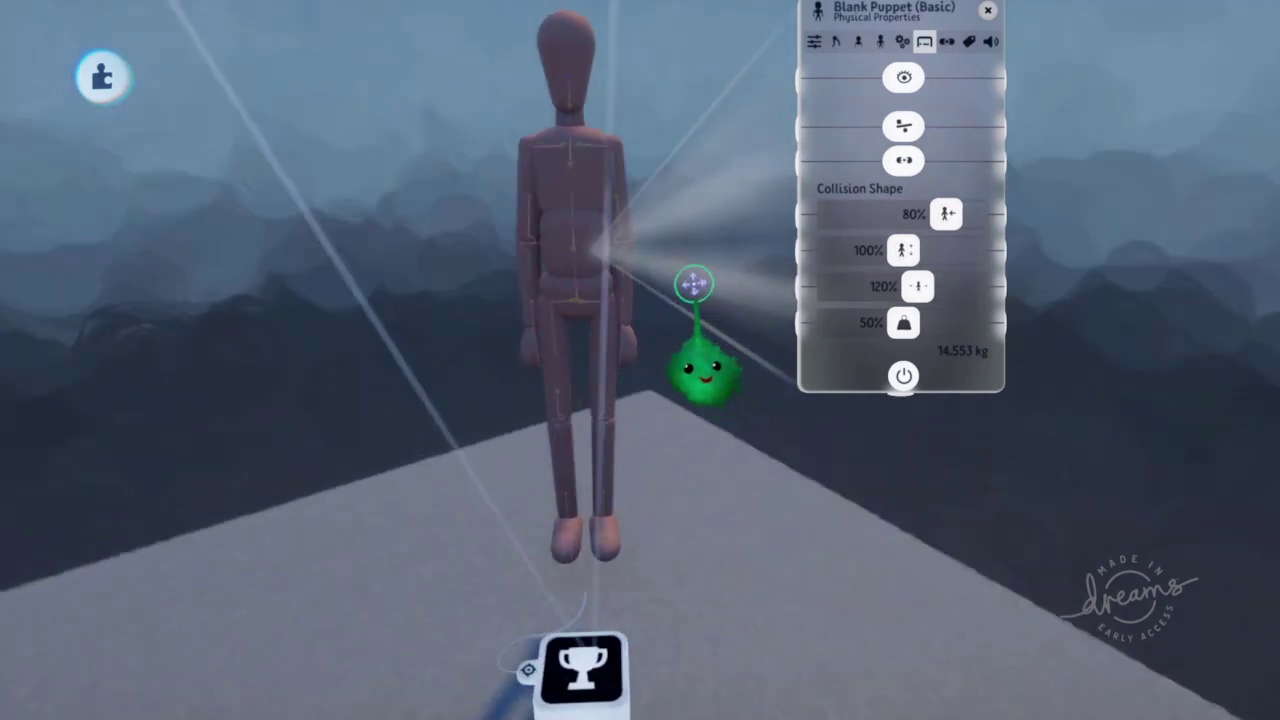
{"action": "middle_click_drag", "start_coordinate": [593, 324], "coordinate": [682, 356]}
{"action": "mouse_move", "coordinate": [855, 215]}
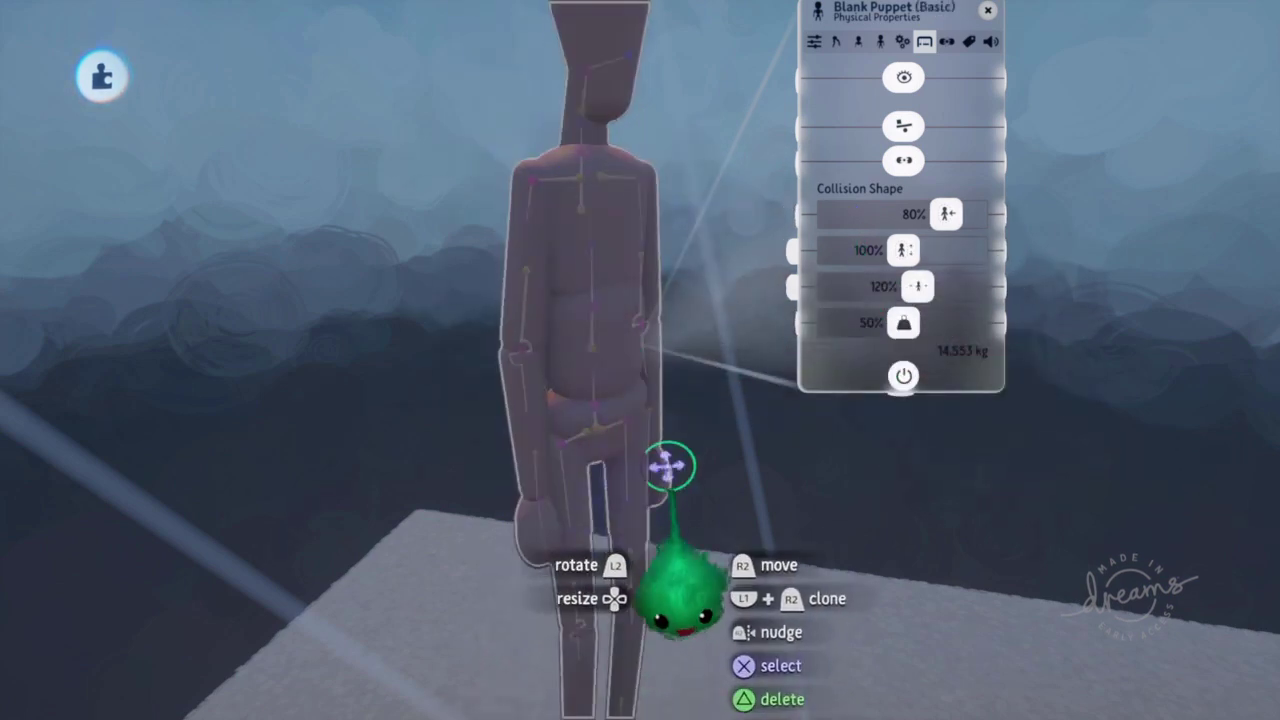
{"action": "mouse_move", "coordinate": [847, 250]}
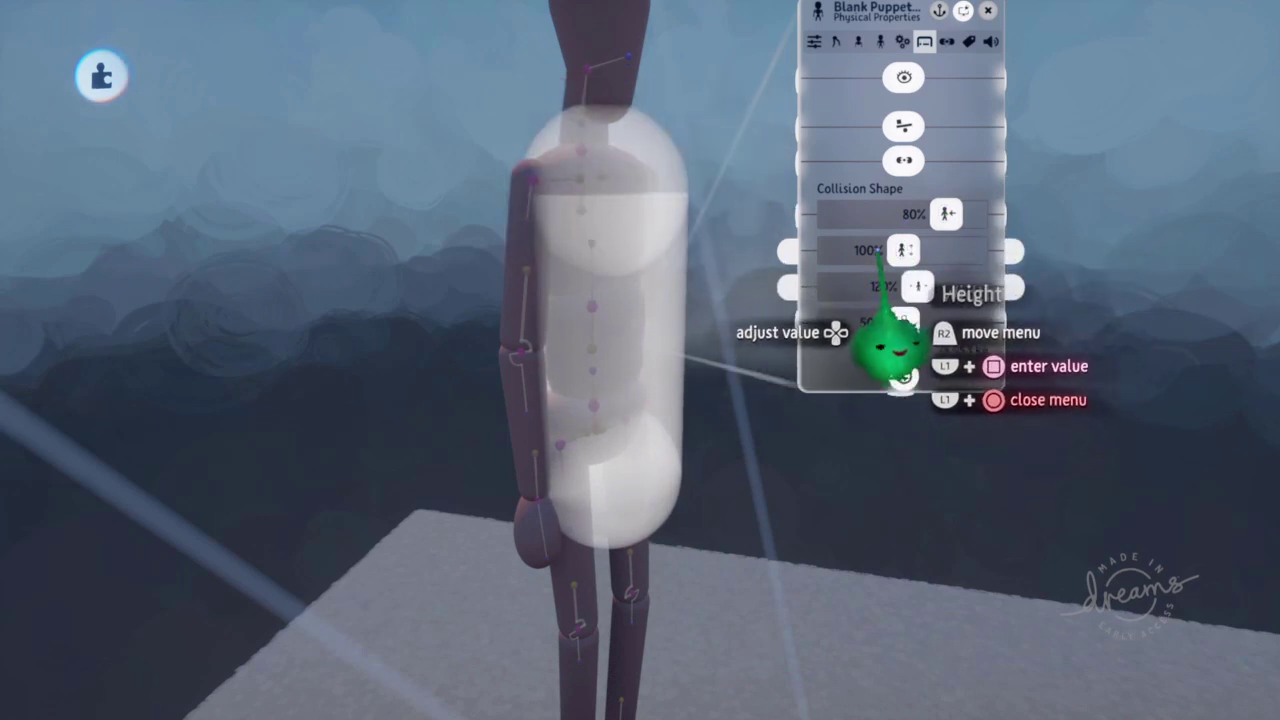
- Lower the puppet's collision capsule to 0% Vertical Position, raise it to 76%, and set its Height to 122%
{"action": "left_click_drag", "start_coordinate": [950, 208], "coordinate": [878, 213]}
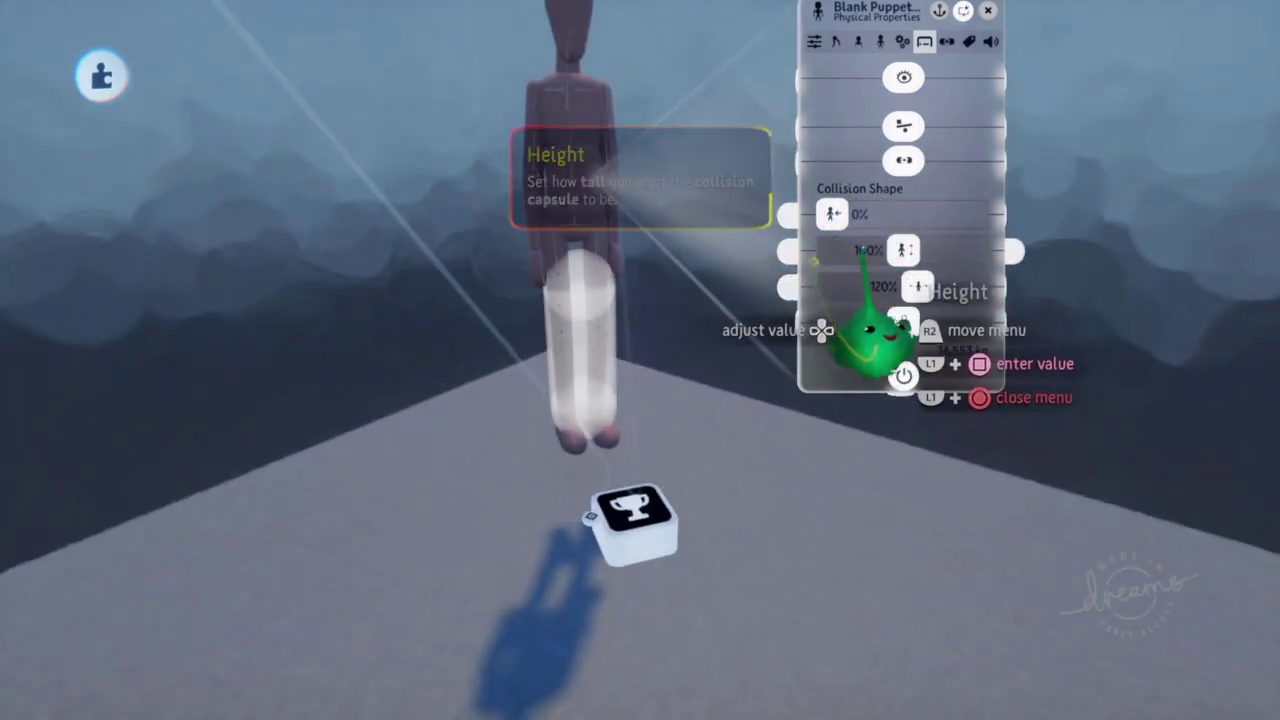
{"action": "left_click_drag", "start_coordinate": [832, 214], "coordinate": [928, 214]}
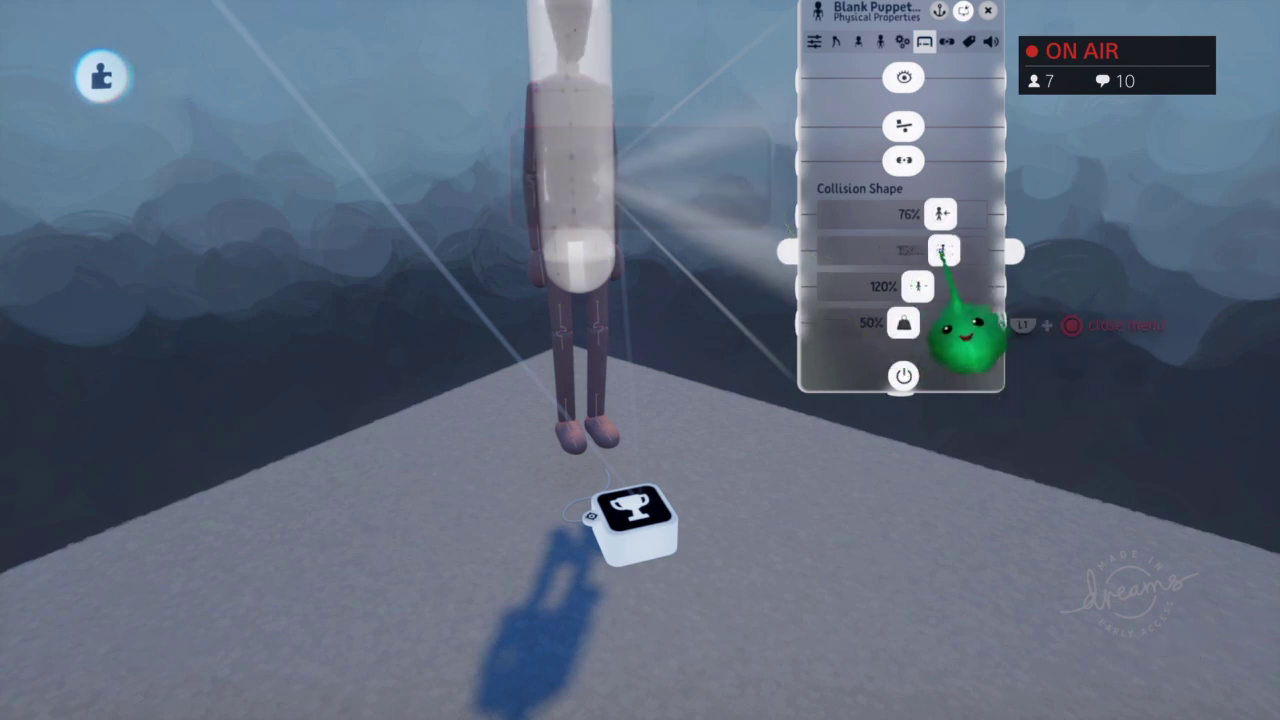
{"action": "left_click_drag", "start_coordinate": [941, 252], "coordinate": [918, 250]}
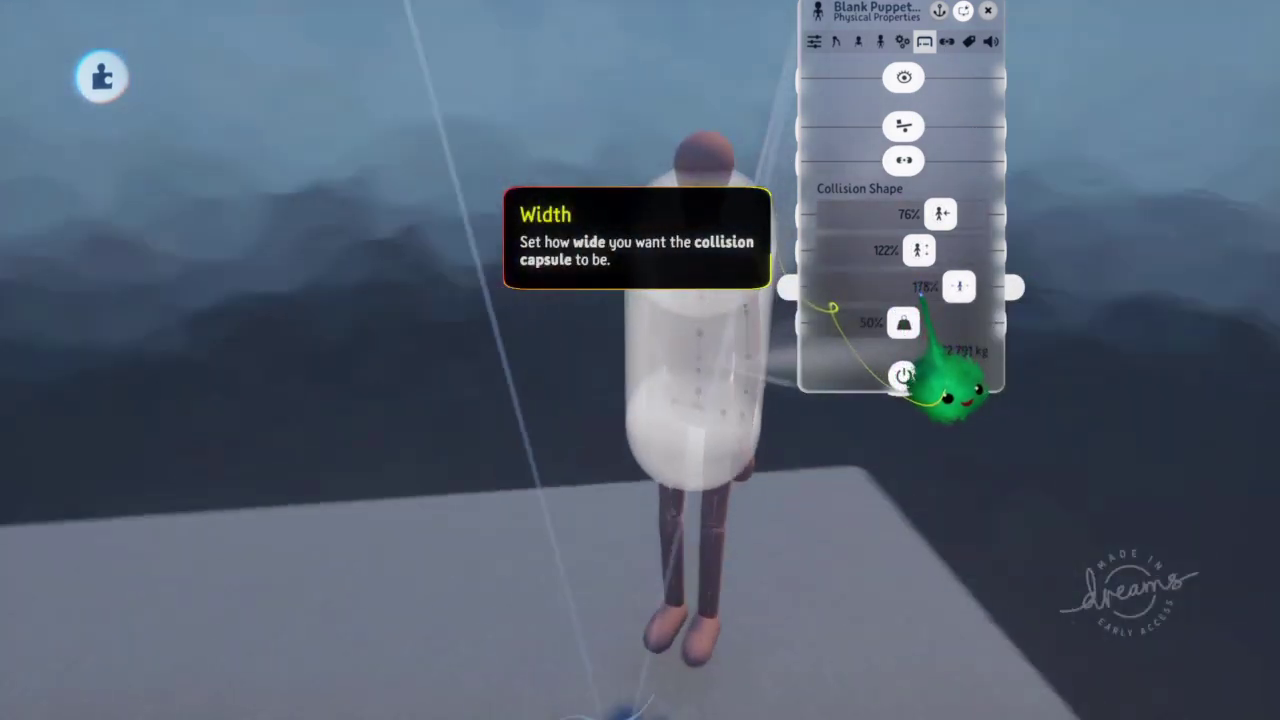
- Set the puppet's collision capsule Width to 164% and its Height to 144%
{"action": "left_click_drag", "start_coordinate": [862, 238], "coordinate": [954, 242]}
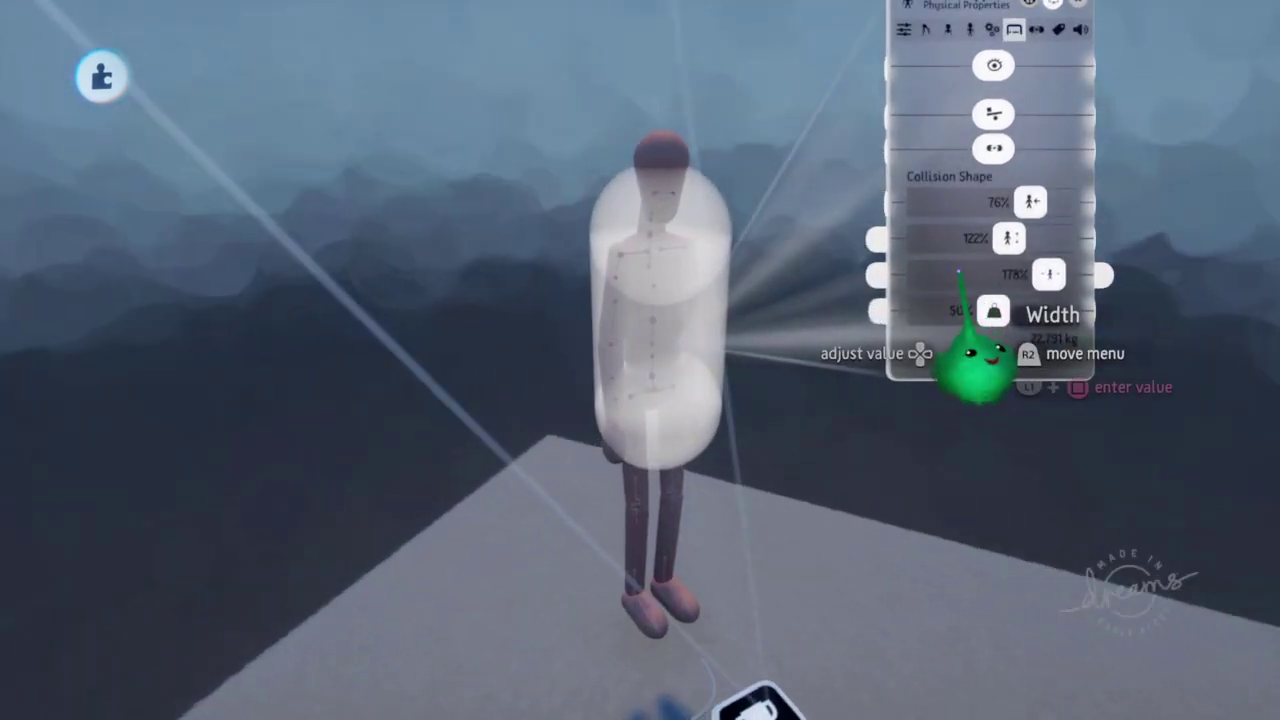
{"action": "left_click_drag", "start_coordinate": [1048, 273], "coordinate": [1009, 277]}
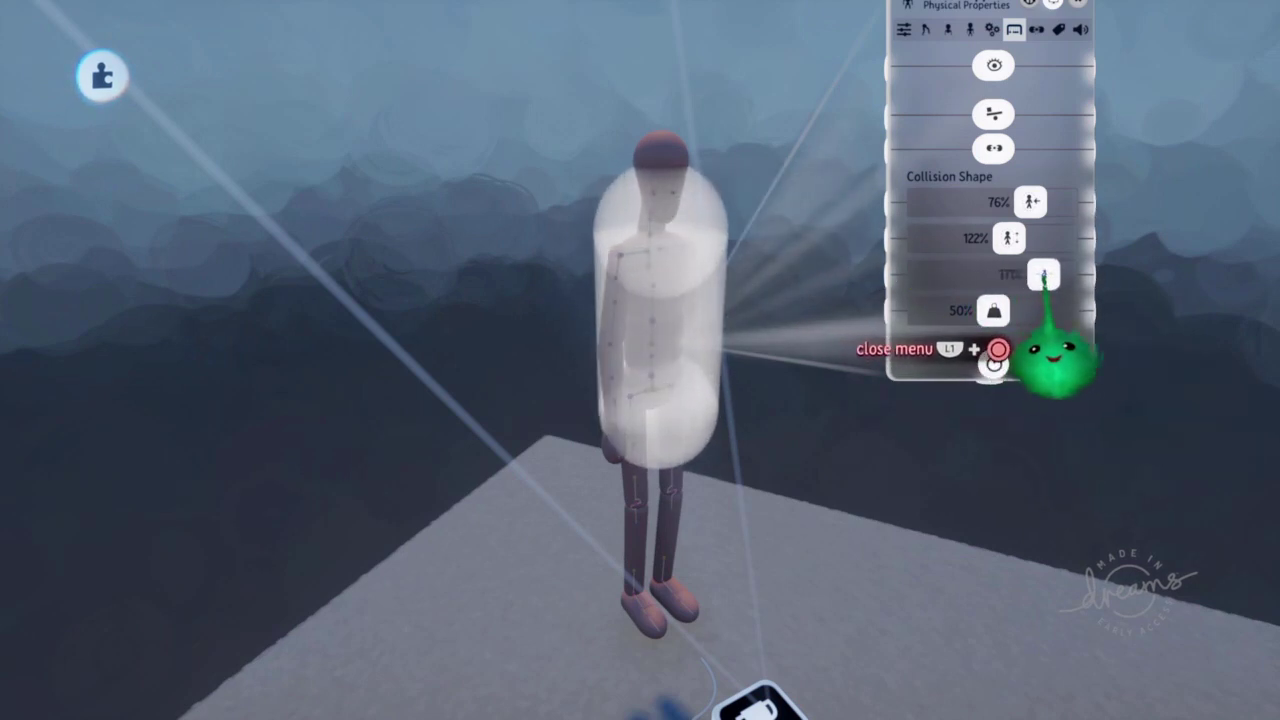
{"action": "left_click_drag", "start_coordinate": [1066, 274], "coordinate": [1067, 274]}
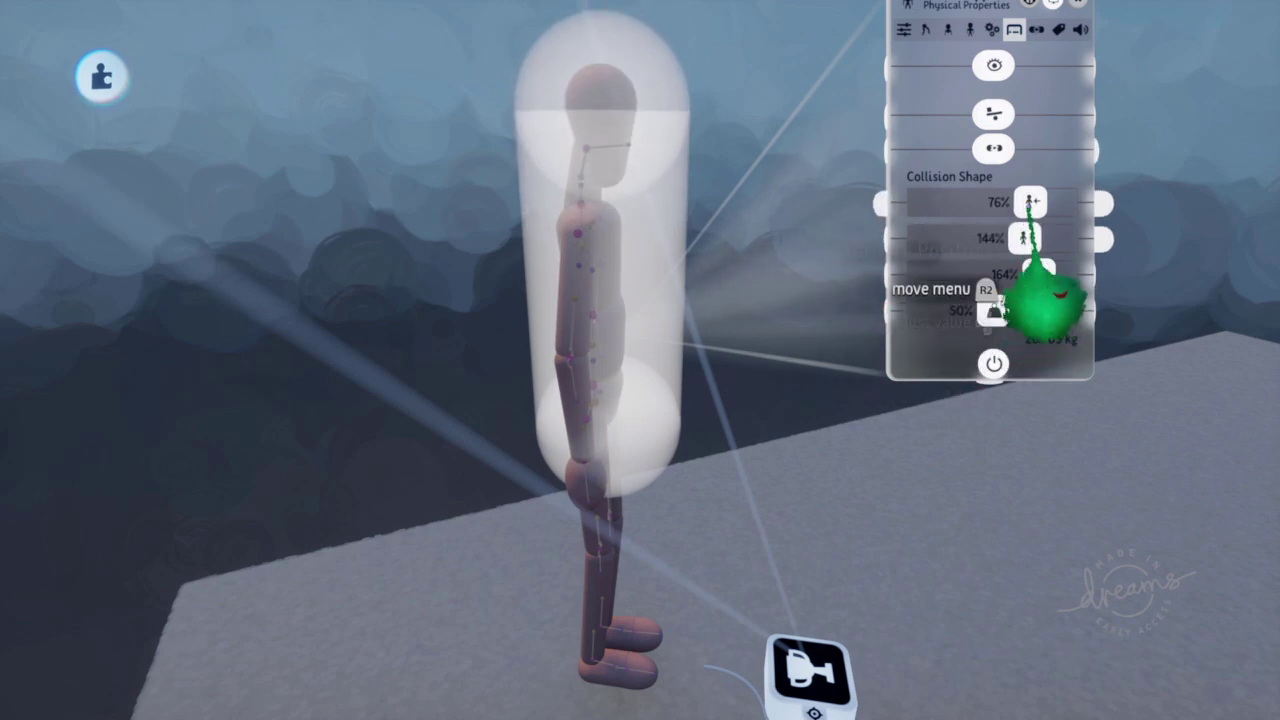
- Set the collision capsule's Vertical Position to 1%, increase its Height further, and raise the Vertical Position again
{"action": "left_click_drag", "start_coordinate": [1030, 202], "coordinate": [921, 202]}
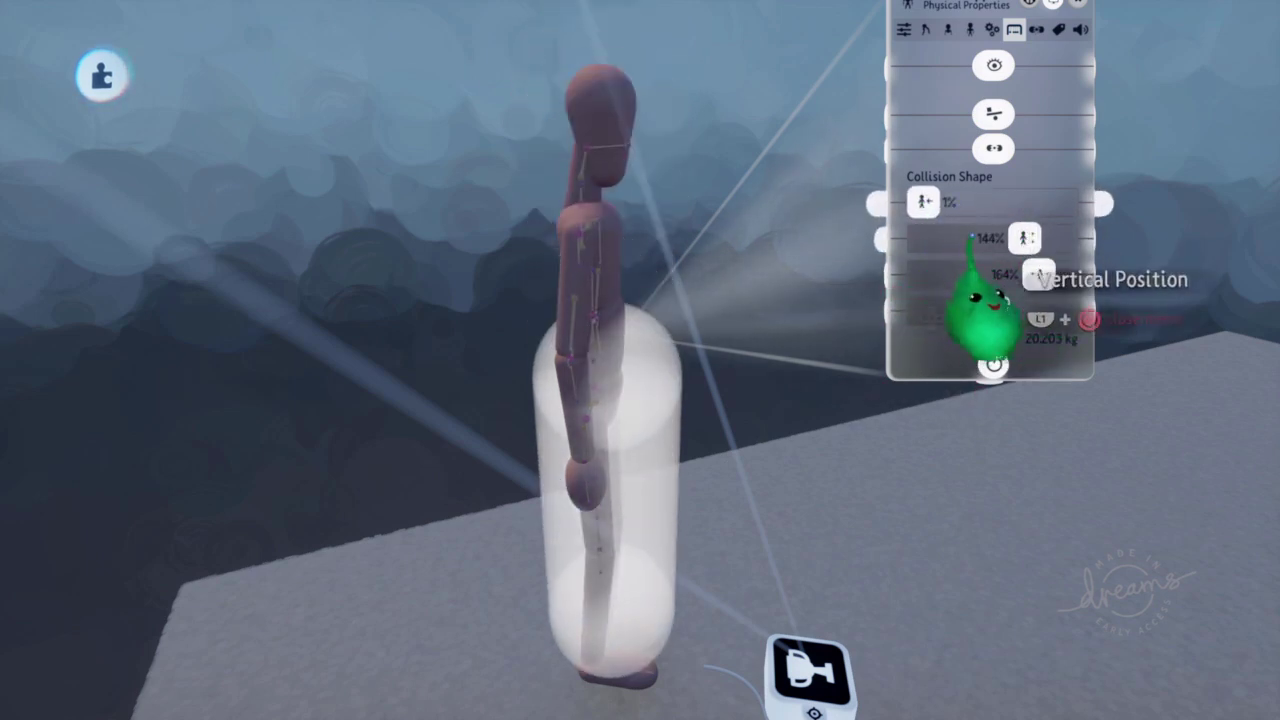
{"action": "middle_click_drag", "start_coordinate": [1043, 277], "coordinate": [1014, 281]}
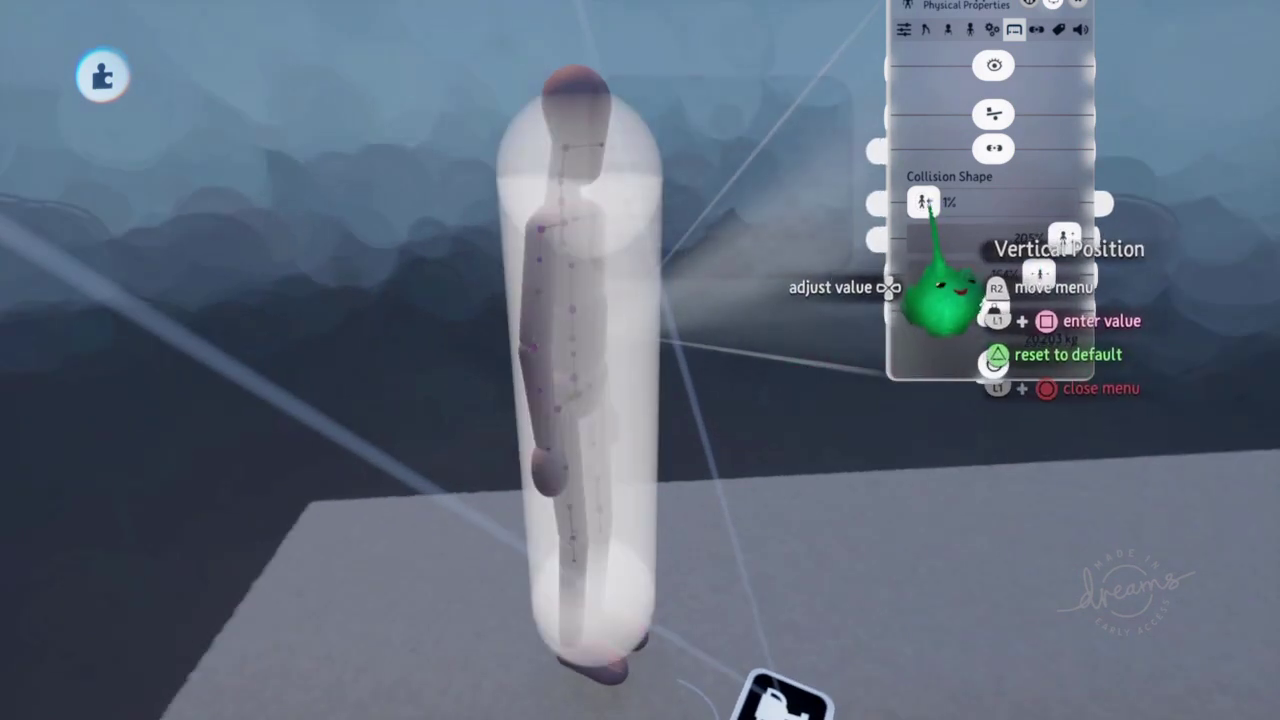
{"action": "left_click_drag", "start_coordinate": [921, 202], "coordinate": [1026, 203]}
{"action": "middle_click_drag", "start_coordinate": [1000, 235], "coordinate": [697, 245]}
- Select the cloned body's connected parts and turn on collision in their physical properties
{"action": "middle_click_drag", "start_coordinate": [588, 167], "coordinate": [920, 320]}
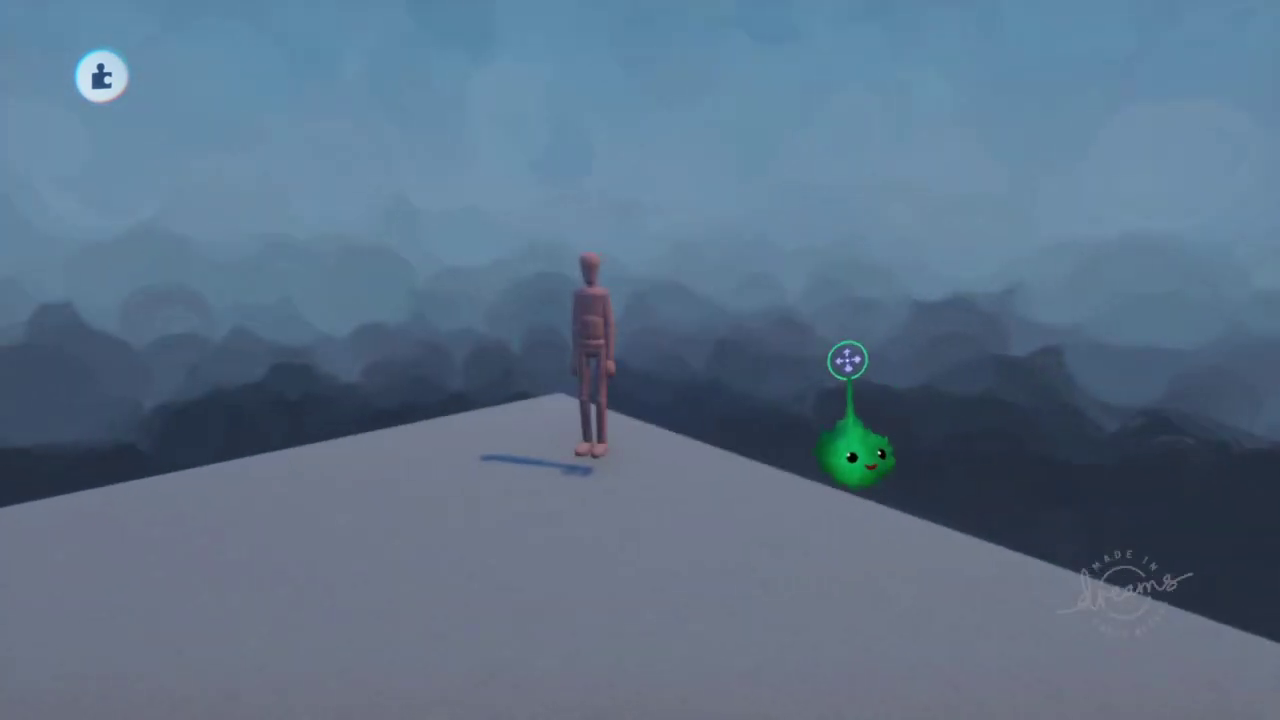
{"action": "middle_click_drag", "start_coordinate": [634, 352], "coordinate": [721, 360]}
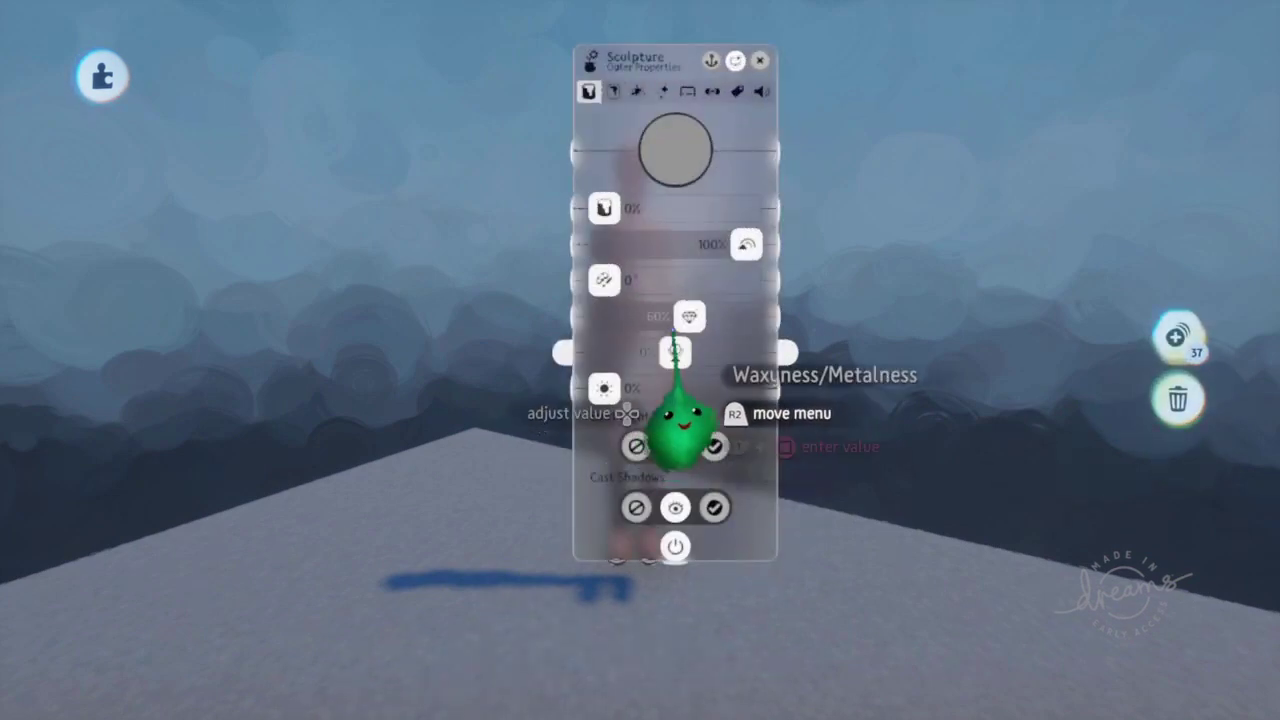
{"action": "left_click_drag", "start_coordinate": [741, 162], "coordinate": [1081, 174]}
{"action": "left_click", "coordinate": [1027, 104]}
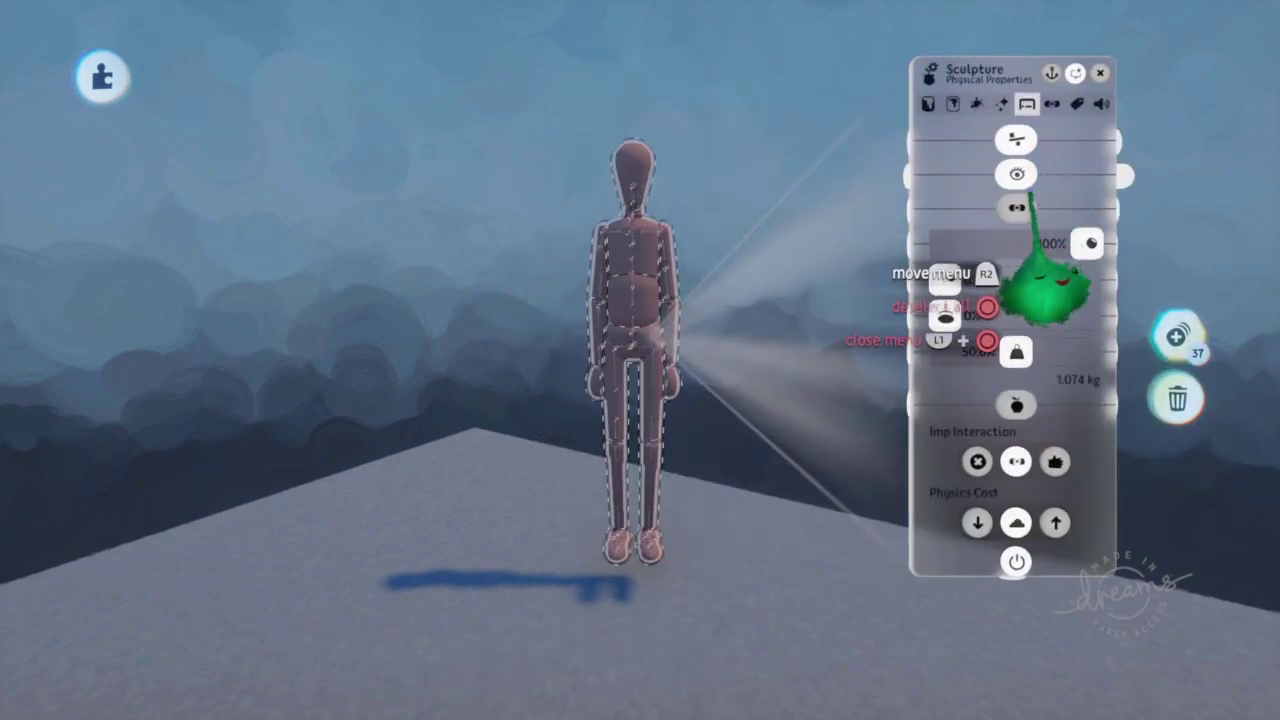
- Run time to test the physics on the cloned body parts, rewind the scene, then repeat the test and rewind
{"action": "key", "text": "space"}
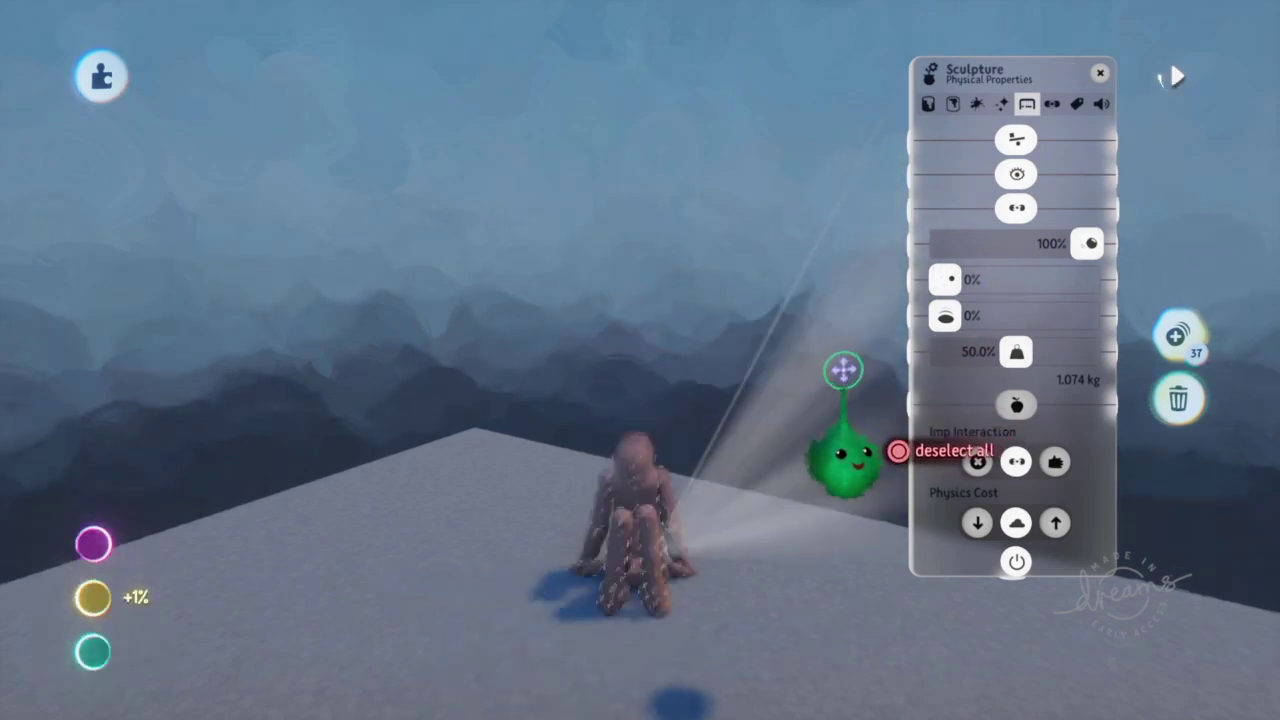
{"action": "middle_click_drag", "start_coordinate": [851, 346], "coordinate": [819, 355]}
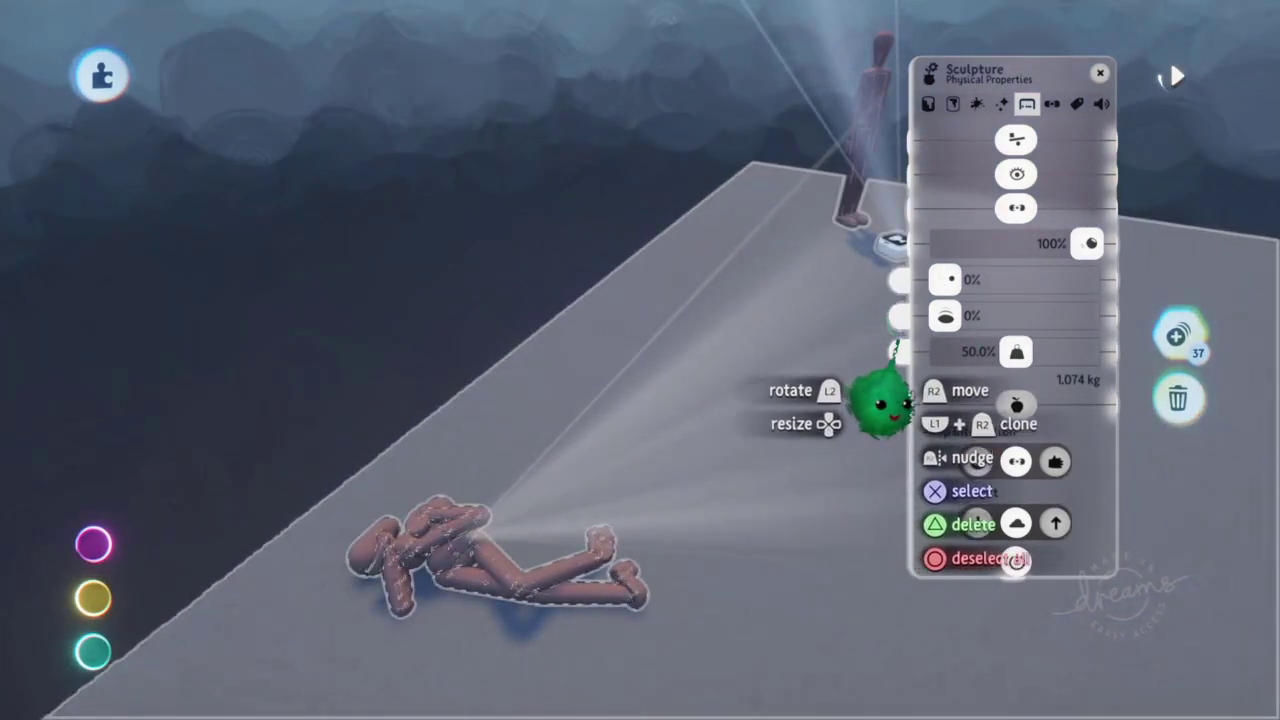
{"action": "key", "text": "Left"}
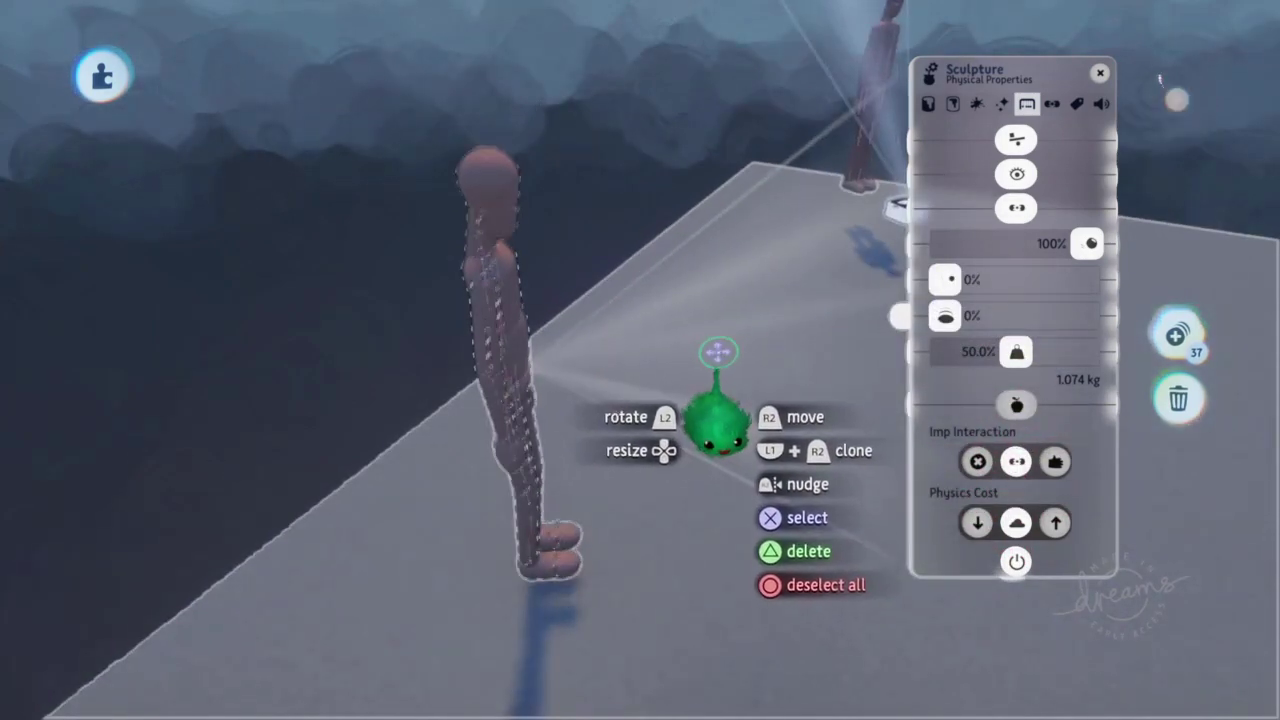
{"action": "key", "text": "space"}
{"action": "key", "text": "Left"}
- Open the settings of the cloned body's elbow connector, move them clear of the body, and examine the joint up close
{"action": "middle_click_drag", "start_coordinate": [928, 514], "coordinate": [634, 270]}
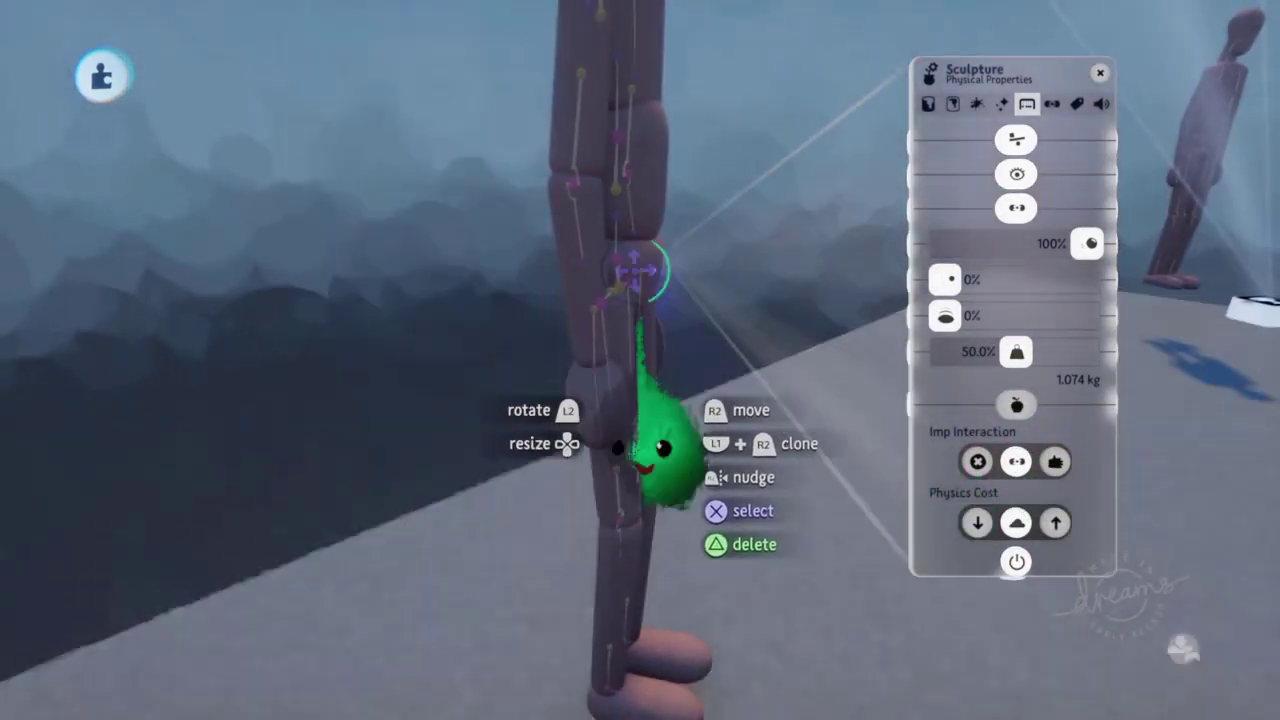
{"action": "right_click", "coordinate": [580, 187]}
{"action": "left_click_drag", "start_coordinate": [568, 194], "coordinate": [280, 178]}
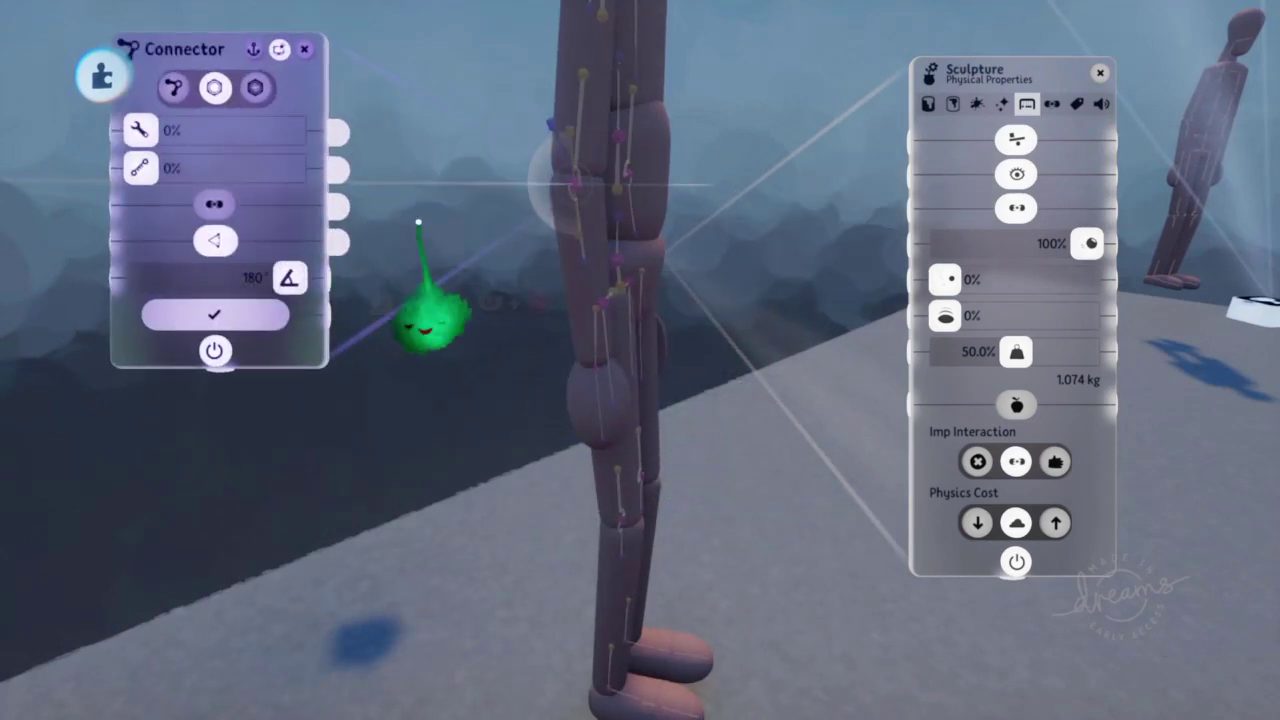
{"action": "middle_click_drag", "start_coordinate": [417, 220], "coordinate": [600, 335]}
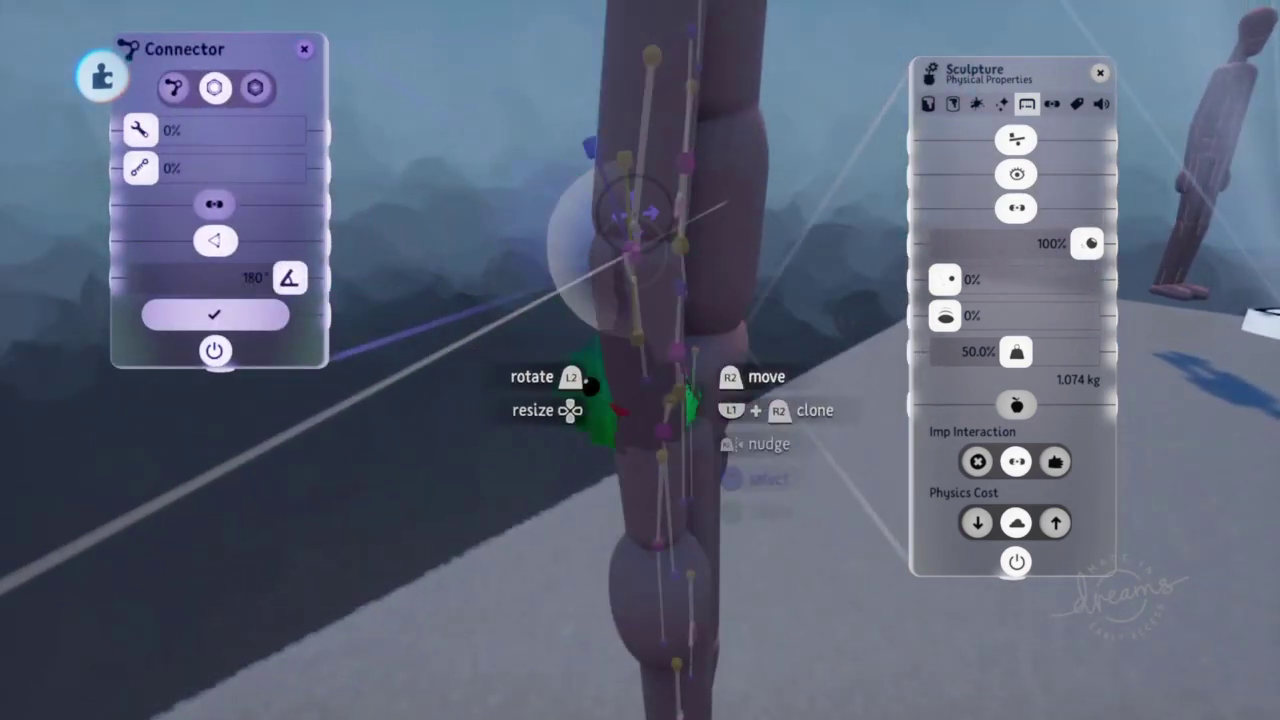
- Check the elbow connector's settings once more and close them
{"action": "key", "text": "Escape"}
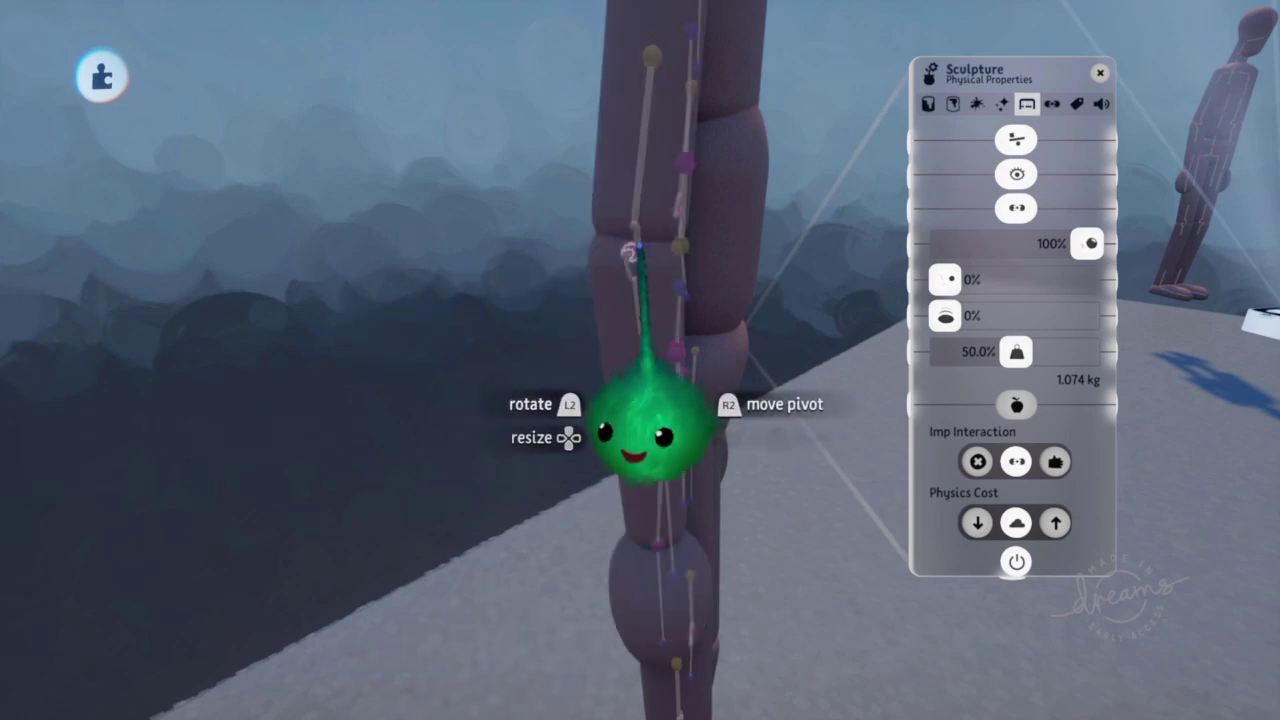
{"action": "right_click", "coordinate": [638, 248]}
{"action": "key", "text": "Escape"}
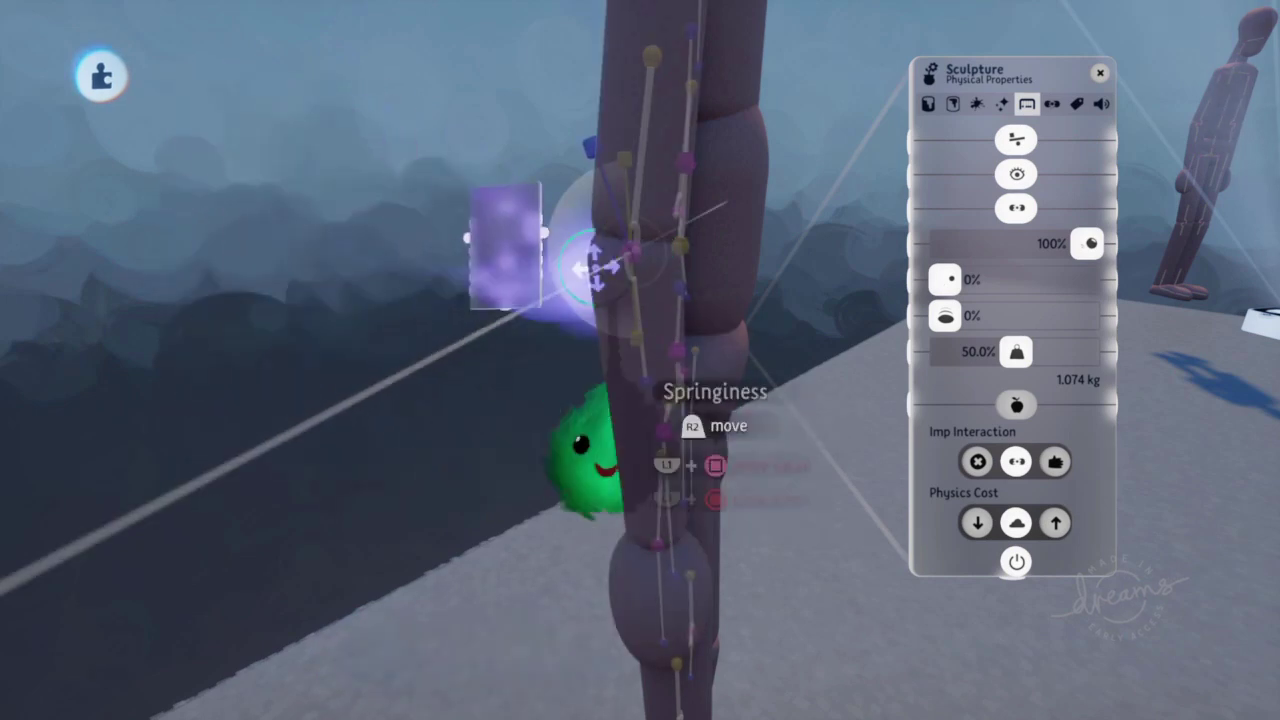
{"action": "middle_click_drag", "start_coordinate": [630, 252], "coordinate": [638, 294]}
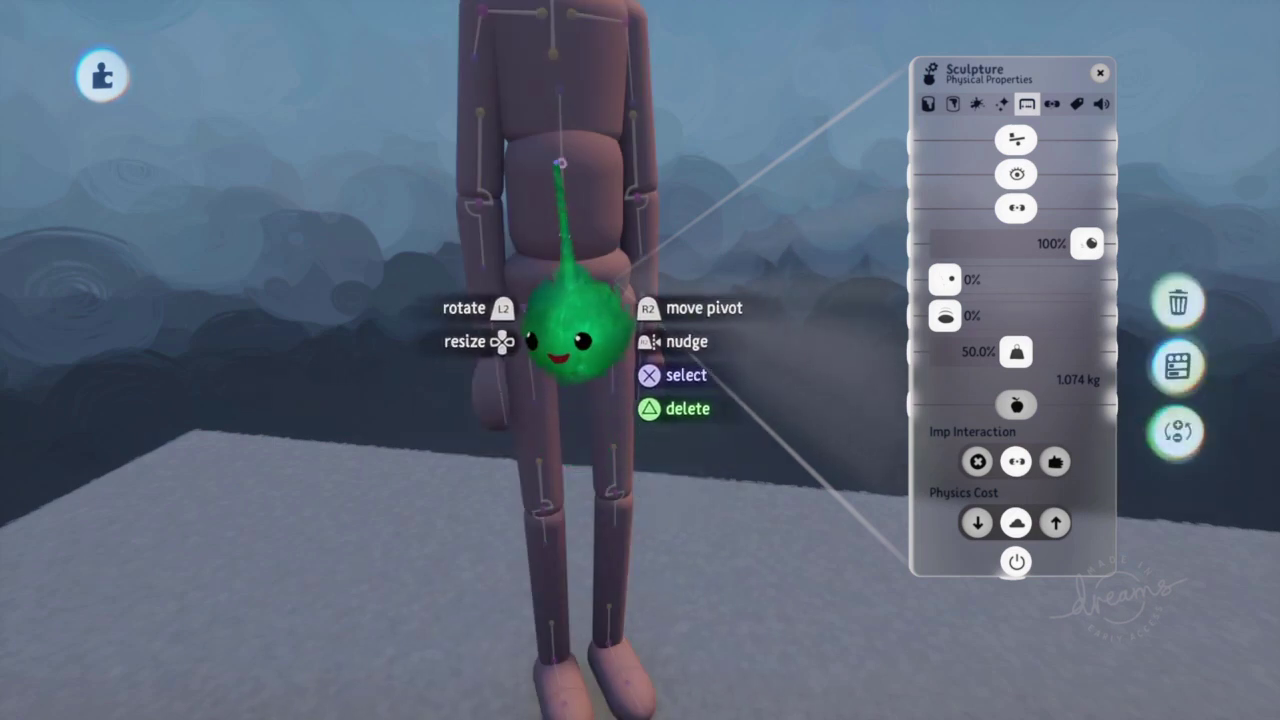
- Select the cloned body's spine connectors, raise their Springiness, and run time to test how the body falls
{"action": "middle_click_drag", "start_coordinate": [557, 86], "coordinate": [588, 109]}
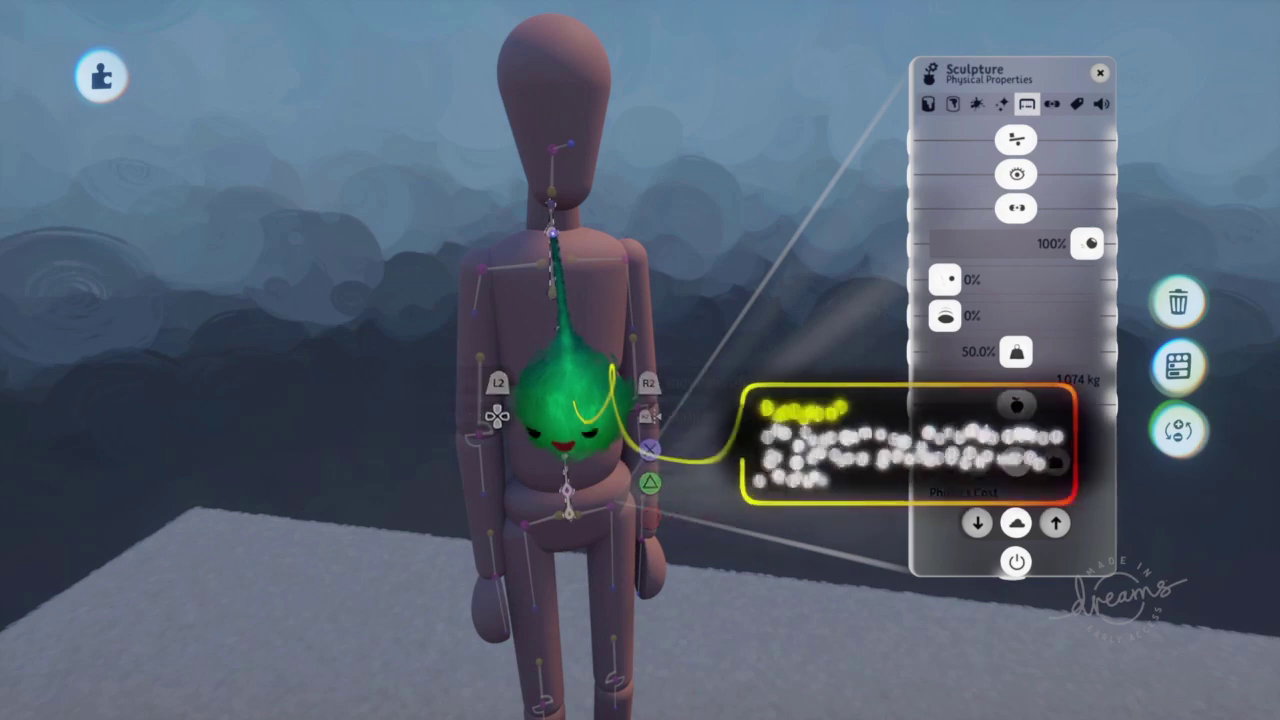
{"action": "left_click", "coordinate": [556, 240]}
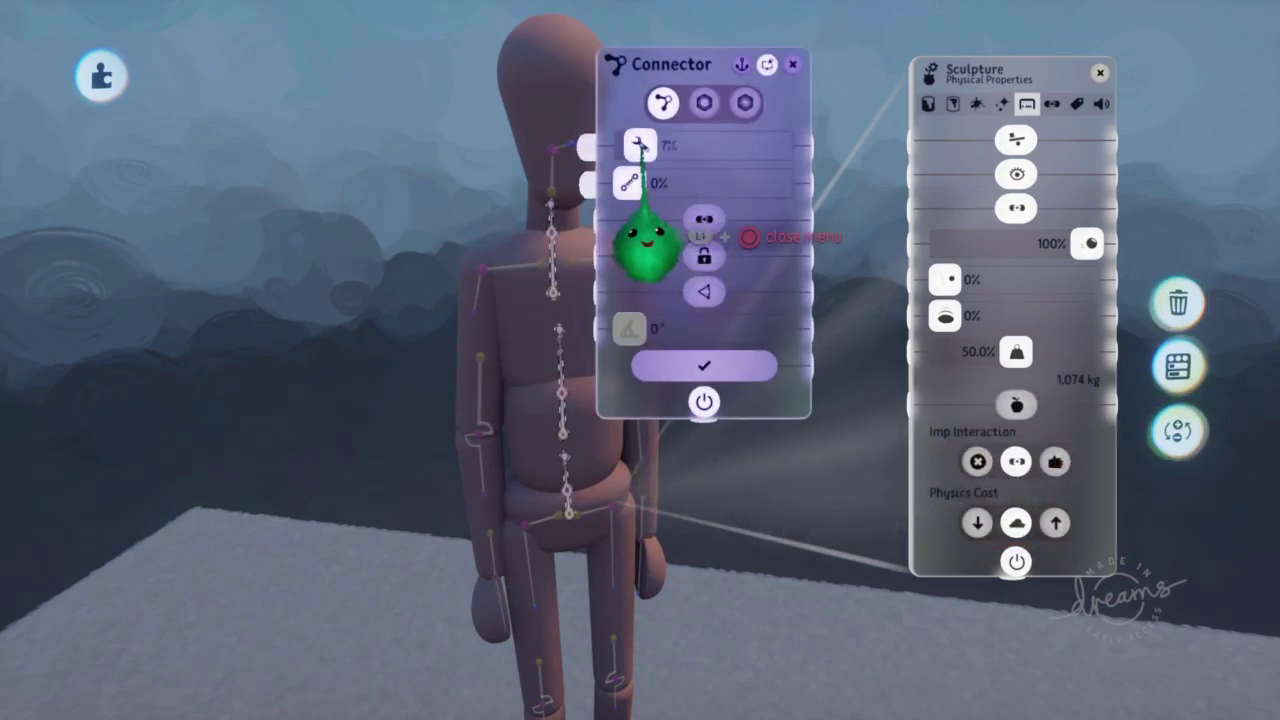
{"action": "key", "text": "Escape"}
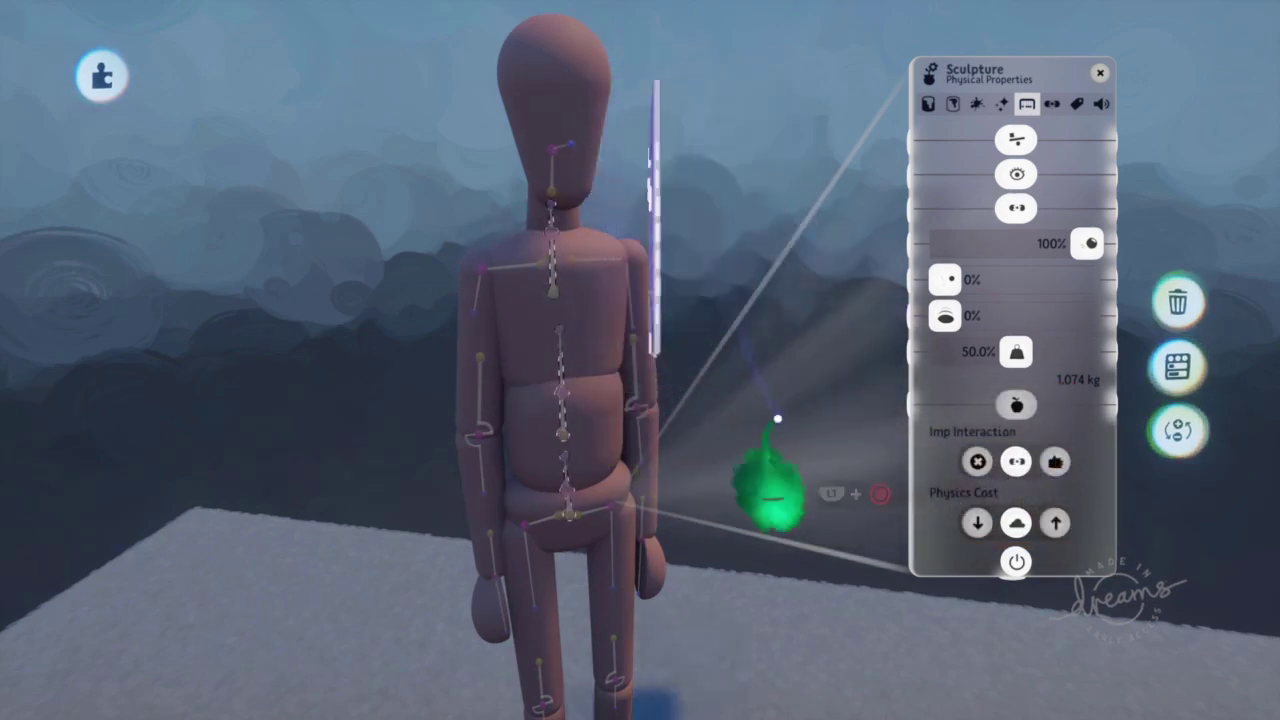
{"action": "scroll", "coordinate": [765, 385], "scroll_direction": "down", "scroll_amount": 5}
{"action": "key", "text": "space"}
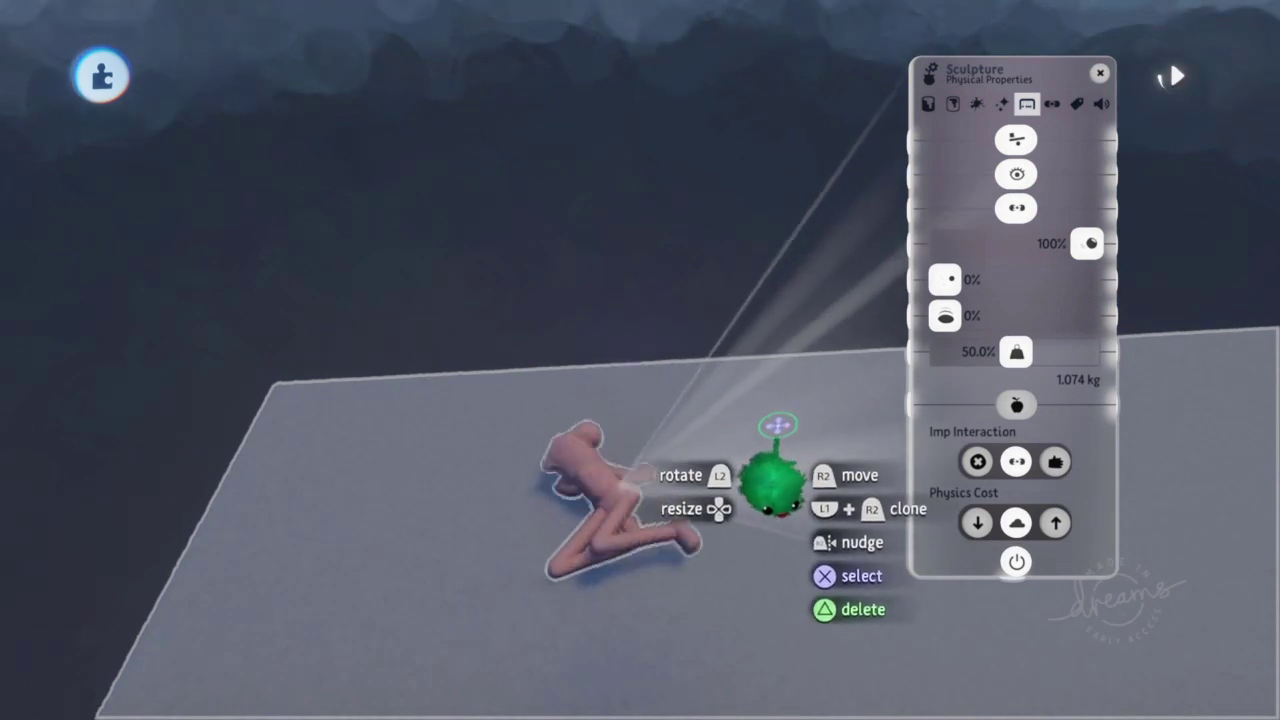
{"action": "middle_click_drag", "start_coordinate": [771, 398], "coordinate": [776, 431]}
{"action": "scroll", "coordinate": [777, 431], "scroll_direction": "up", "scroll_amount": 5}
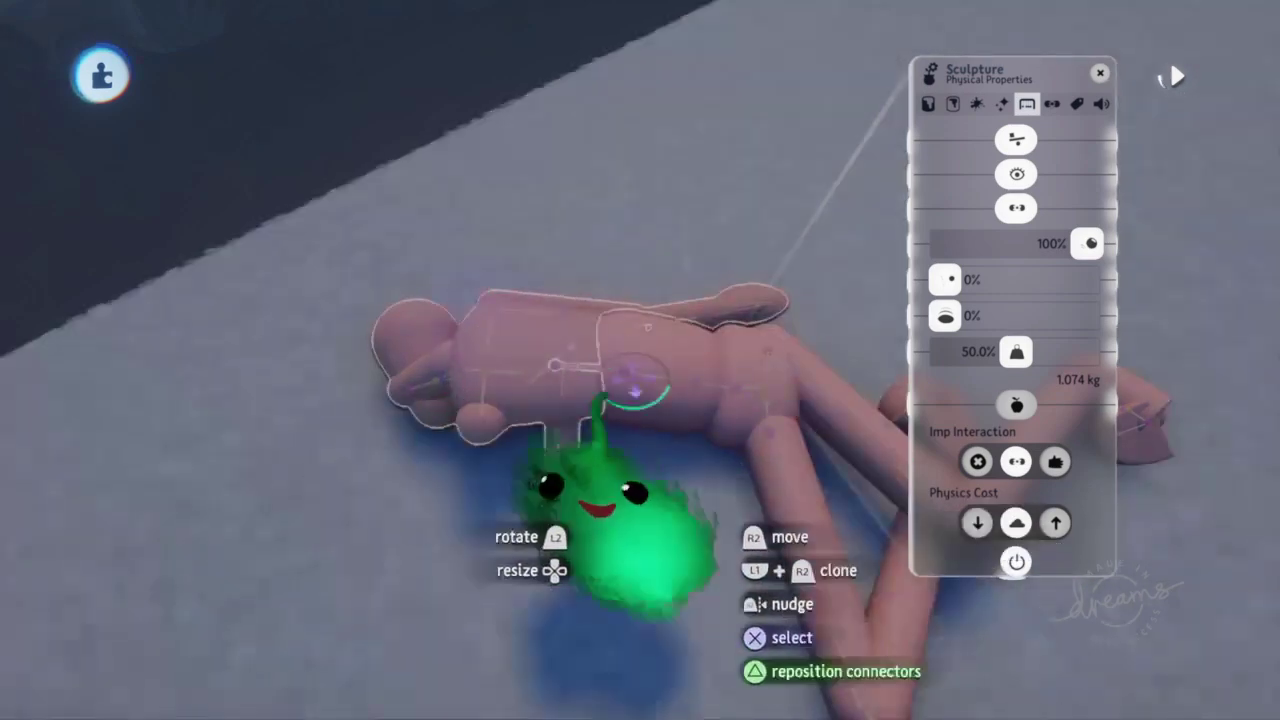
- Rewind the scene, undo the Springiness change on the spine connectors, and close the connector settings
{"action": "scroll", "coordinate": [714, 320], "scroll_direction": "down", "scroll_amount": 5}
{"action": "key", "text": "Left"}
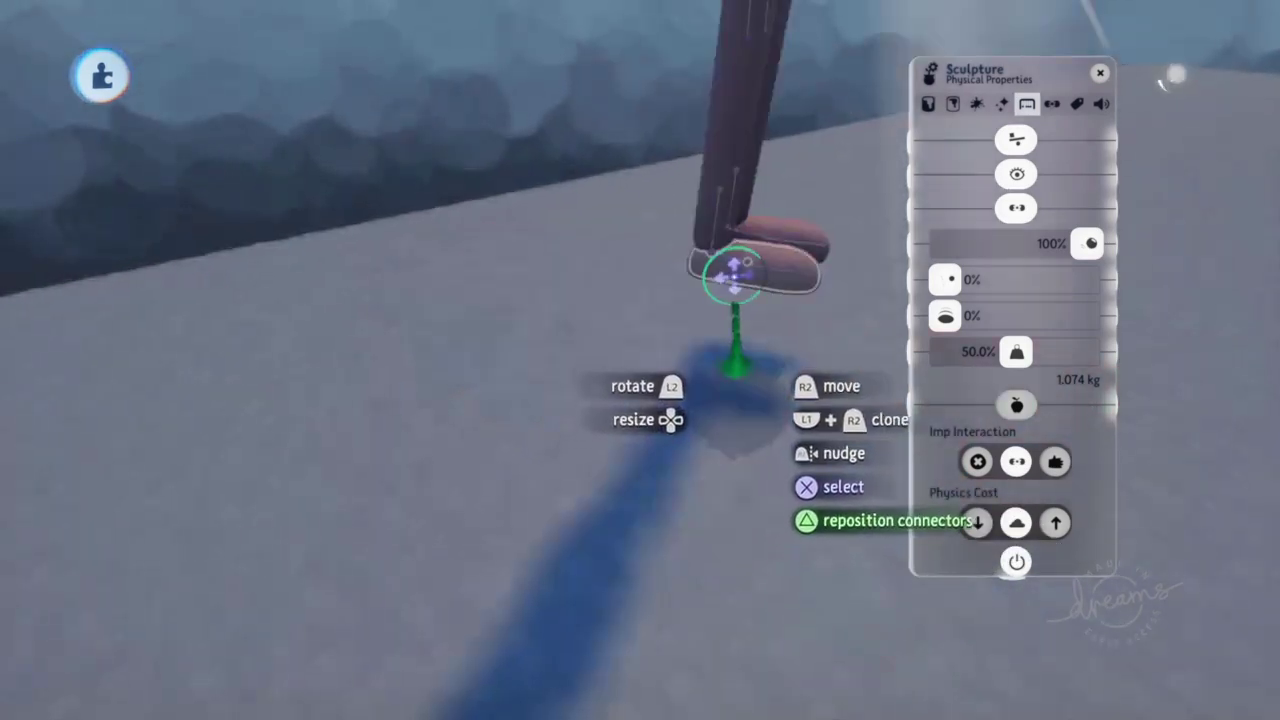
{"action": "middle_click_drag", "start_coordinate": [734, 271], "coordinate": [769, 363]}
{"action": "key", "text": "Left"}
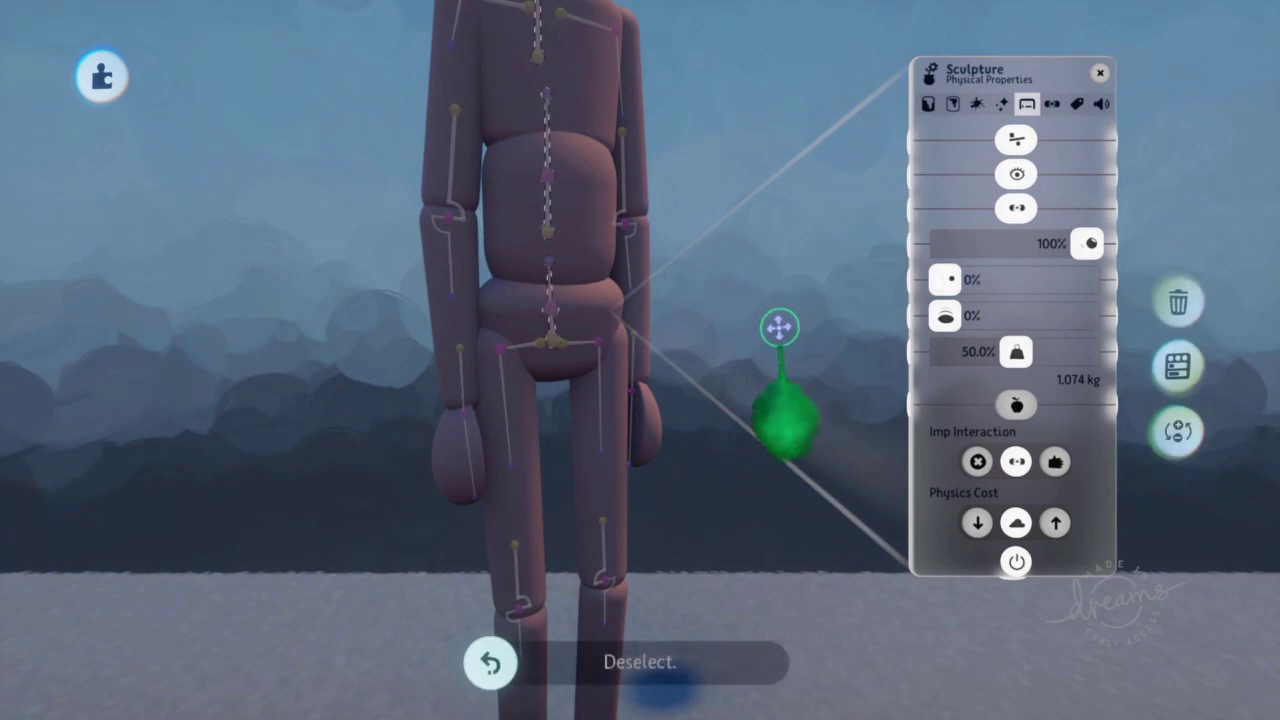
{"action": "key", "text": "Left"}
{"action": "key", "text": "Left"}
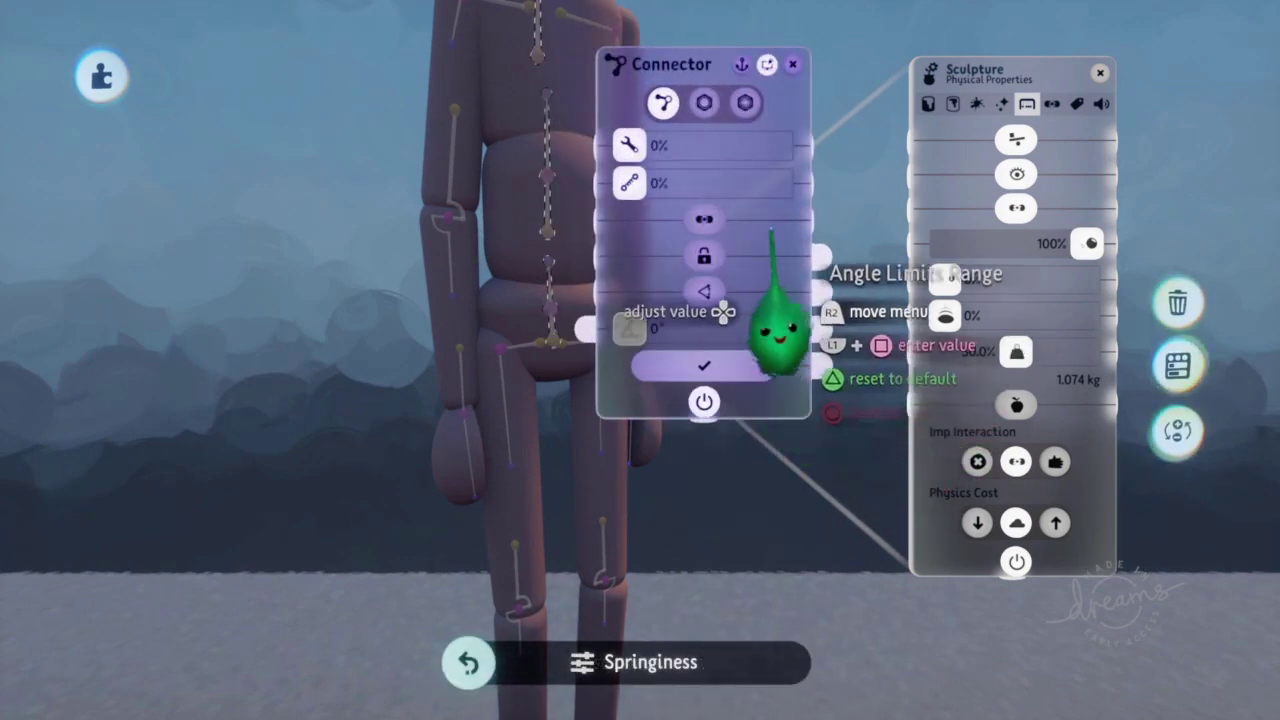
{"action": "key", "text": "Escape"}
- Look over the whole cloned body and close the sculpture's physical properties
{"action": "scroll", "coordinate": [743, 454], "scroll_direction": "down", "scroll_amount": 5}
{"action": "middle_click_drag", "start_coordinate": [743, 454], "coordinate": [763, 409]}
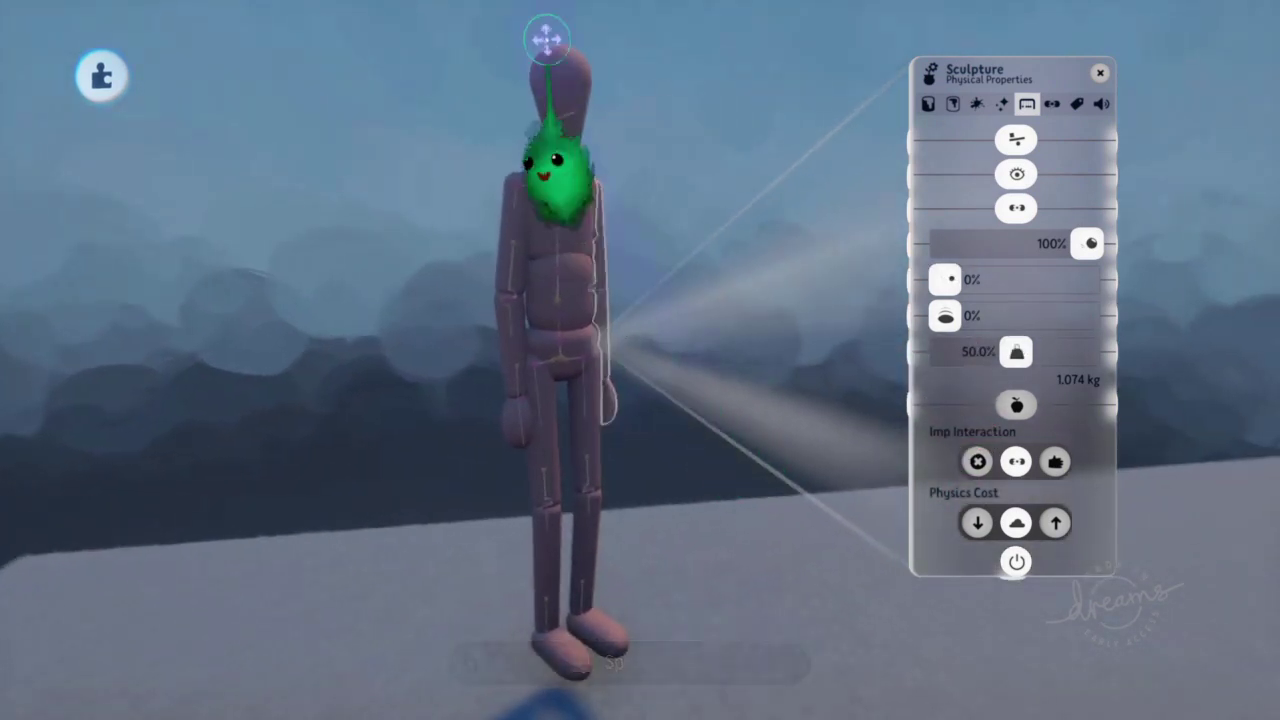
{"action": "middle_click_drag", "start_coordinate": [596, 479], "coordinate": [648, 404]}
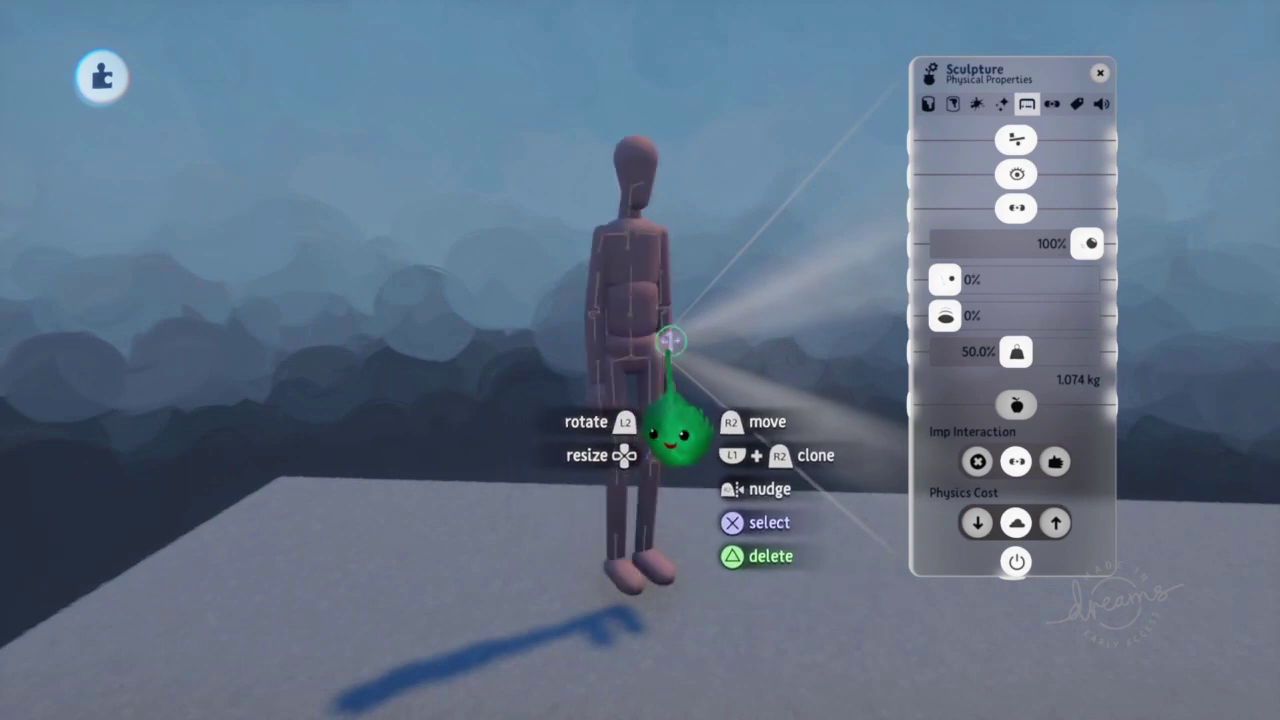
{"action": "middle_click_drag", "start_coordinate": [671, 341], "coordinate": [877, 349]}
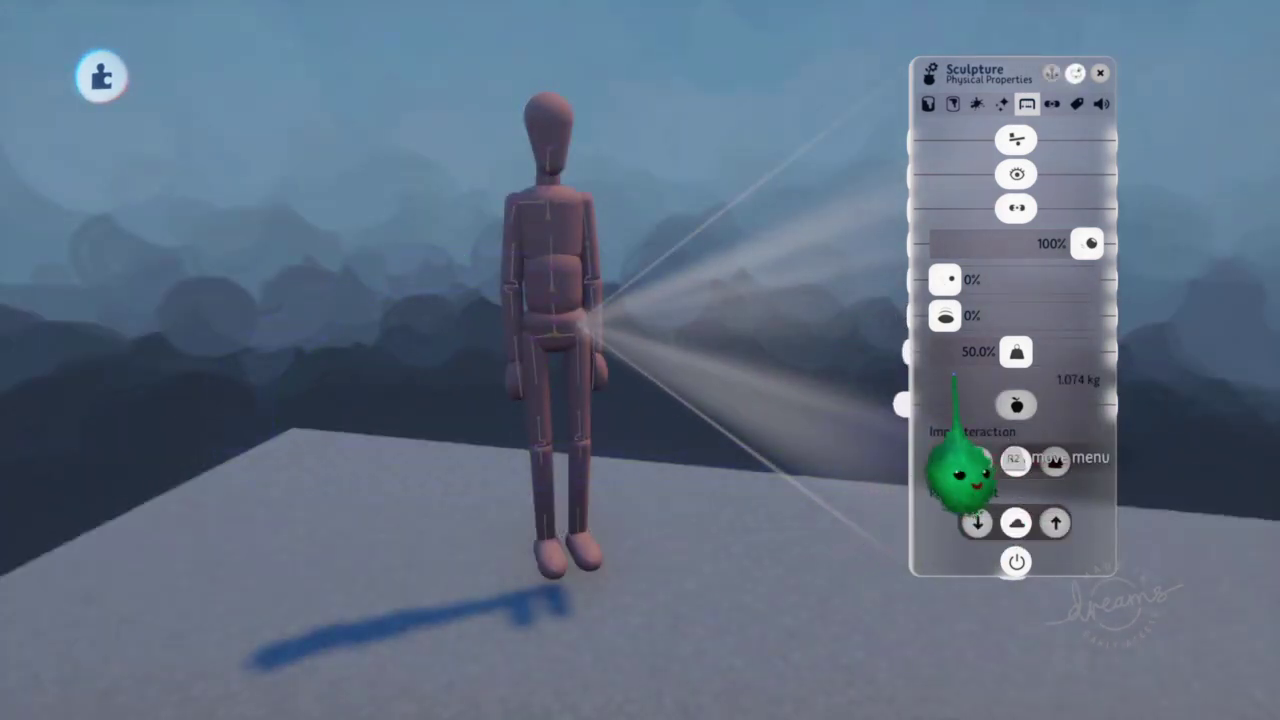
{"action": "key", "text": "Escape"}
{"action": "mouse_move", "coordinate": [953, 375]}
{"action": "middle_mouse_down"}
{"action": "mouse_move", "coordinate": [891, 371]}
{"action": "mouse_move", "coordinate": [871, 317]}
{"action": "middle_mouse_up"}
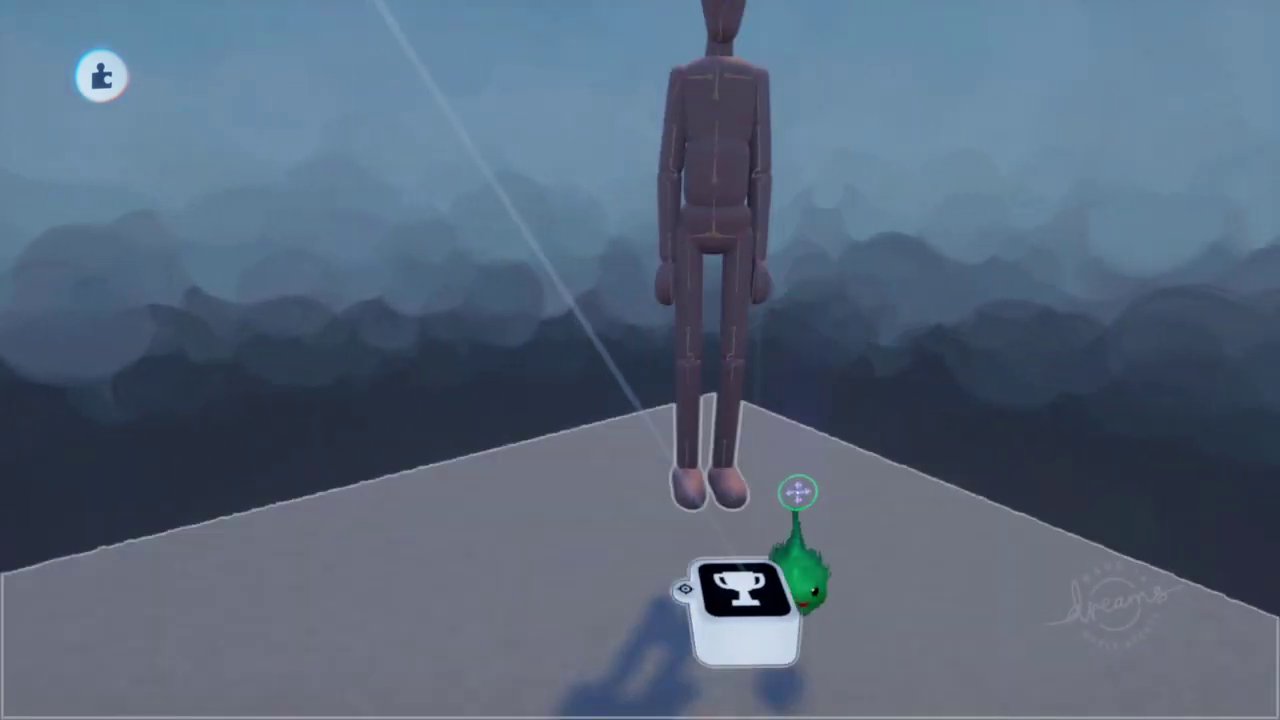
- Open the blank puppet's settings, move them clear of the puppet, and show its Body Structure with time running
{"action": "left_click", "coordinate": [738, 202]}
{"action": "middle_click_drag", "start_coordinate": [455, 240], "coordinate": [519, 372]}
{"action": "left_click_drag", "start_coordinate": [447, 352], "coordinate": [394, 457]}
{"action": "left_click", "coordinate": [337, 71]}
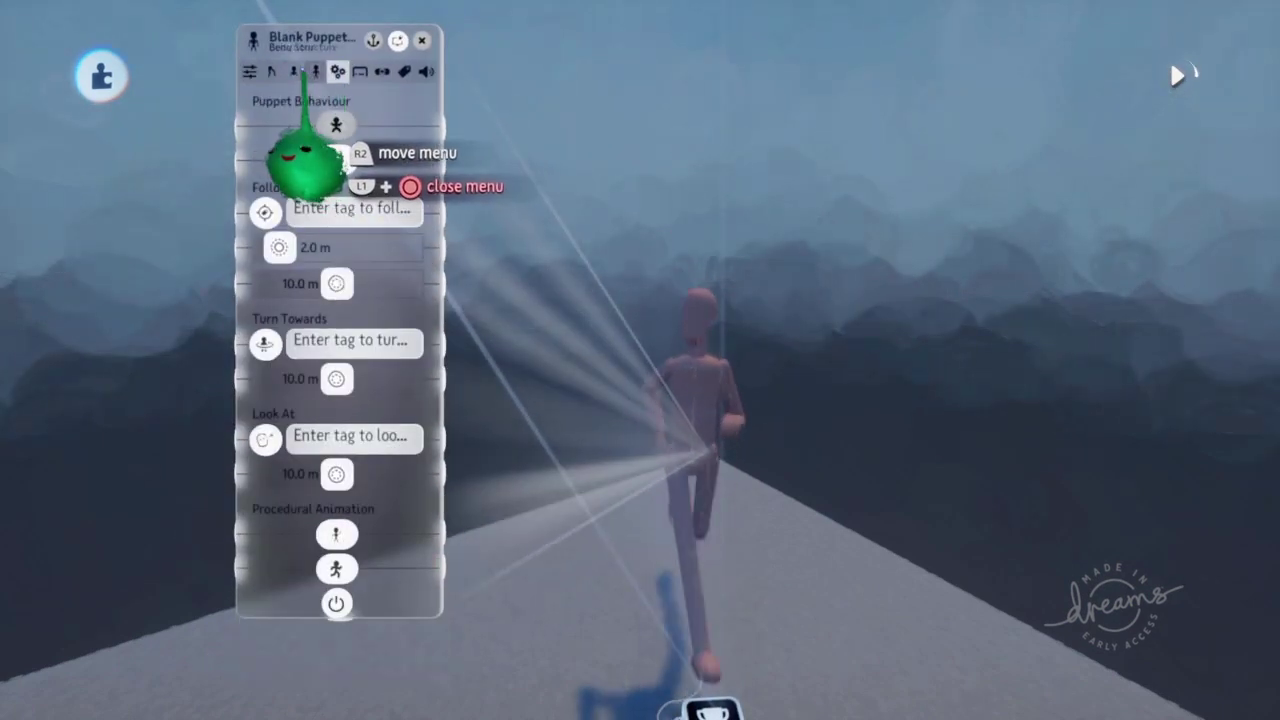
{"action": "left_click", "coordinate": [315, 71]}
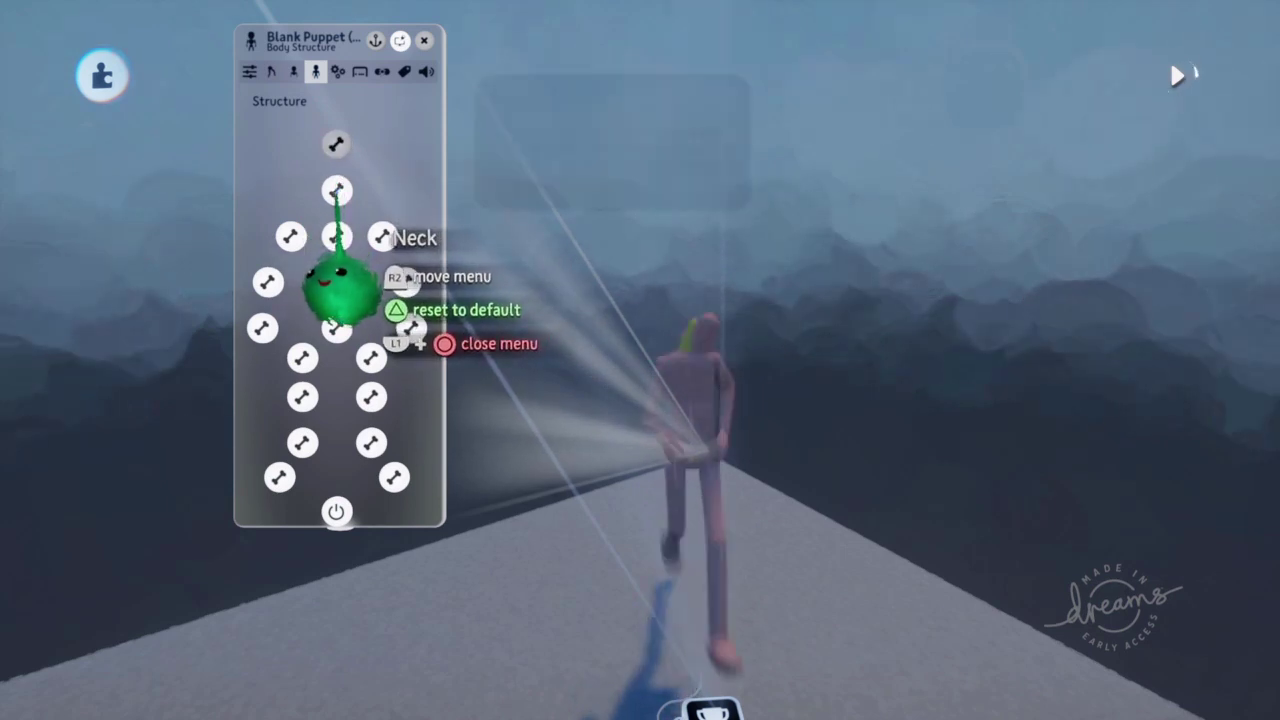
- Remove the head, neck, chest and arm parts from the puppet's body structure and run time to test its movement
{"action": "left_click", "coordinate": [337, 191]}
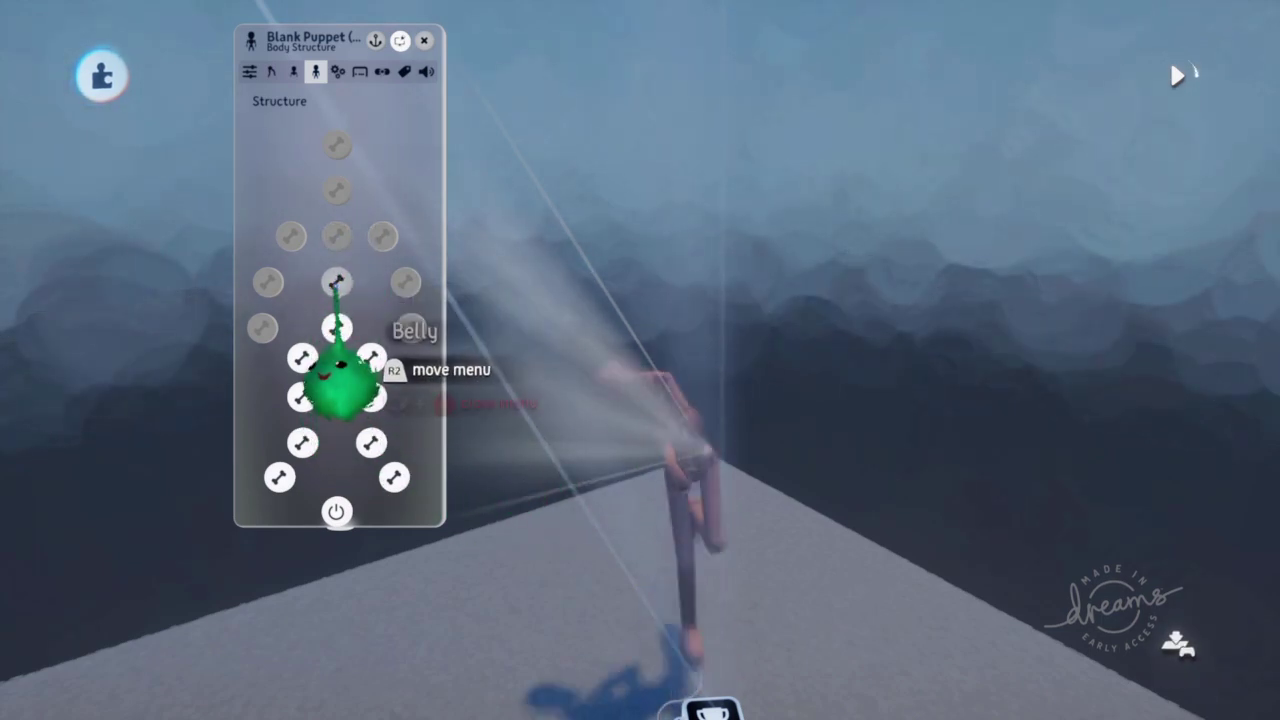
{"action": "left_click", "coordinate": [336, 283]}
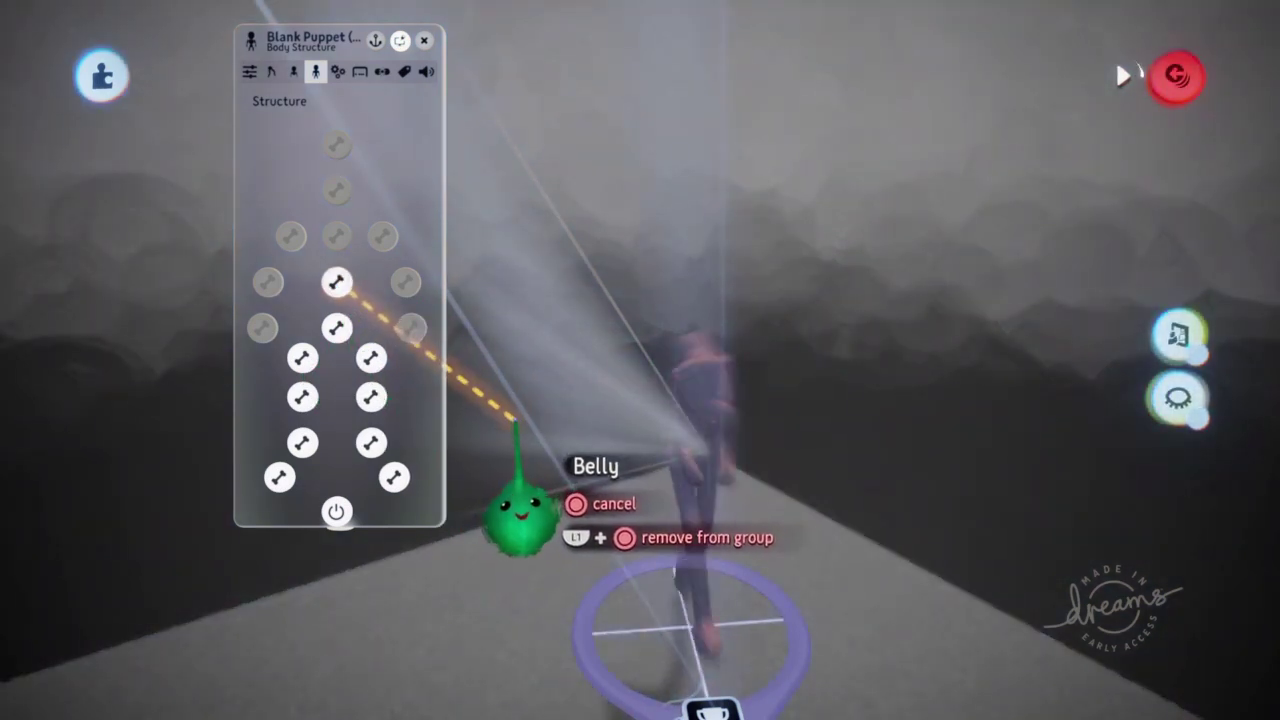
{"action": "left_click", "coordinate": [515, 252]}
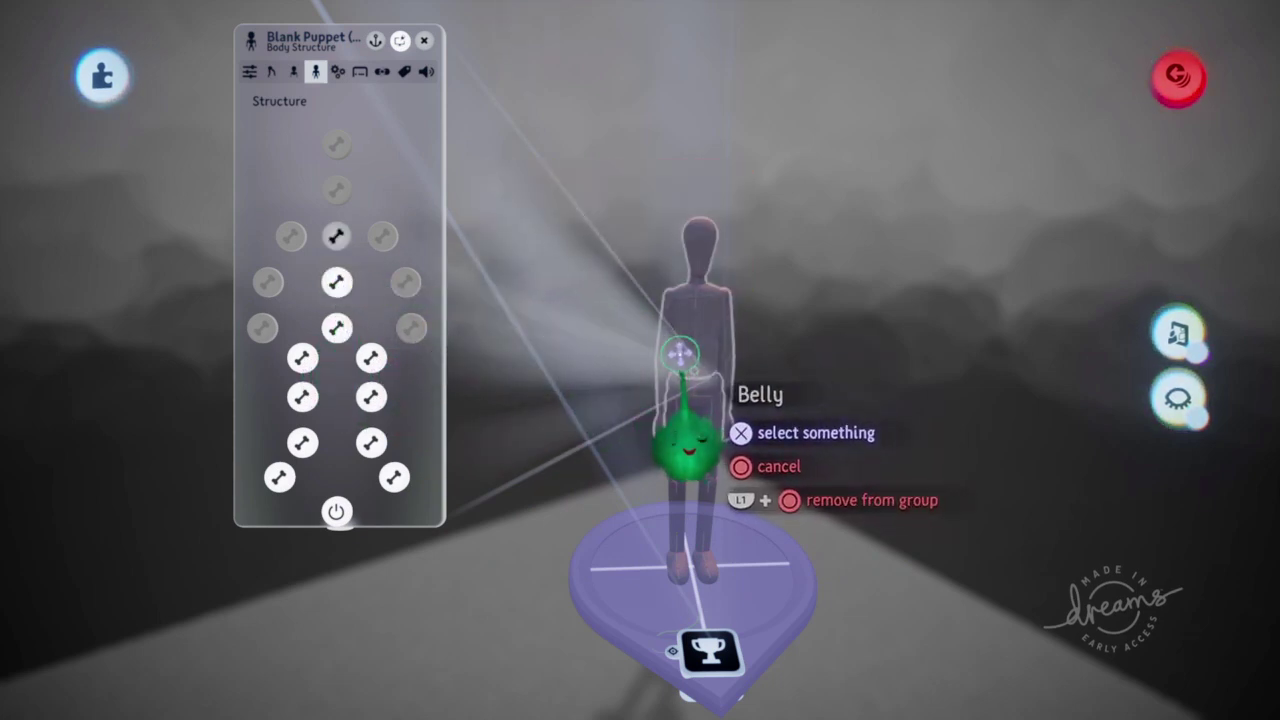
{"action": "key", "text": "space"}
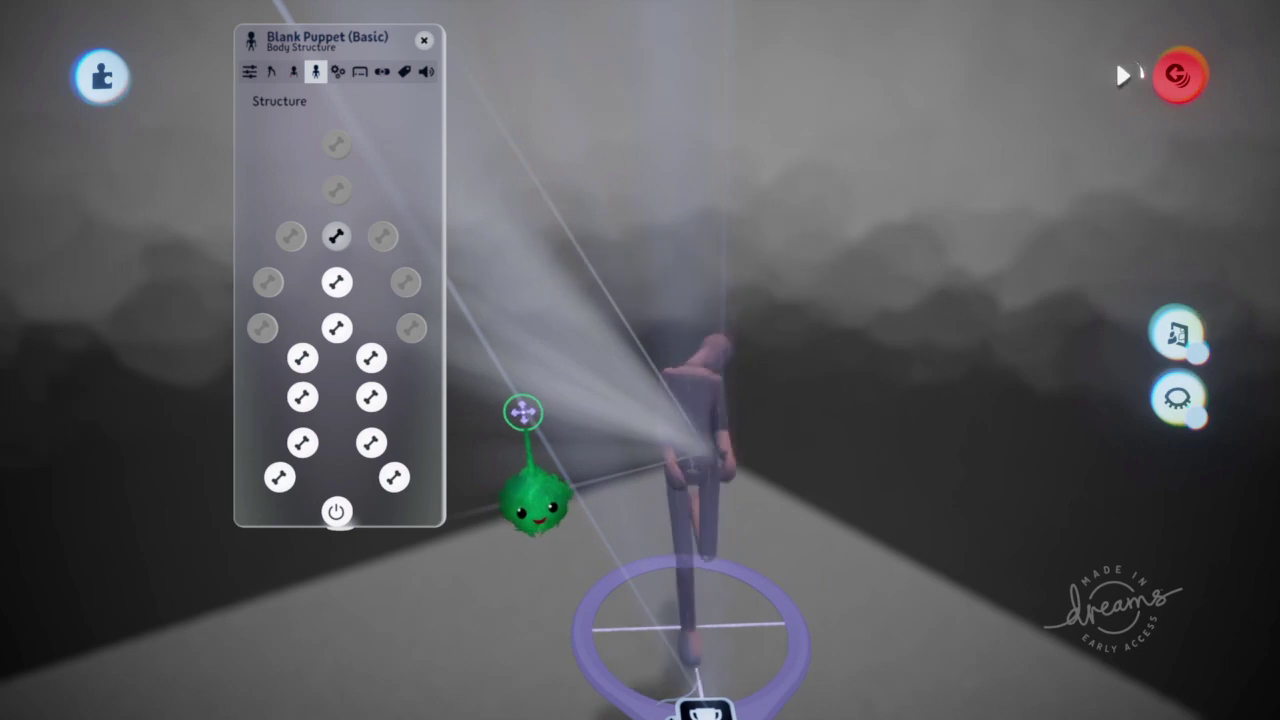
- Remove the remaining parts from the puppet's body structure, run time to test it, and rewind
{"action": "key", "text": "space"}
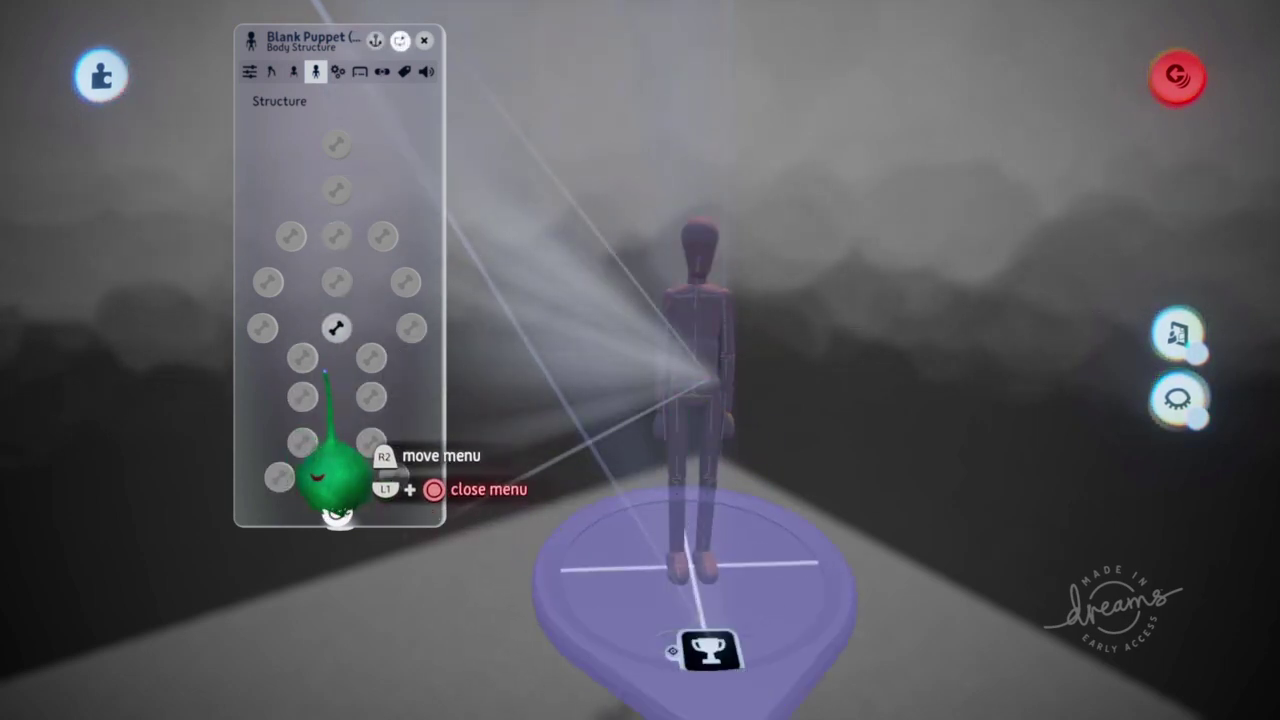
{"action": "key", "text": "space"}
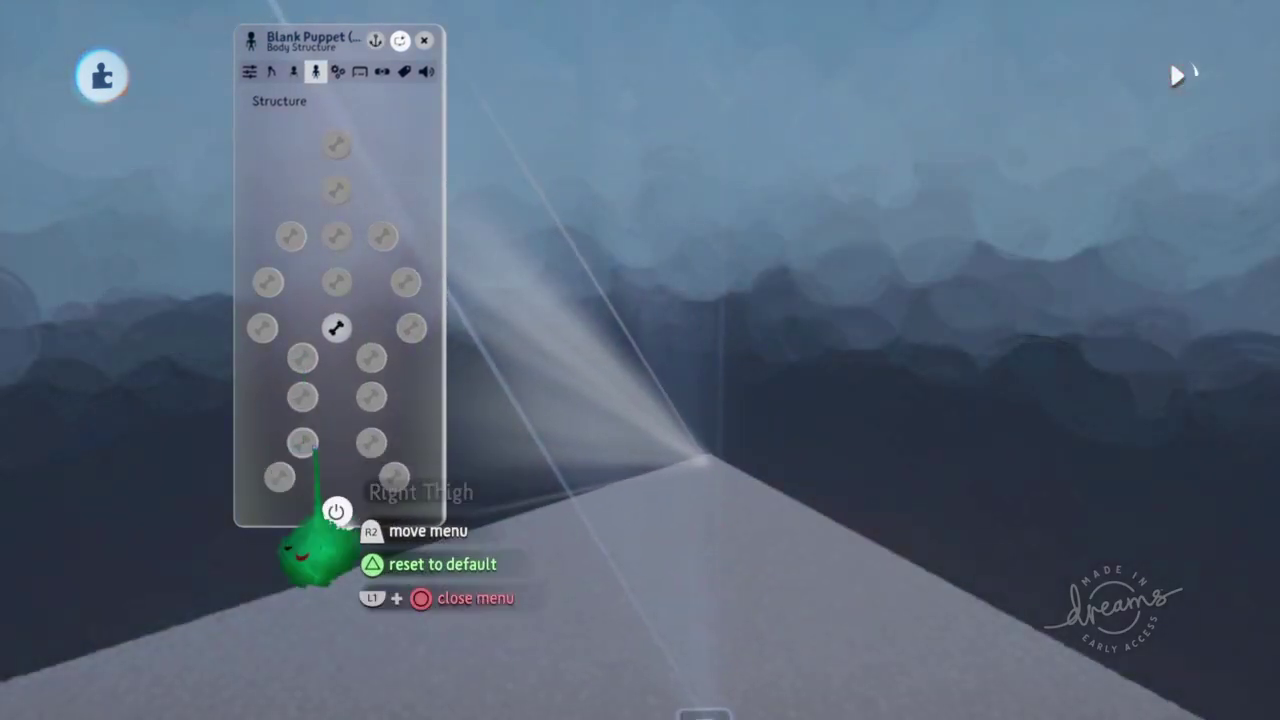
{"action": "key", "text": "space"}
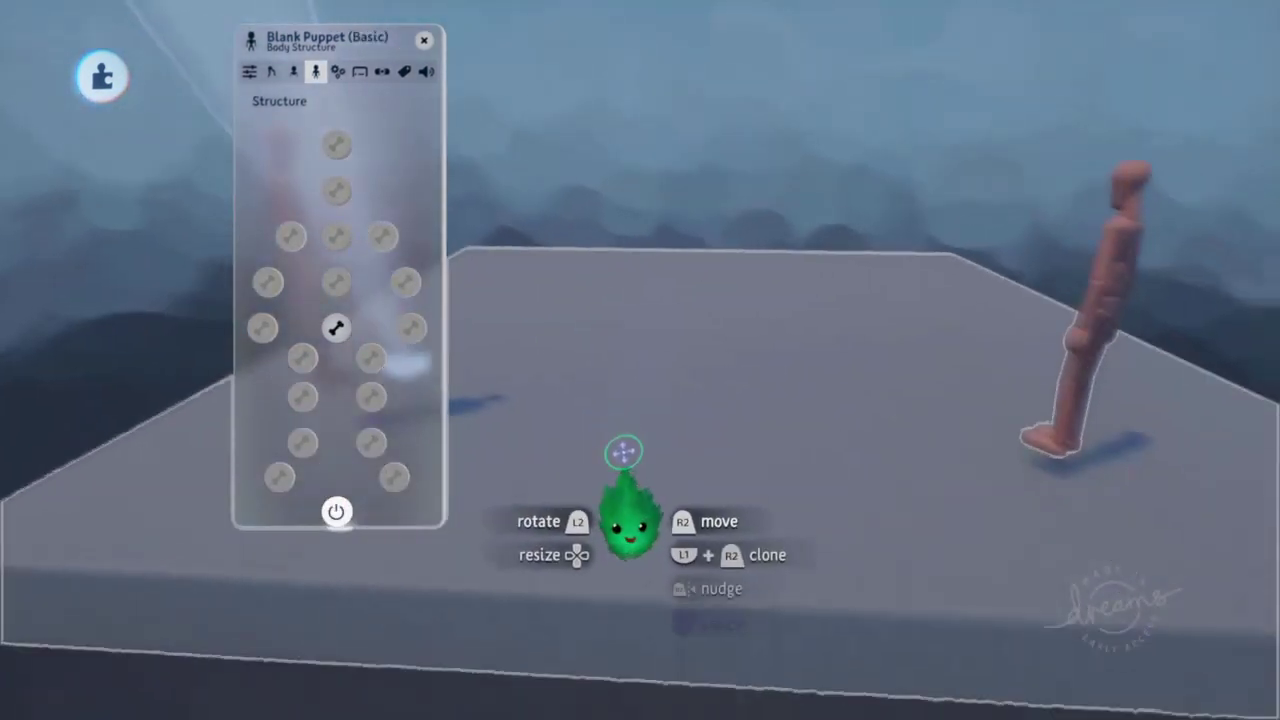
- Run time and rewind twice from a wider view to compare how the puppet and the cloned body fall
{"action": "key", "text": "space"}
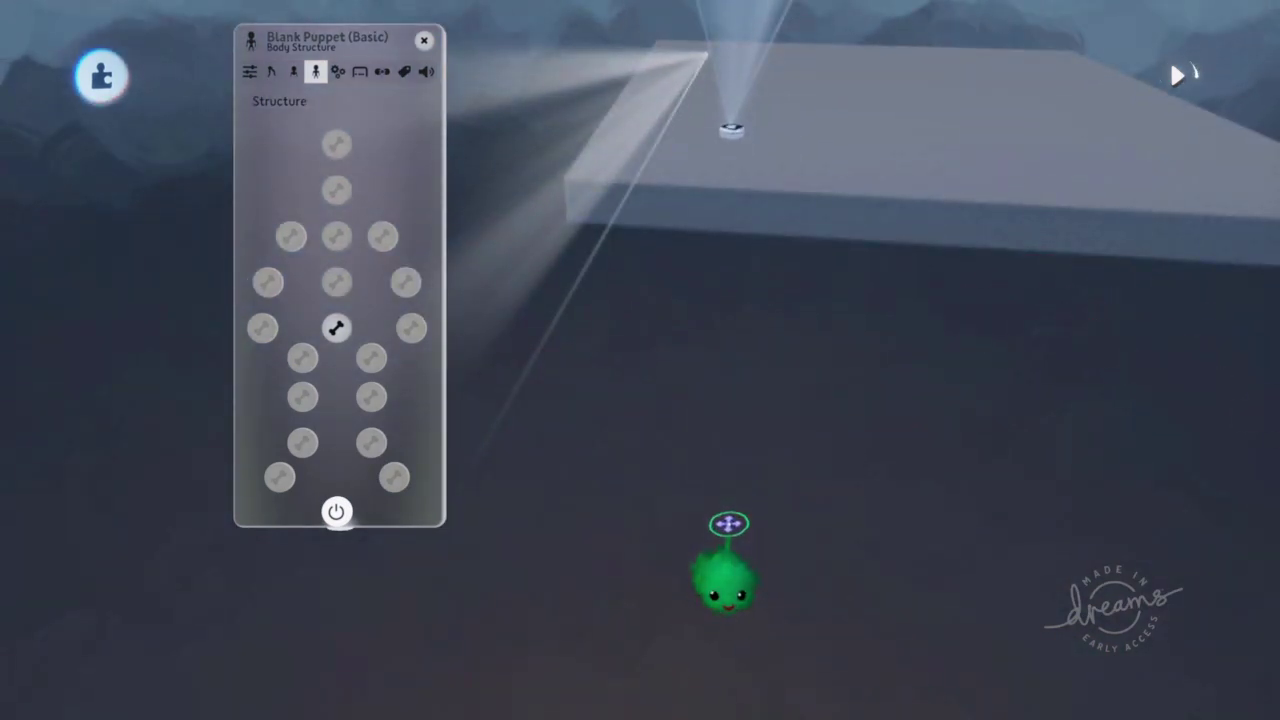
{"action": "key", "text": "space"}
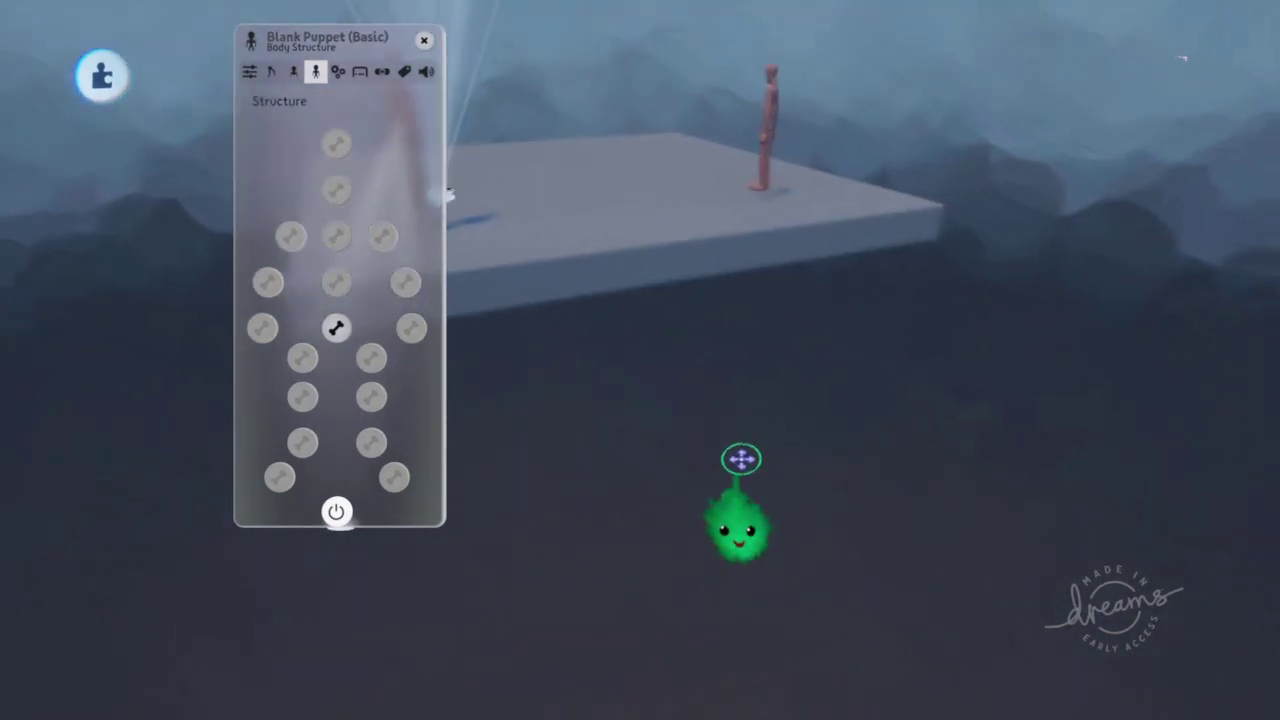
{"action": "key", "text": "space"}
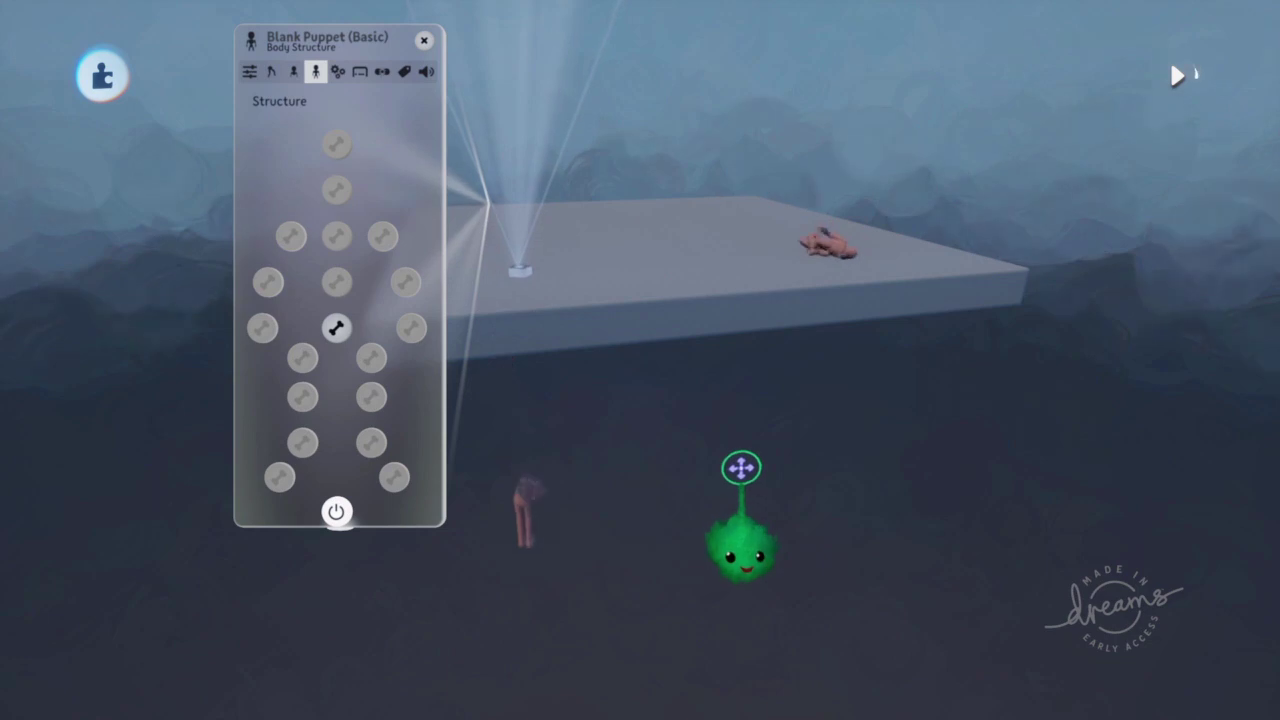
{"action": "key", "text": "space"}
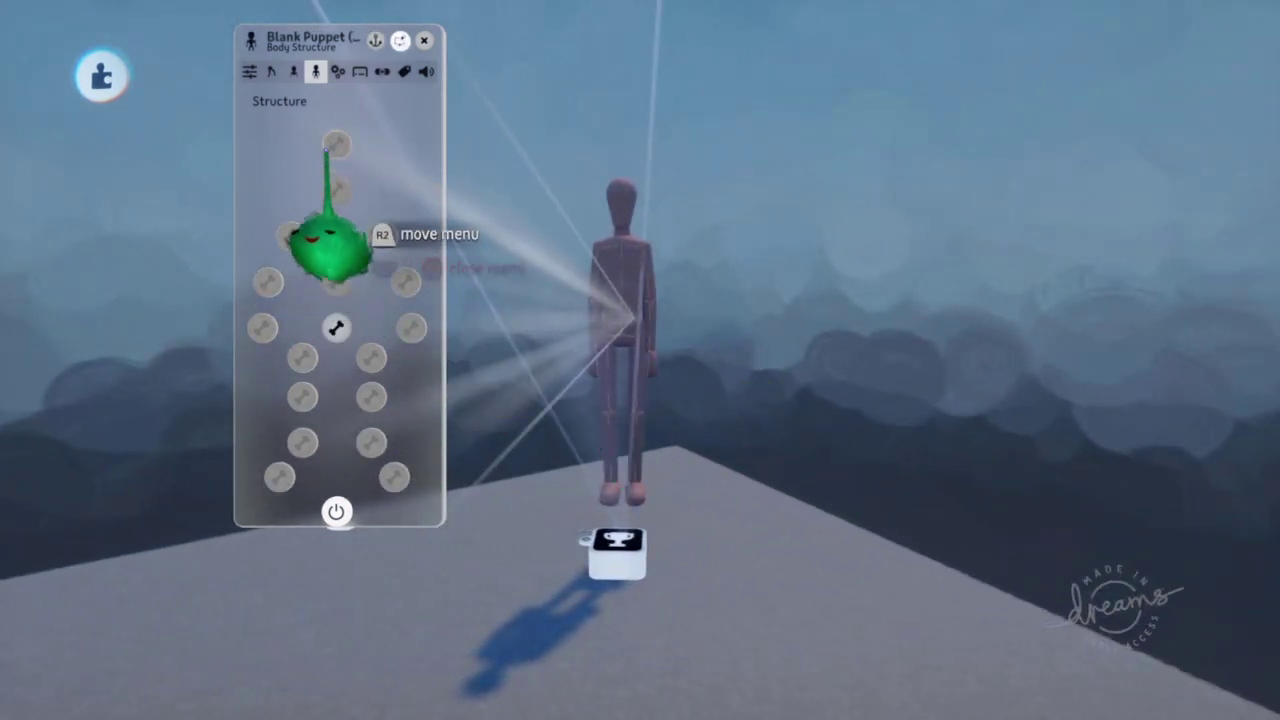
- Undo the part removals so the puppet's full body structure is restored
{"action": "left_click_drag", "start_coordinate": [372, 226], "coordinate": [480, 242]}
{"action": "key", "text": "ctrl+z"}
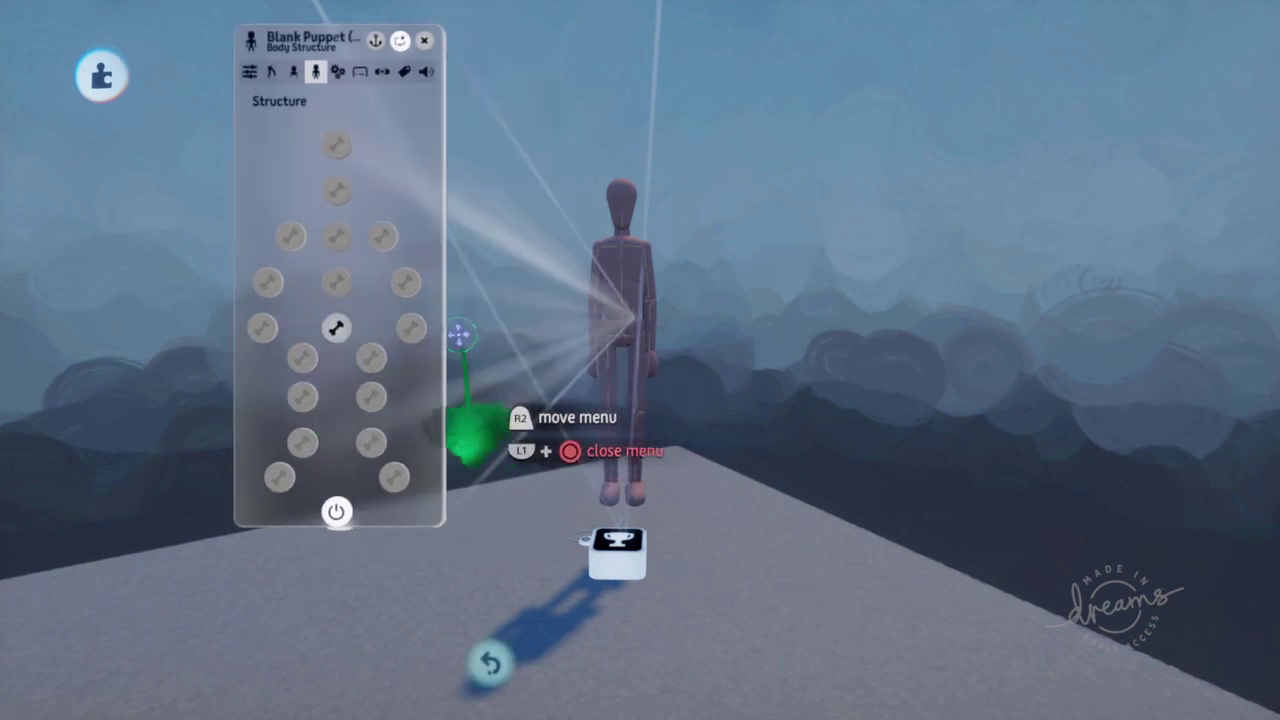
- Stamp a keyframe beside the puppet and remove it from the scene
{"action": "key", "text": "Tab"}
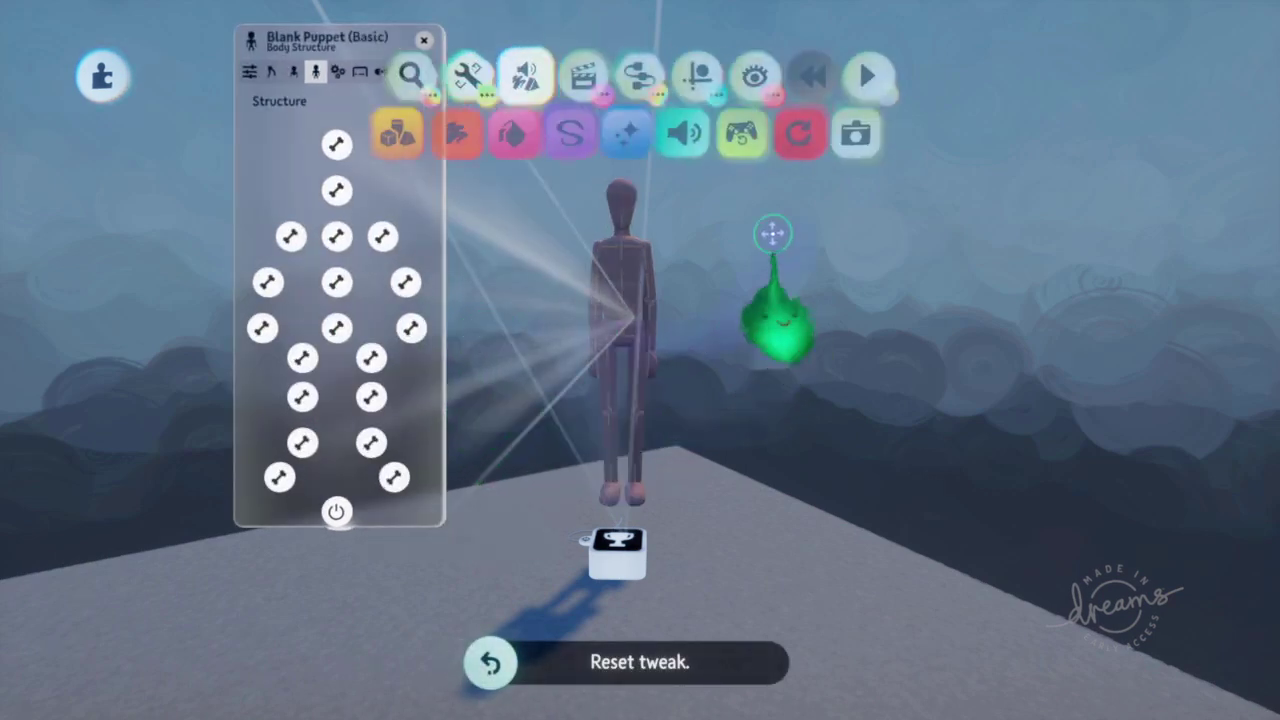
{"action": "left_click", "coordinate": [575, 82]}
{"action": "left_click", "coordinate": [575, 140]}
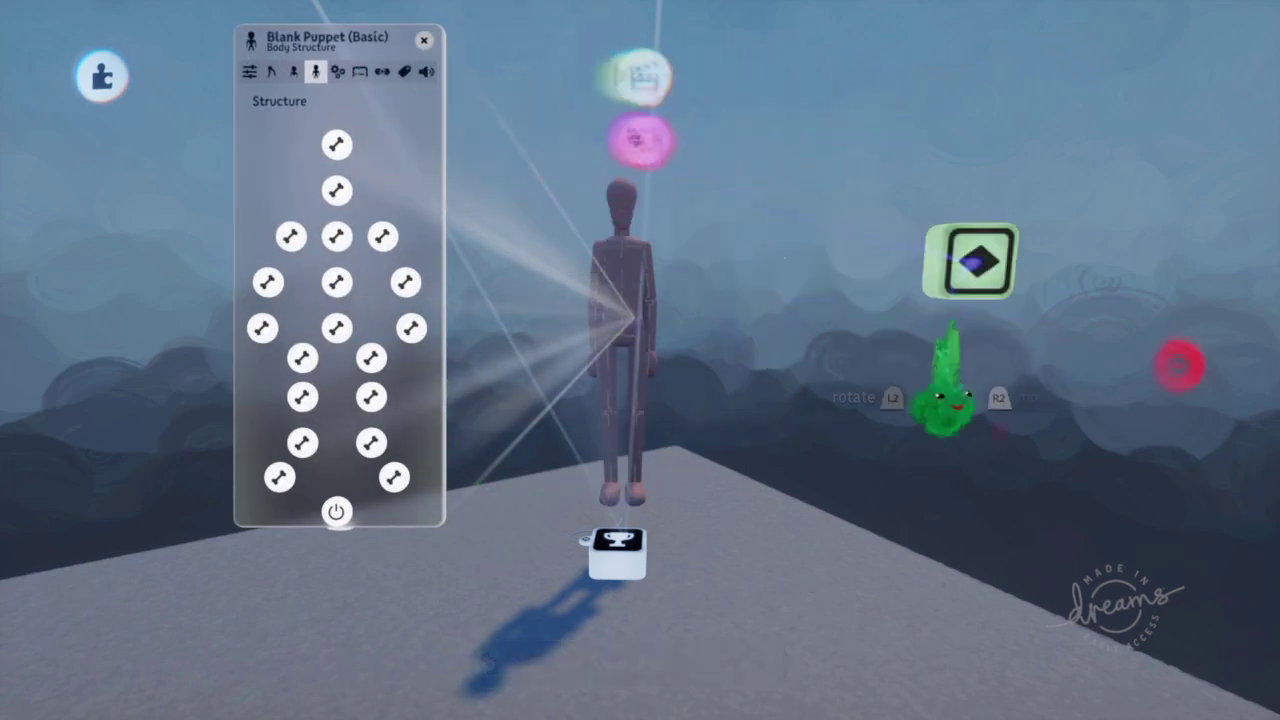
{"action": "left_click", "coordinate": [940, 355]}
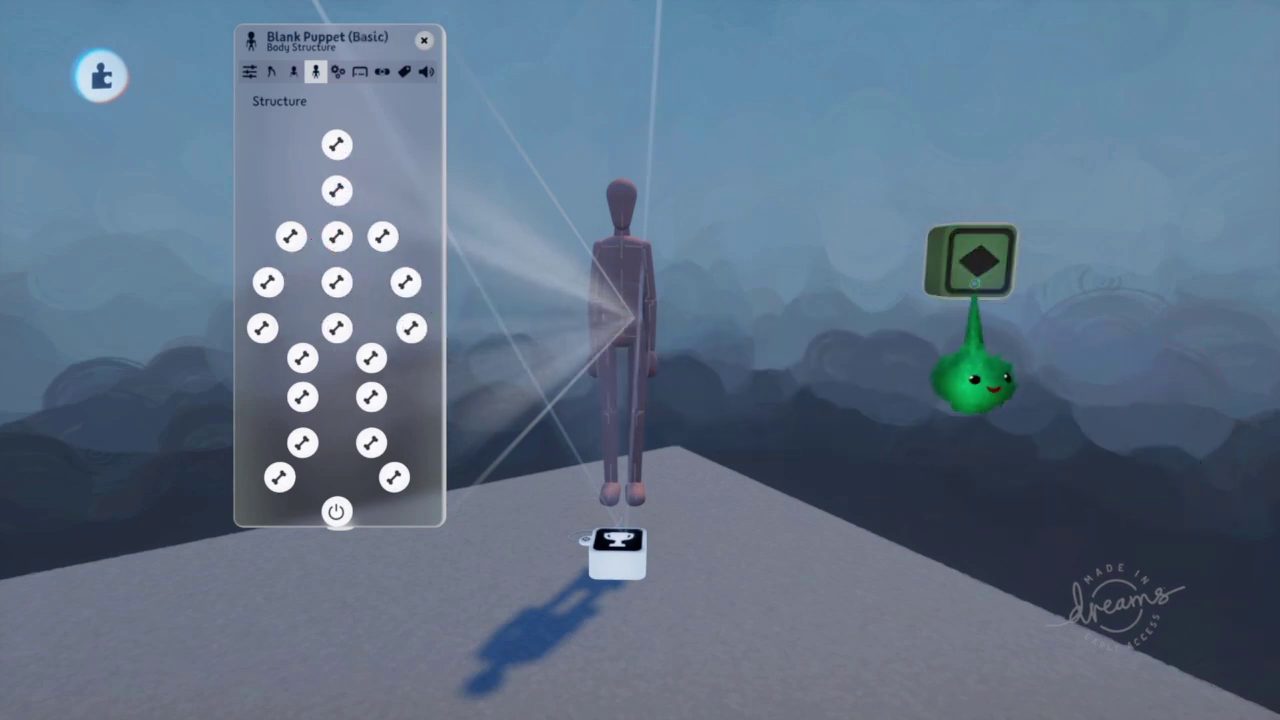
- Close the blank puppet's Body Structure settings and select all connected parts of the cloned body
{"action": "left_click", "coordinate": [424, 41]}
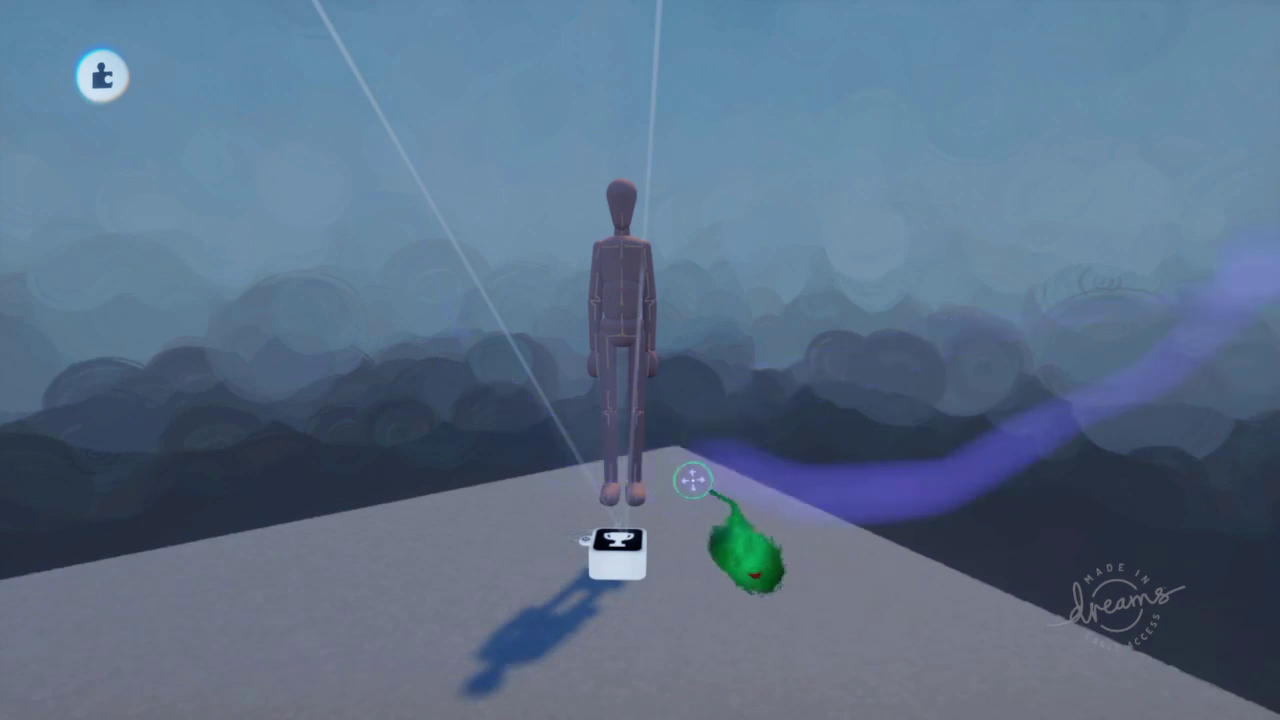
{"action": "middle_click_drag", "start_coordinate": [691, 480], "coordinate": [645, 378]}
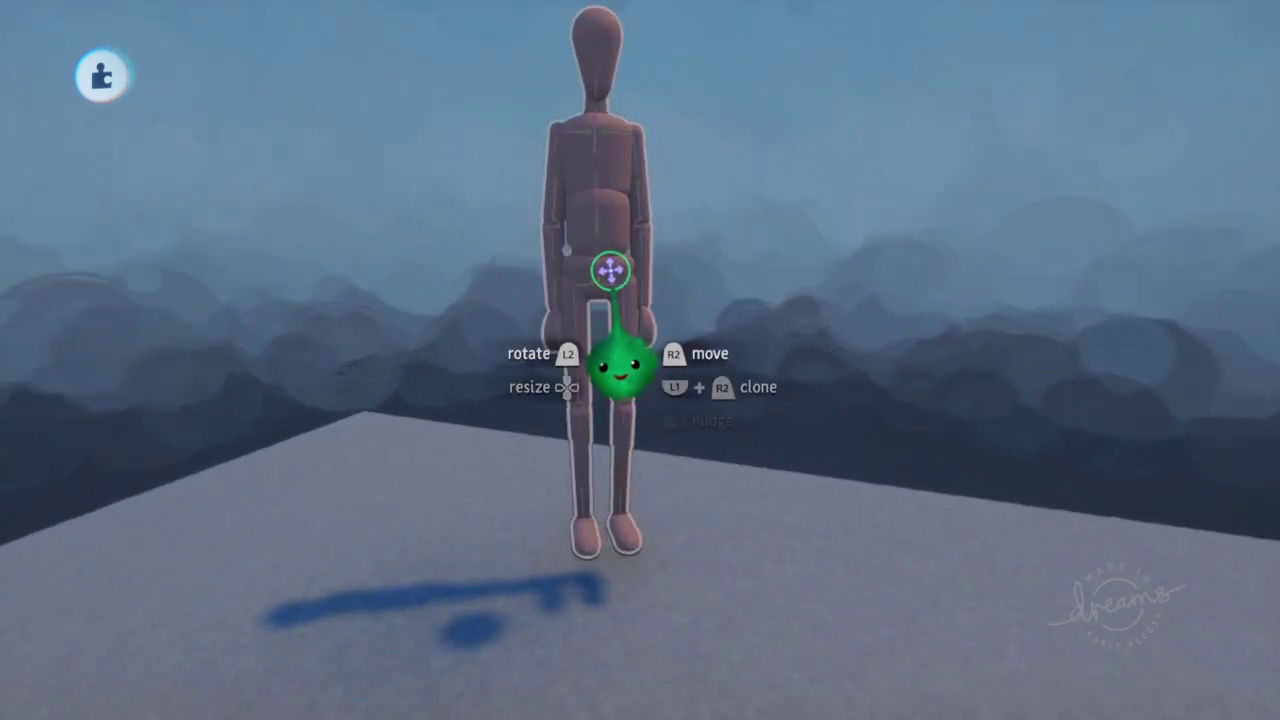
{"action": "left_click_drag", "start_coordinate": [620, 352], "coordinate": [632, 294]}
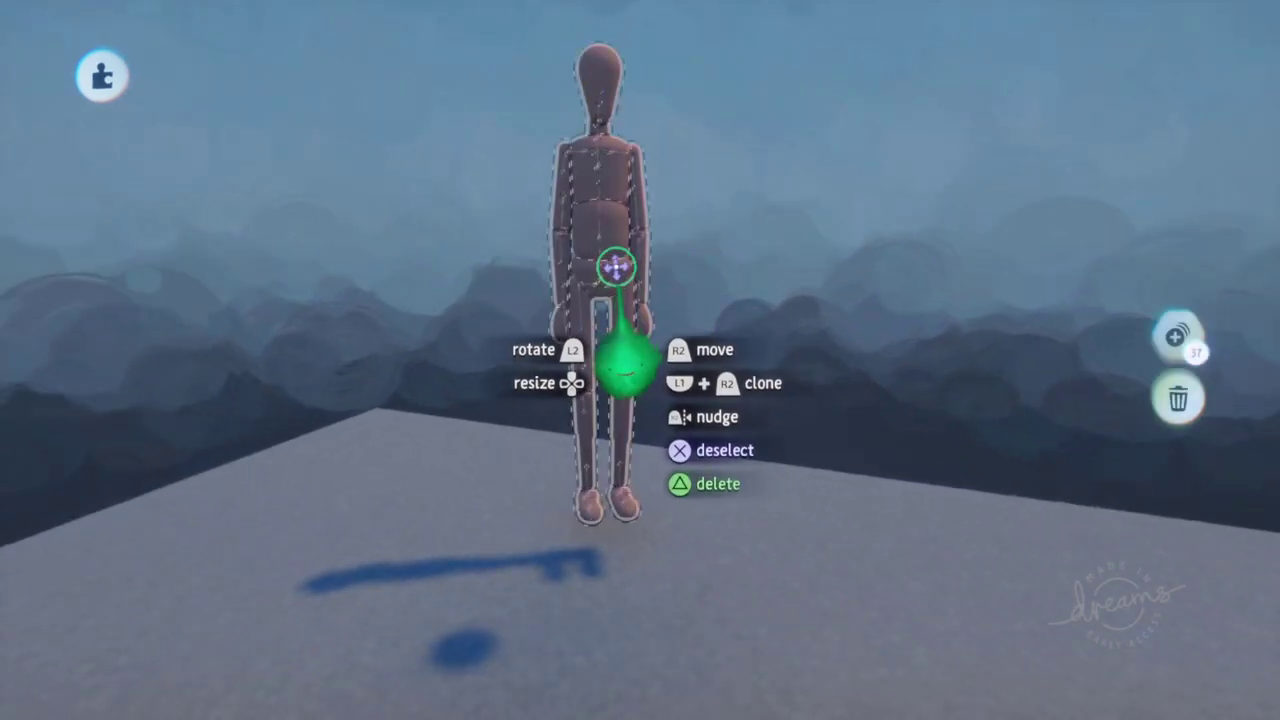
- Toggle the movable setting in the cloned body's Physical Properties to compare how it behaves, and leave it non-movable
{"action": "left_click", "coordinate": [728, 91]}
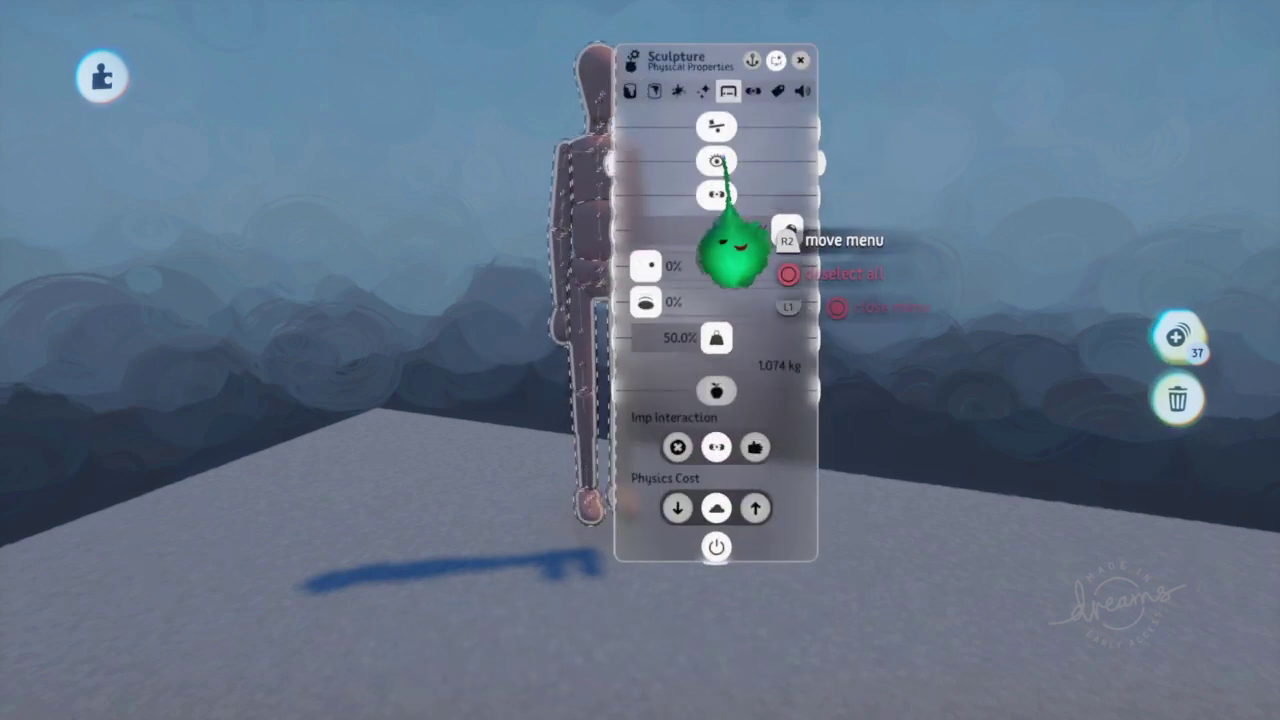
{"action": "mouse_move", "coordinate": [730, 228]}
{"action": "left_mouse_down"}
{"action": "mouse_move", "coordinate": [823, 251]}
{"action": "mouse_move", "coordinate": [858, 350]}
{"action": "left_mouse_up"}
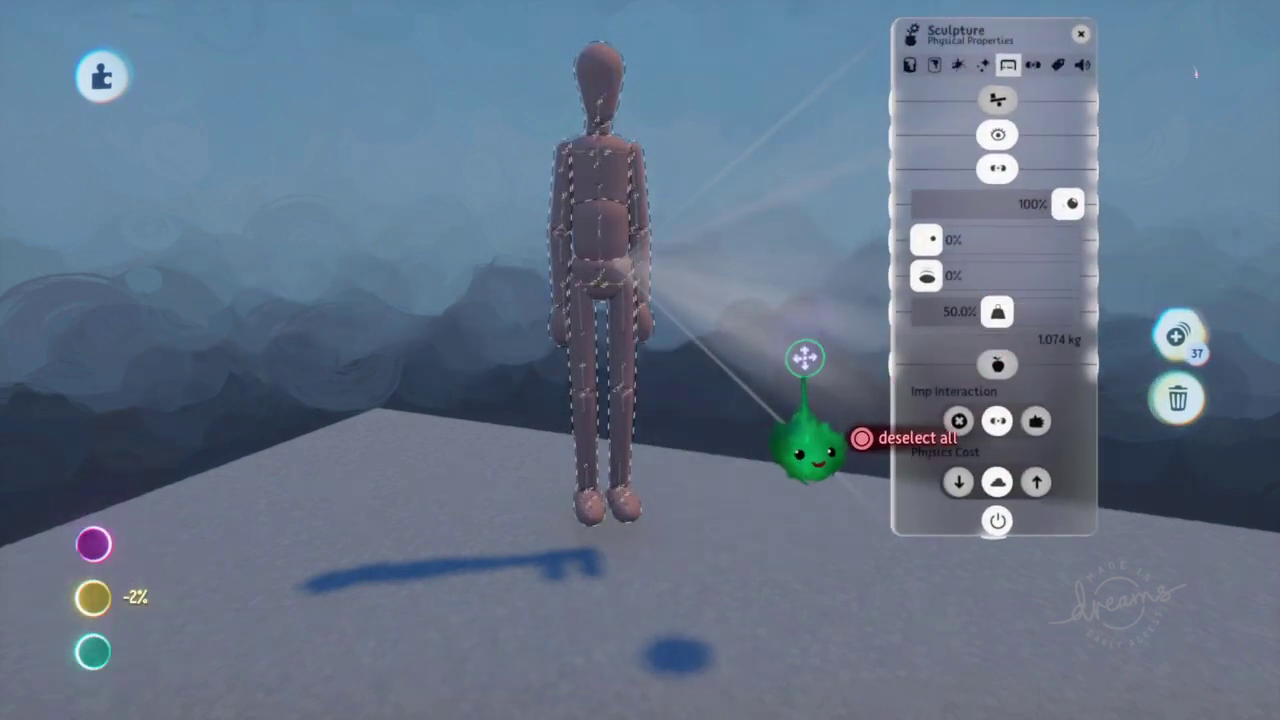
{"action": "left_click", "coordinate": [998, 100]}
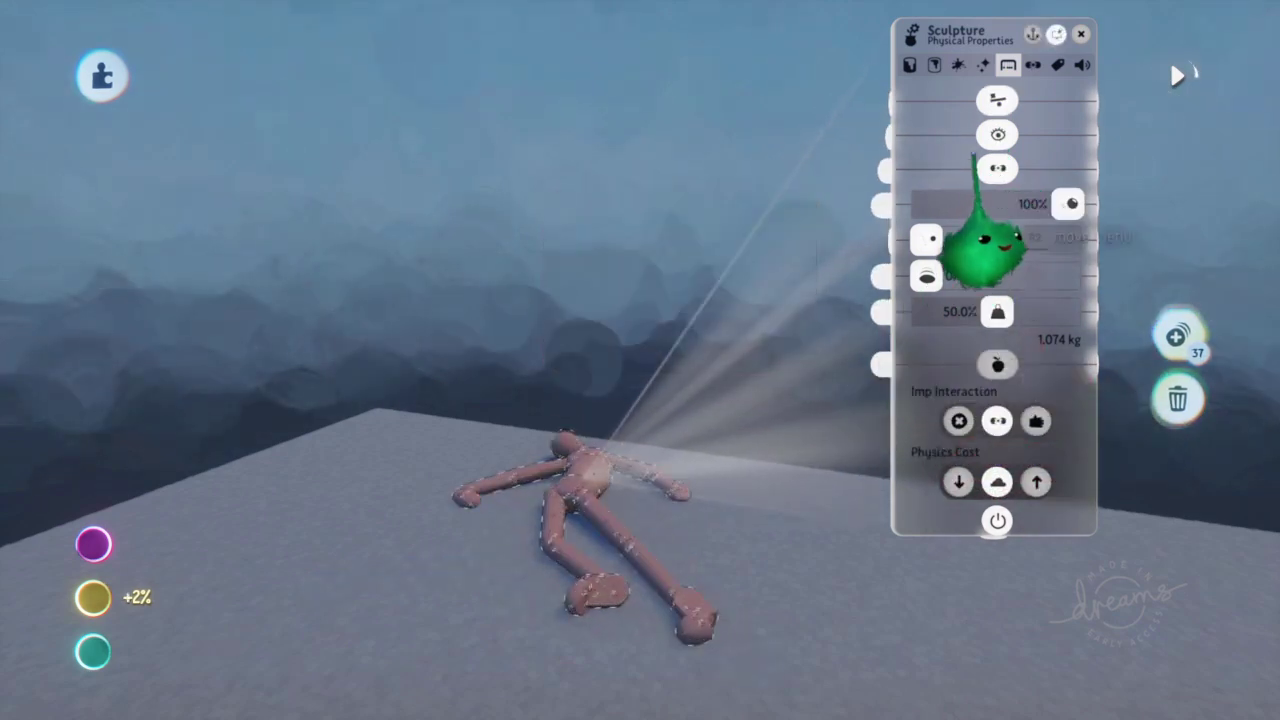
{"action": "left_click", "coordinate": [998, 101]}
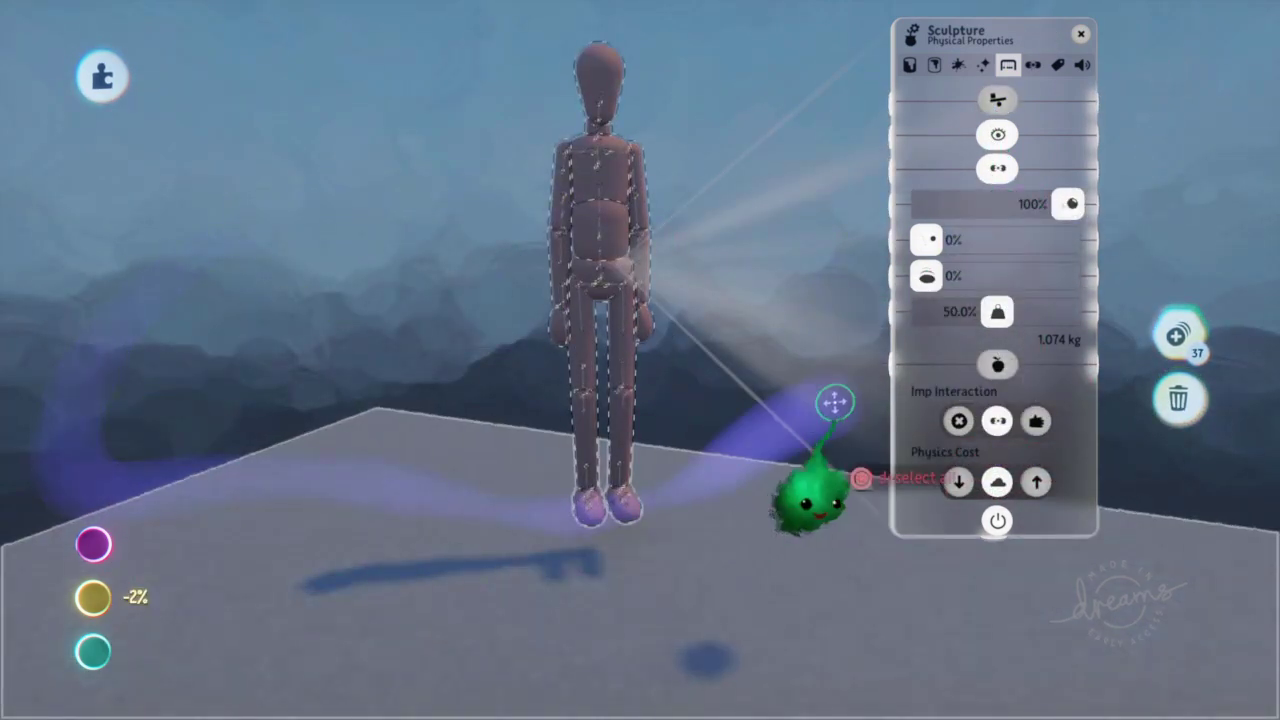
{"action": "key", "text": "Escape"}
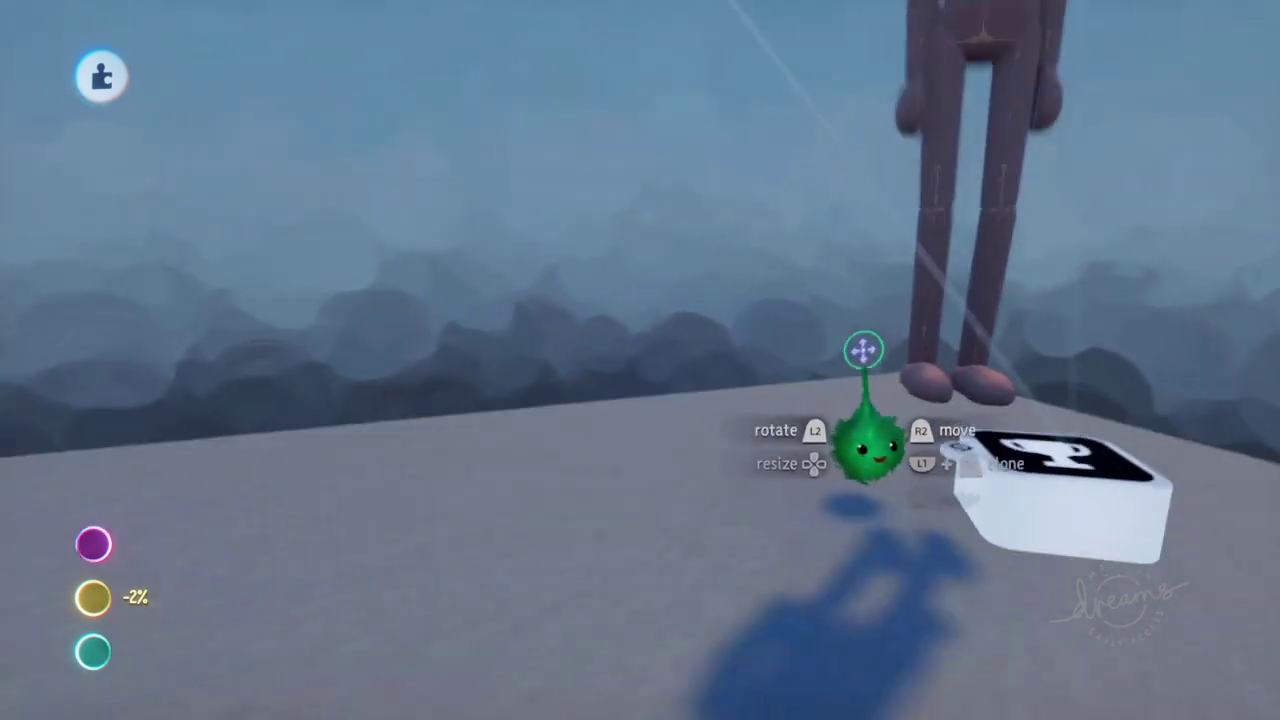
- Browse the connector gadgets with both bodies in view and scope into the blank puppet's group
{"action": "middle_click_drag", "start_coordinate": [789, 295], "coordinate": [739, 291]}
{"action": "middle_click_drag", "start_coordinate": [724, 365], "coordinate": [611, 249]}
{"action": "left_click", "coordinate": [640, 78]}
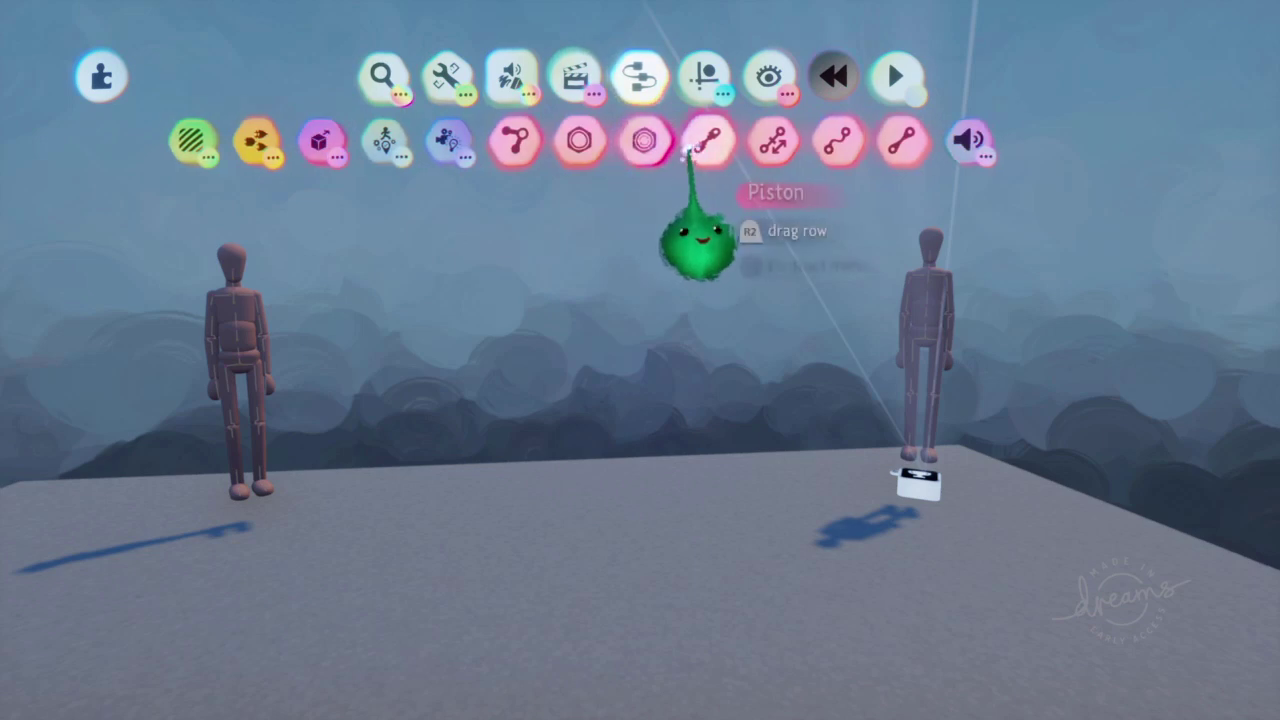
{"action": "left_click_drag", "start_coordinate": [686, 149], "coordinate": [560, 155]}
{"action": "middle_click_drag", "start_coordinate": [667, 225], "coordinate": [827, 343]}
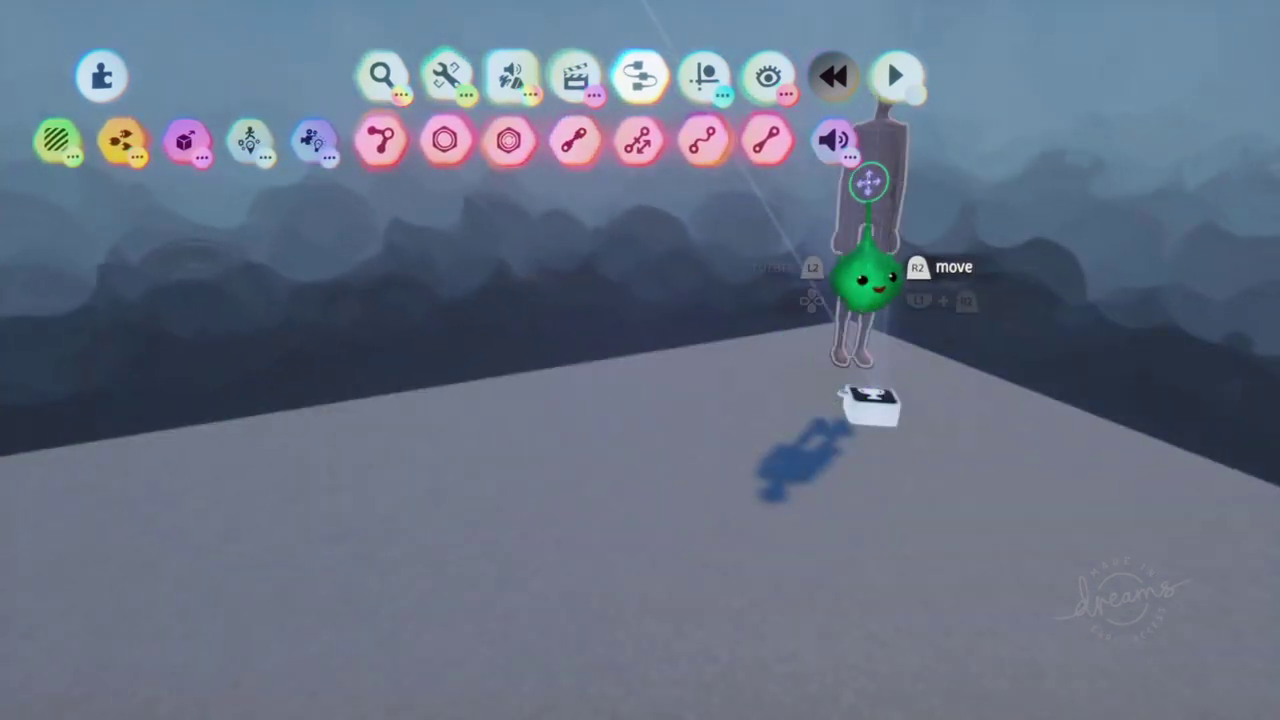
{"action": "middle_click_drag", "start_coordinate": [869, 183], "coordinate": [700, 219]}
{"action": "left_click", "coordinate": [736, 218]}
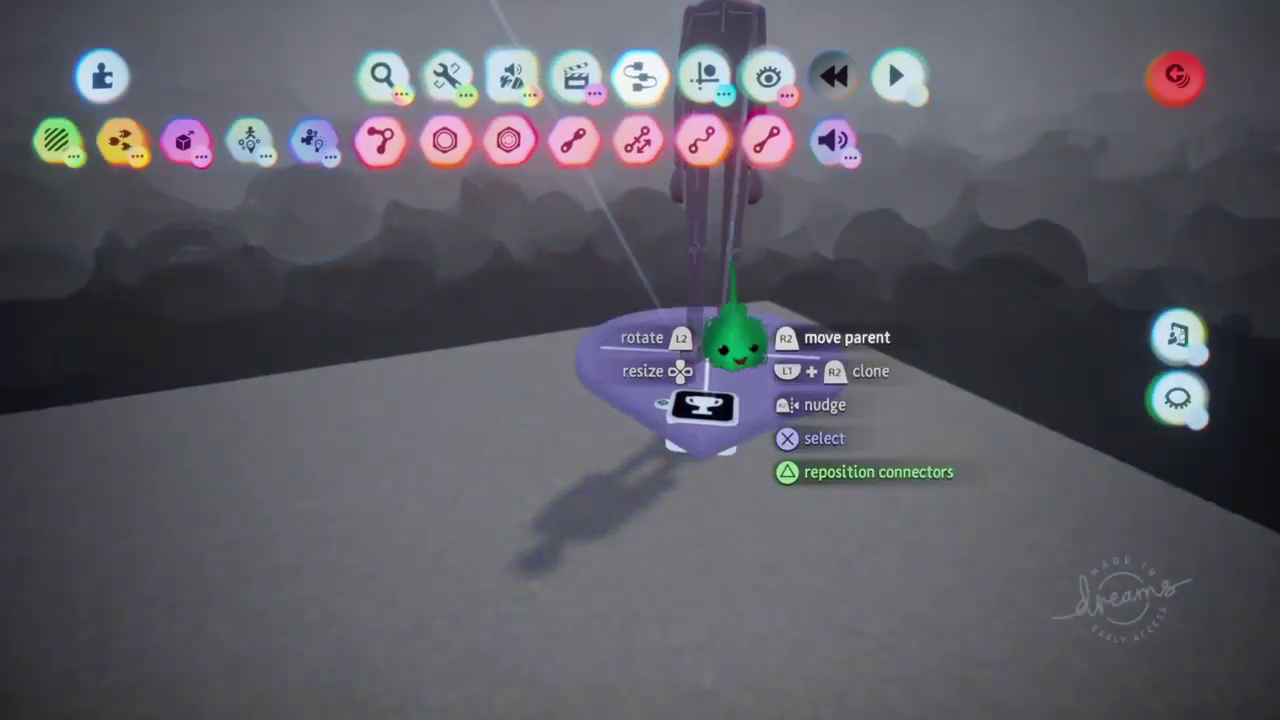
- Examine the purple base and logic chip beneath the puppet from several angles, and scope back out
{"action": "left_click", "coordinate": [704, 80]}
{"action": "left_click", "coordinate": [638, 92]}
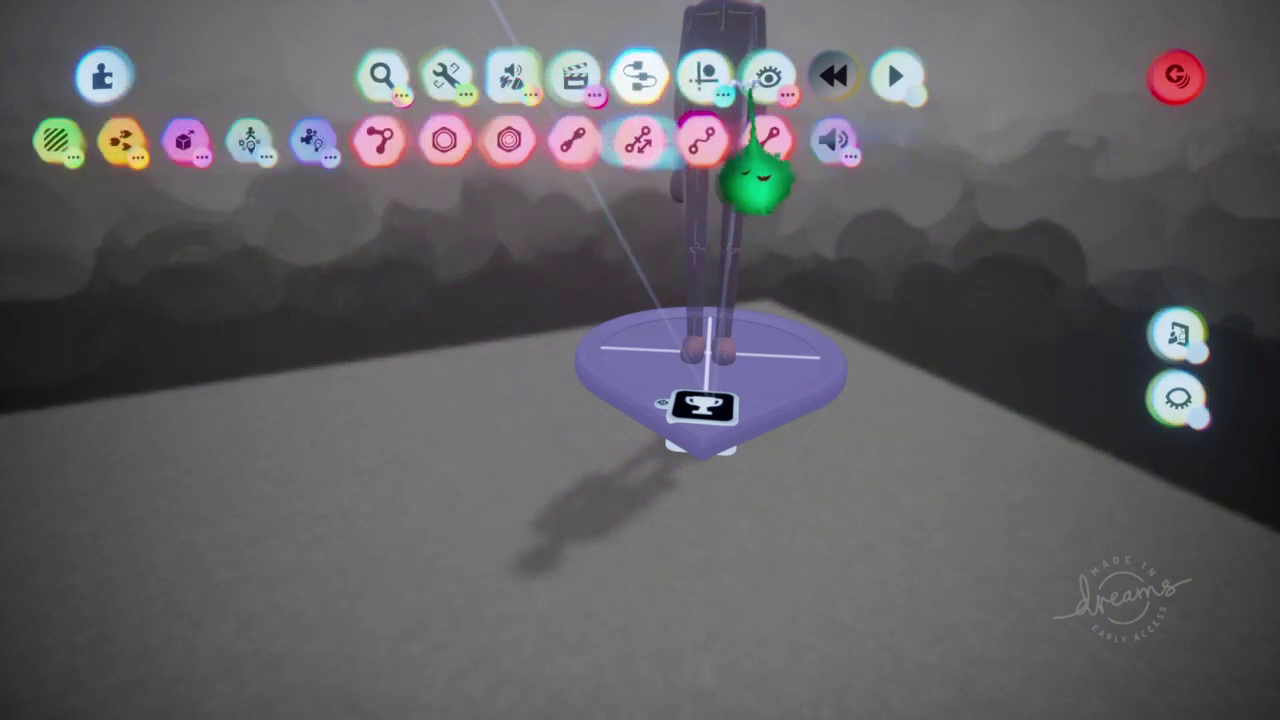
{"action": "left_click", "coordinate": [757, 93]}
{"action": "left_click", "coordinate": [649, 157]}
{"action": "key", "text": "Escape"}
{"action": "middle_click_drag", "start_coordinate": [655, 155], "coordinate": [723, 326]}
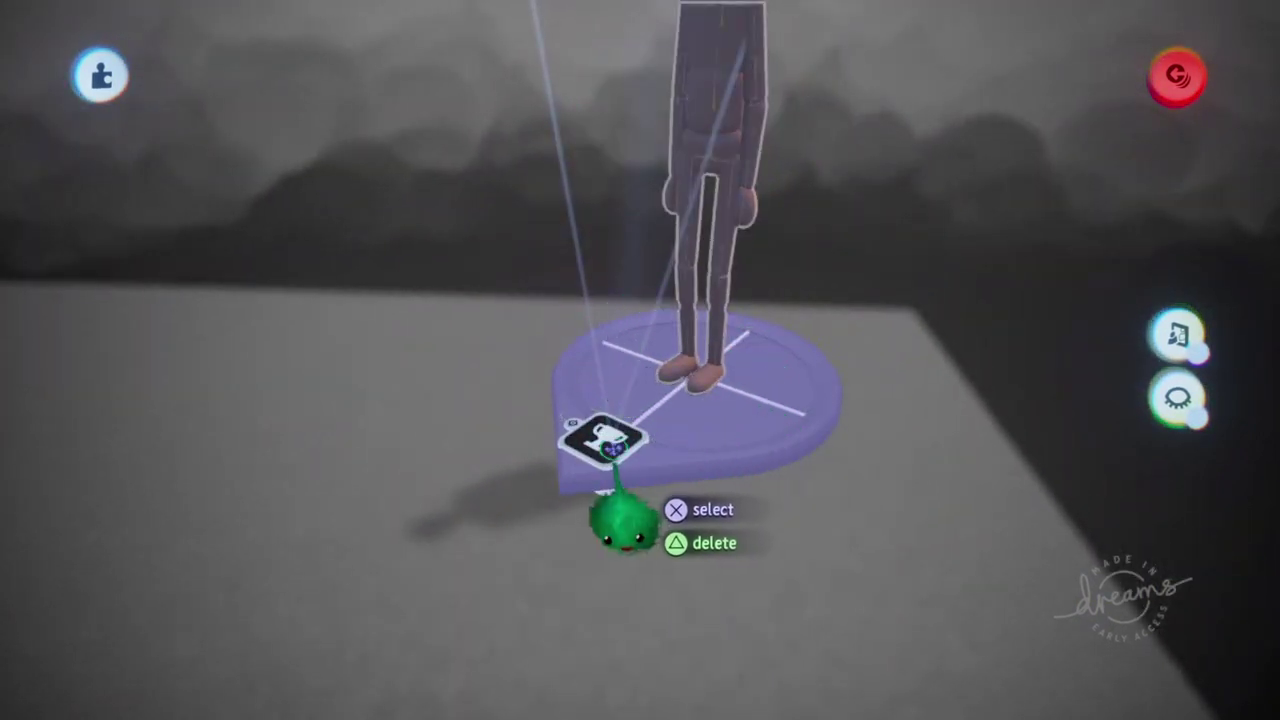
{"action": "middle_click_drag", "start_coordinate": [614, 443], "coordinate": [538, 311]}
{"action": "middle_click_drag", "start_coordinate": [730, 432], "coordinate": [753, 573]}
{"action": "middle_click_drag", "start_coordinate": [665, 575], "coordinate": [696, 512]}
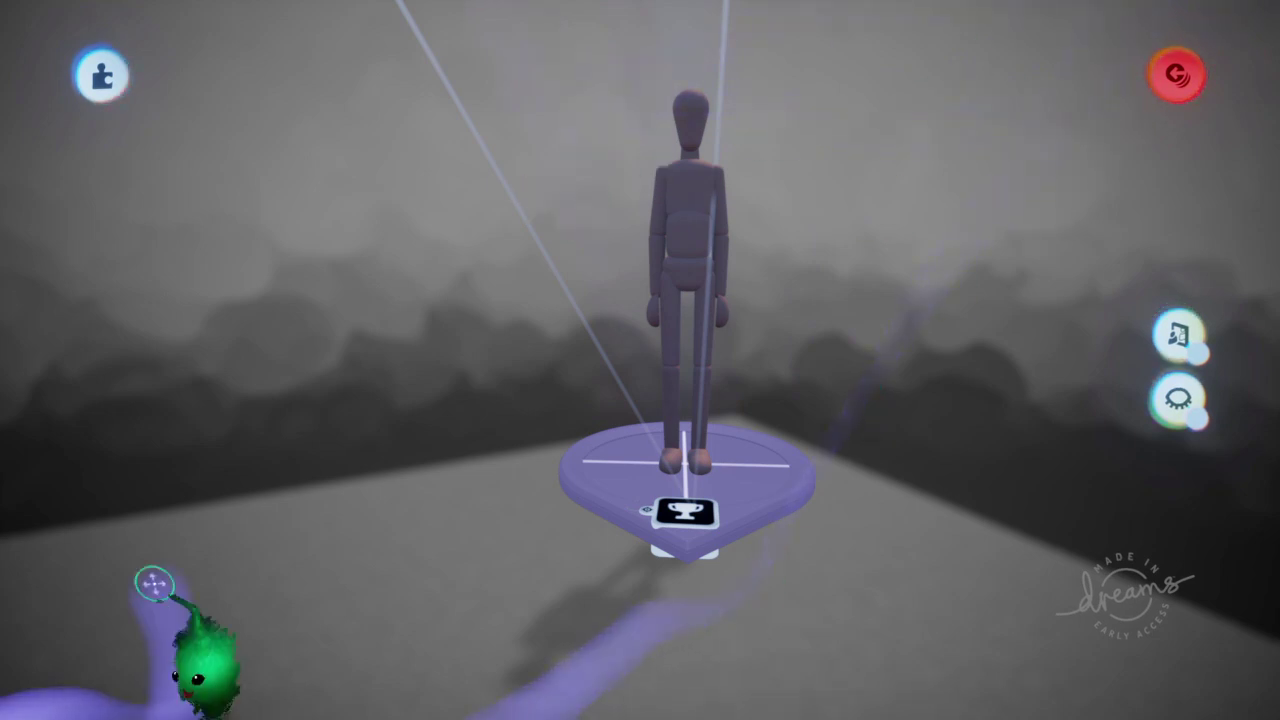
{"action": "key", "text": "Escape"}
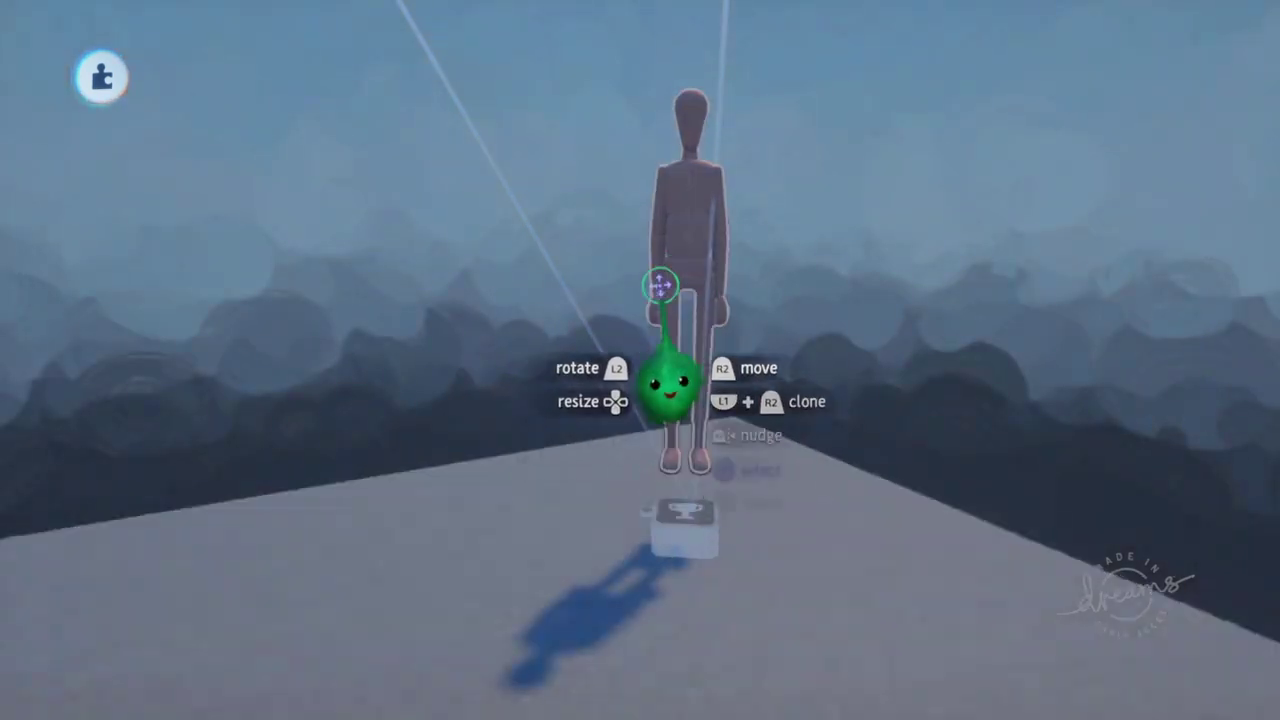
- Compare the Overall Movement settings opened from the whole puppet with those opened from the purple base inside its group
{"action": "left_click", "coordinate": [677, 274]}
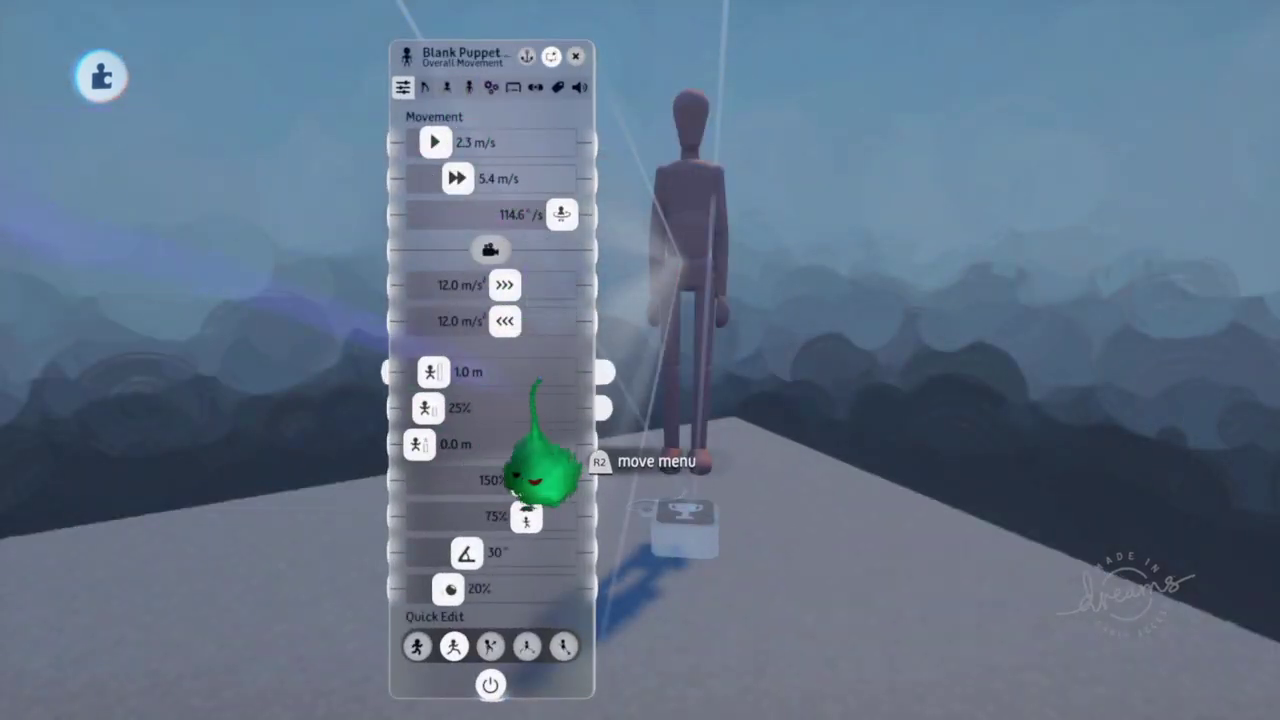
{"action": "key", "text": "Escape"}
{"action": "left_click", "coordinate": [693, 226]}
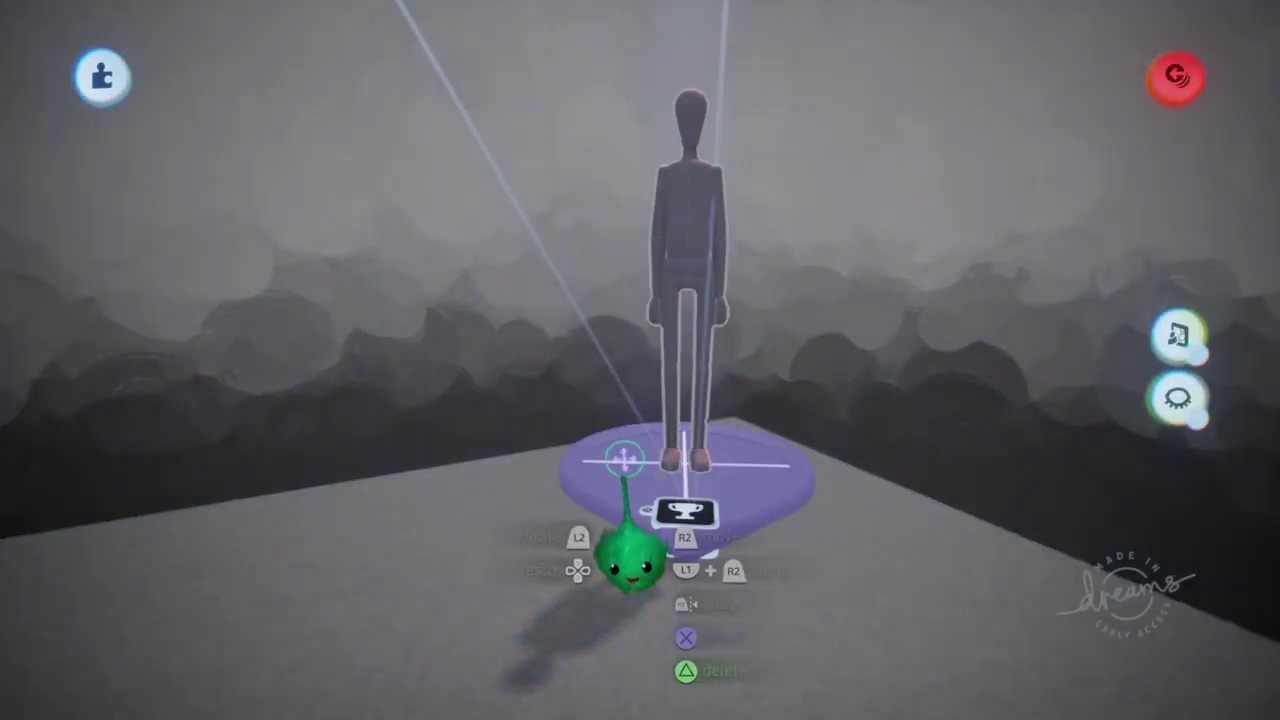
{"action": "left_click", "coordinate": [615, 470]}
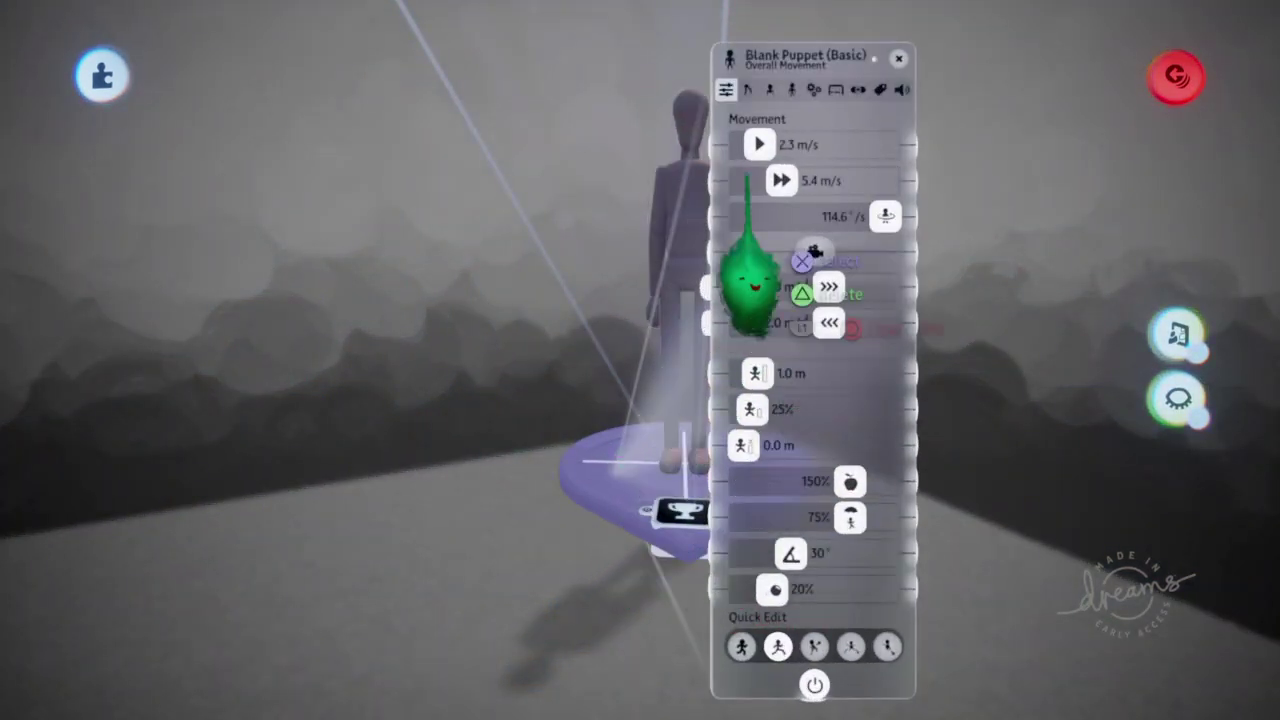
{"action": "key", "text": "Escape"}
{"action": "key", "text": "Escape"}
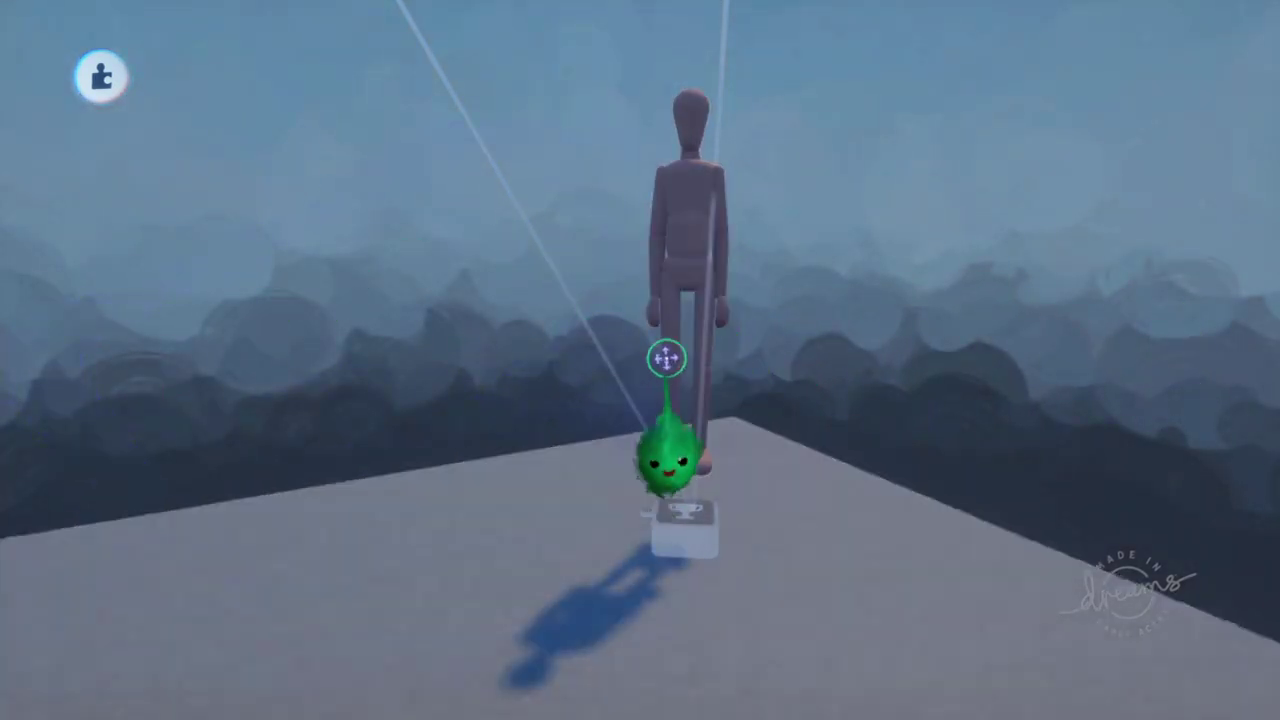
{"action": "key", "text": "Escape"}
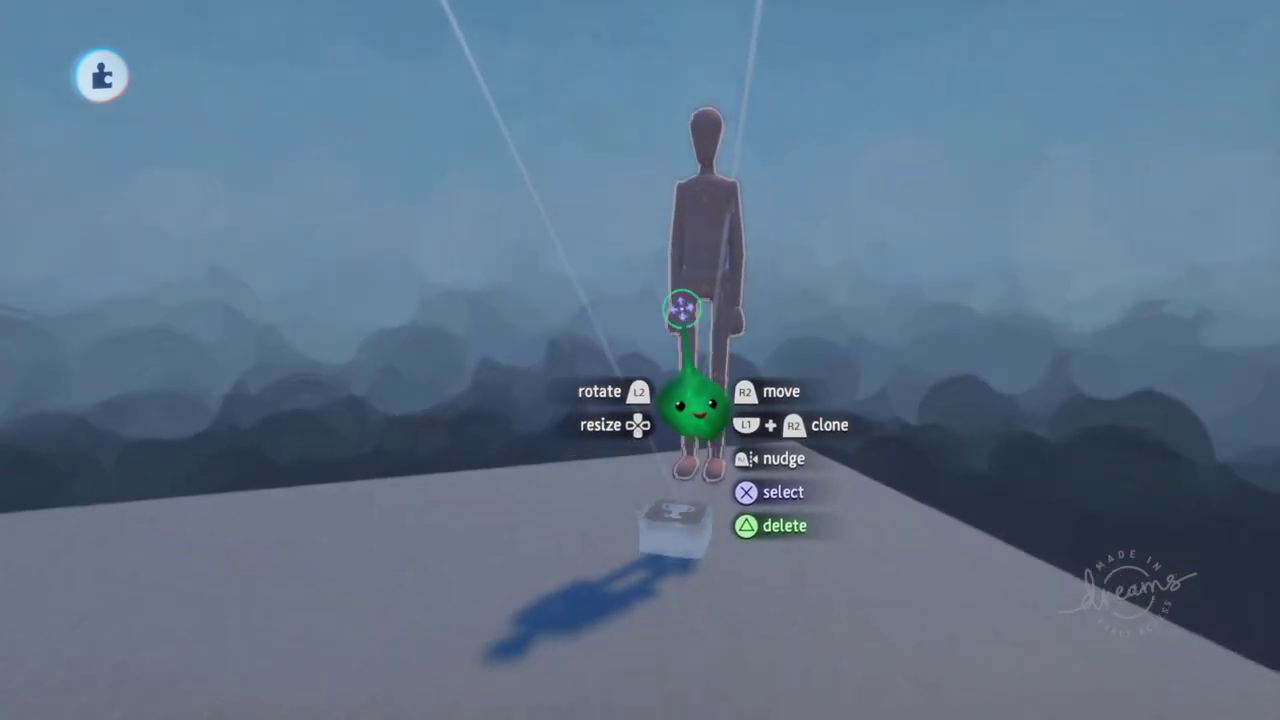
- Stamp a Blank Puppet (Basic) from Gameplay Gear between the two existing figures
{"action": "left_click", "coordinate": [578, 145]}
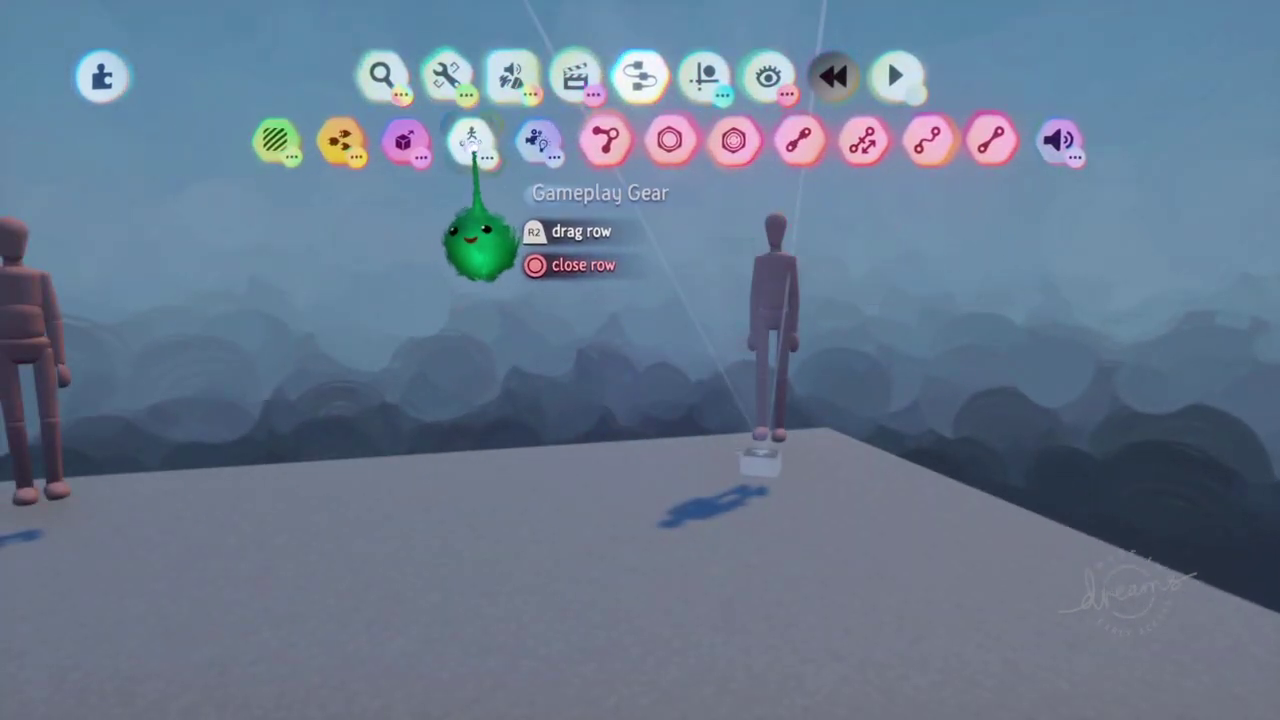
{"action": "left_click", "coordinate": [468, 140]}
{"action": "left_click", "coordinate": [727, 140]}
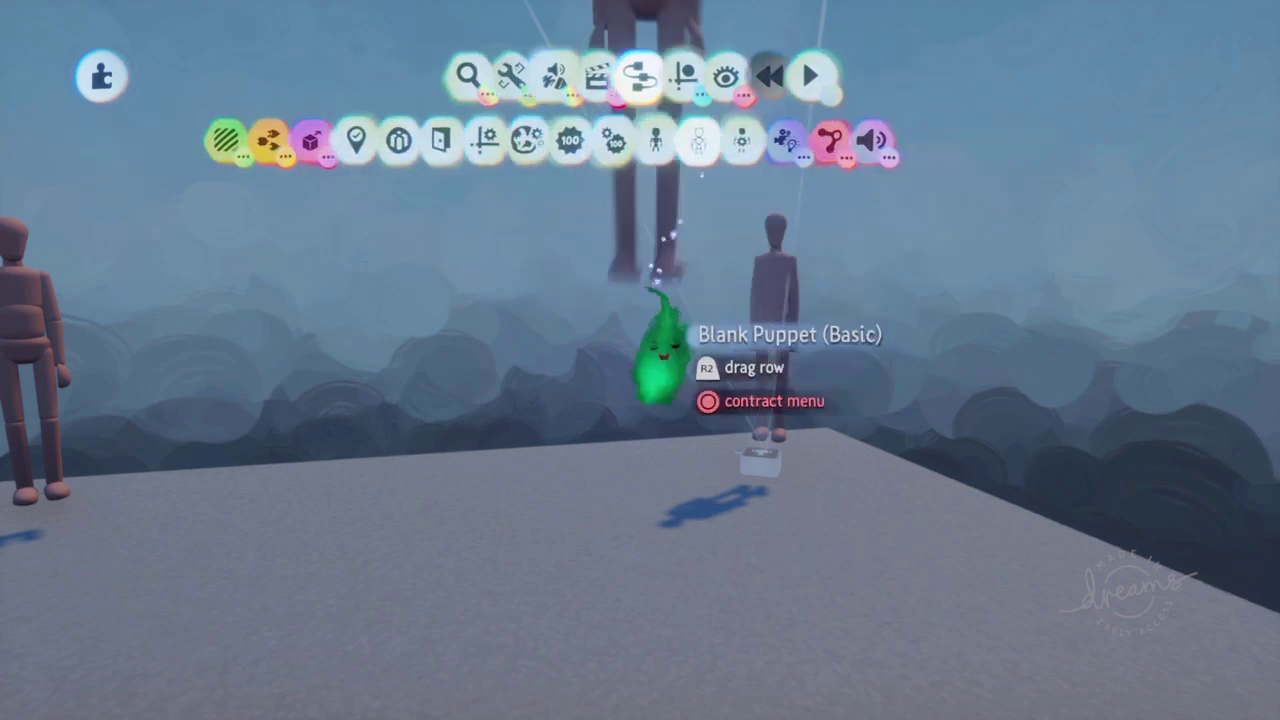
{"action": "left_click", "coordinate": [527, 515]}
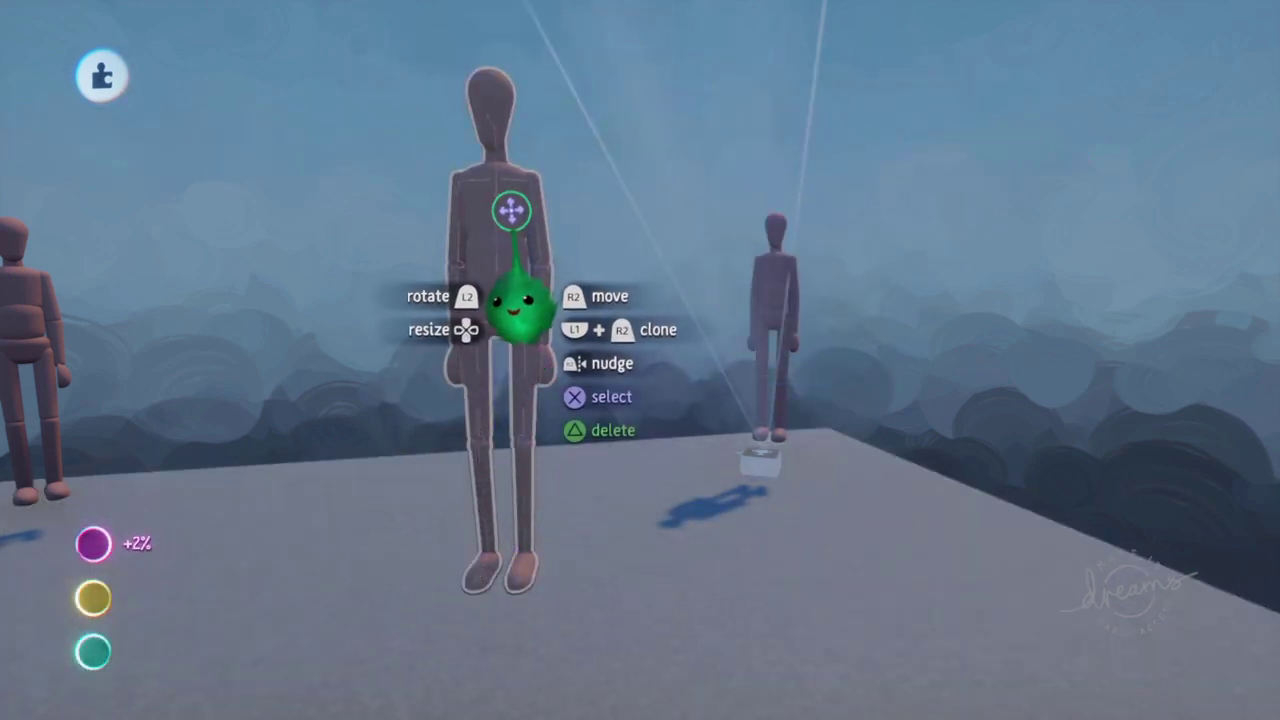
- Scope into the new puppet and sculpt a cube beside its body
{"action": "left_click", "coordinate": [511, 211]}
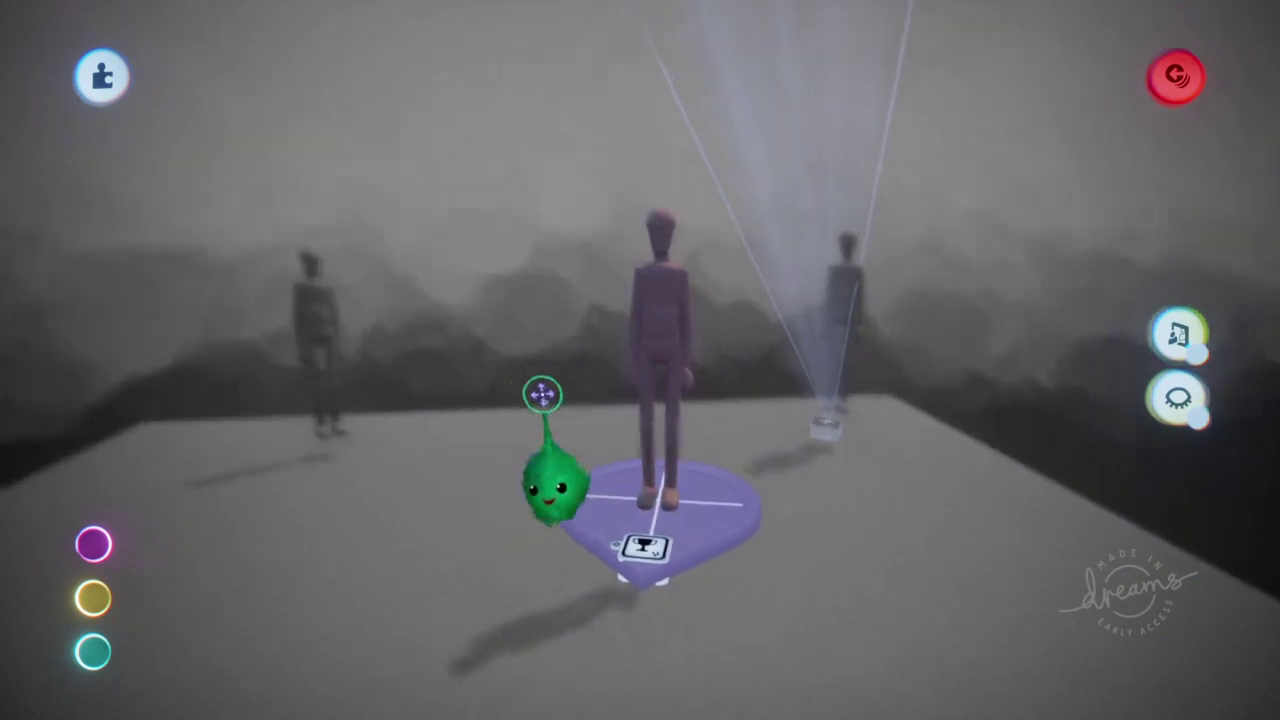
{"action": "key", "text": "Escape"}
{"action": "left_click", "coordinate": [666, 297]}
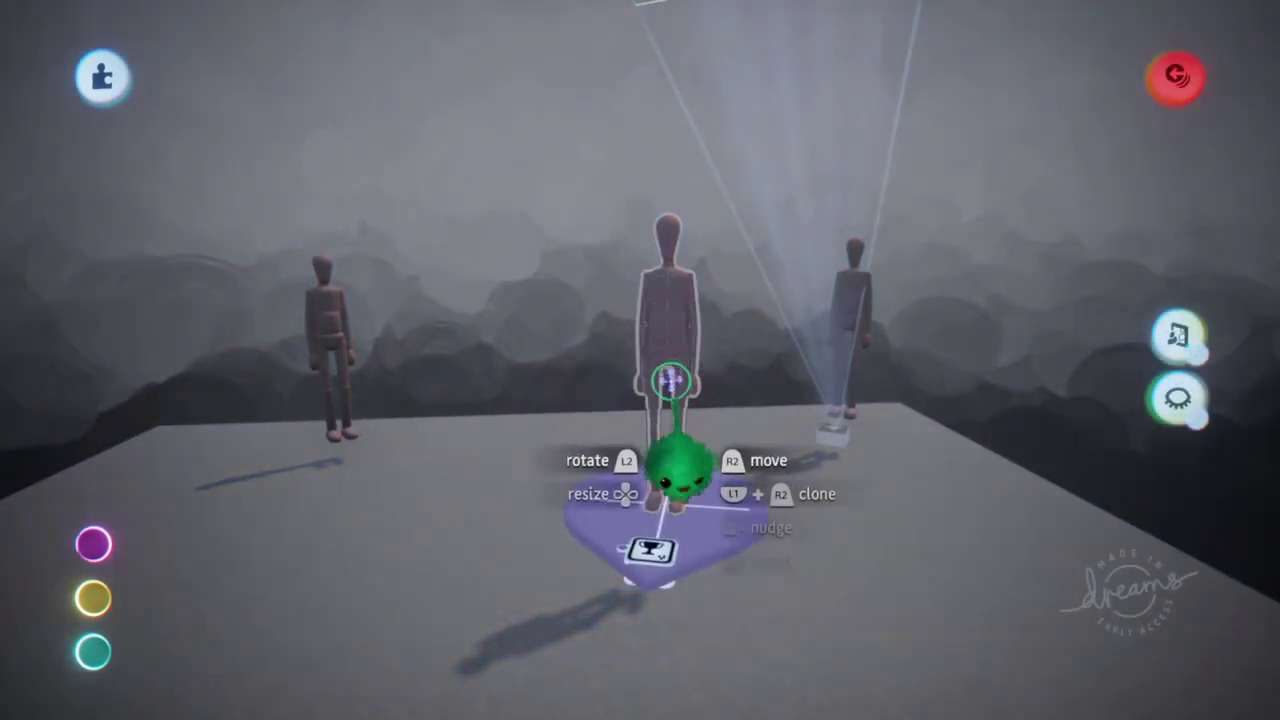
{"action": "key", "text": "Tab"}
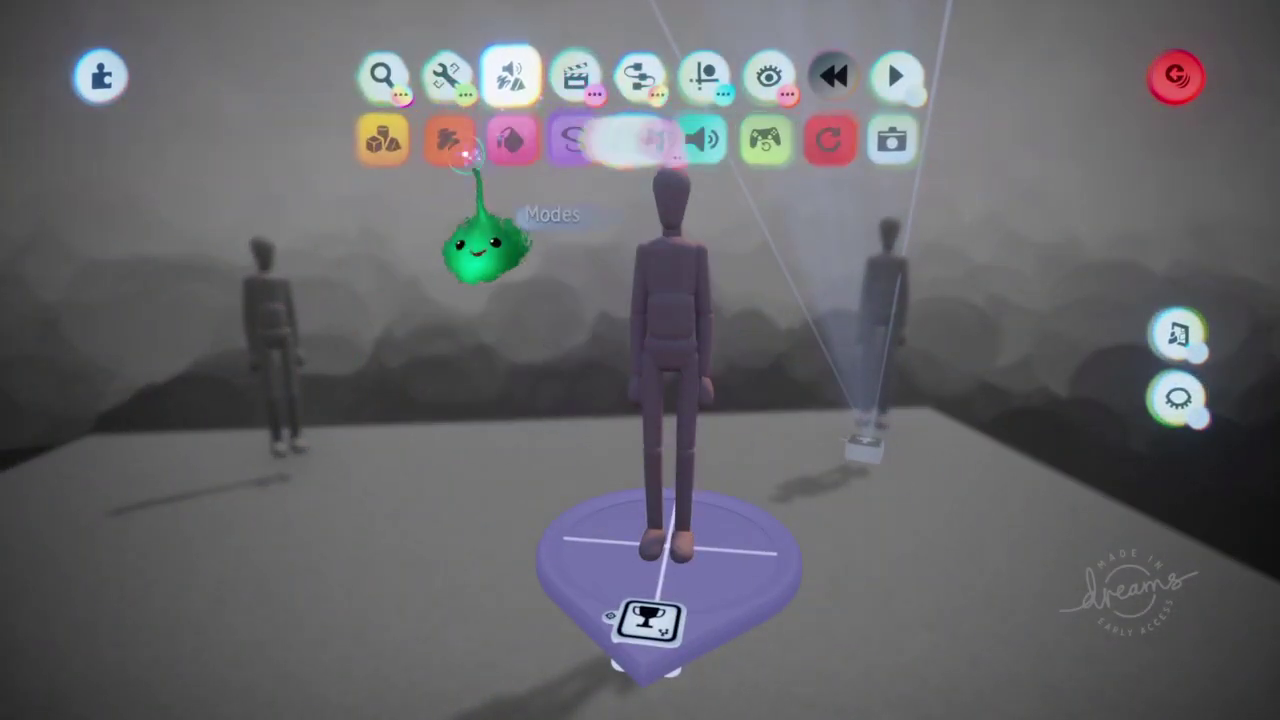
{"action": "left_click", "coordinate": [380, 140]}
{"action": "key", "text": "Escape"}
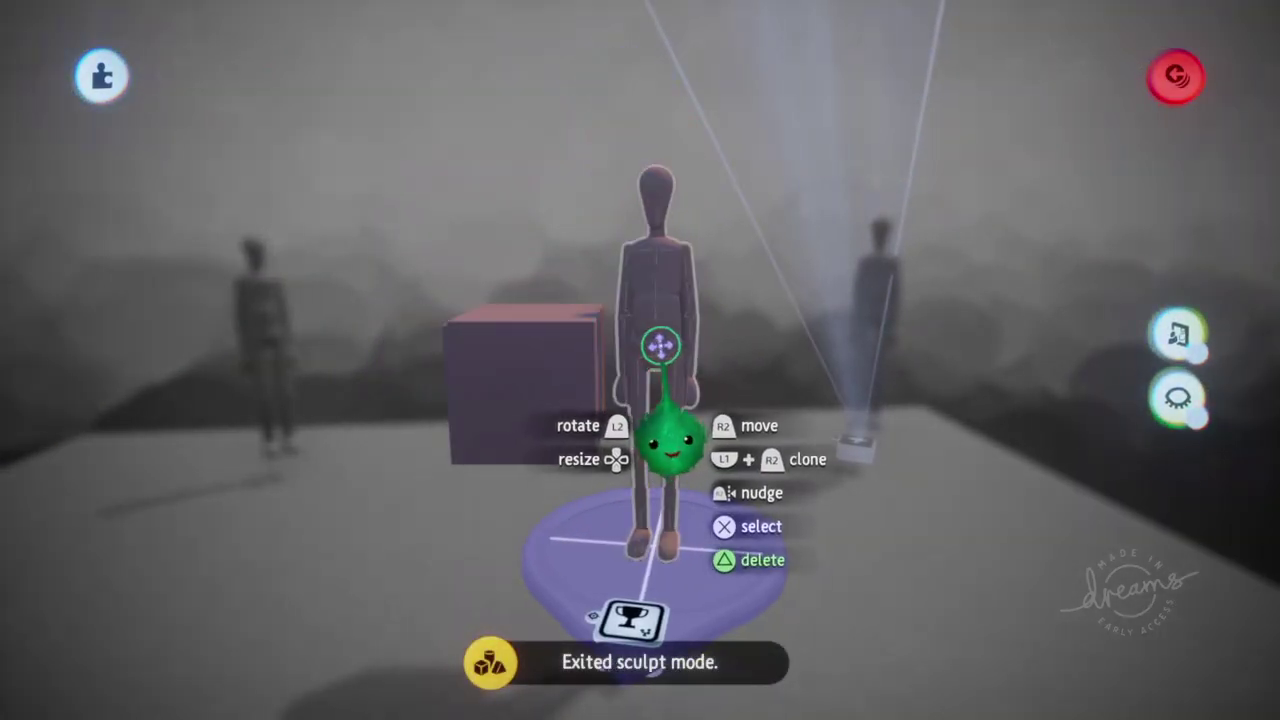
- Delete the new puppet's body and move the cube into its place above the purple base
{"action": "left_click", "coordinate": [661, 346]}
{"action": "key", "text": "Delete"}
{"action": "left_click_drag", "start_coordinate": [537, 376], "coordinate": [583, 313]}
{"action": "key", "text": "Escape"}
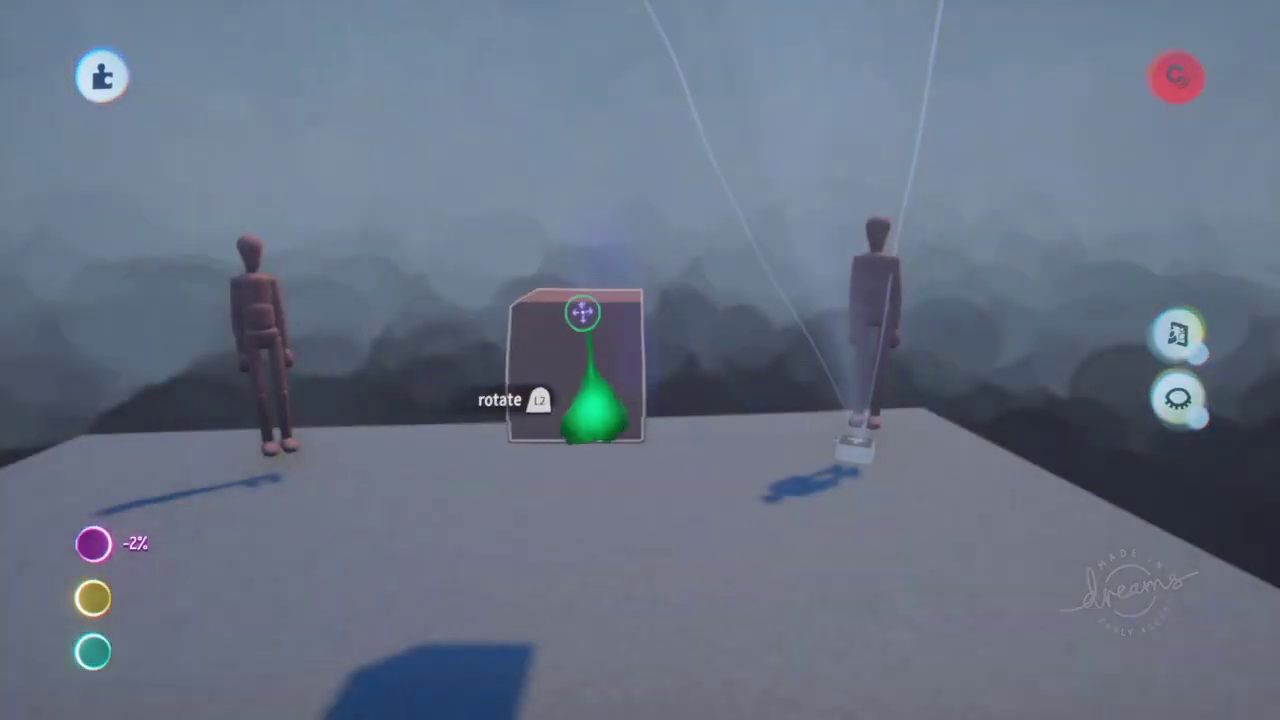
{"action": "scroll", "coordinate": [583, 313], "scroll_direction": "down", "scroll_amount": 2}
{"action": "left_click_drag", "start_coordinate": [657, 383], "coordinate": [686, 340]}
{"action": "double_click", "coordinate": [671, 341]}
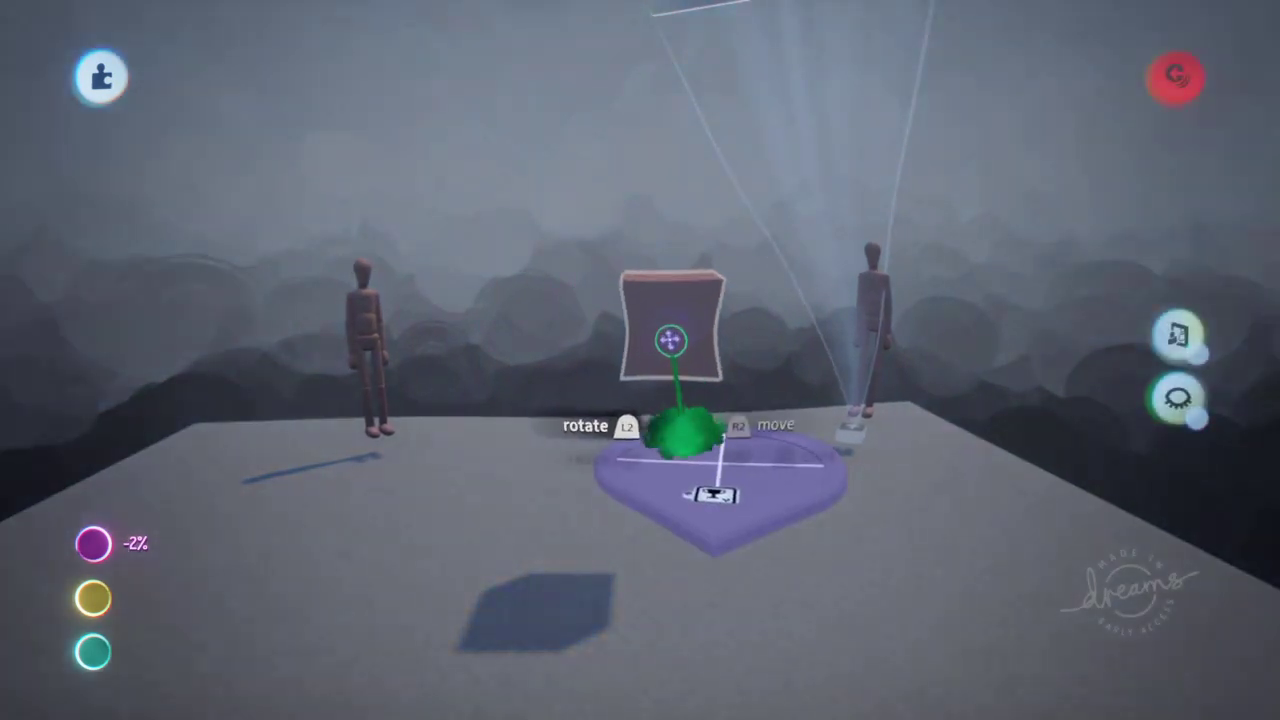
{"action": "key", "text": "Escape"}
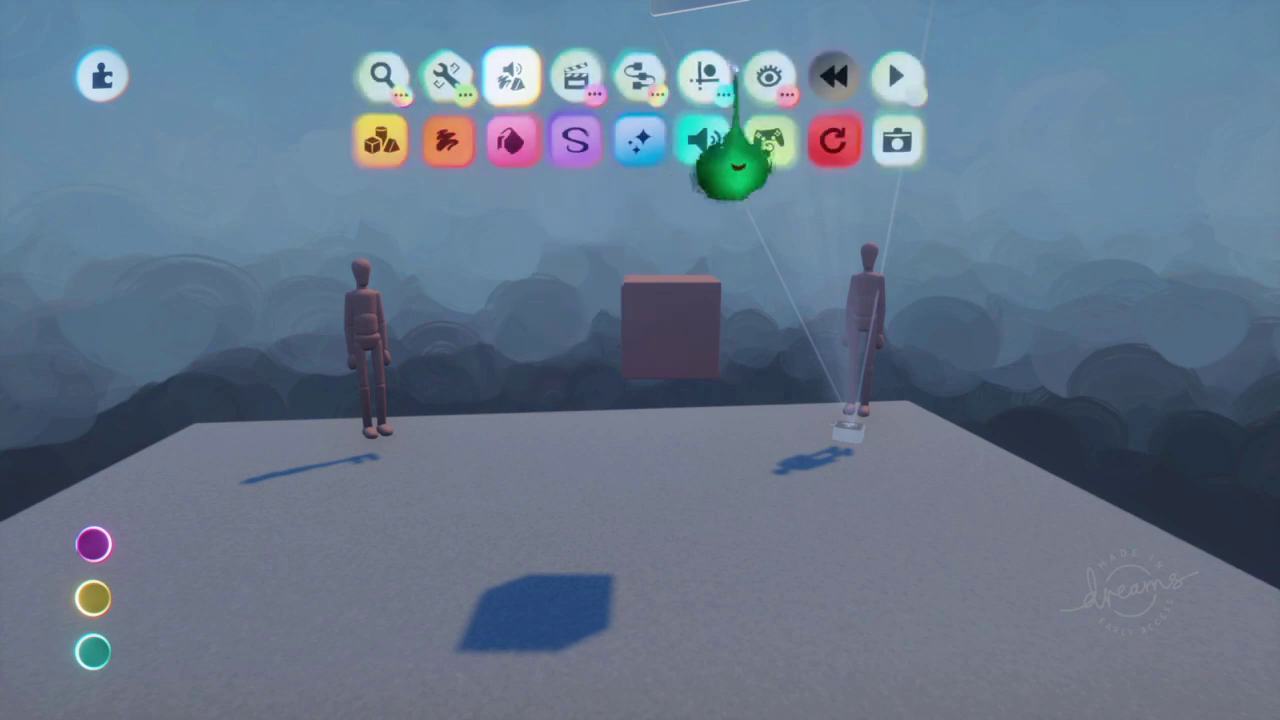
- Scope into the cube puppet to inspect the cube with its base, and scope back out
{"action": "left_click", "coordinate": [768, 76]}
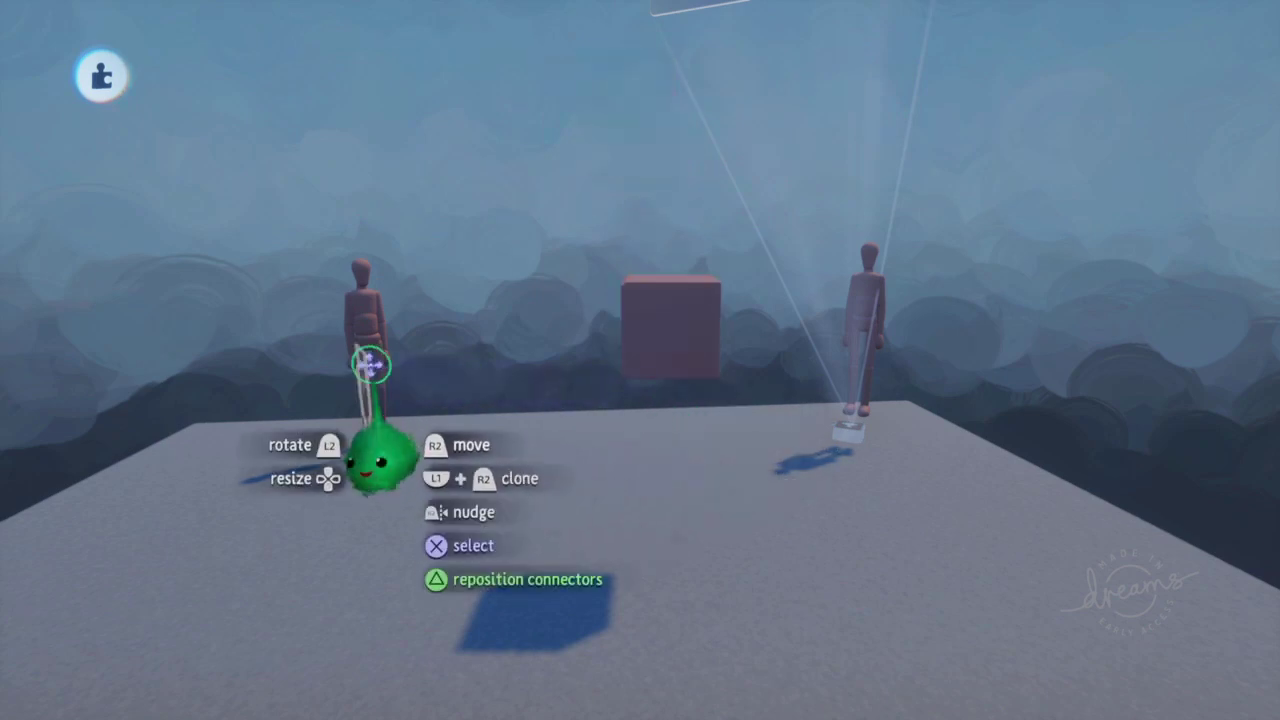
{"action": "left_click", "coordinate": [678, 345]}
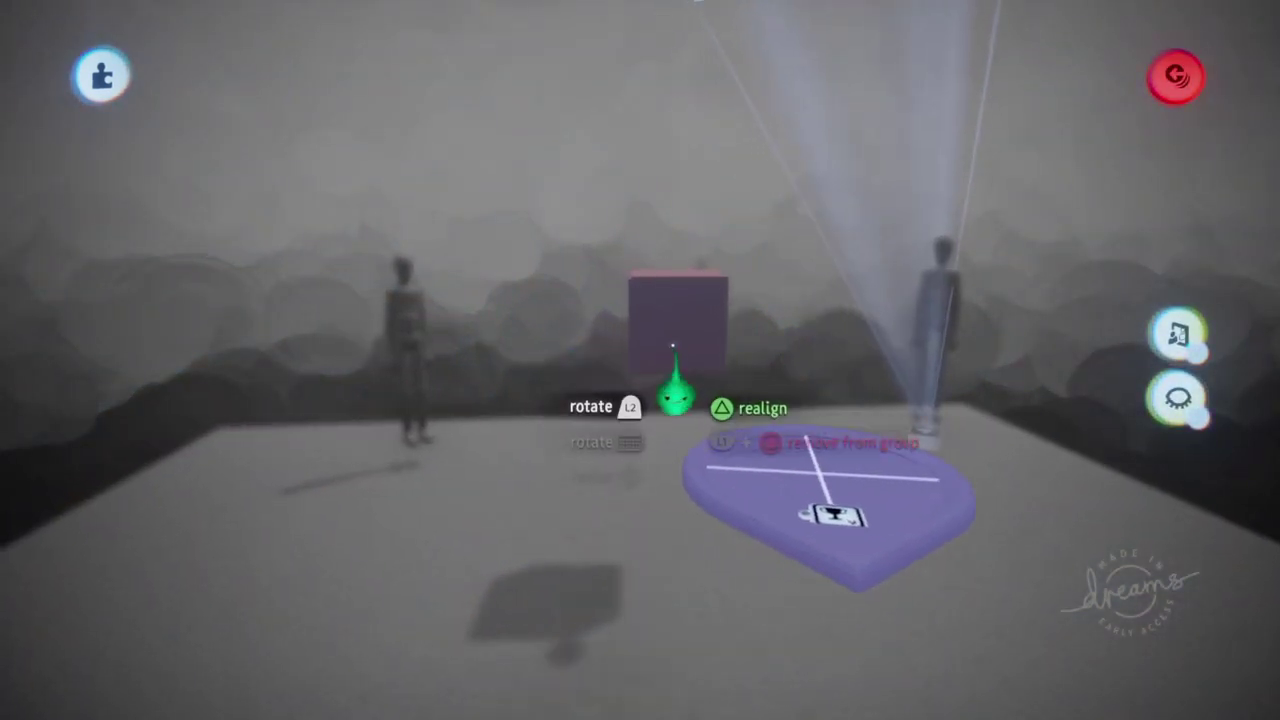
{"action": "key", "text": "Escape"}
- Select all connected parts of the cloned body and move them into the cube puppet's group in place of the cube
{"action": "left_click_drag", "start_coordinate": [526, 320], "coordinate": [775, 333]}
{"action": "scroll", "coordinate": [657, 397], "scroll_direction": "up", "scroll_amount": 5}
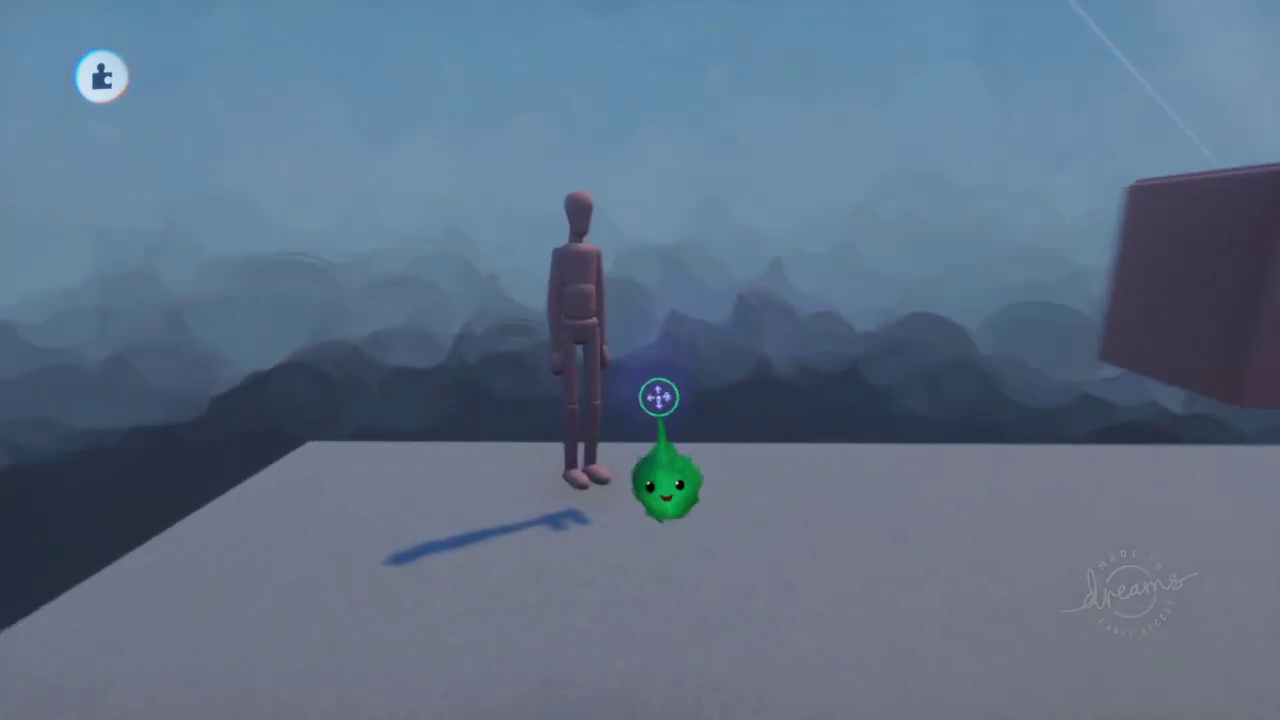
{"action": "double_click", "coordinate": [492, 261]}
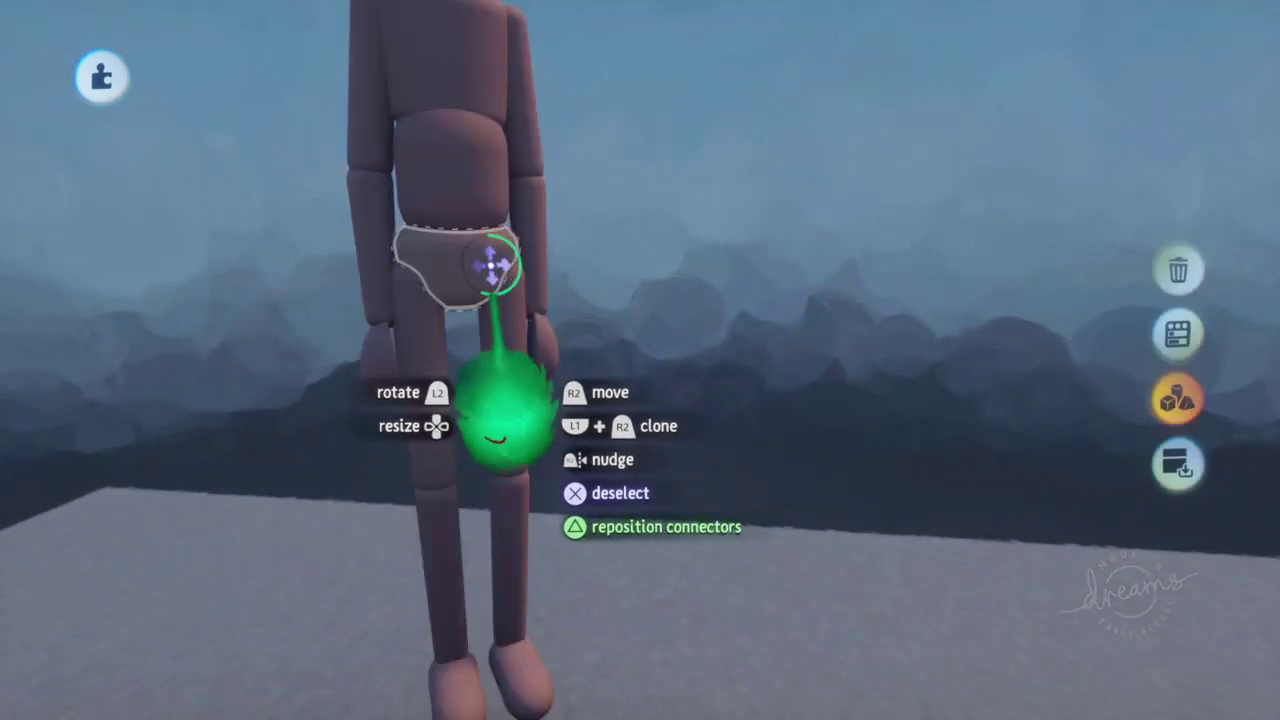
{"action": "scroll", "coordinate": [492, 263], "scroll_direction": "down", "scroll_amount": 3}
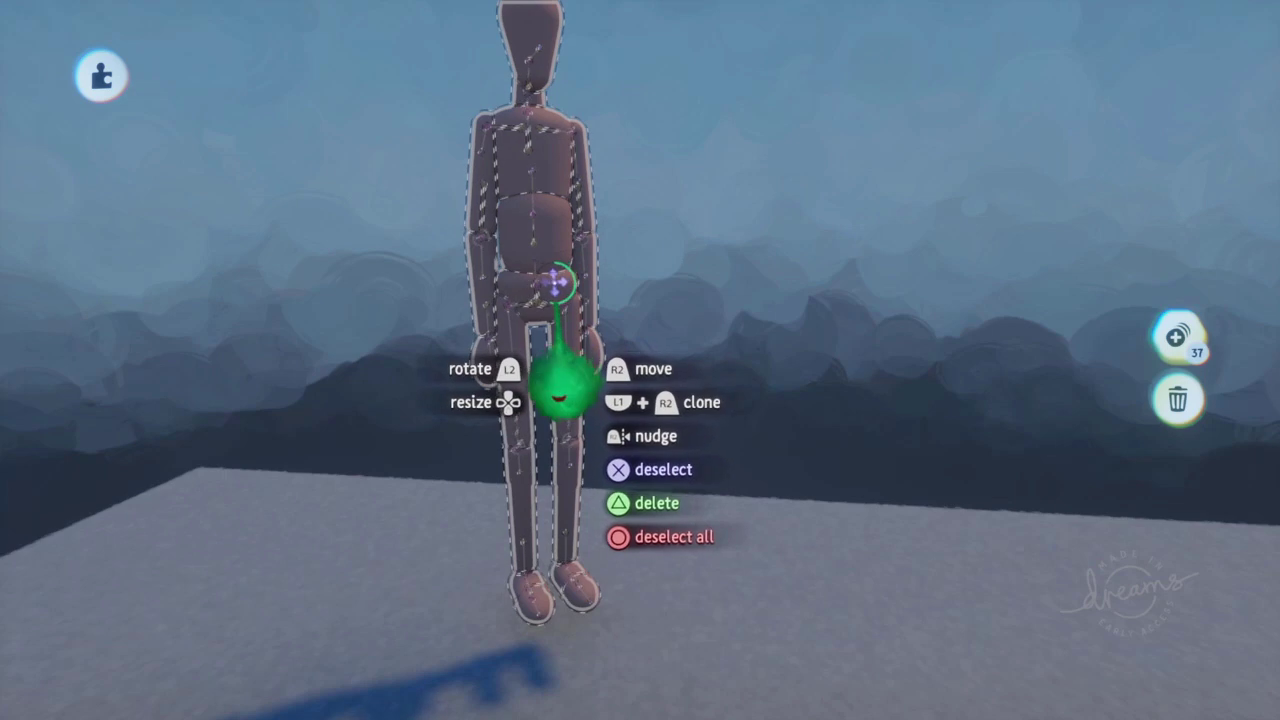
{"action": "left_click_drag", "start_coordinate": [555, 282], "coordinate": [756, 268]}
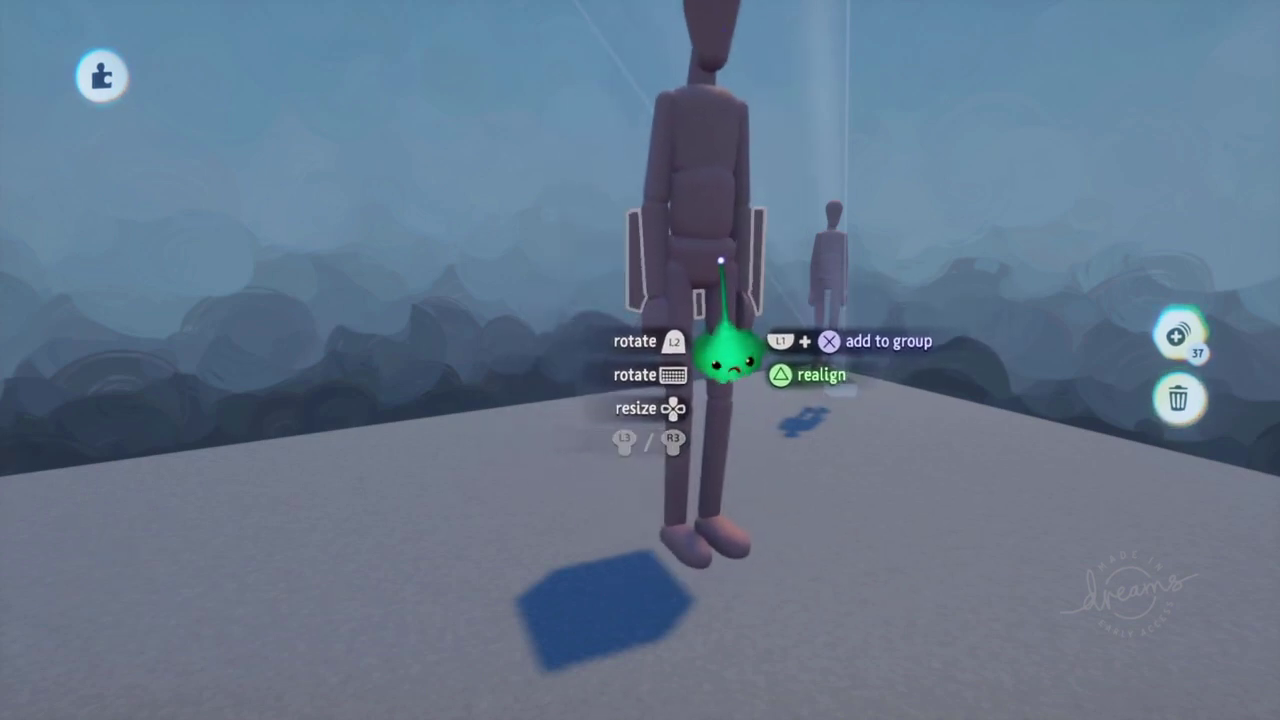
{"action": "left_click_drag", "start_coordinate": [719, 261], "coordinate": [842, 180]}
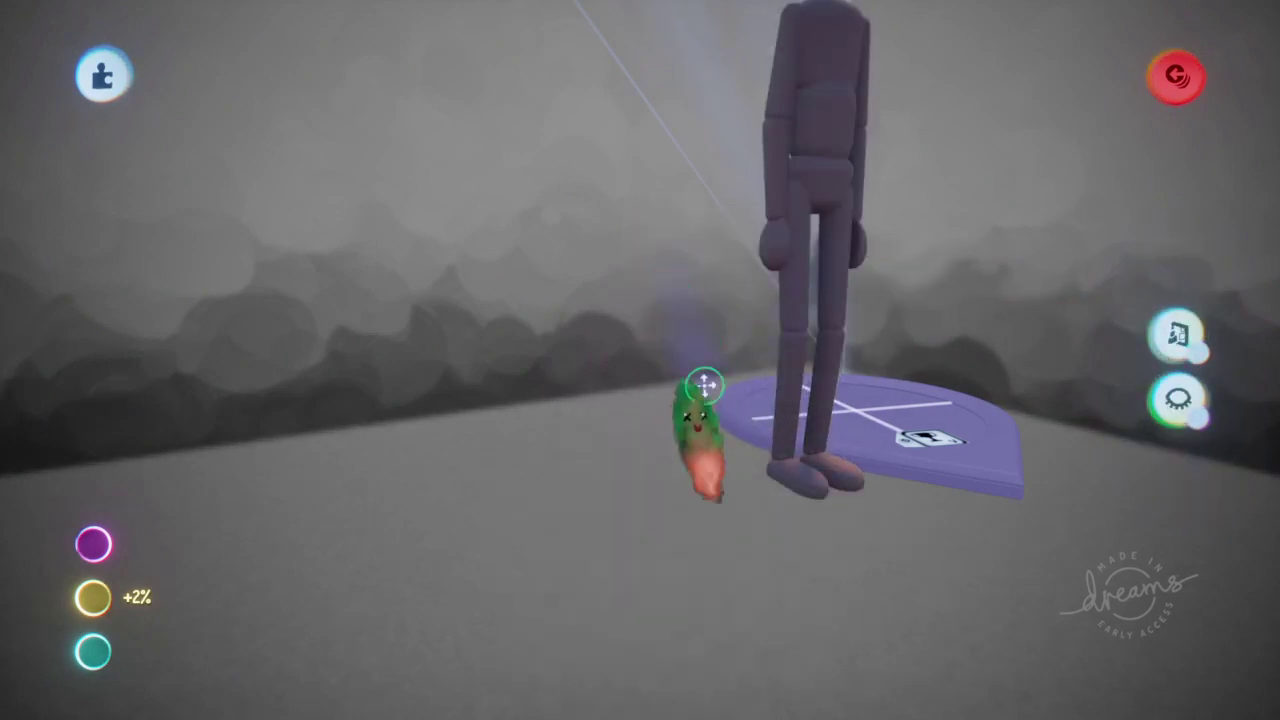
{"action": "middle_click_drag", "start_coordinate": [705, 385], "coordinate": [769, 426]}
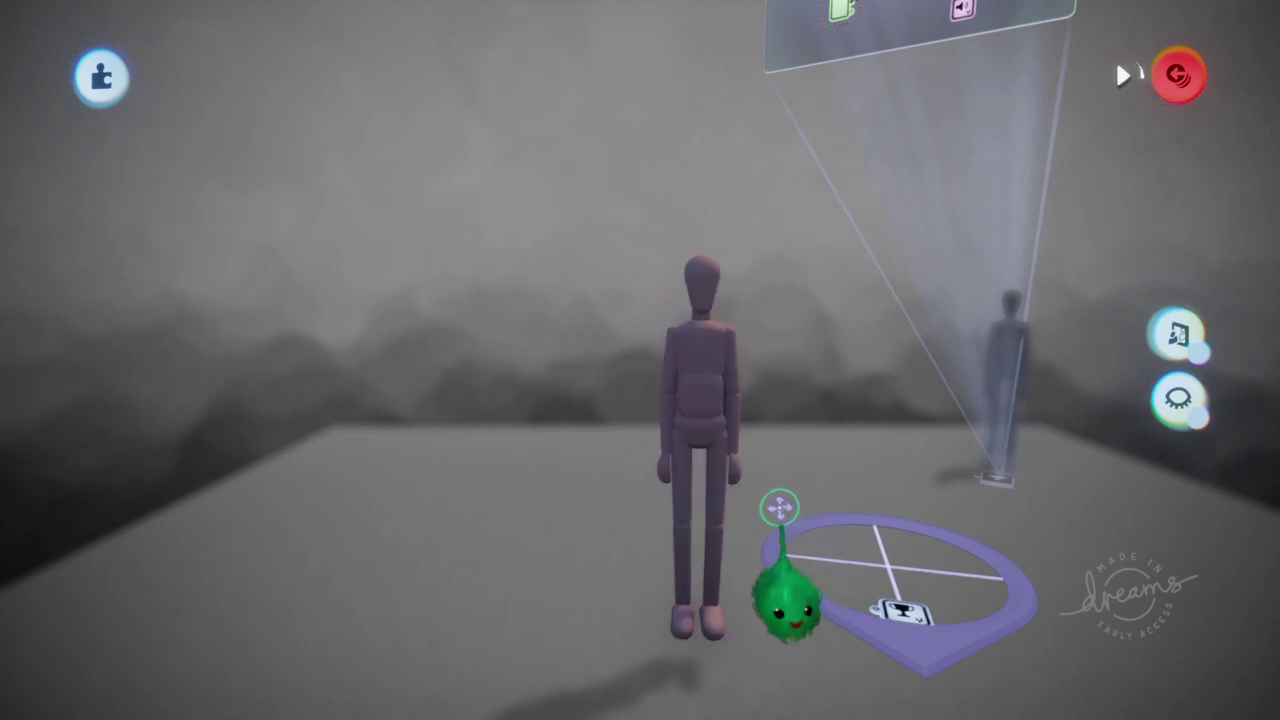
- Scope out of the rebuilt puppet and check its Overall Movement settings and its stance in the scene
{"action": "key", "text": "Escape"}
{"action": "left_click", "coordinate": [712, 409]}
{"action": "middle_click_drag", "start_coordinate": [728, 499], "coordinate": [671, 443]}
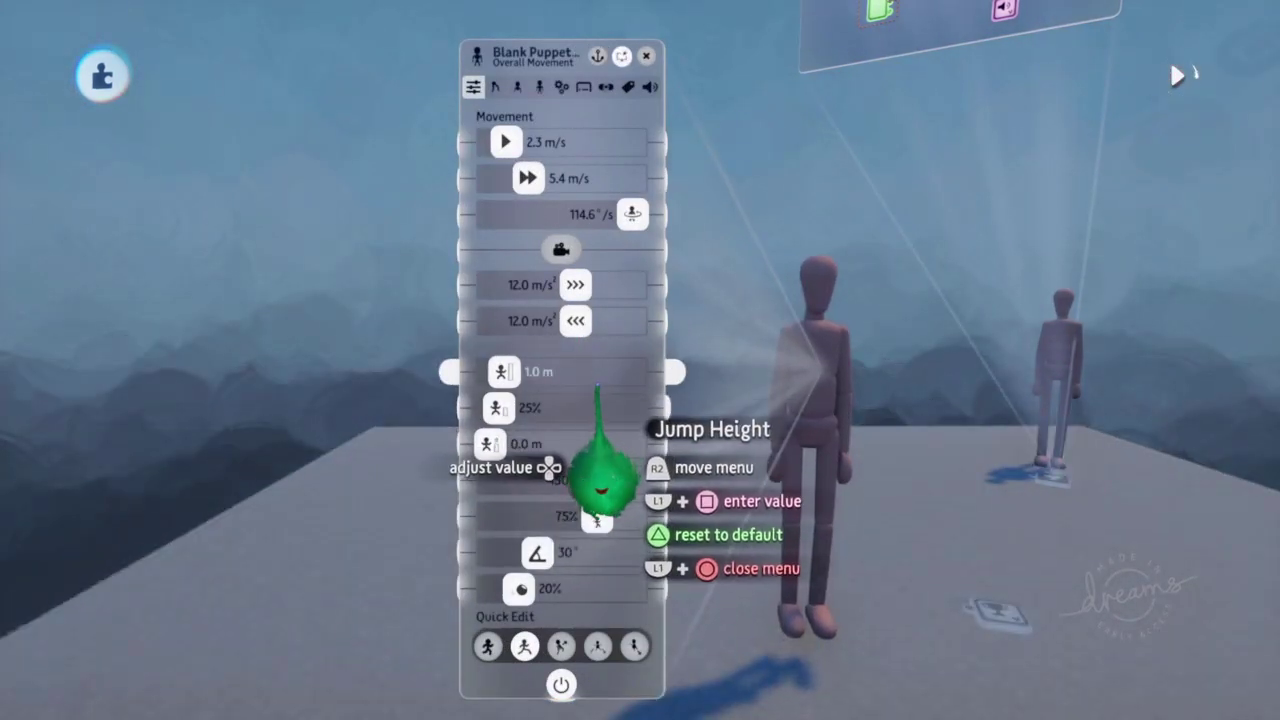
{"action": "key", "text": "Escape"}
{"action": "key", "text": "Left"}
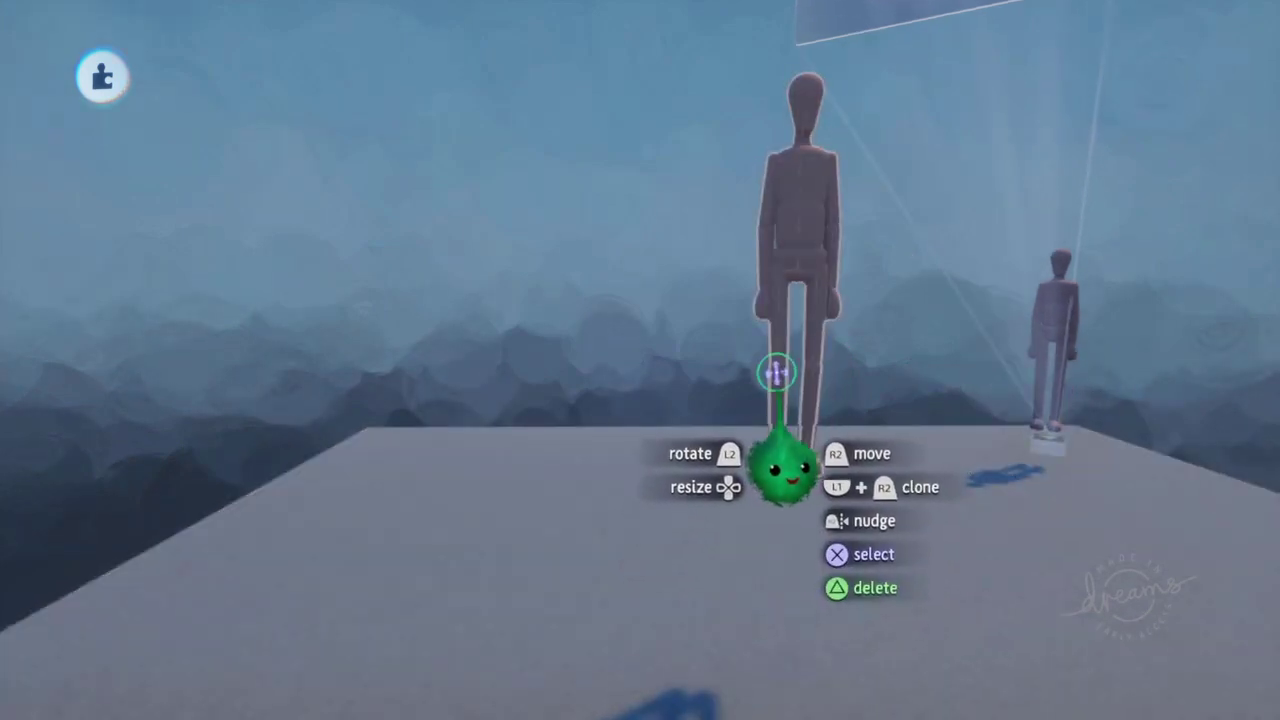
{"action": "key", "text": "Right"}
{"action": "key", "text": "Left"}
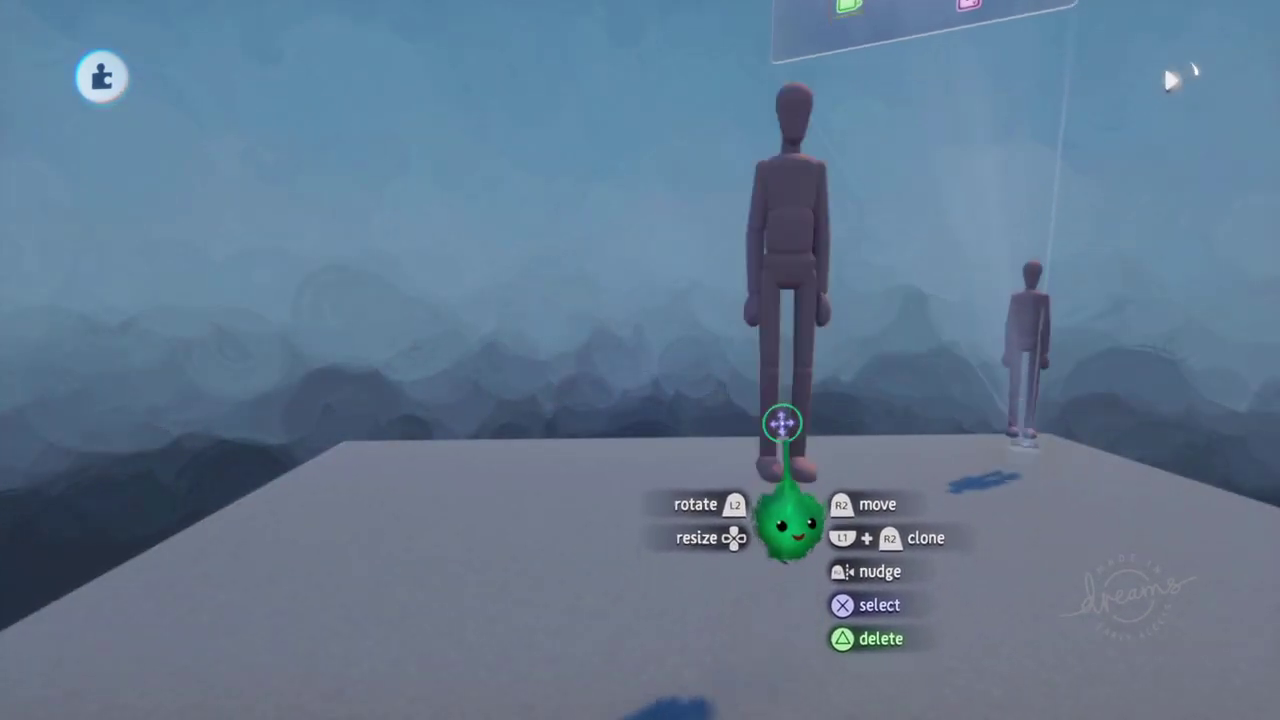
{"action": "left_click", "coordinate": [818, 340]}
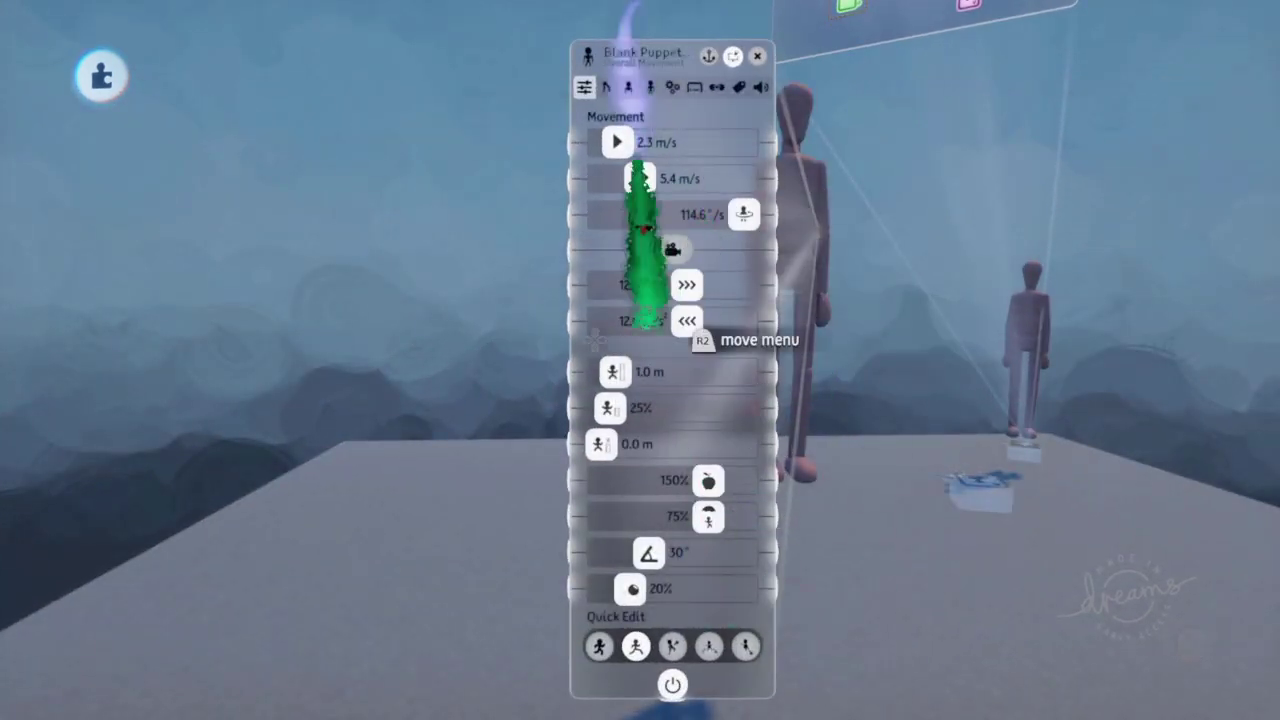
{"action": "key", "text": "Escape"}
- Scope into the rebuilt puppet and move all connected body parts onto the centre of the purple base
{"action": "double_click", "coordinate": [680, 236]}
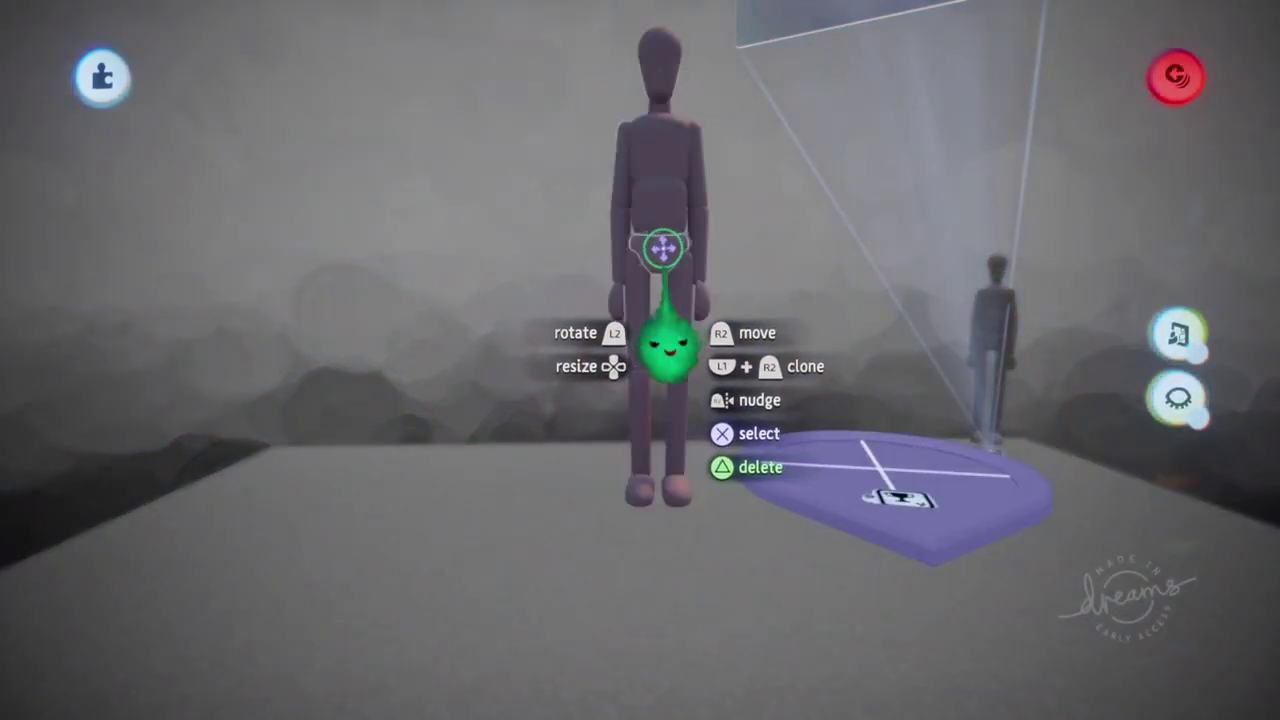
{"action": "left_click_drag", "start_coordinate": [665, 345], "coordinate": [733, 315]}
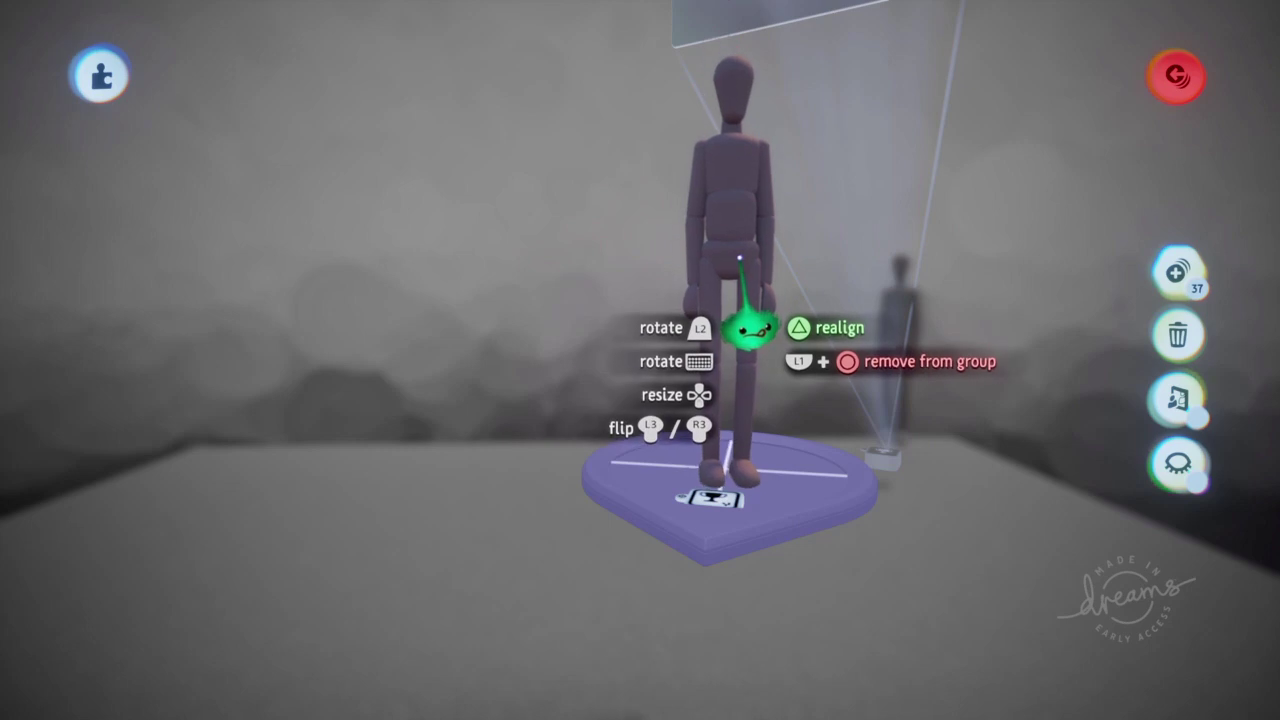
{"action": "left_click_drag", "start_coordinate": [739, 258], "coordinate": [741, 262]}
{"action": "mouse_move", "coordinate": [746, 323]}
{"action": "middle_mouse_down"}
{"action": "mouse_move", "coordinate": [740, 386]}
{"action": "mouse_move", "coordinate": [700, 297]}
{"action": "mouse_move", "coordinate": [719, 310]}
{"action": "mouse_move", "coordinate": [737, 261]}
{"action": "middle_mouse_up"}
{"action": "mouse_move", "coordinate": [722, 312]}
{"action": "left_mouse_down"}
{"action": "mouse_move", "coordinate": [737, 314]}
{"action": "mouse_move", "coordinate": [740, 298]}
{"action": "left_mouse_up"}
{"action": "left_click_drag", "start_coordinate": [726, 246], "coordinate": [766, 309]}
{"action": "mouse_move", "coordinate": [766, 309]}
{"action": "middle_mouse_down"}
{"action": "mouse_move", "coordinate": [771, 426]}
{"action": "mouse_move", "coordinate": [734, 258]}
{"action": "middle_mouse_up"}
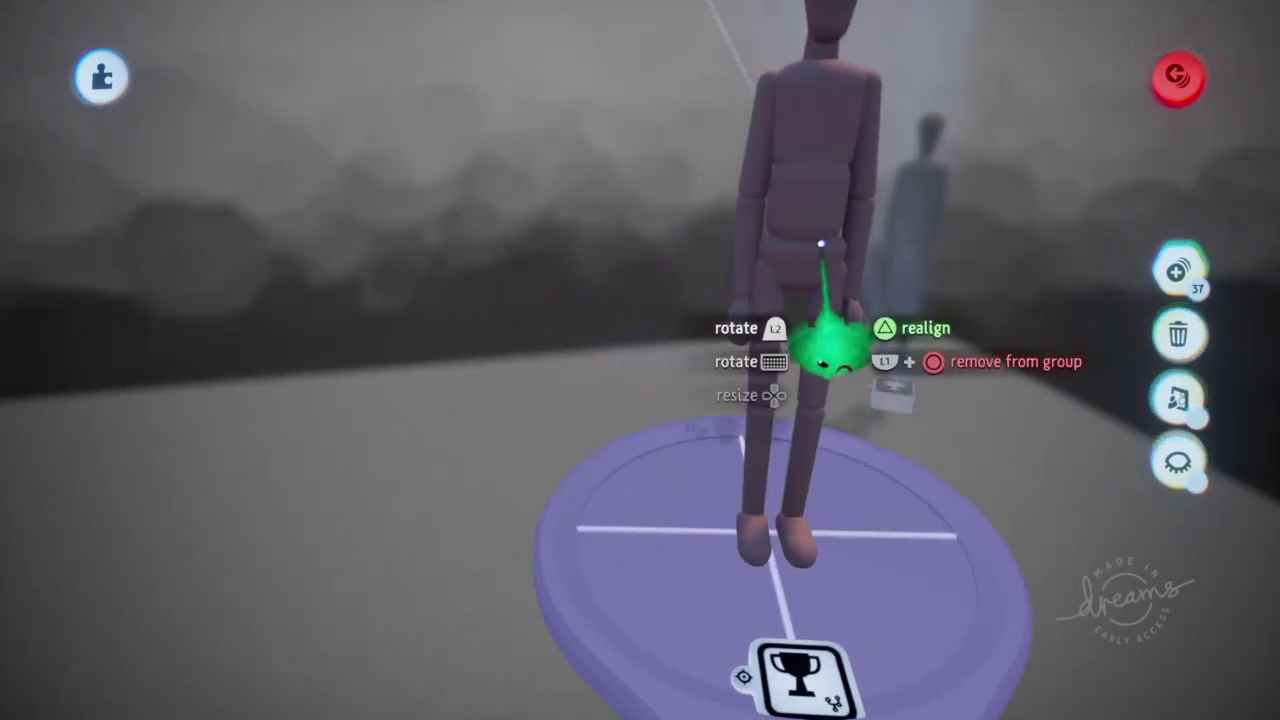
{"action": "left_click_drag", "start_coordinate": [815, 265], "coordinate": [803, 280]}
{"action": "middle_click_drag", "start_coordinate": [803, 280], "coordinate": [797, 325]}
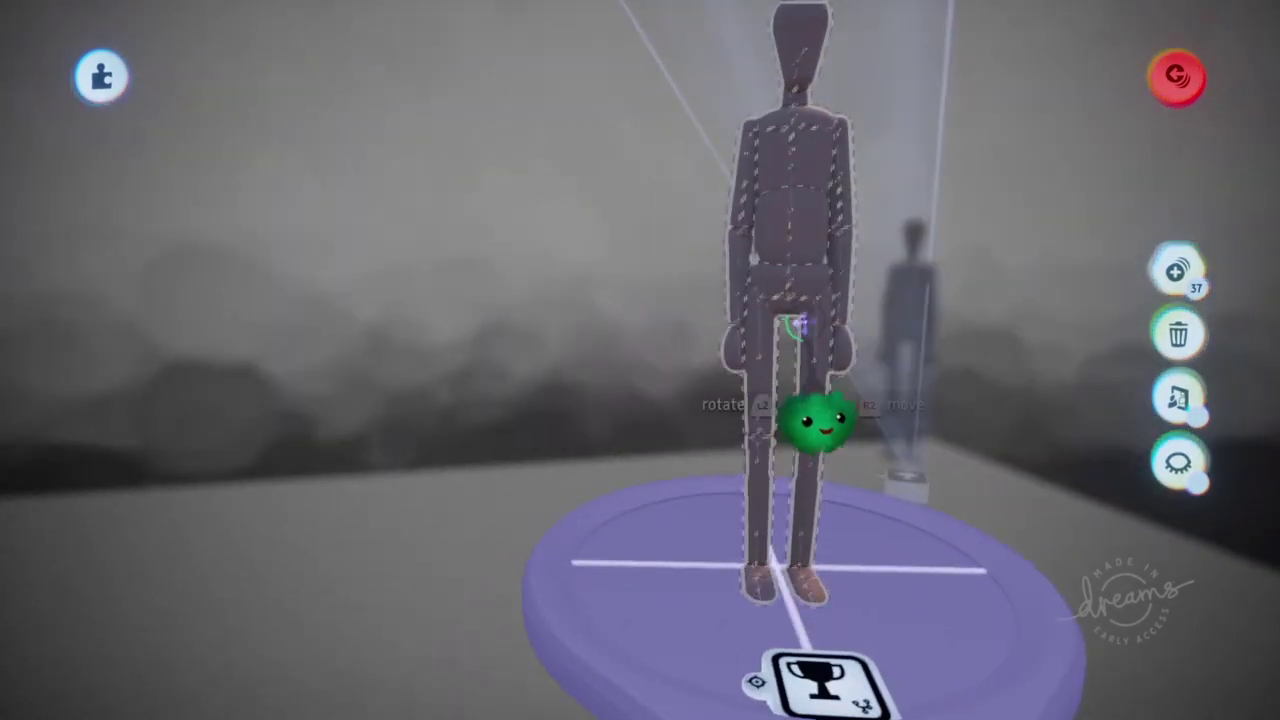
- Deselect the body, check how its feet sit above the base, and scope out to see the puppet with time running
{"action": "middle_click_drag", "start_coordinate": [935, 542], "coordinate": [897, 326]}
{"action": "key", "text": "Escape"}
{"action": "key", "text": "Escape"}
{"action": "left_click", "coordinate": [800, 246]}
{"action": "key", "text": "Escape"}
{"action": "left_click", "coordinate": [986, 317]}
{"action": "middle_click_drag", "start_coordinate": [986, 317], "coordinate": [895, 423]}
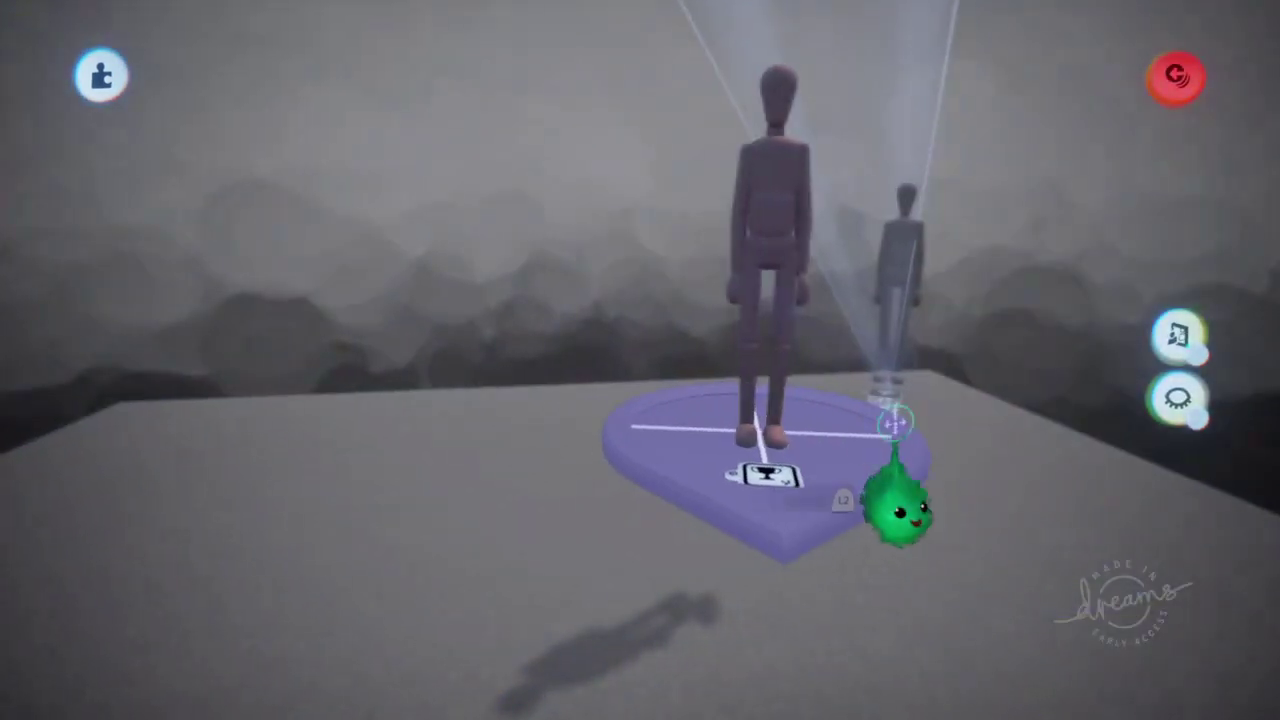
{"action": "key", "text": "Escape"}
{"action": "key", "text": "space"}
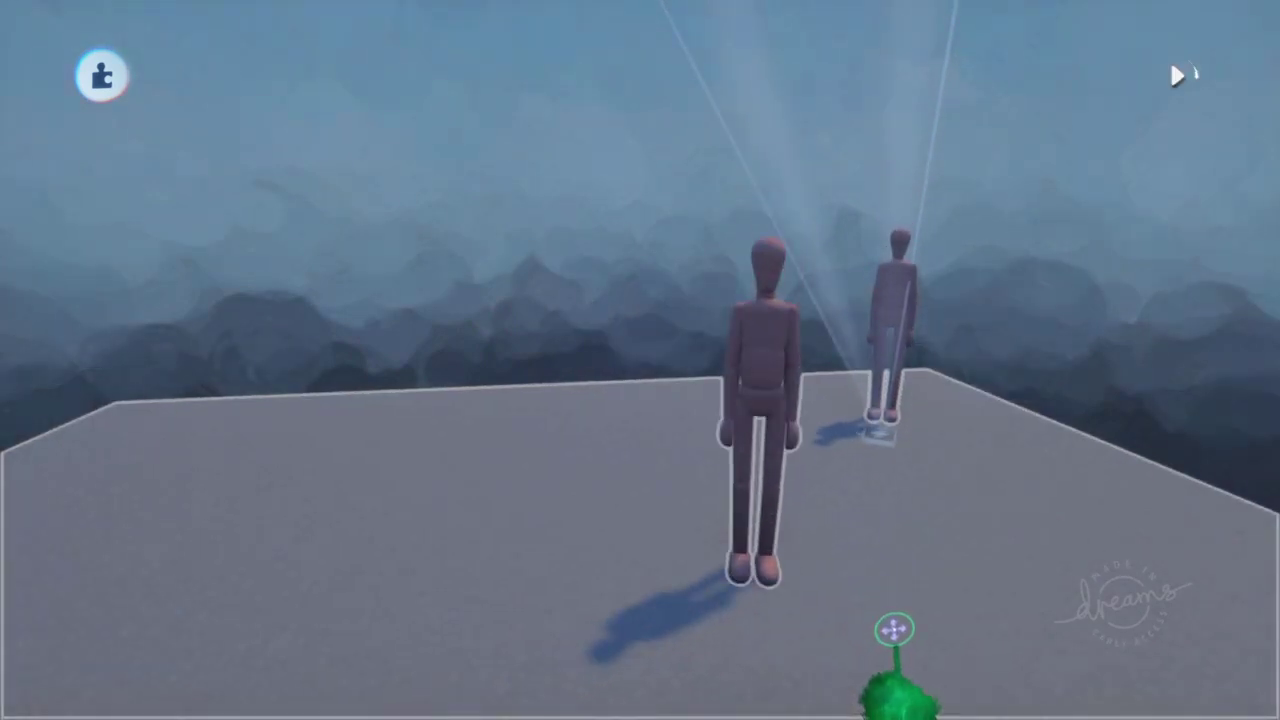
- Scope into the rebuilt puppet again, adjust the body's position over the base, scope out and test it with time running
{"action": "mouse_move", "coordinate": [894, 630]}
{"action": "middle_mouse_down"}
{"action": "mouse_move", "coordinate": [854, 589]}
{"action": "mouse_move", "coordinate": [826, 474]}
{"action": "mouse_move", "coordinate": [734, 283]}
{"action": "middle_mouse_up"}
{"action": "left_click", "coordinate": [736, 290]}
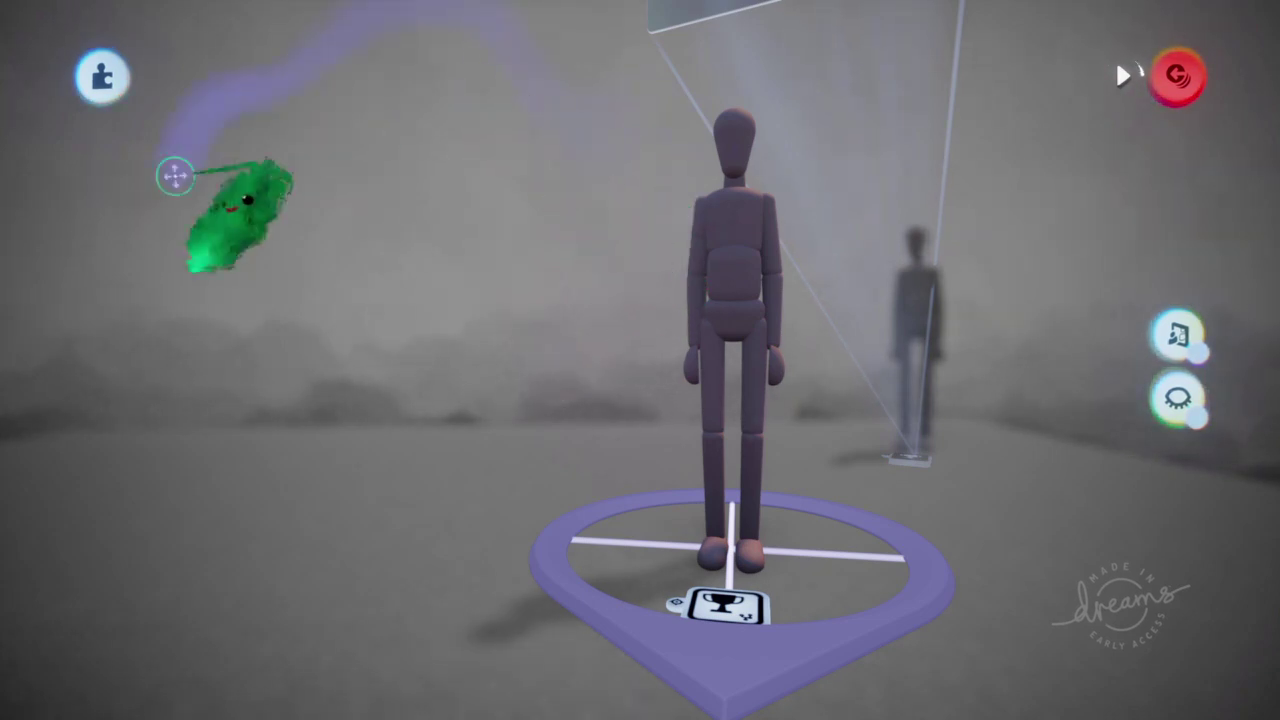
{"action": "left_click_drag", "start_coordinate": [720, 484], "coordinate": [742, 247]}
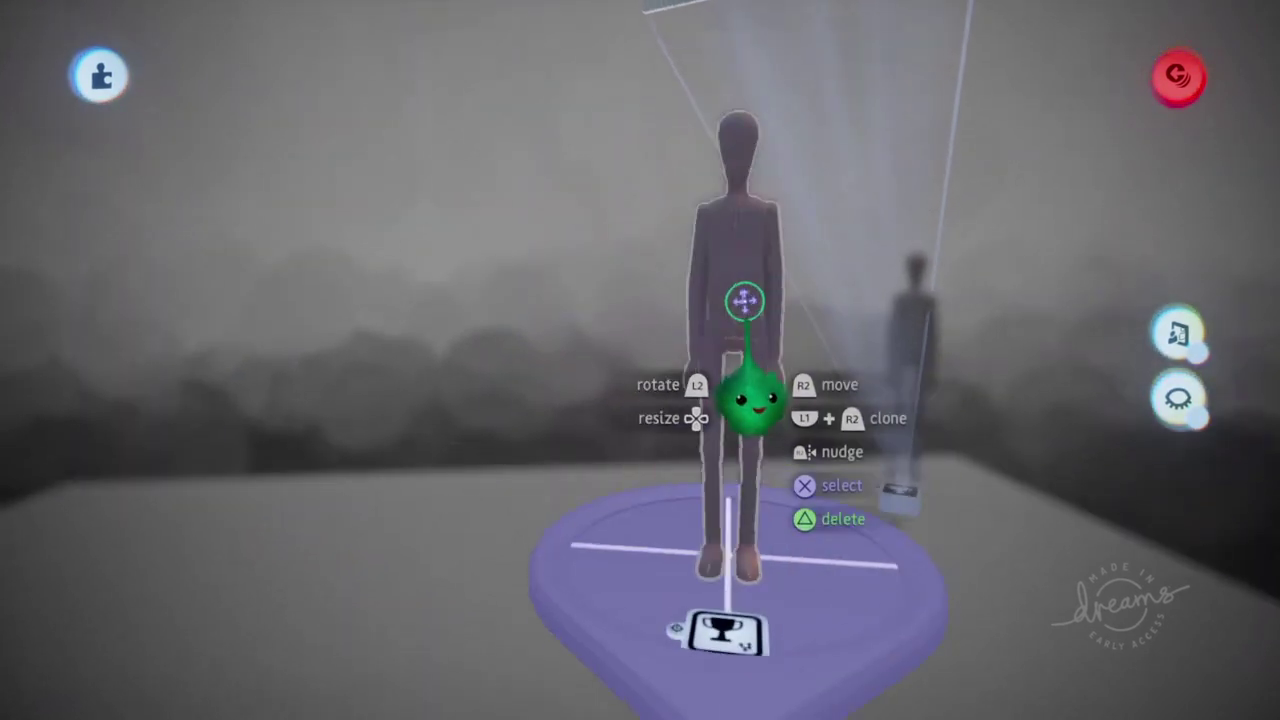
{"action": "key", "text": "Escape"}
{"action": "mouse_move", "coordinate": [735, 393]}
{"action": "left_mouse_down"}
{"action": "mouse_move", "coordinate": [735, 430]}
{"action": "mouse_move", "coordinate": [742, 396]}
{"action": "left_mouse_up"}
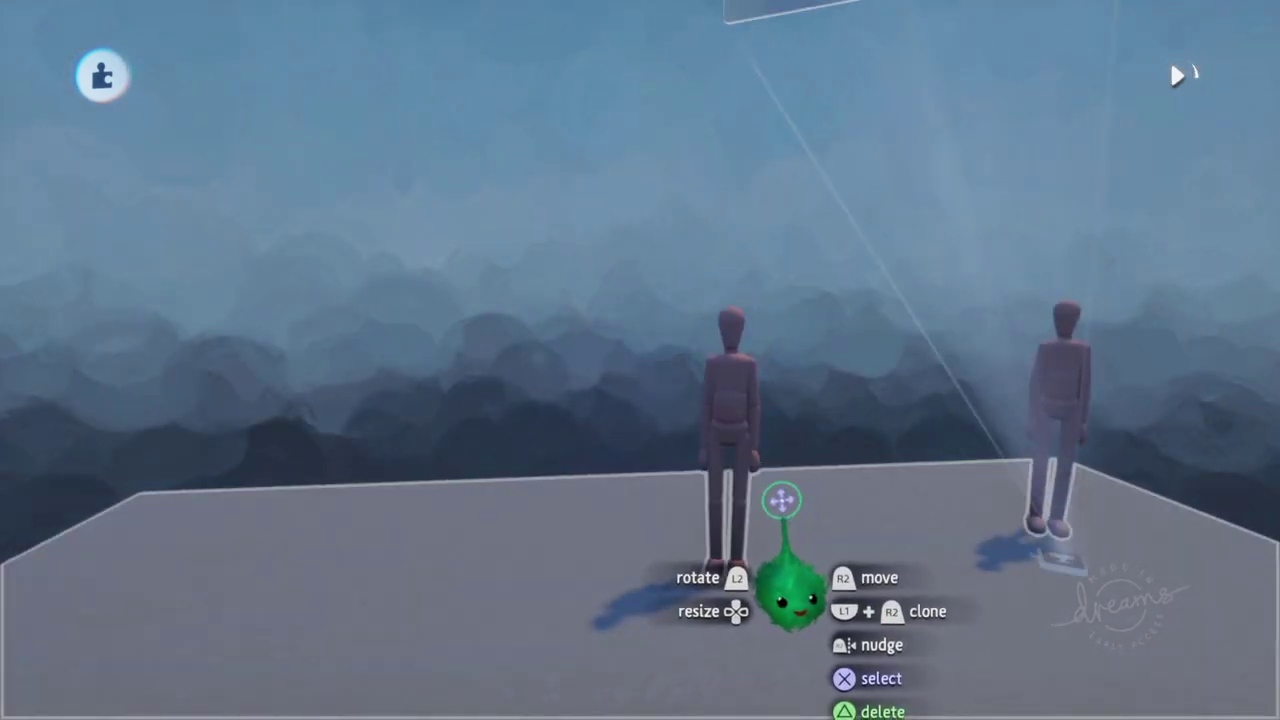
{"action": "left_click", "coordinate": [733, 376]}
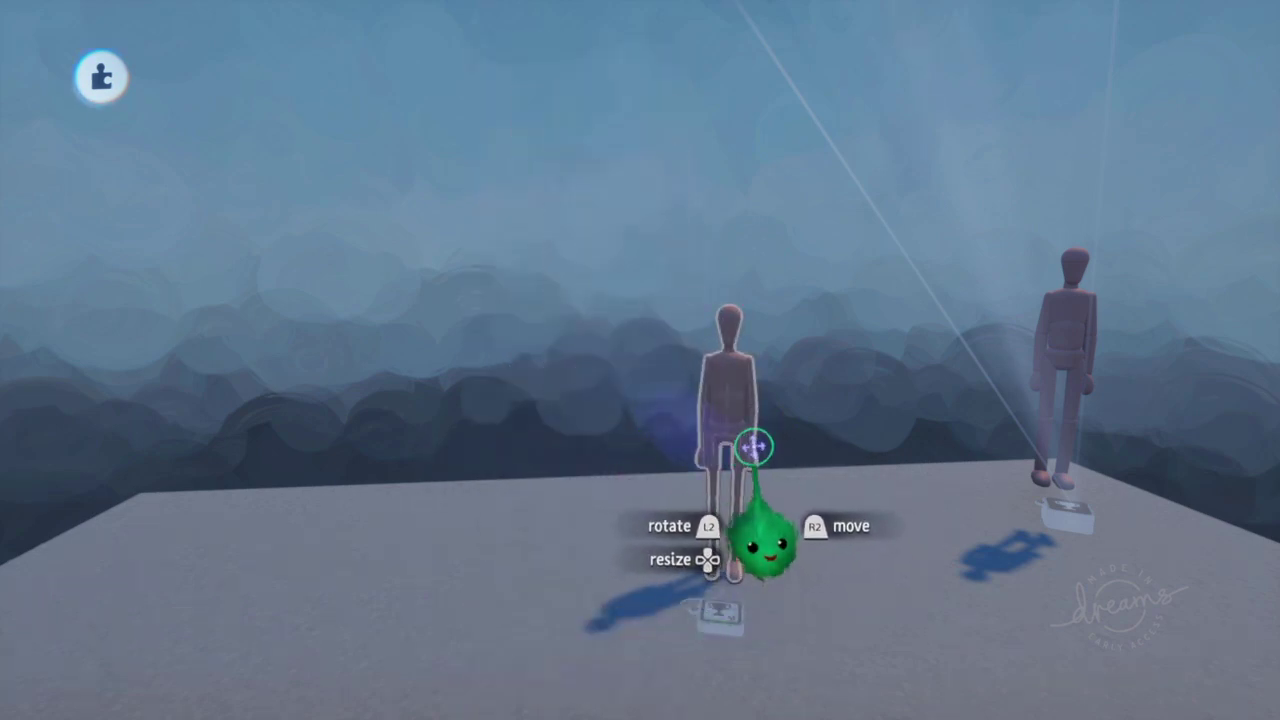
{"action": "key", "text": "space"}
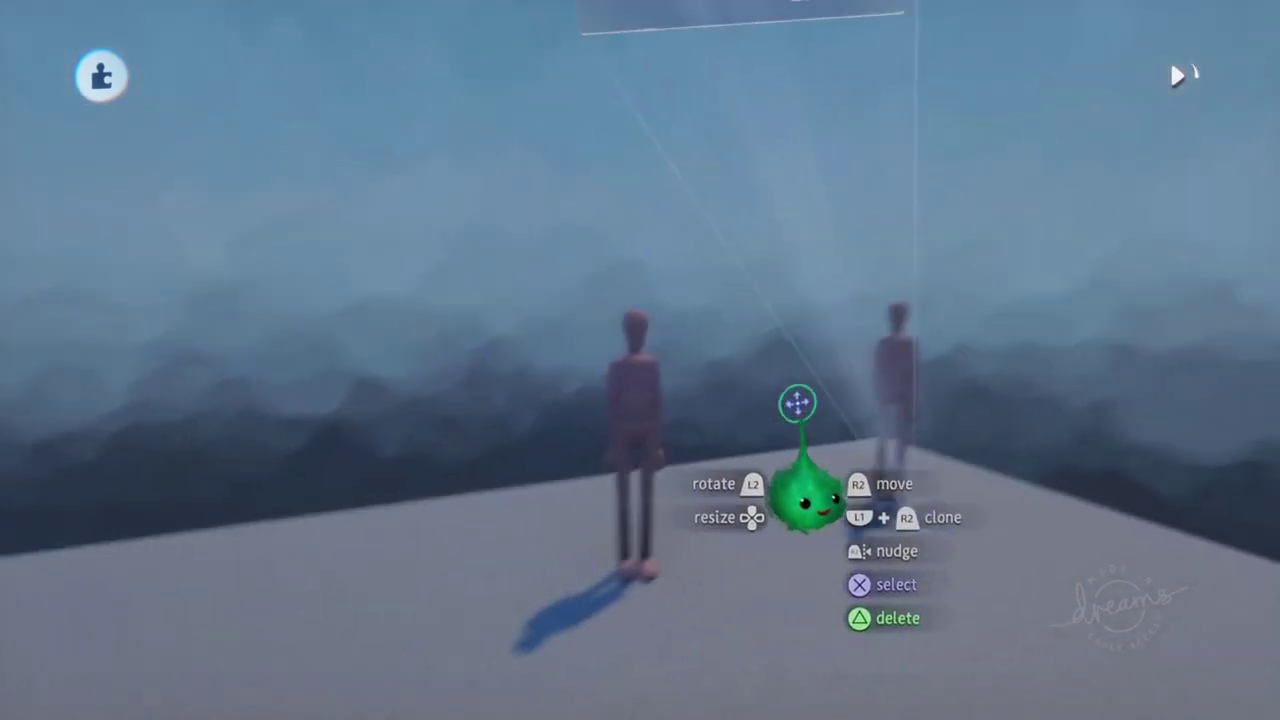
- Preview the unmodified puppet's running pose through the Run quick edit and exit the keyframe editing
{"action": "middle_click_drag", "start_coordinate": [797, 403], "coordinate": [769, 371]}
{"action": "left_click", "coordinate": [743, 376]}
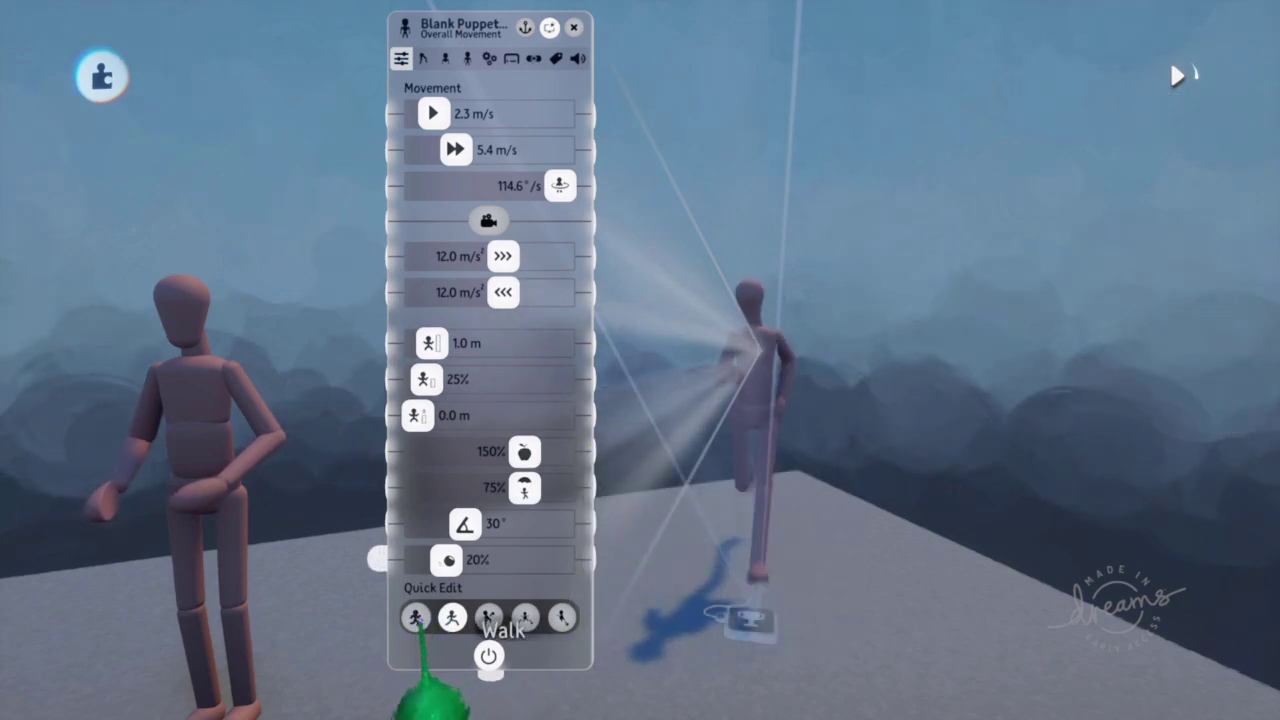
{"action": "left_click", "coordinate": [452, 618]}
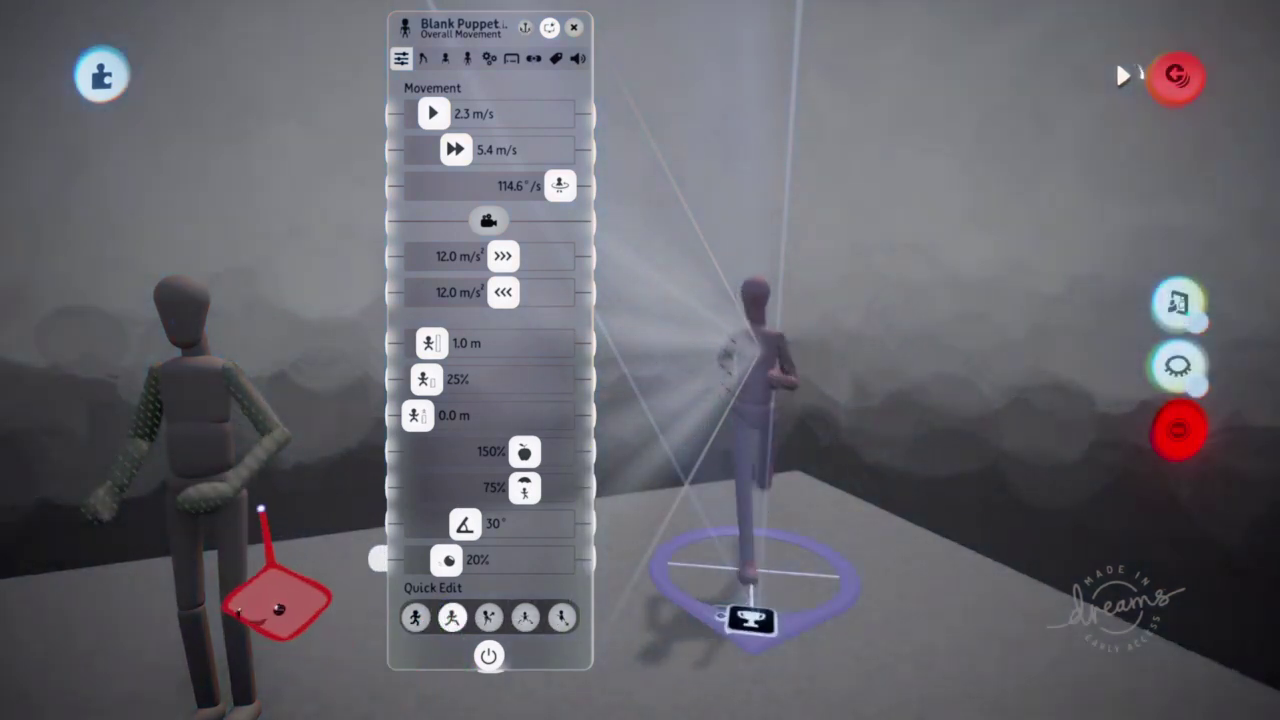
{"action": "left_click", "coordinate": [1168, 427]}
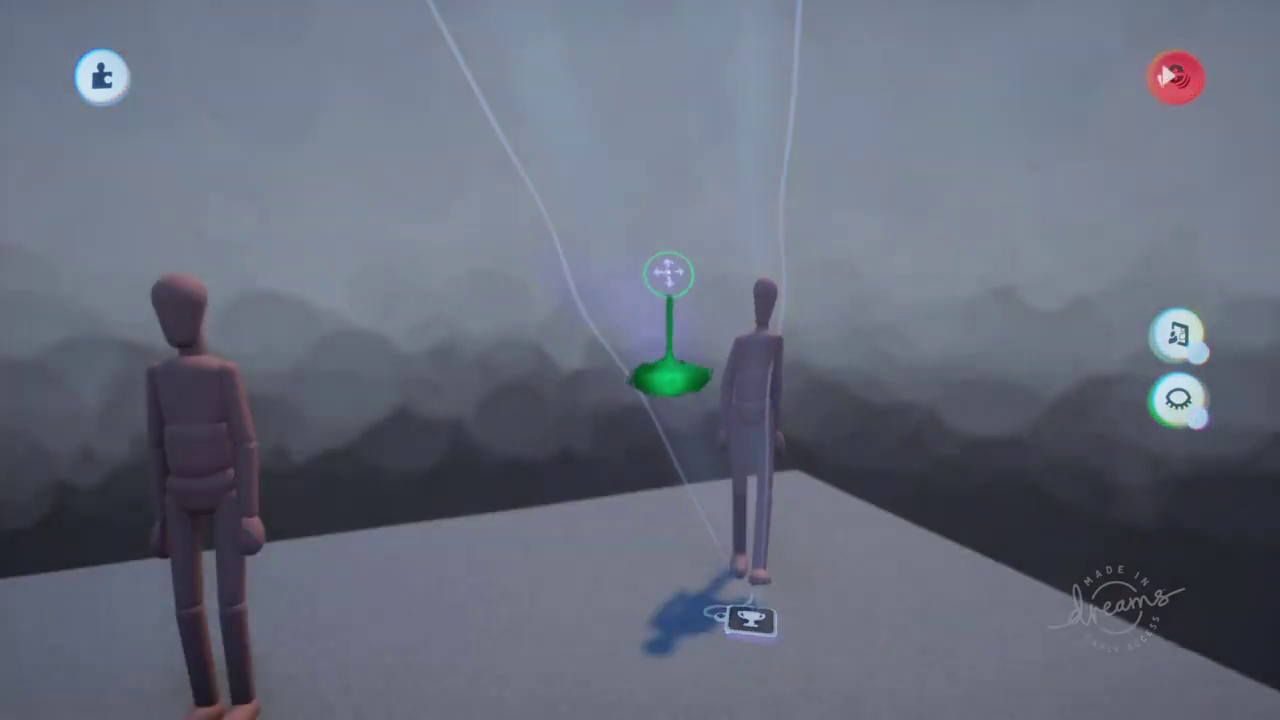
- Inspect the unmodified puppet's Puppet Logic microchip and compare its pose with the rebuilt puppet's
{"action": "middle_click_drag", "start_coordinate": [668, 273], "coordinate": [735, 188]}
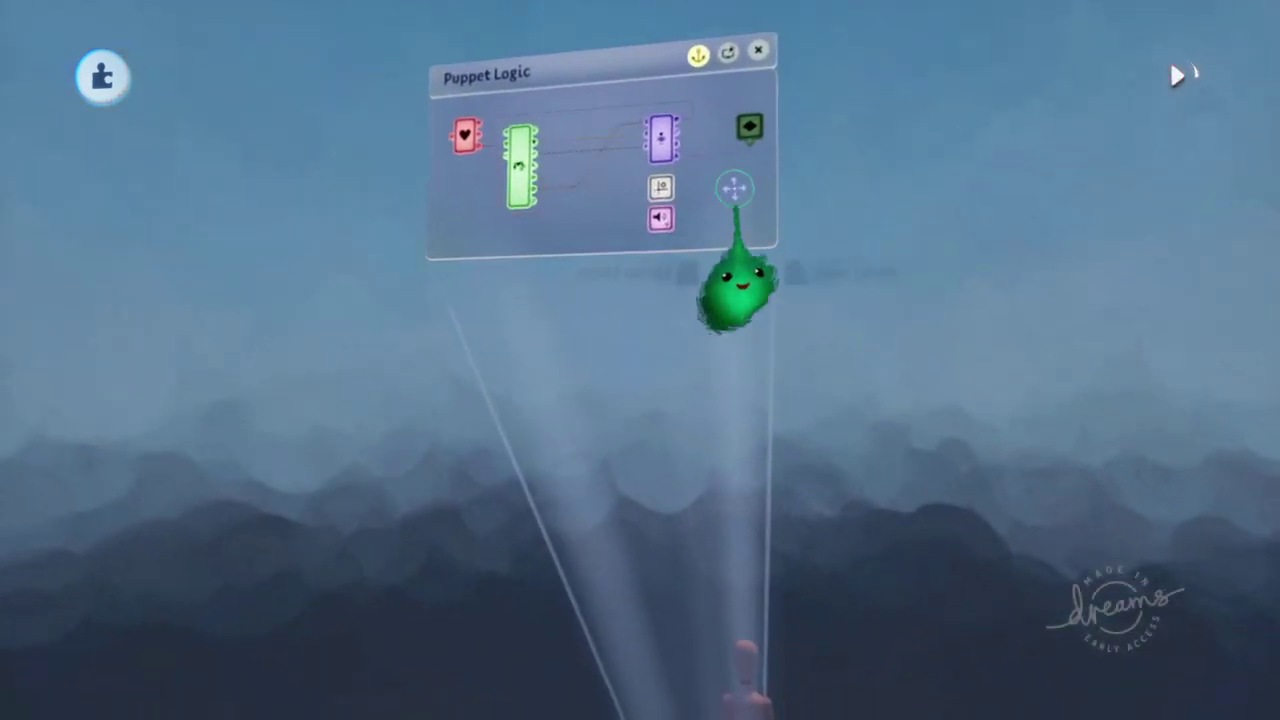
{"action": "middle_click_drag", "start_coordinate": [752, 126], "coordinate": [669, 337]}
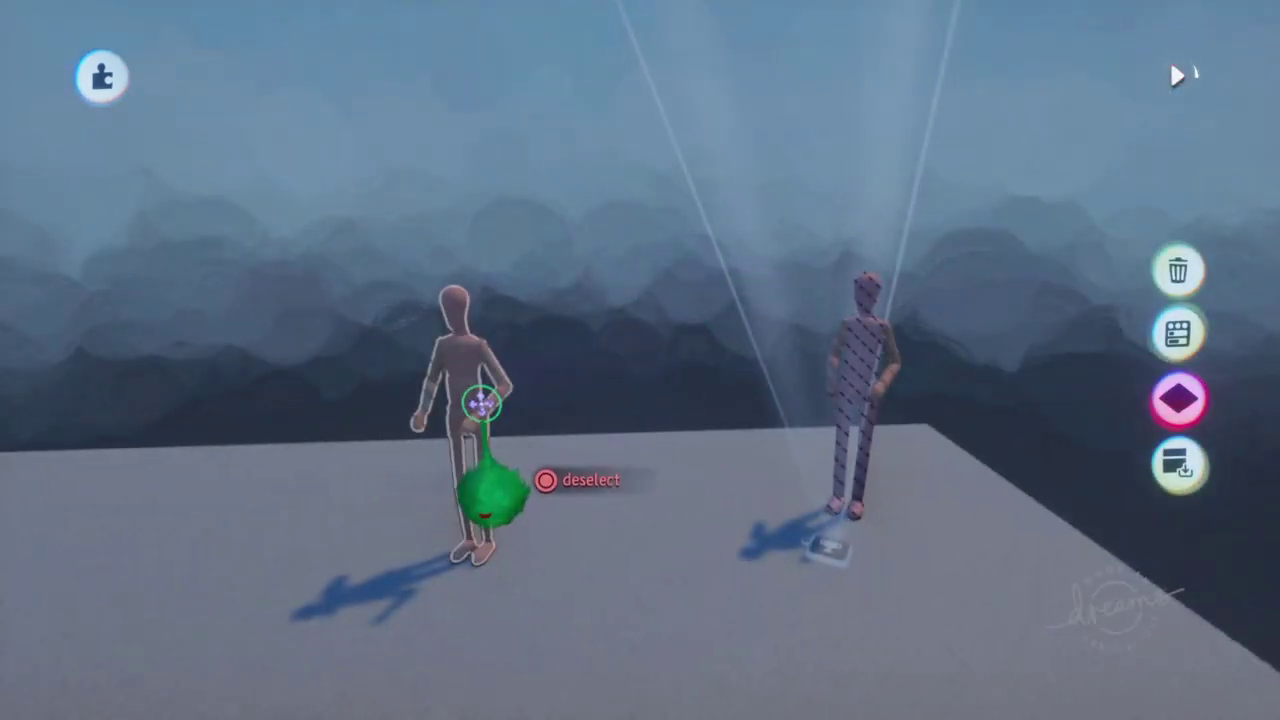
{"action": "scroll", "coordinate": [491, 374], "scroll_direction": "up", "scroll_amount": 5}
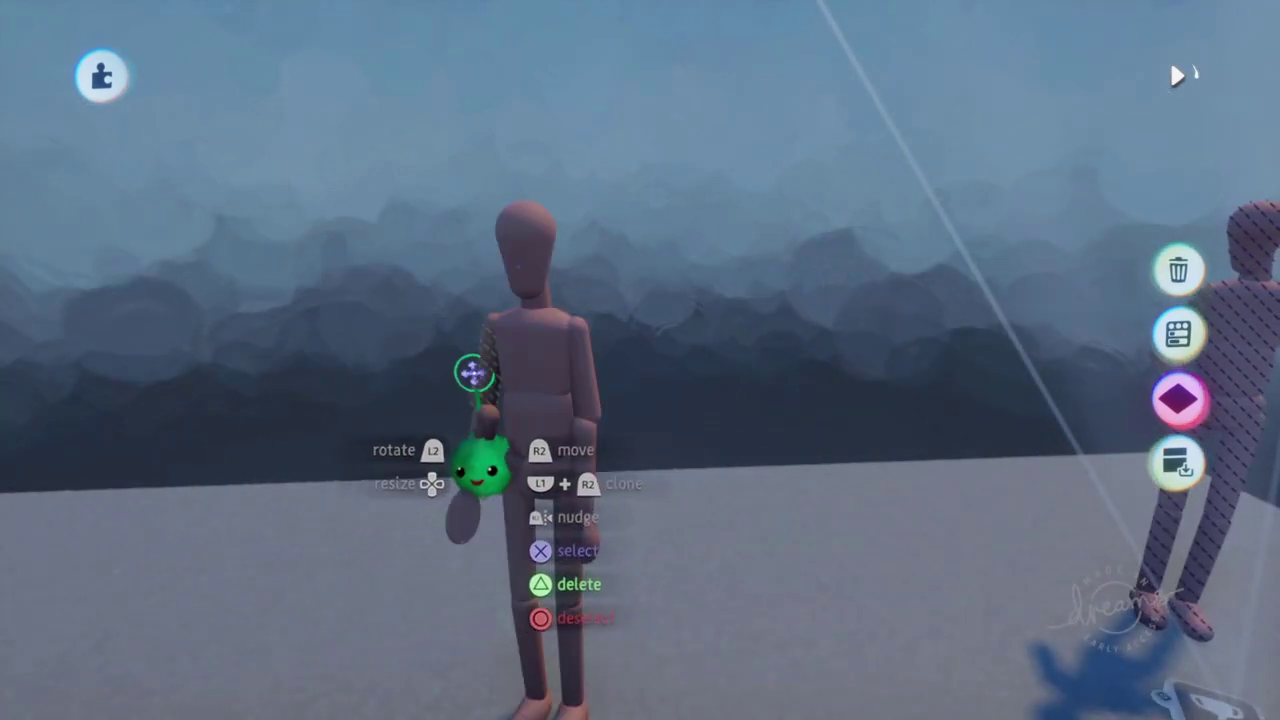
{"action": "key", "text": "space"}
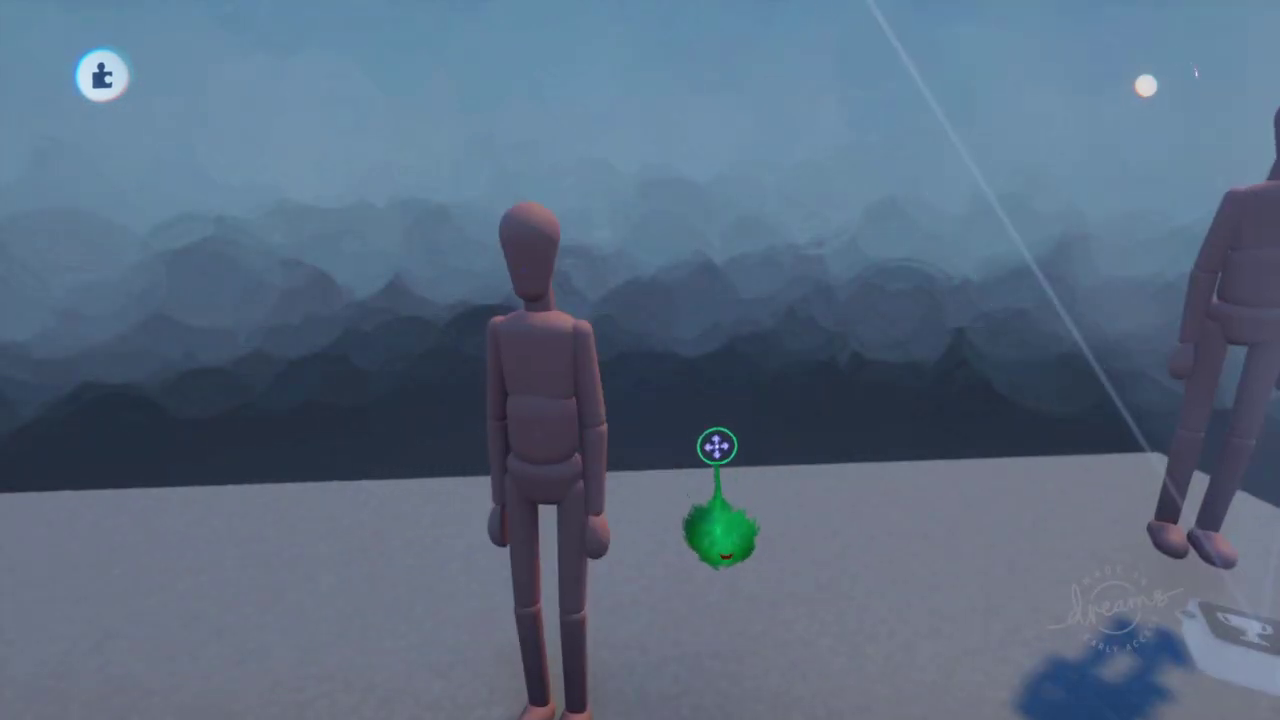
- Scope into the unmodified puppet to examine how its body stands on the purple base, and scope out
{"action": "middle_click_drag", "start_coordinate": [723, 437], "coordinate": [757, 394]}
{"action": "key", "text": "space"}
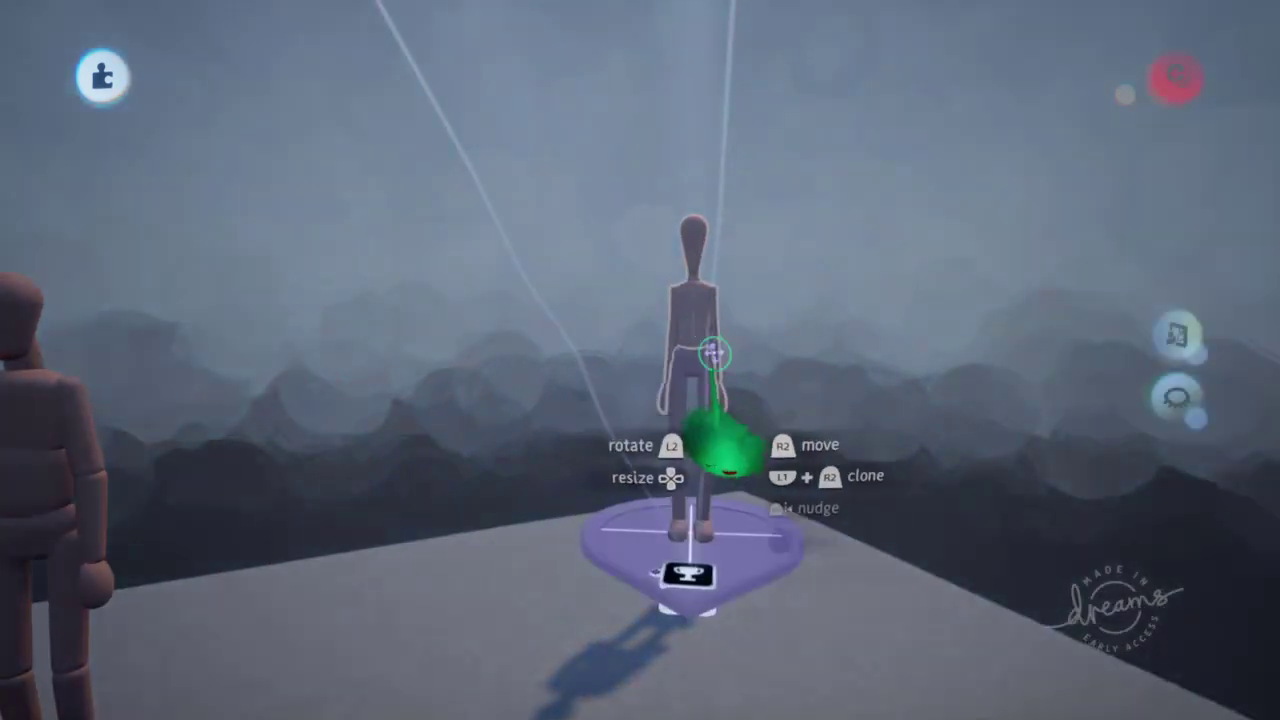
{"action": "middle_click_drag", "start_coordinate": [714, 352], "coordinate": [706, 427]}
{"action": "middle_click_drag", "start_coordinate": [886, 417], "coordinate": [751, 357]}
{"action": "scroll", "coordinate": [773, 335], "scroll_direction": "up", "scroll_amount": 3}
{"action": "scroll", "coordinate": [728, 364], "scroll_direction": "down", "scroll_amount": 1}
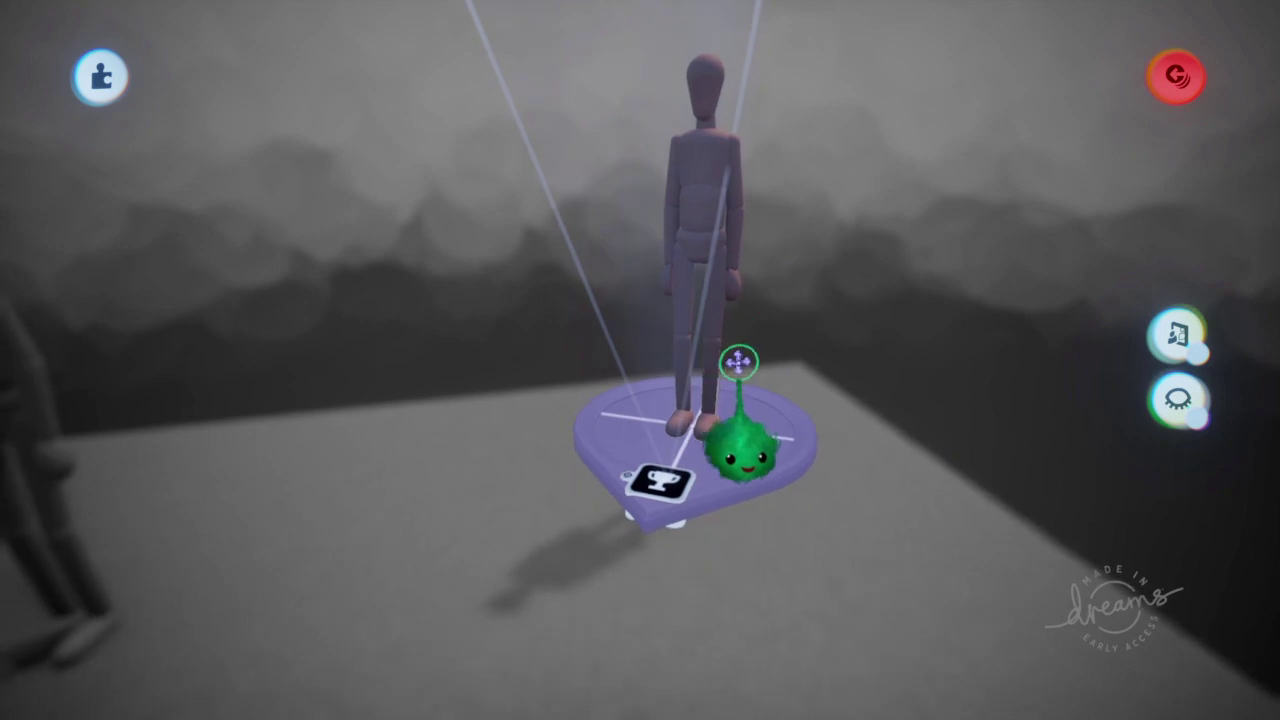
{"action": "key", "text": "Escape"}
- Compare the Walk and Run quick edits in the unmodified puppet's Overall Movement settings, and leave the puppet
{"action": "left_click", "coordinate": [699, 180]}
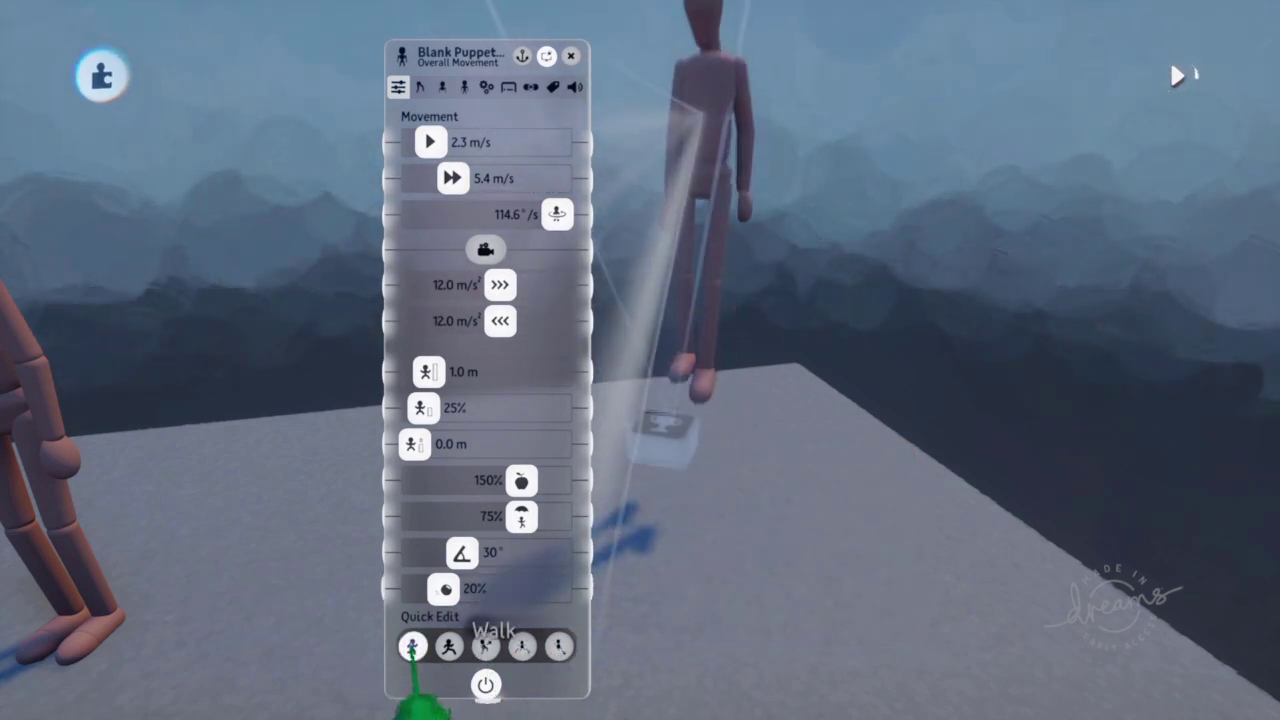
{"action": "mouse_move", "coordinate": [413, 648]}
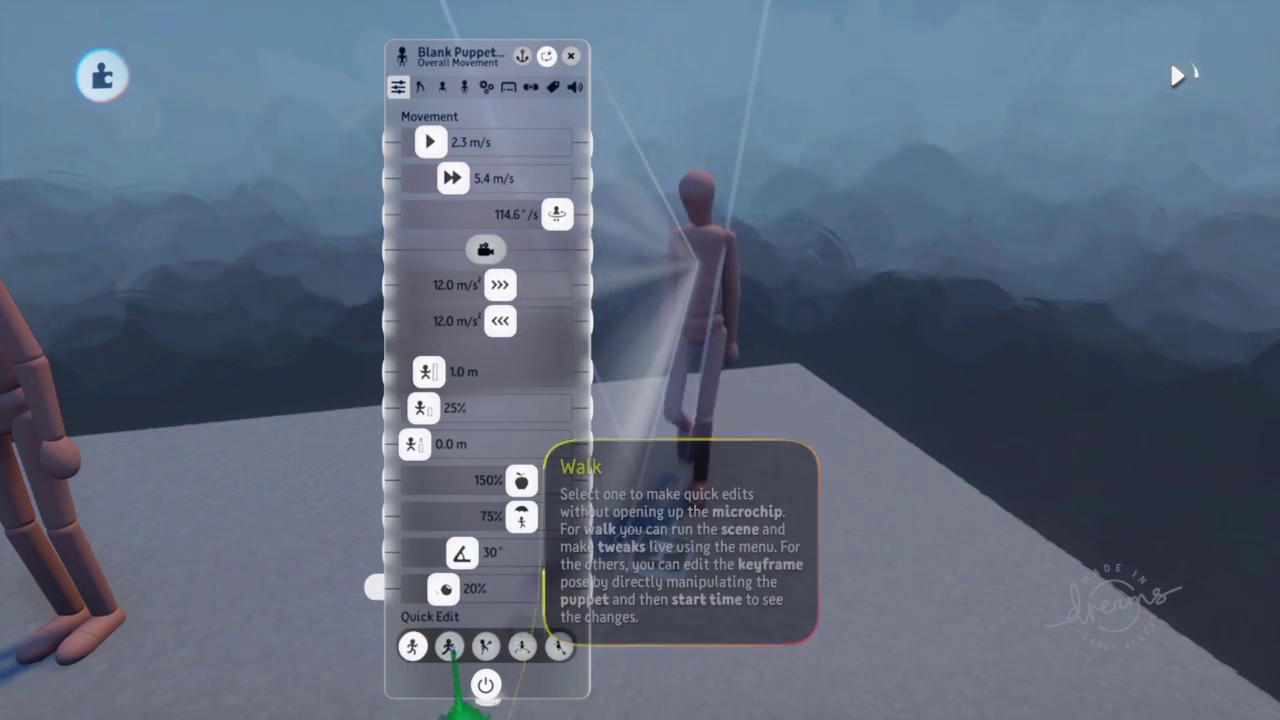
{"action": "left_click", "coordinate": [449, 647]}
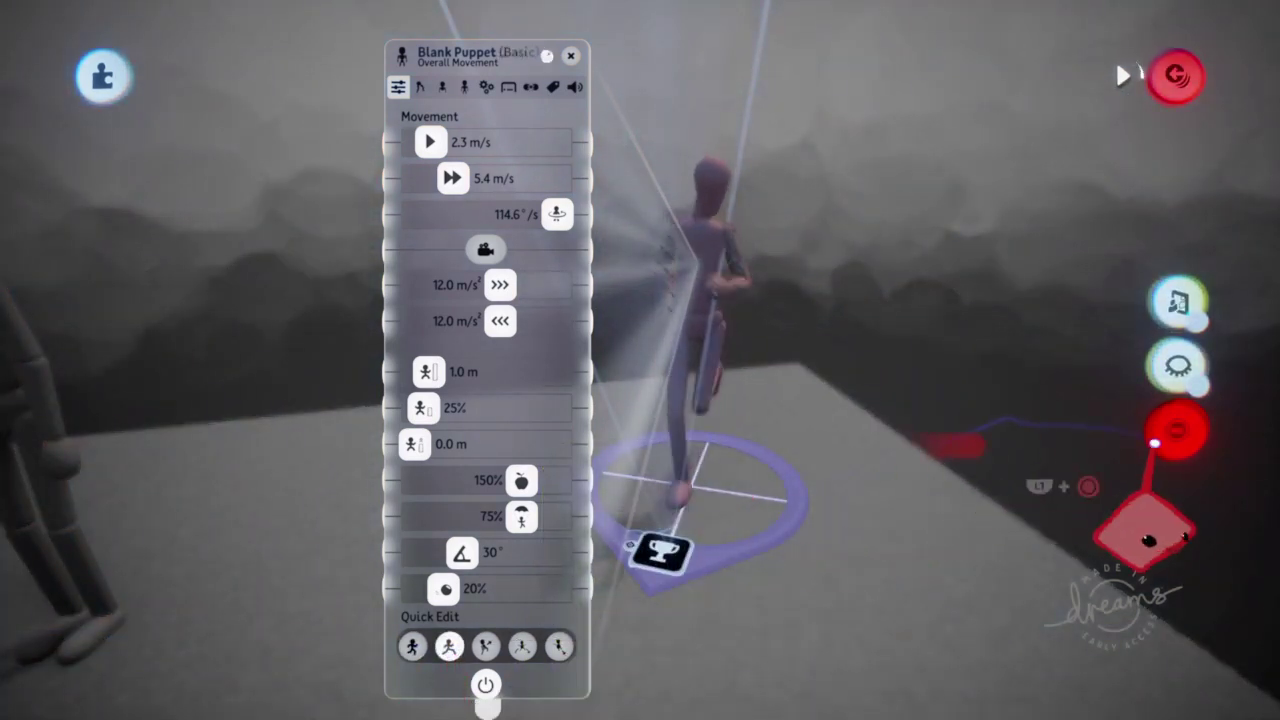
{"action": "left_click", "coordinate": [1154, 443]}
{"action": "key", "text": "Escape"}
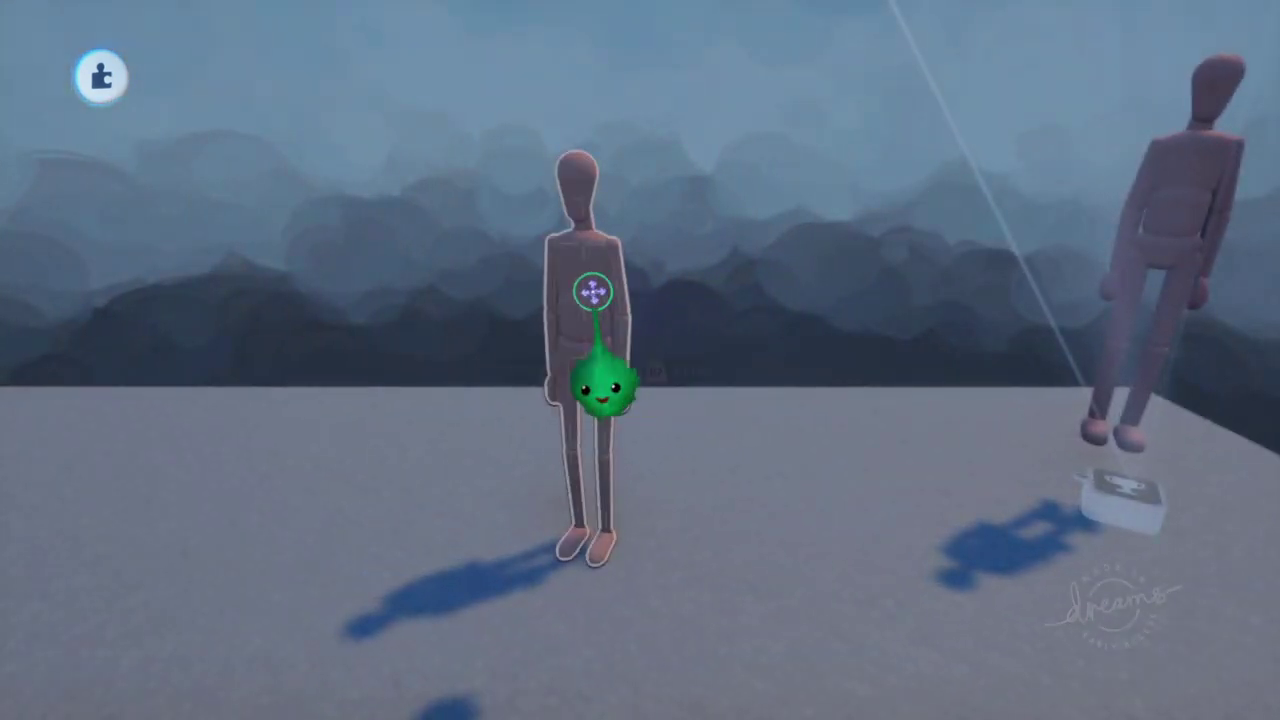
- Try the Run quick edit on the rebuilt puppet to see whether its body takes the pose, and exit it
{"action": "left_click", "coordinate": [605, 380]}
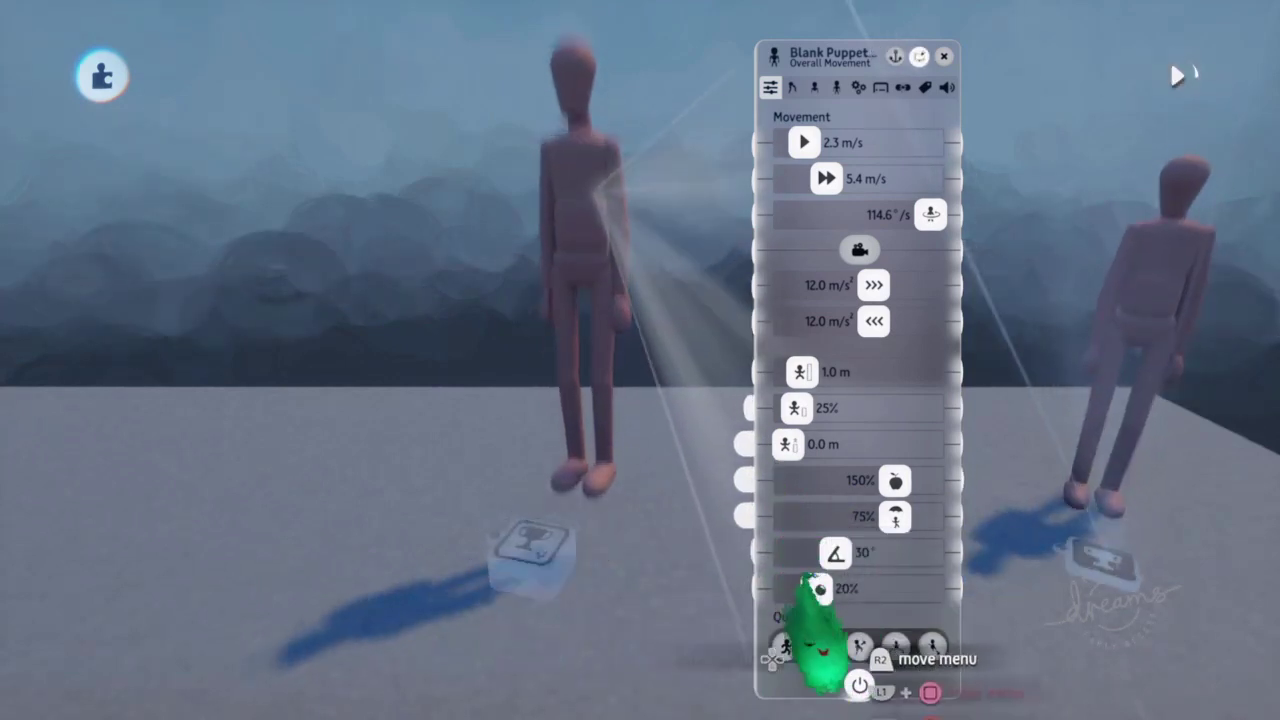
{"action": "left_click", "coordinate": [787, 648]}
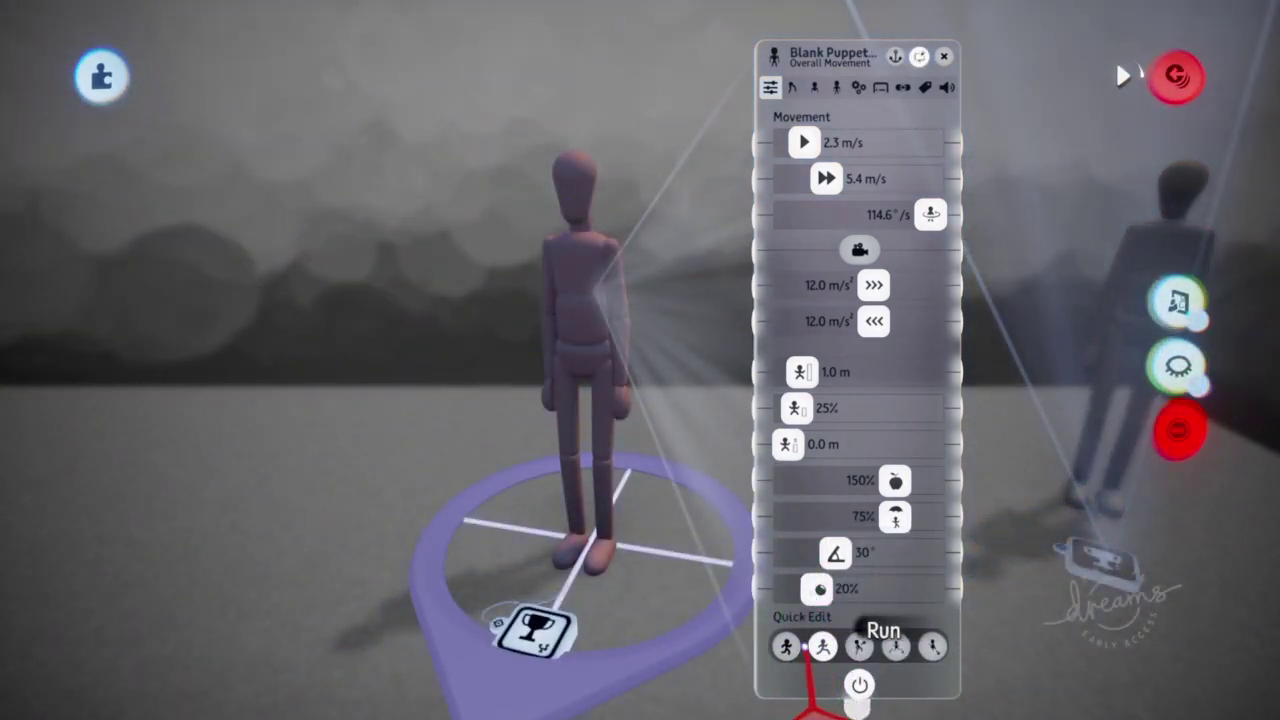
{"action": "key", "text": "Escape"}
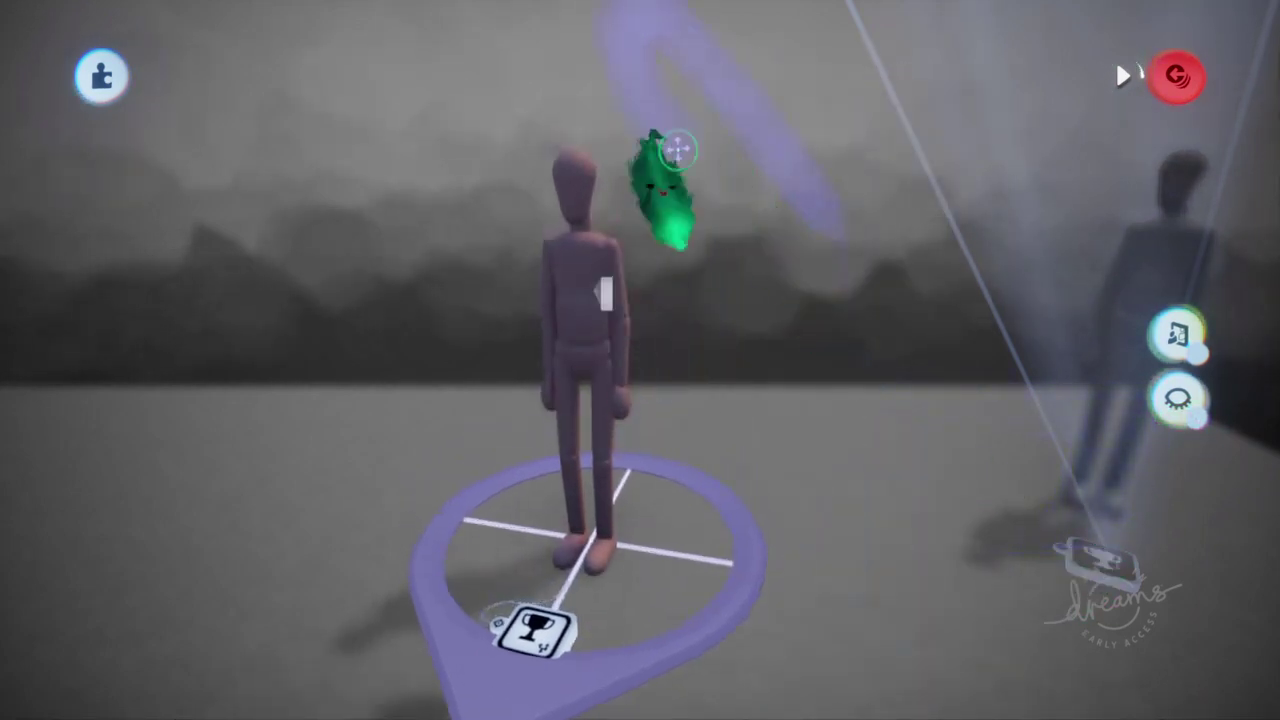
- Open the rebuilt puppet's Body Structure settings and link its pelvis piece to the Pelvis bone
{"action": "middle_click_drag", "start_coordinate": [678, 395], "coordinate": [695, 357]}
{"action": "left_click", "coordinate": [657, 557]}
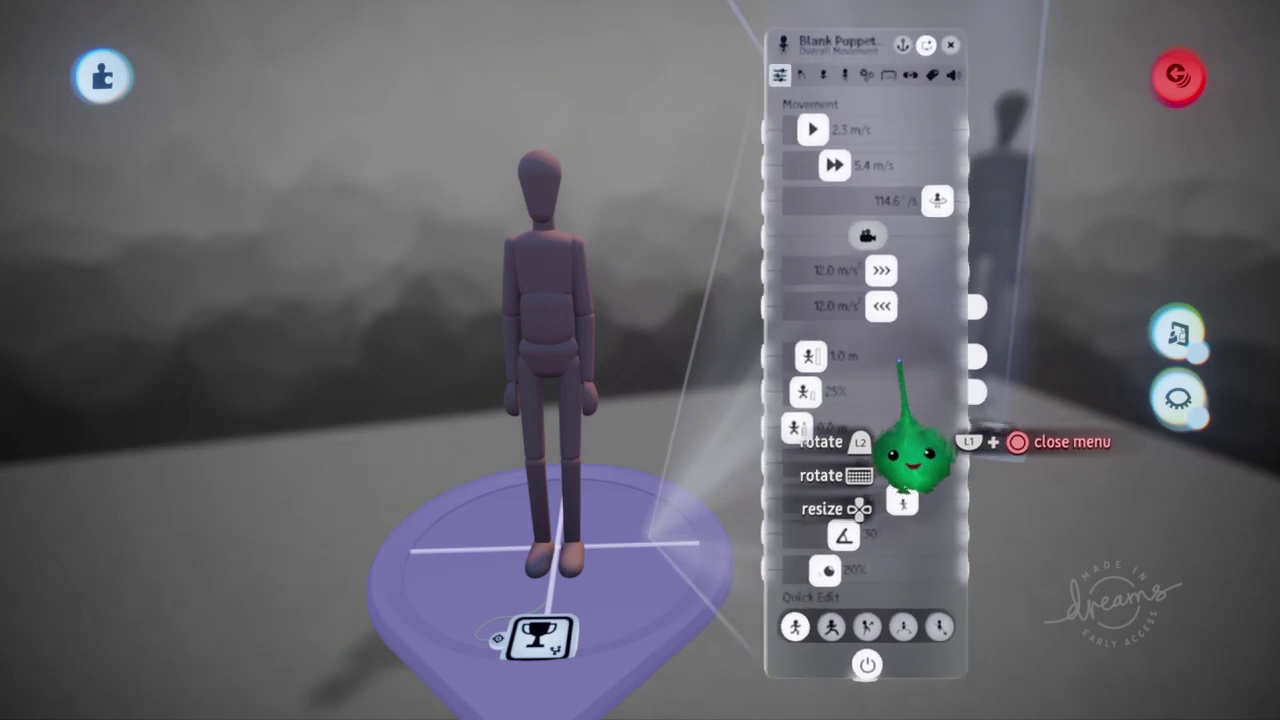
{"action": "left_click", "coordinate": [866, 80]}
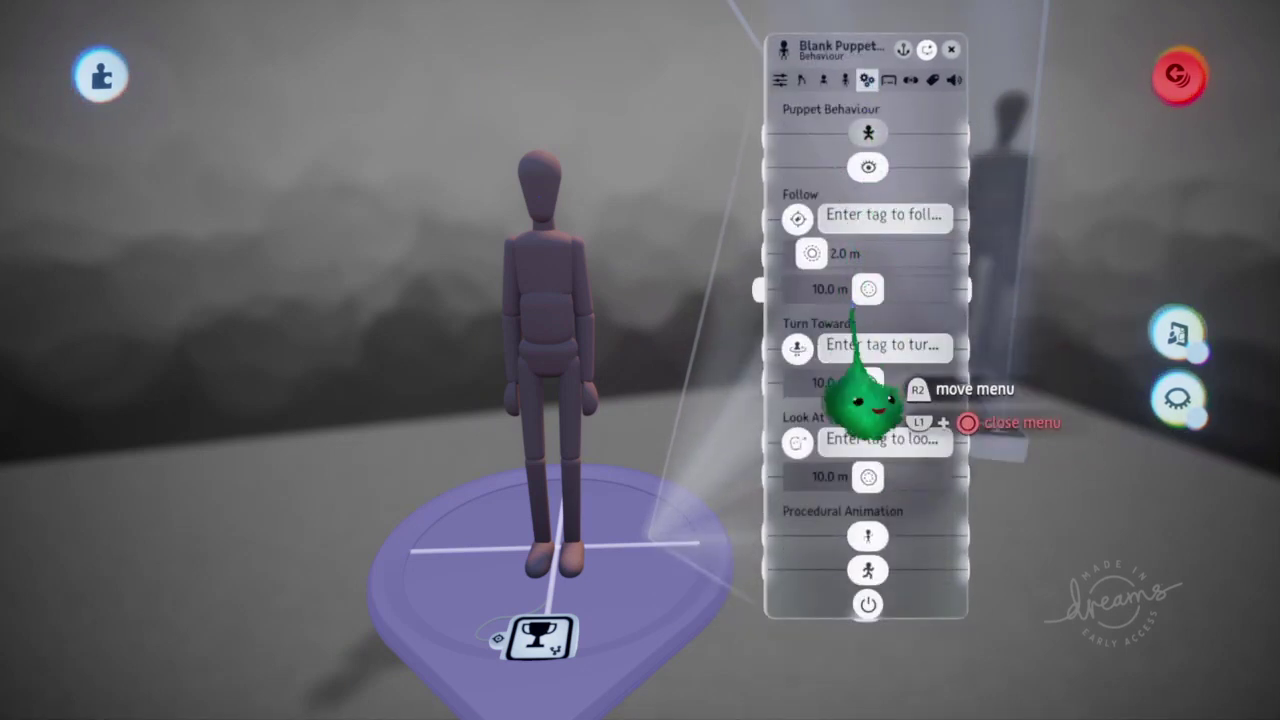
{"action": "left_click", "coordinate": [845, 80]}
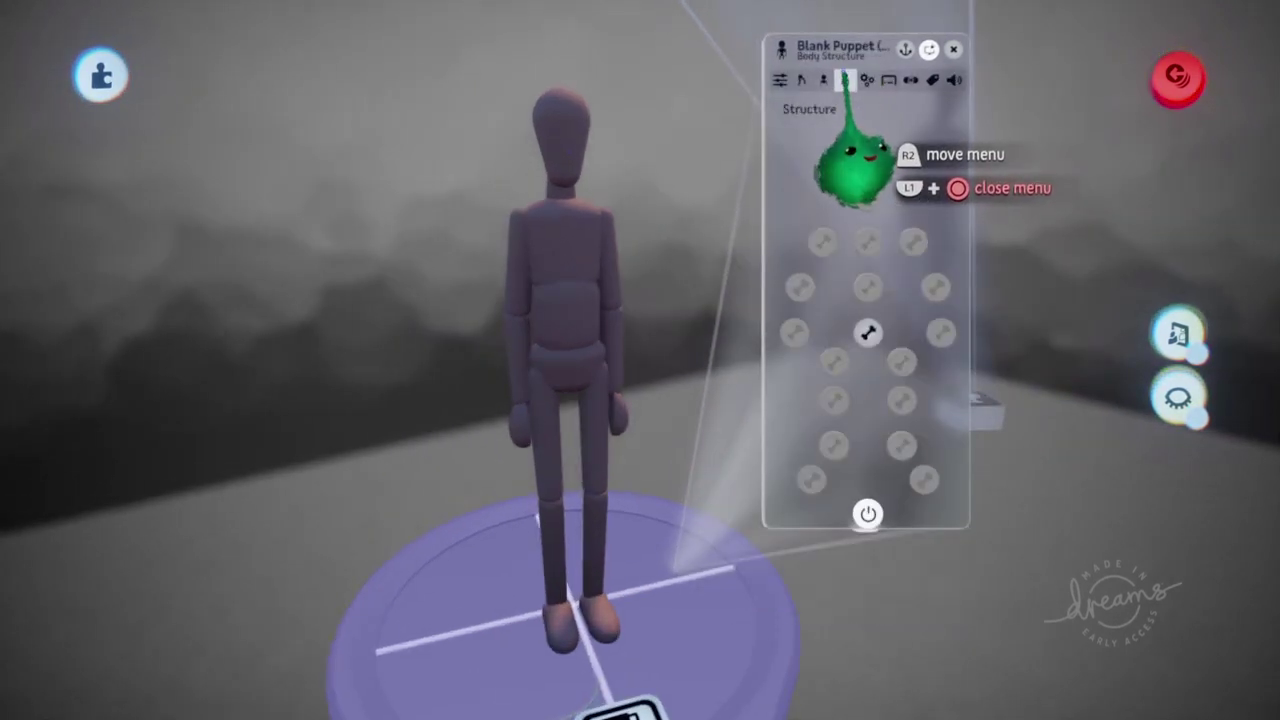
{"action": "left_click", "coordinate": [868, 333]}
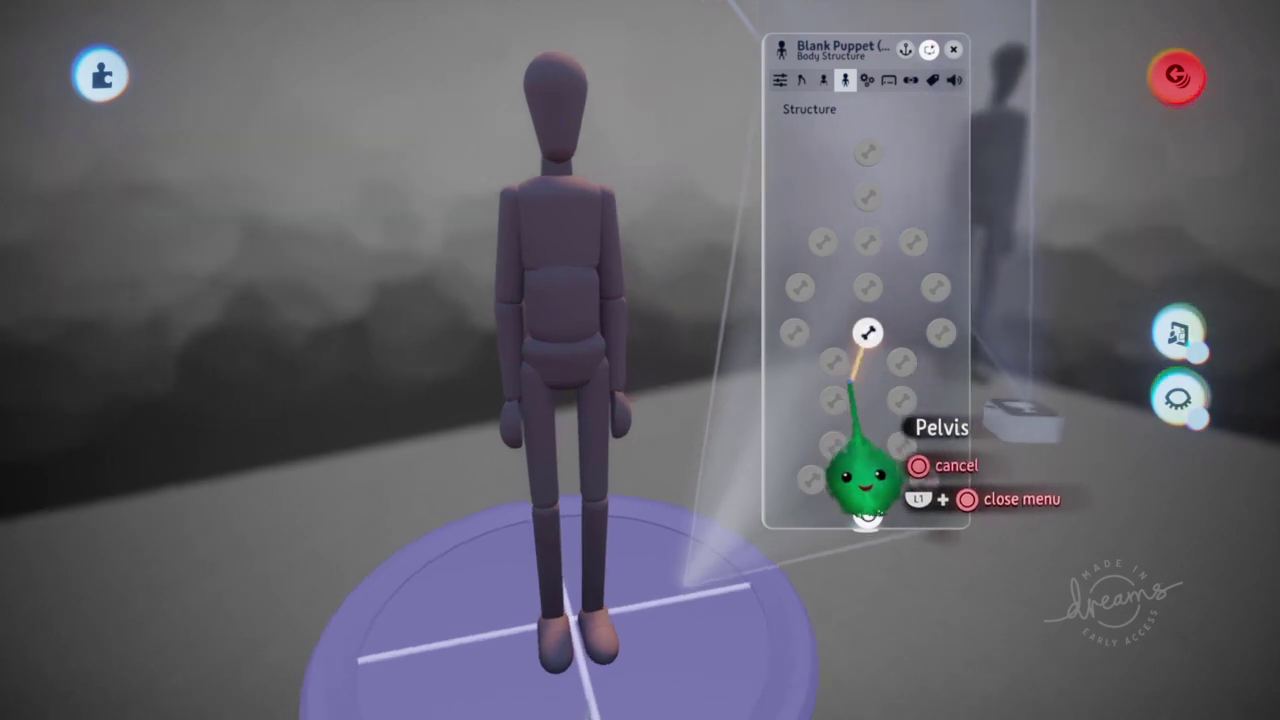
{"action": "mouse_move", "coordinate": [871, 340]}
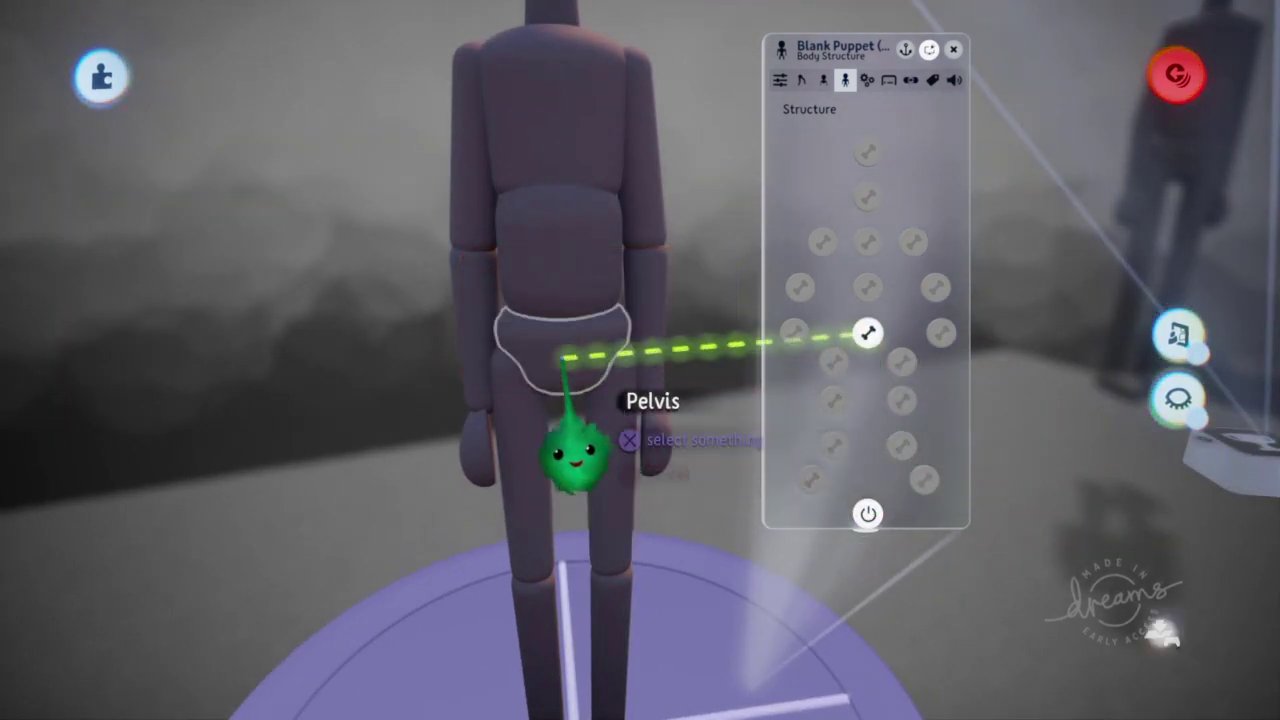
{"action": "left_click", "coordinate": [575, 440]}
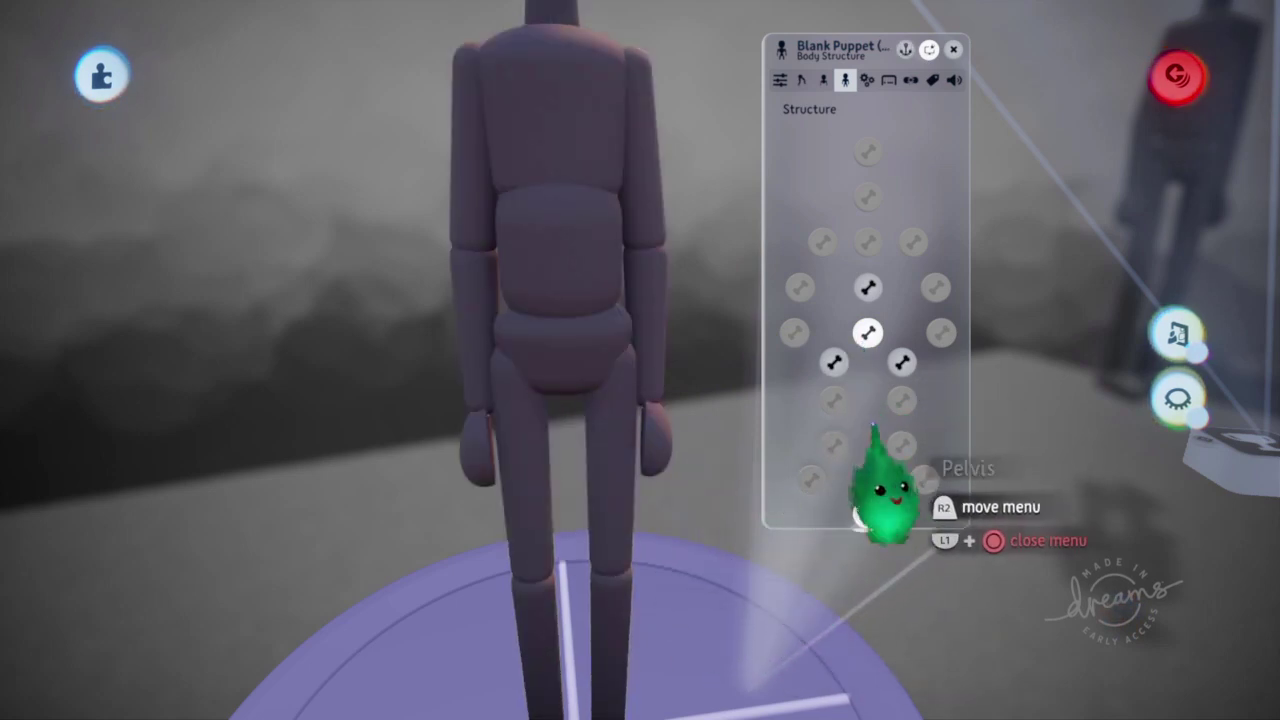
- Link the waist, chest, neck and head pieces to their matching bones in the body structure
{"action": "left_click", "coordinate": [569, 352]}
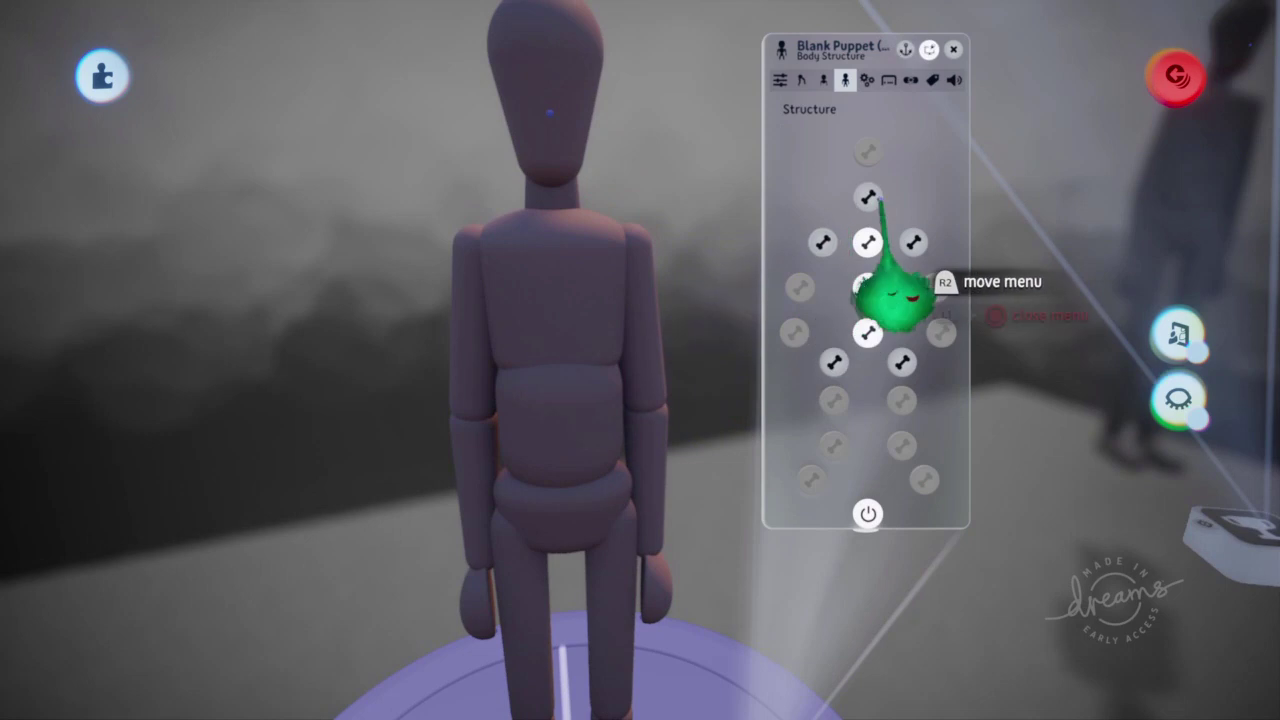
{"action": "left_click", "coordinate": [867, 197]}
{"action": "left_click", "coordinate": [565, 197]}
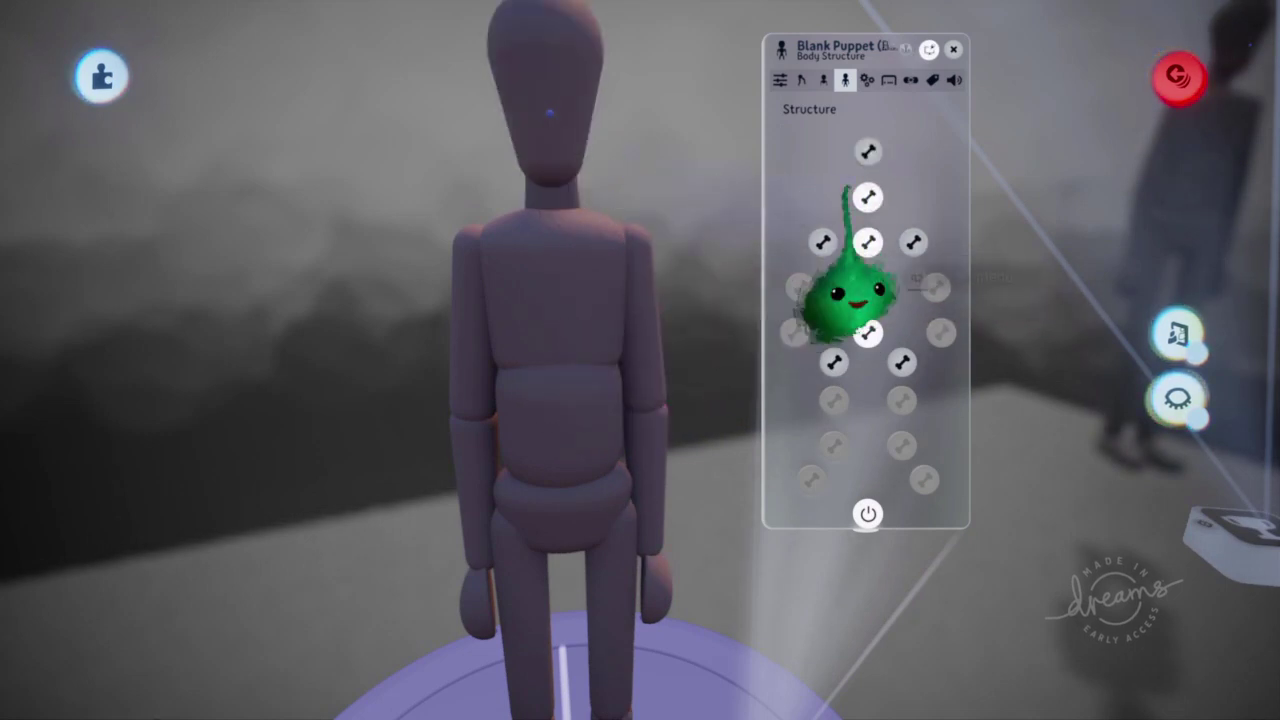
{"action": "left_click", "coordinate": [868, 152]}
{"action": "left_click", "coordinate": [557, 86]}
- Test the head bone's link with the waist bone unlinked, and link the waist piece to its bone again
{"action": "scroll", "coordinate": [706, 331], "scroll_direction": "down", "scroll_amount": 5}
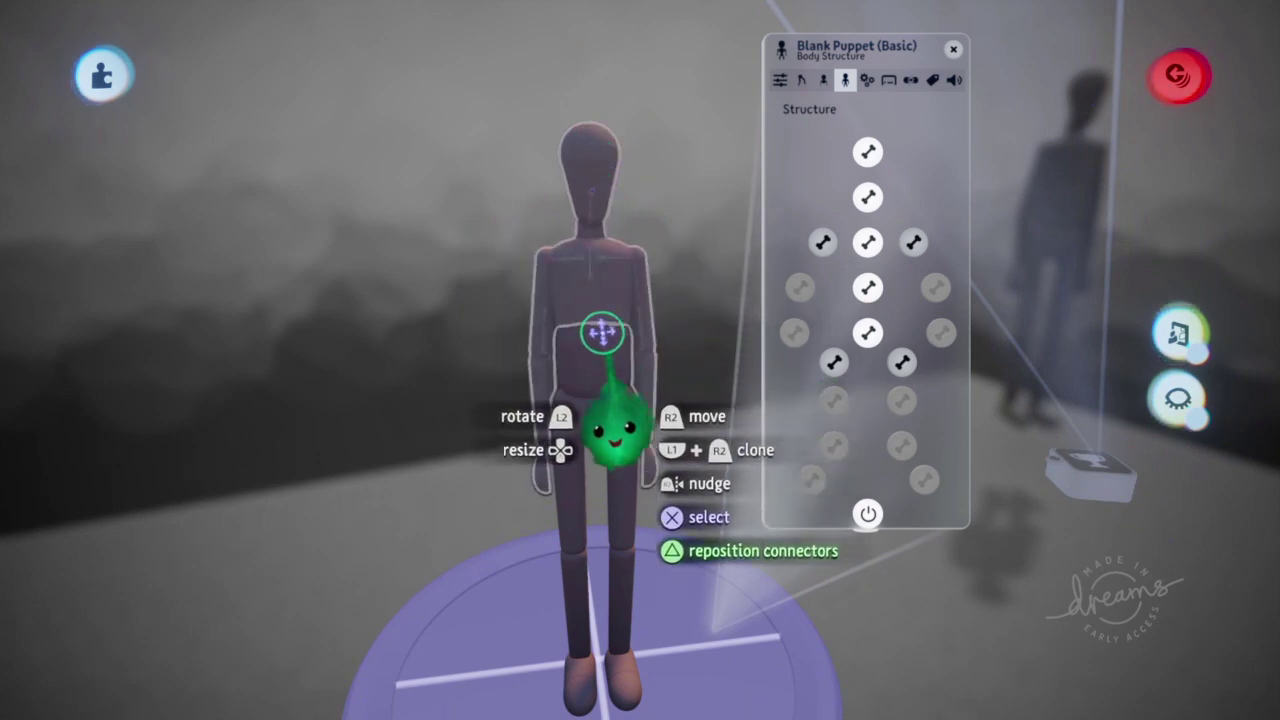
{"action": "left_click_drag", "start_coordinate": [612, 400], "coordinate": [608, 418]}
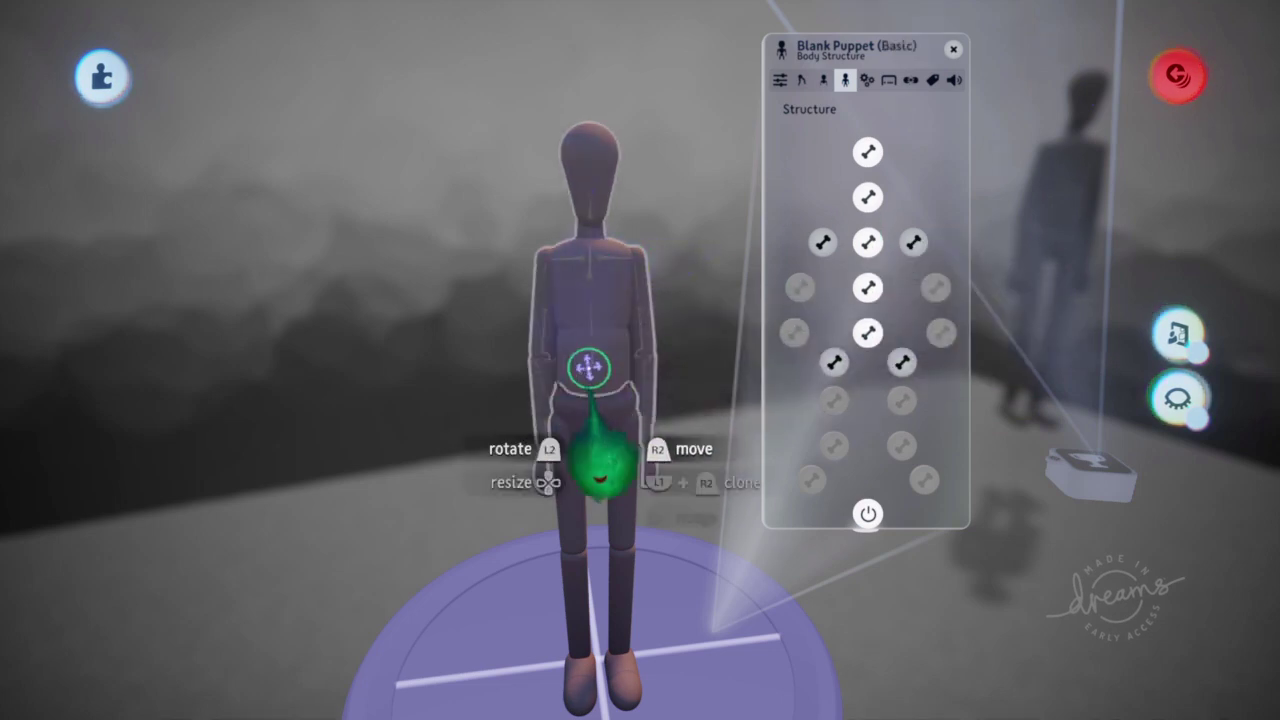
{"action": "scroll", "coordinate": [824, 277], "scroll_direction": "up", "scroll_amount": 3}
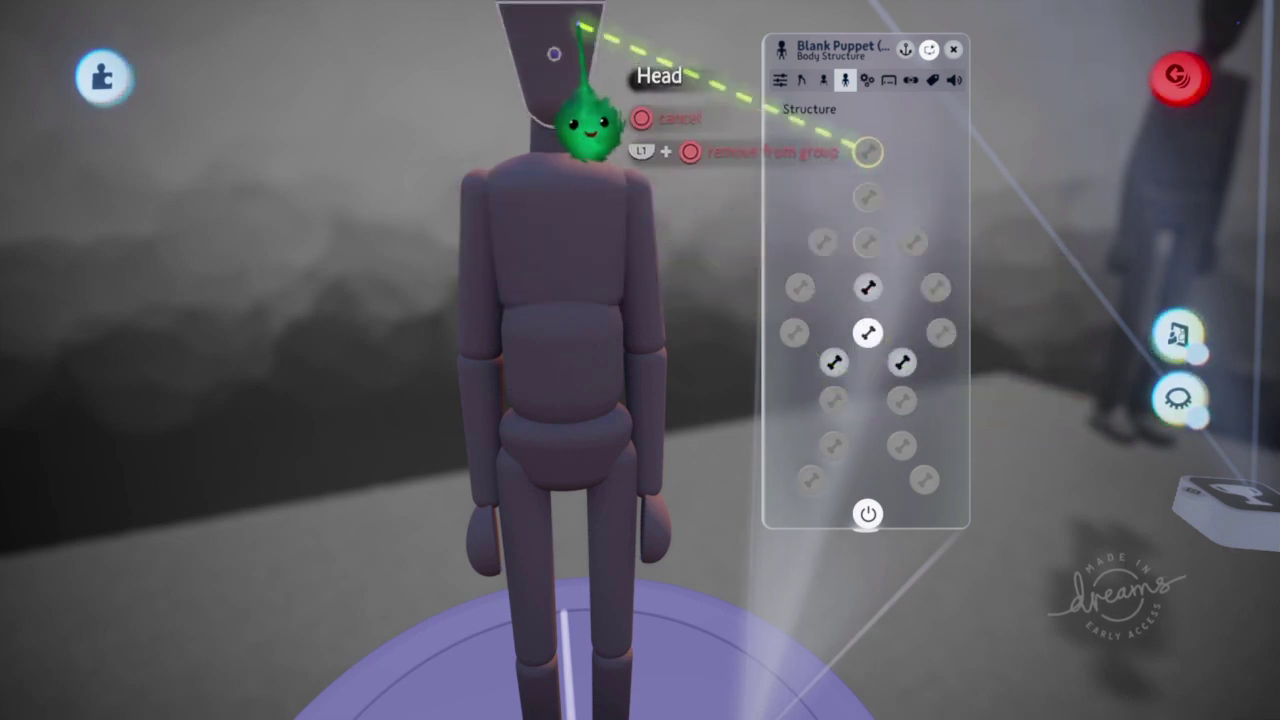
{"action": "left_click", "coordinate": [582, 34]}
{"action": "middle_click_drag", "start_coordinate": [688, 245], "coordinate": [734, 266]}
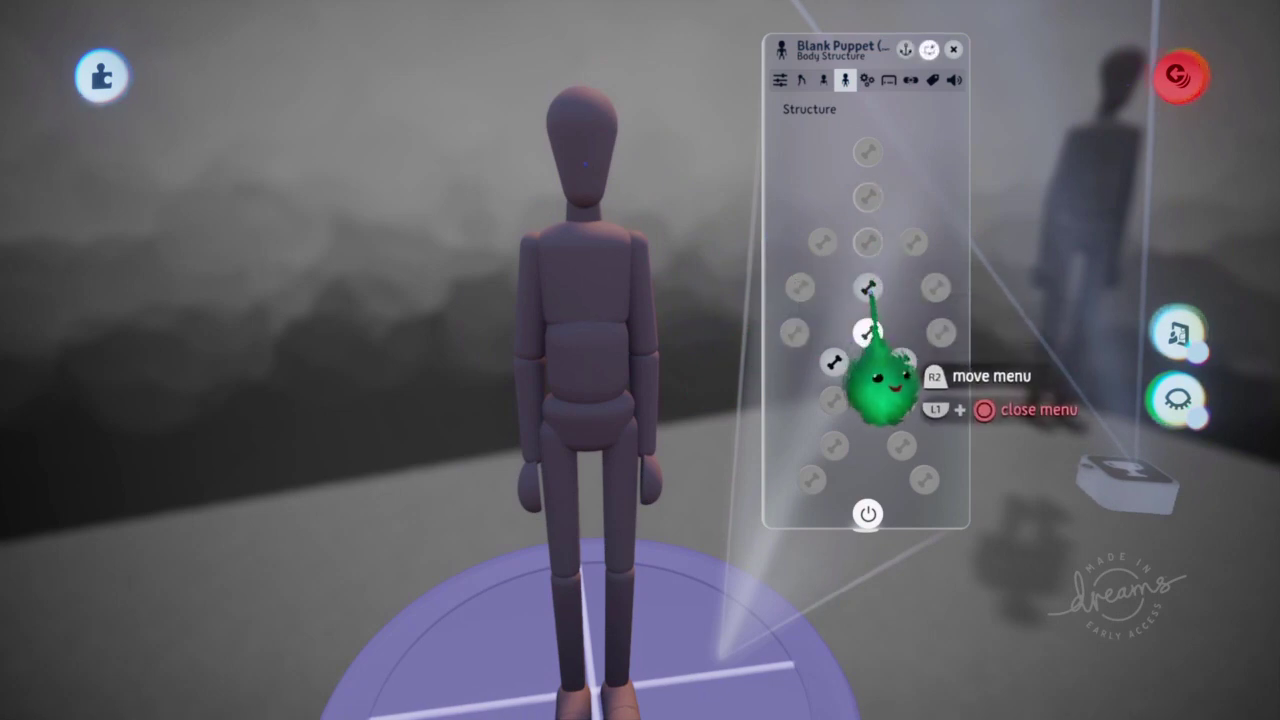
{"action": "left_click_drag", "start_coordinate": [878, 390], "coordinate": [610, 425]}
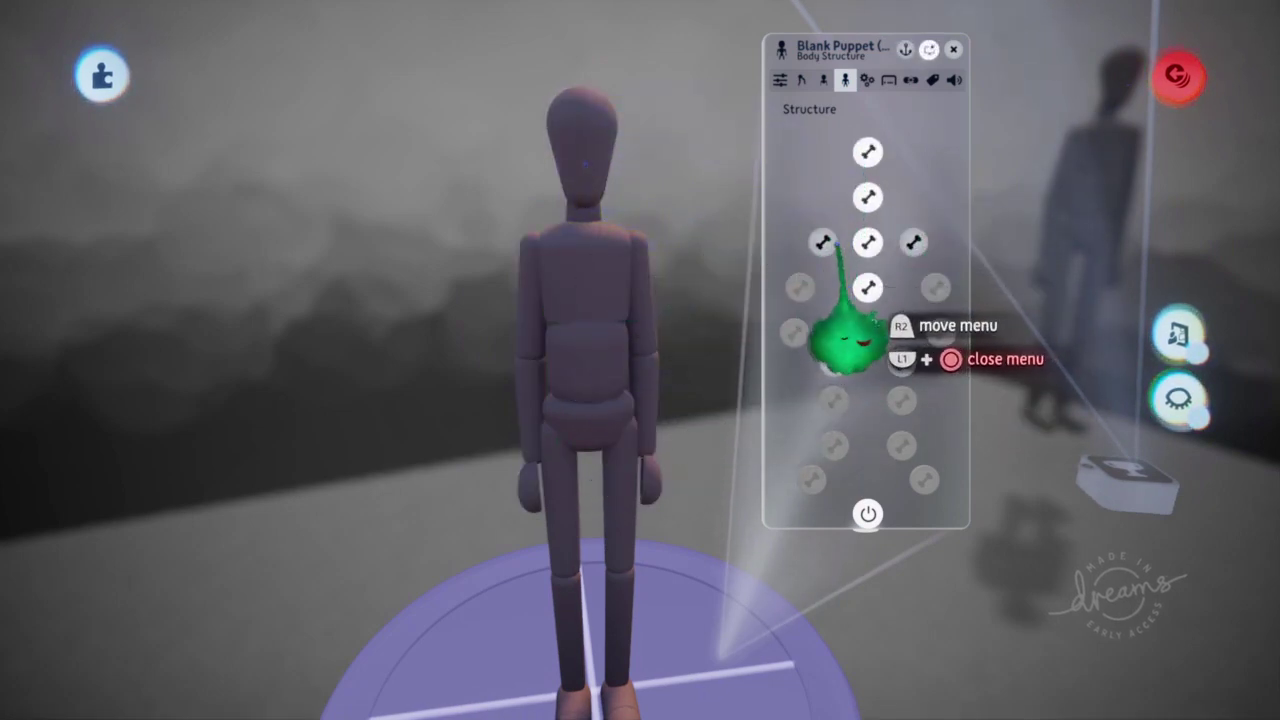
- Link the pieces of both arms, from the upper arms and forearms to the hands, to their matching bones
{"action": "left_click_drag", "start_coordinate": [628, 395], "coordinate": [565, 415]}
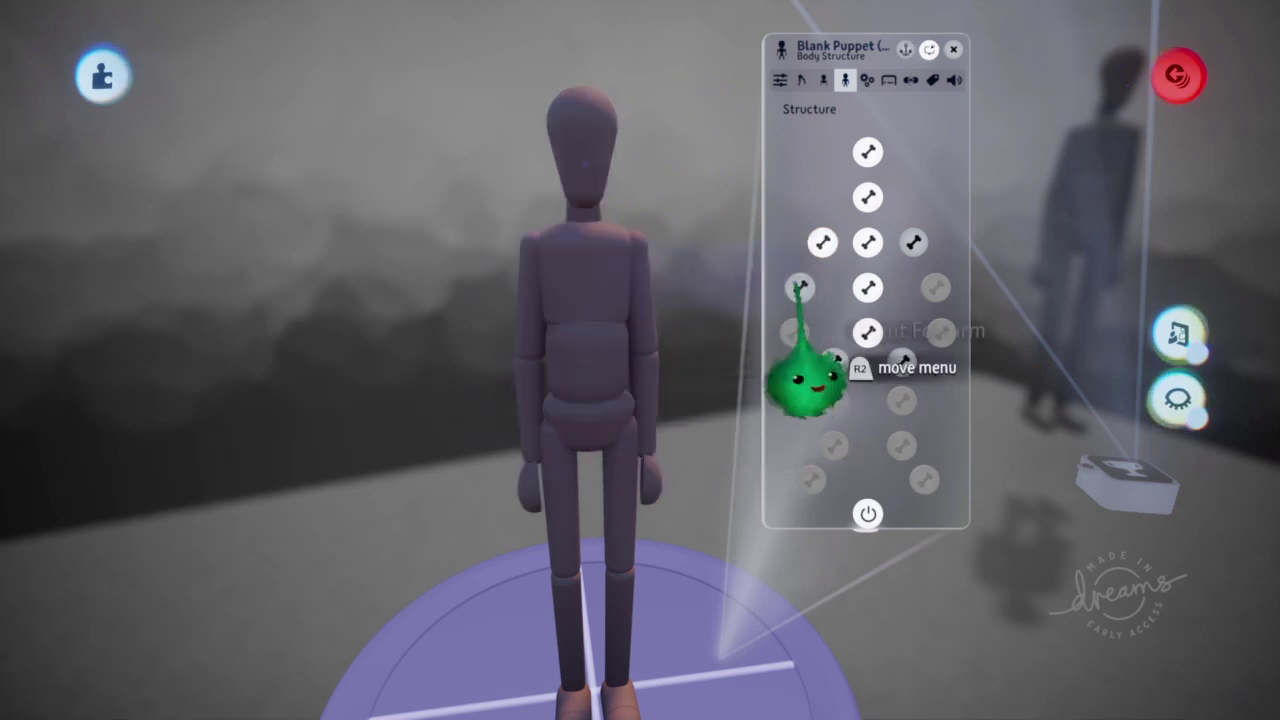
{"action": "left_click_drag", "start_coordinate": [640, 470], "coordinate": [540, 505]}
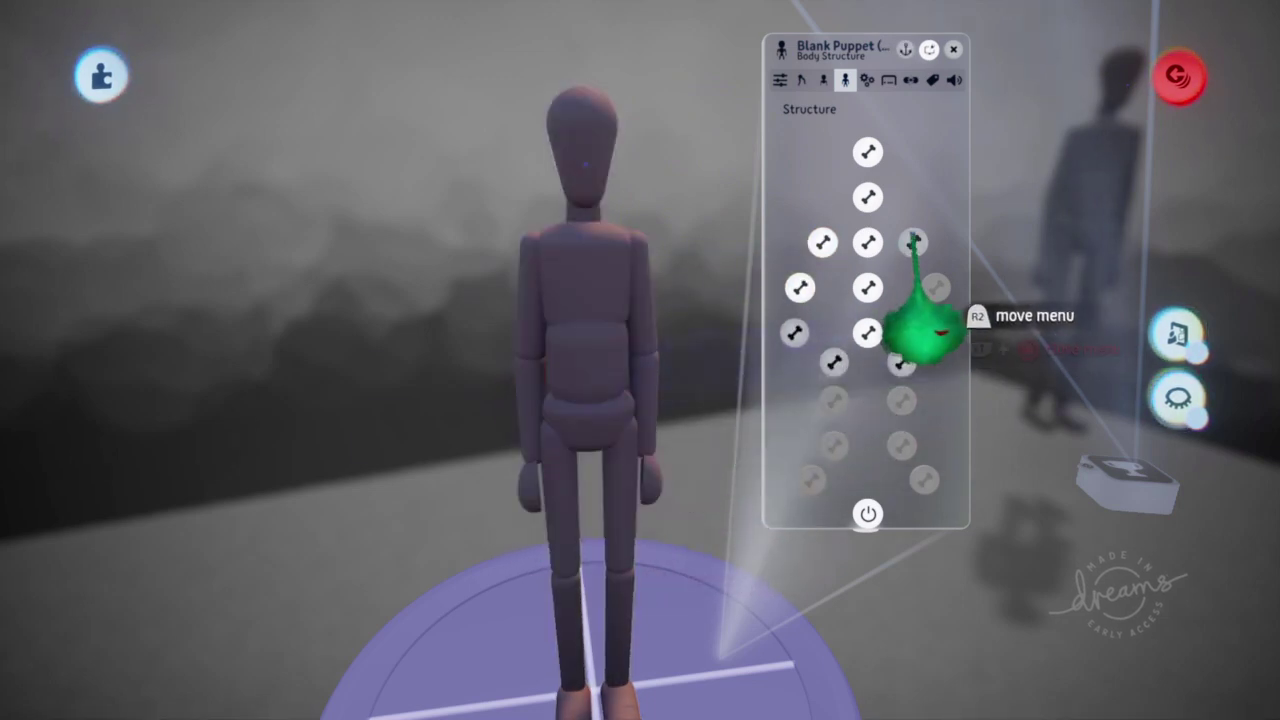
{"action": "left_click_drag", "start_coordinate": [660, 382], "coordinate": [655, 412]}
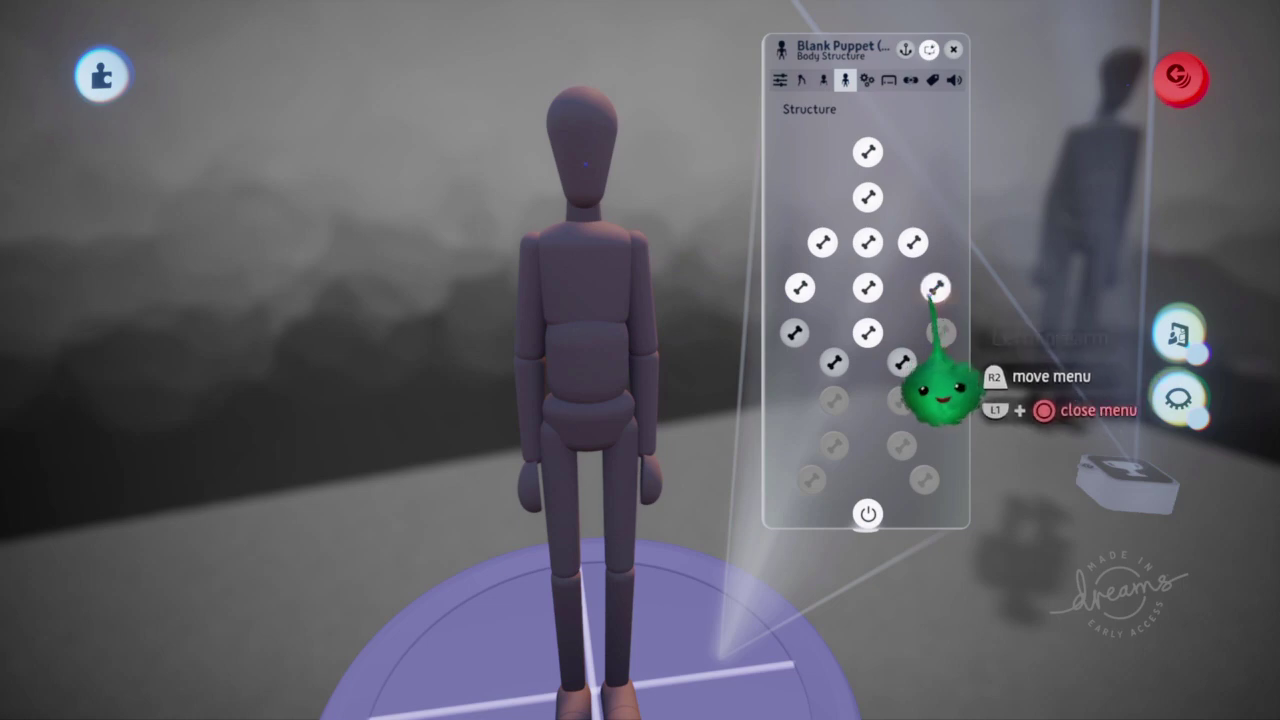
{"action": "left_click_drag", "start_coordinate": [940, 335], "coordinate": [650, 490]}
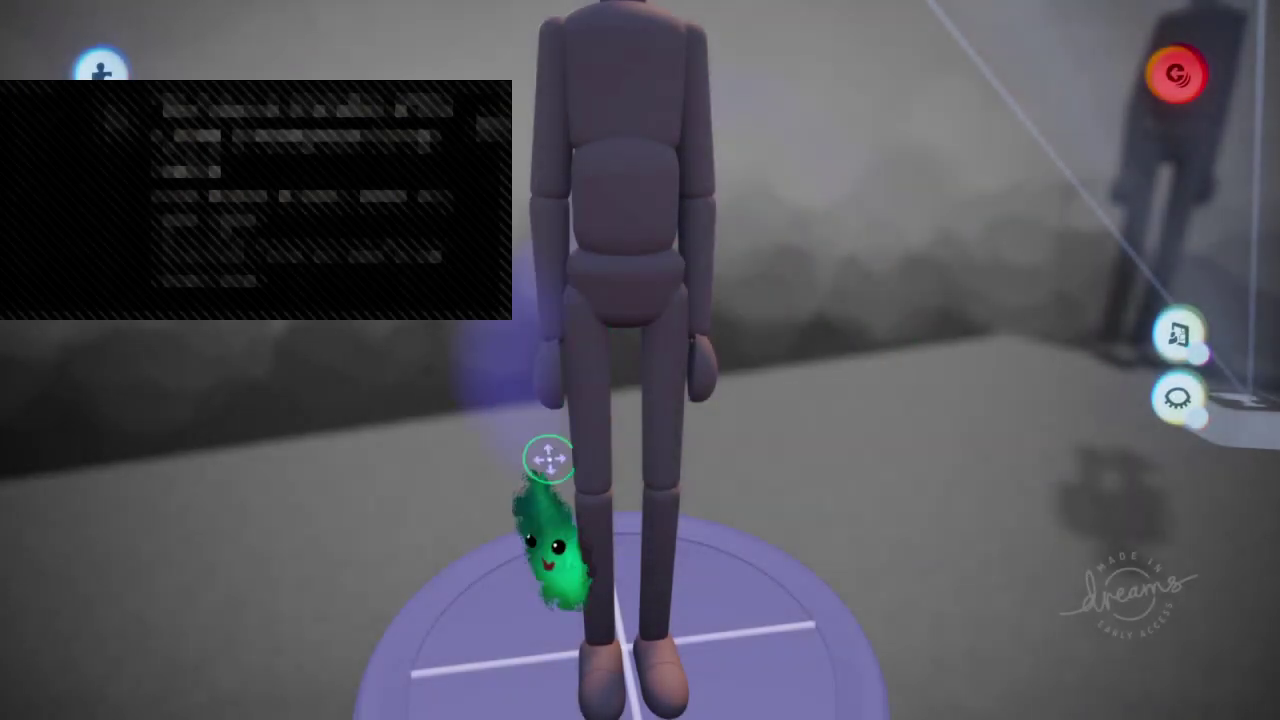
- Leave the rebuilt puppet, preview the Walk quick edit from its Overall Movement settings, and leave it again
{"action": "middle_click_drag", "start_coordinate": [735, 640], "coordinate": [797, 443]}
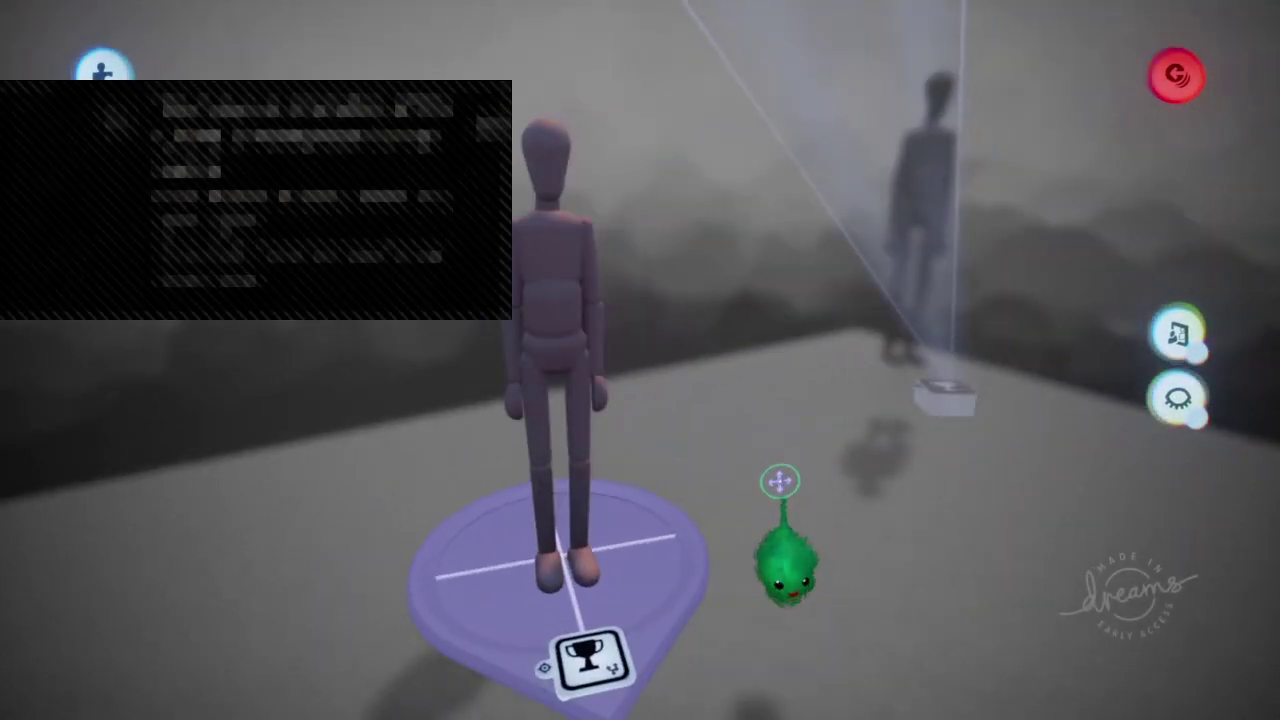
{"action": "key", "text": "Escape"}
{"action": "middle_click_drag", "start_coordinate": [766, 500], "coordinate": [666, 377]}
{"action": "left_click", "coordinate": [618, 298]}
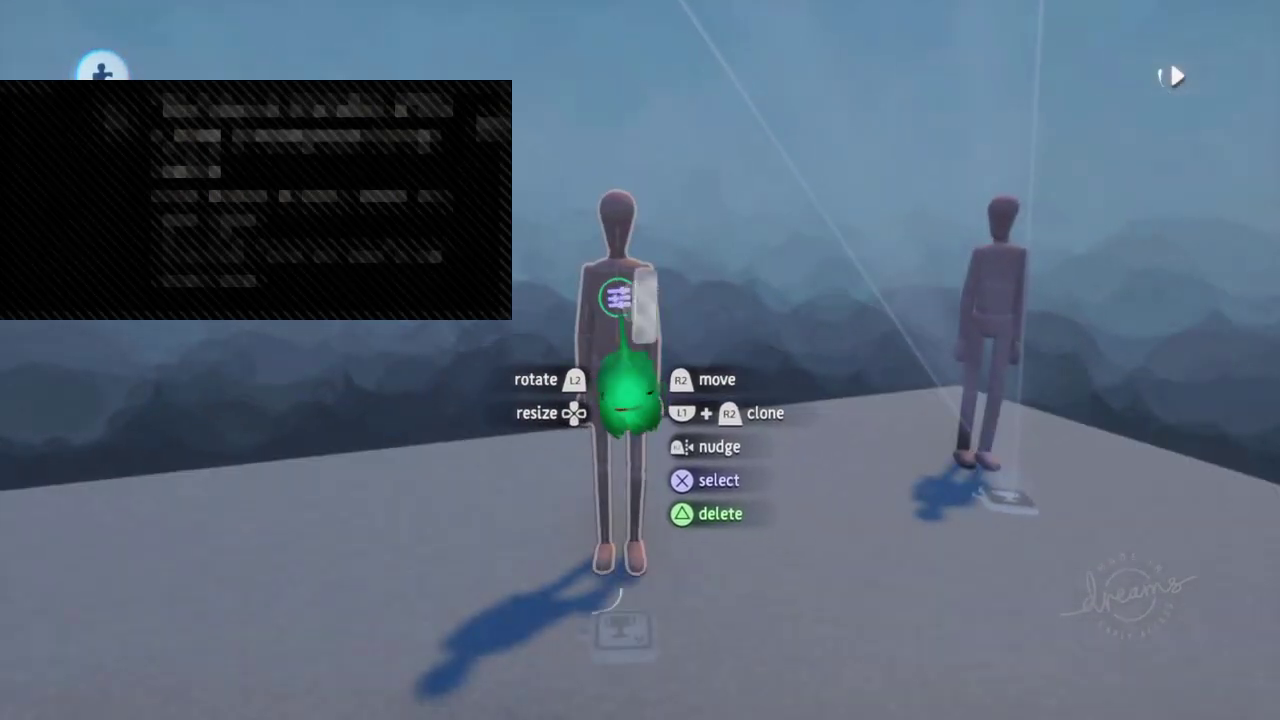
{"action": "key", "text": "Escape"}
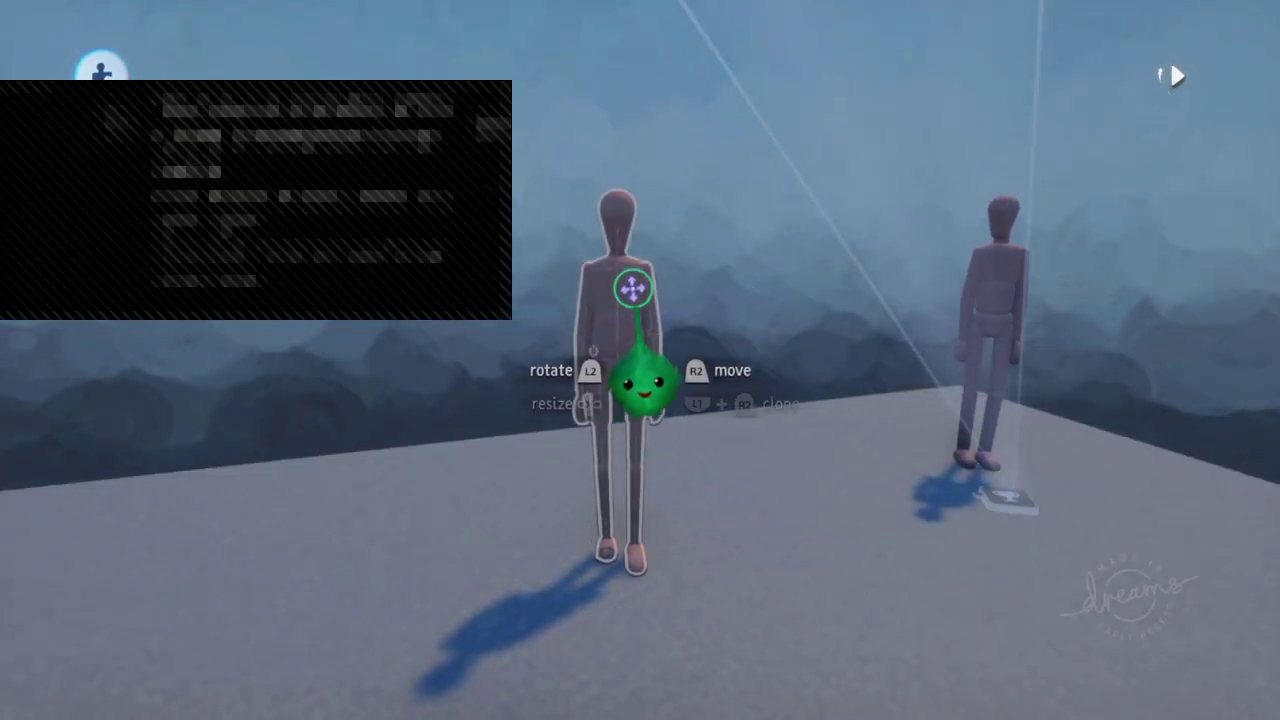
{"action": "left_click", "coordinate": [632, 289]}
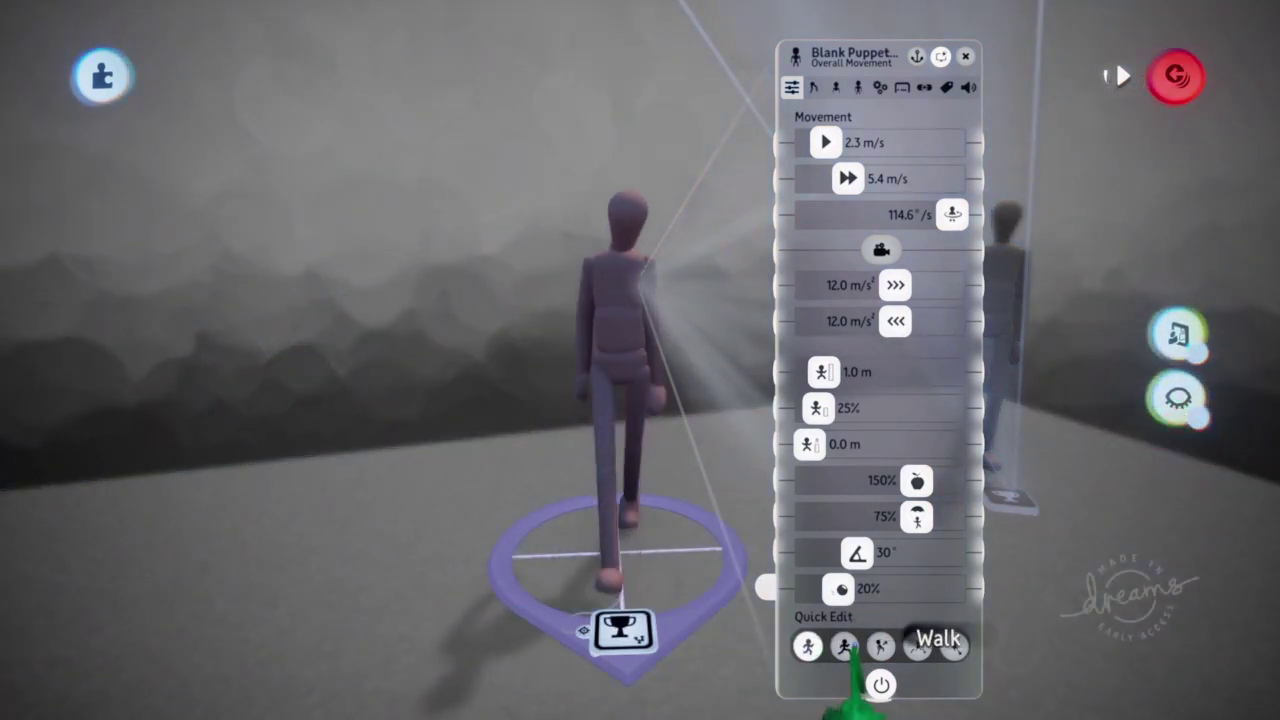
{"action": "key", "text": "Escape"}
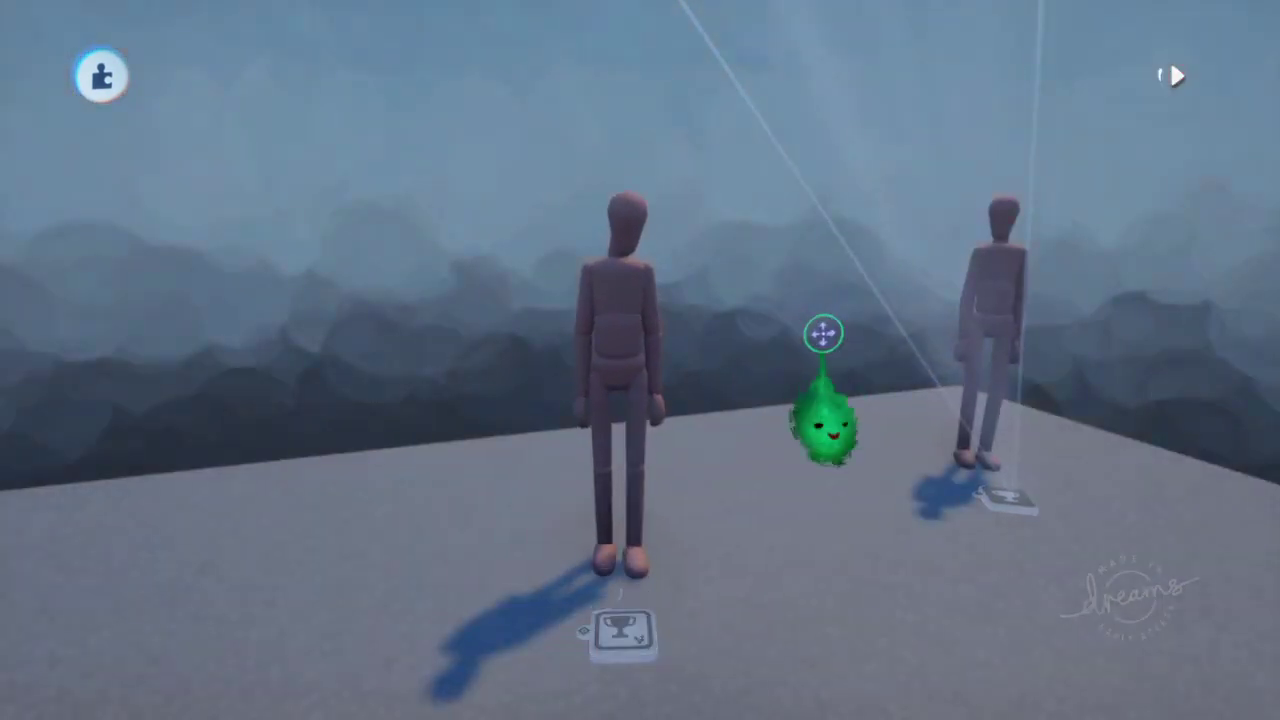
- Reposition the rebuilt puppet, lift it high above the ground, and run time to test how it falls and lands
{"action": "key", "text": "ctrl+z"}
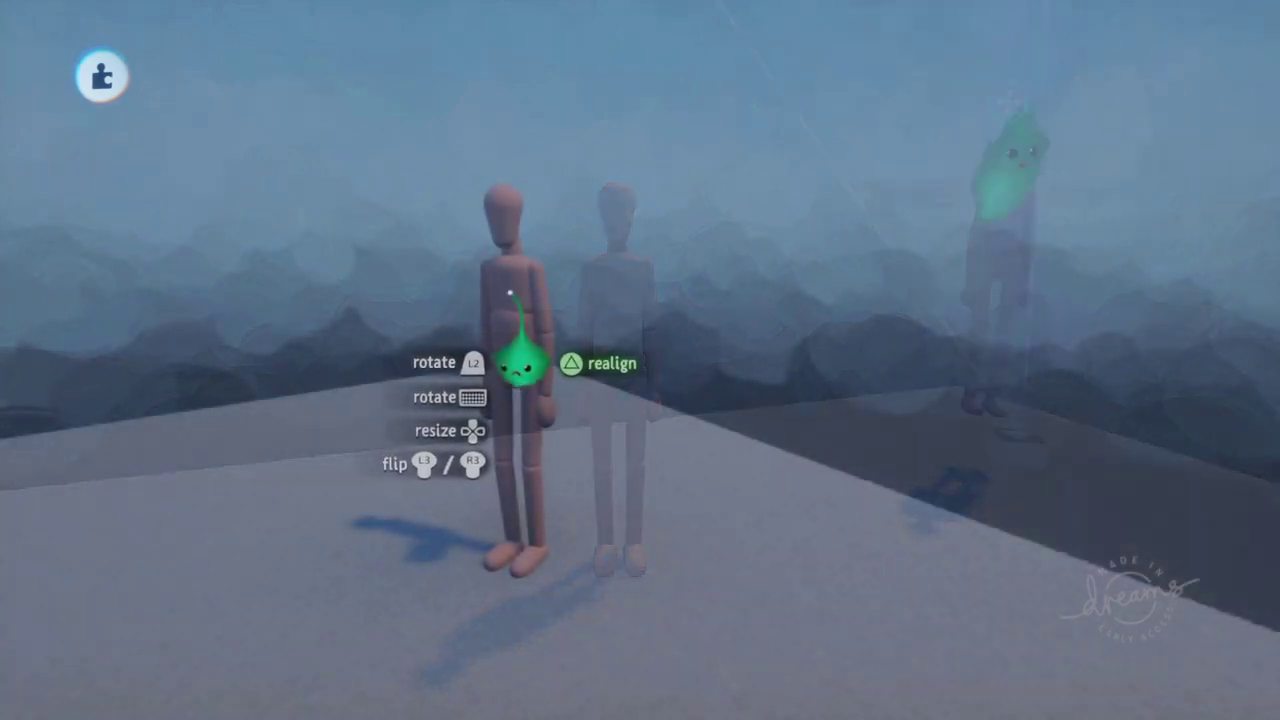
{"action": "left_click_drag", "start_coordinate": [520, 357], "coordinate": [660, 470]}
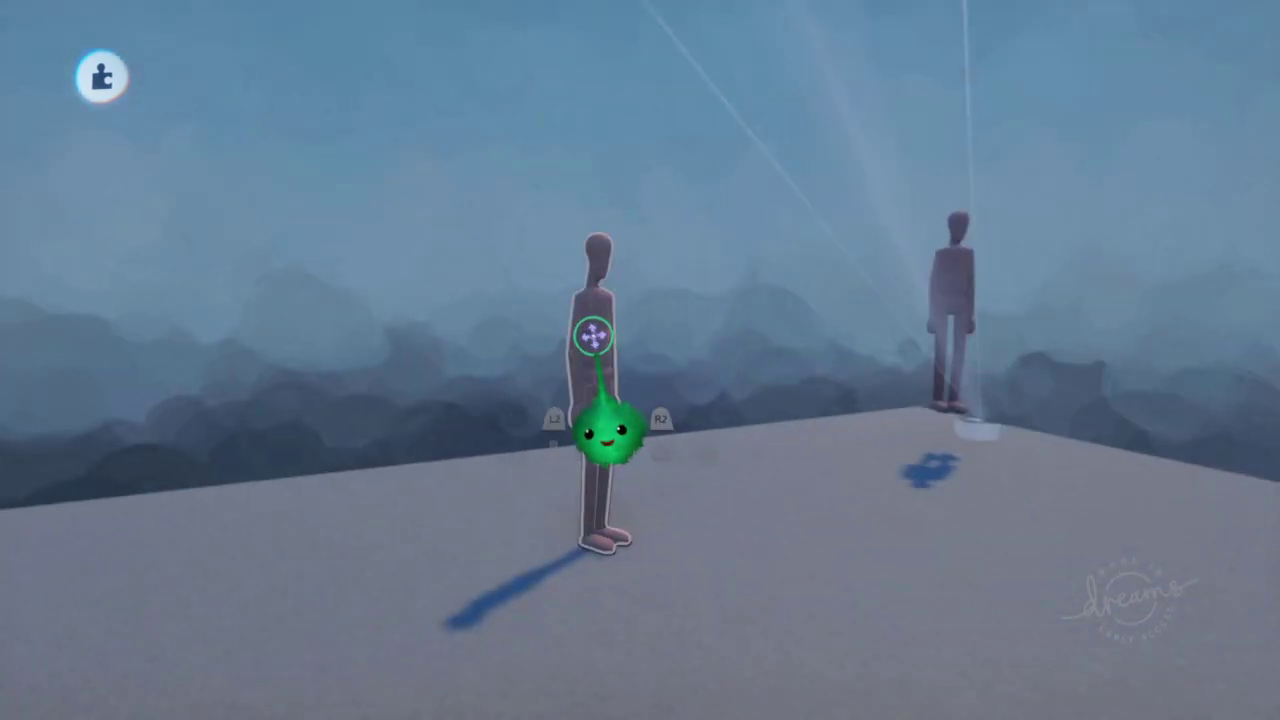
{"action": "left_click_drag", "start_coordinate": [593, 336], "coordinate": [596, 50]}
{"action": "key", "text": "space"}
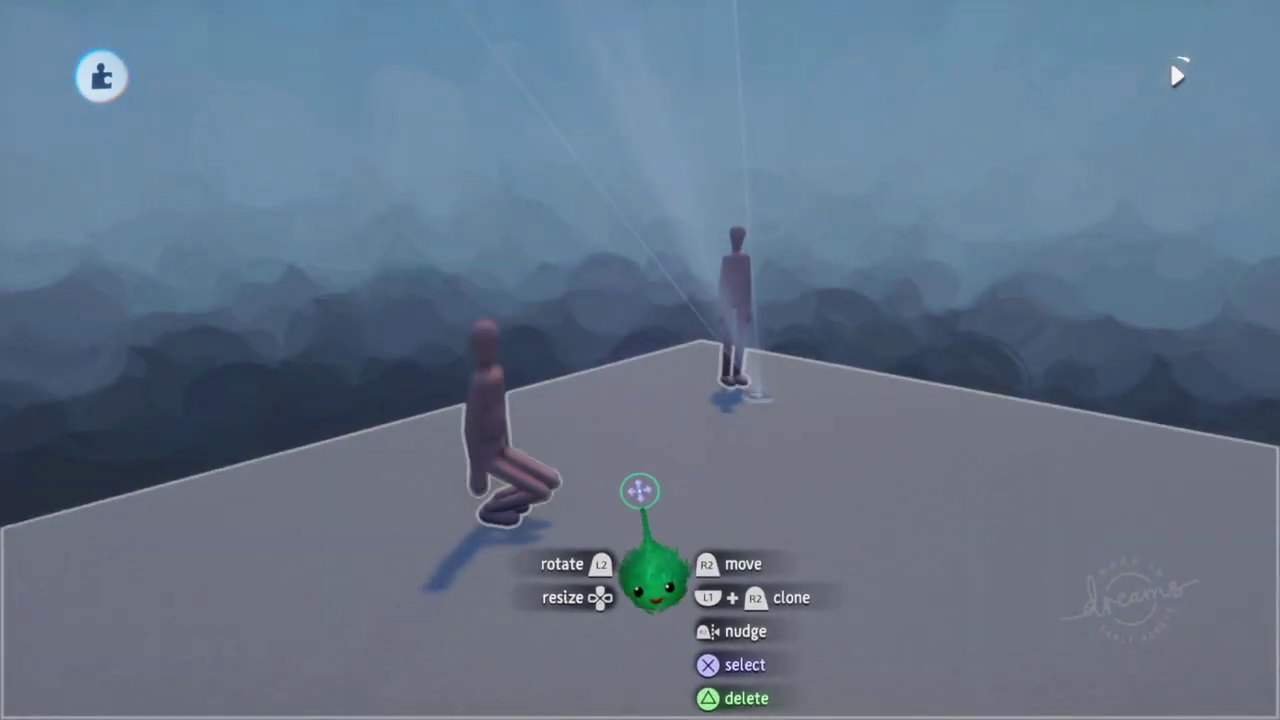
{"action": "key", "text": "space"}
{"action": "left_click", "coordinate": [592, 76]}
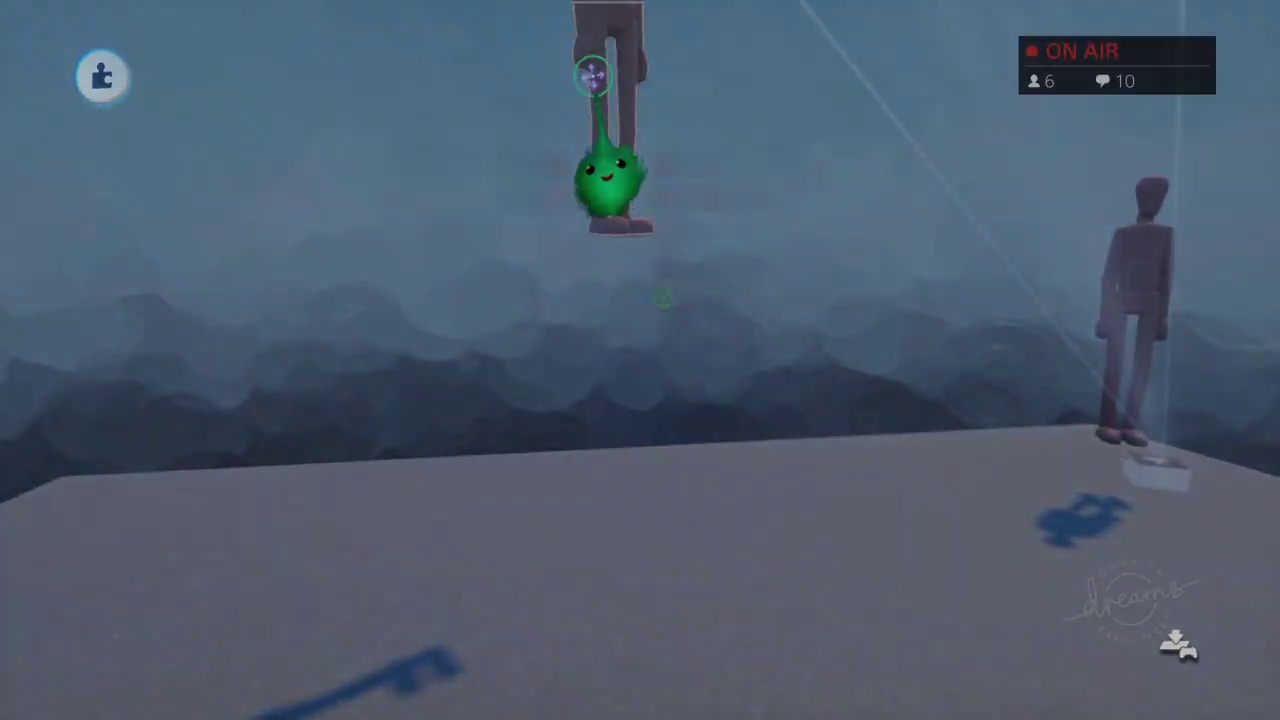